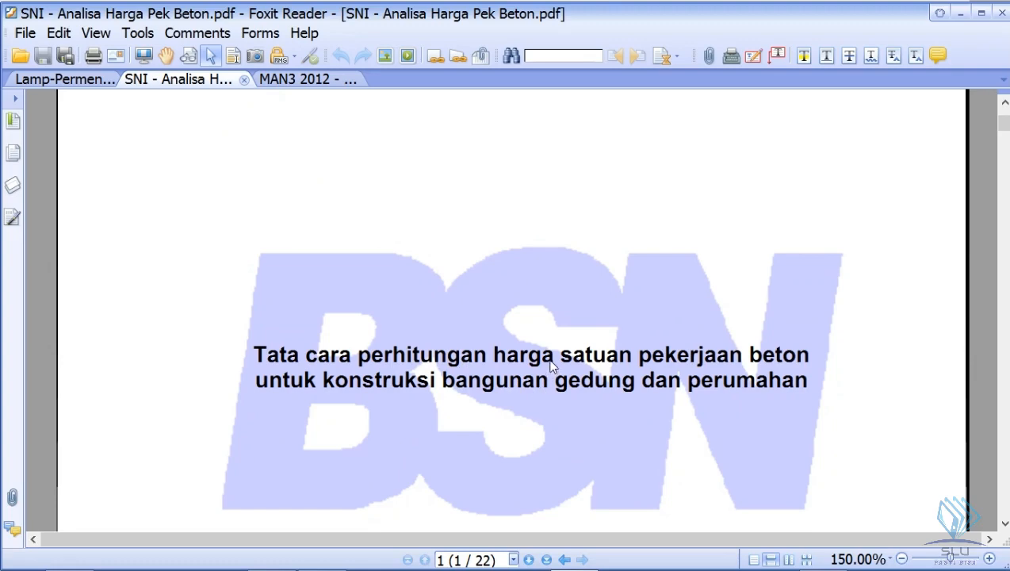
- Look through the table of contents of the SNI concrete unit-price analysis document
{"action": "scroll", "coordinate": [553, 365], "scroll_direction": "down", "scroll_amount": 10}
{"action": "scroll", "coordinate": [557, 358], "scroll_direction": "down", "scroll_amount": 12}
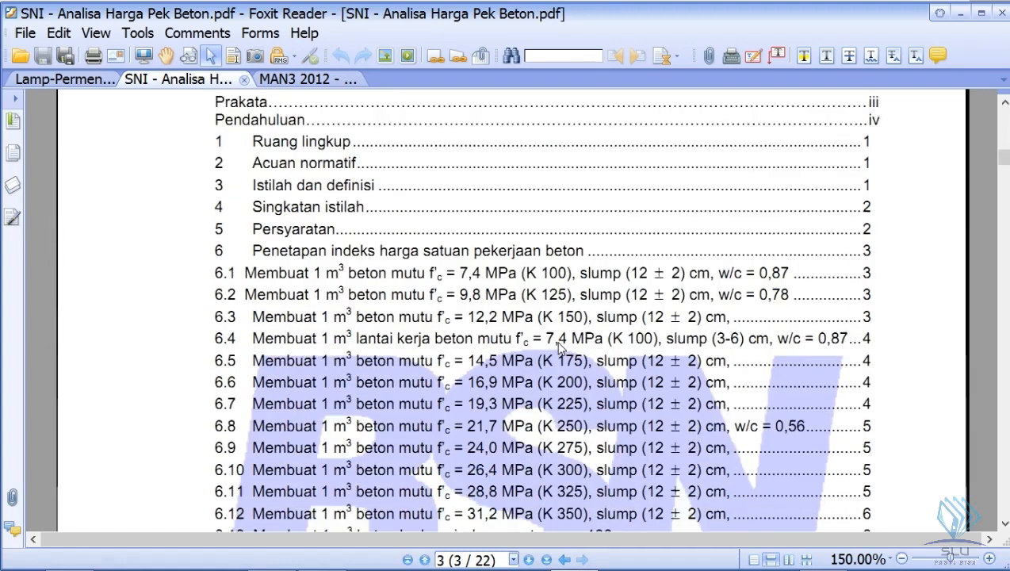
{"action": "scroll", "coordinate": [559, 346], "scroll_direction": "down", "scroll_amount": 3}
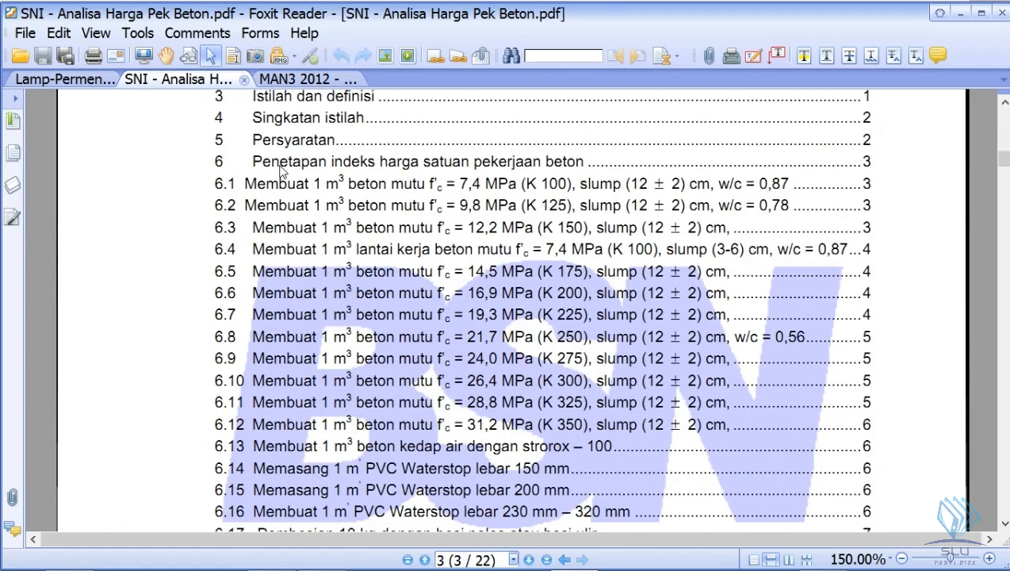
- Open the Lamp-PermenPUPR28-2016-AHSP document and read its list of parts from Bagian 1 to Bagian 4
{"action": "left_click", "coordinate": [89, 81]}
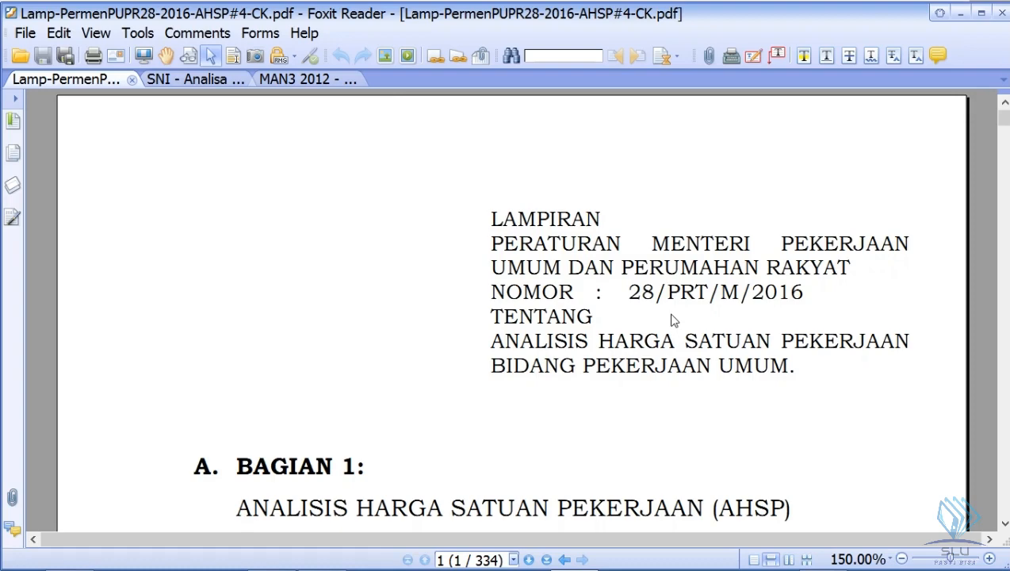
{"action": "scroll", "coordinate": [672, 320], "scroll_direction": "down", "scroll_amount": 3}
{"action": "scroll", "coordinate": [672, 320], "scroll_direction": "down", "scroll_amount": 2}
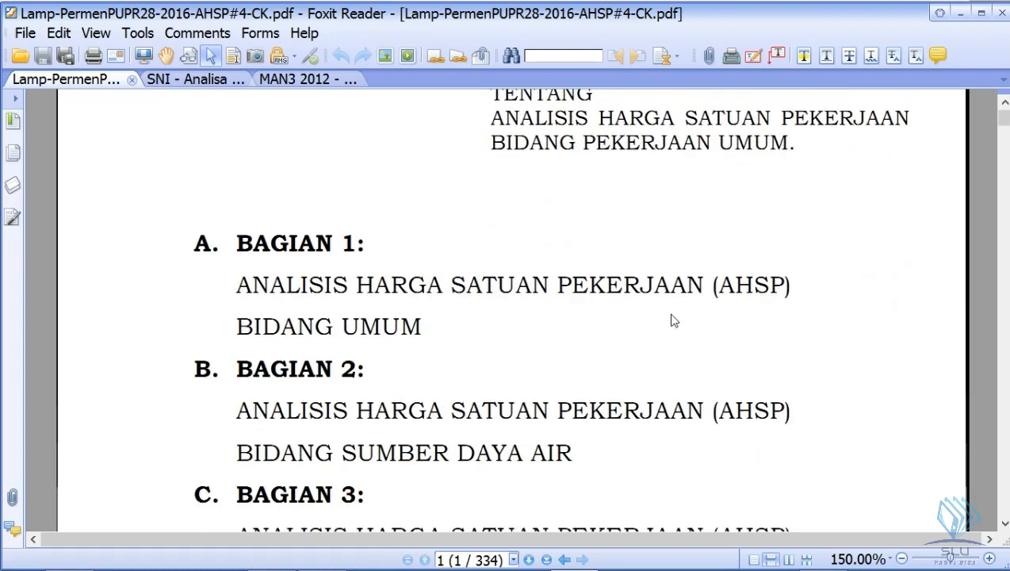
{"action": "scroll", "coordinate": [673, 320], "scroll_direction": "down", "scroll_amount": 4}
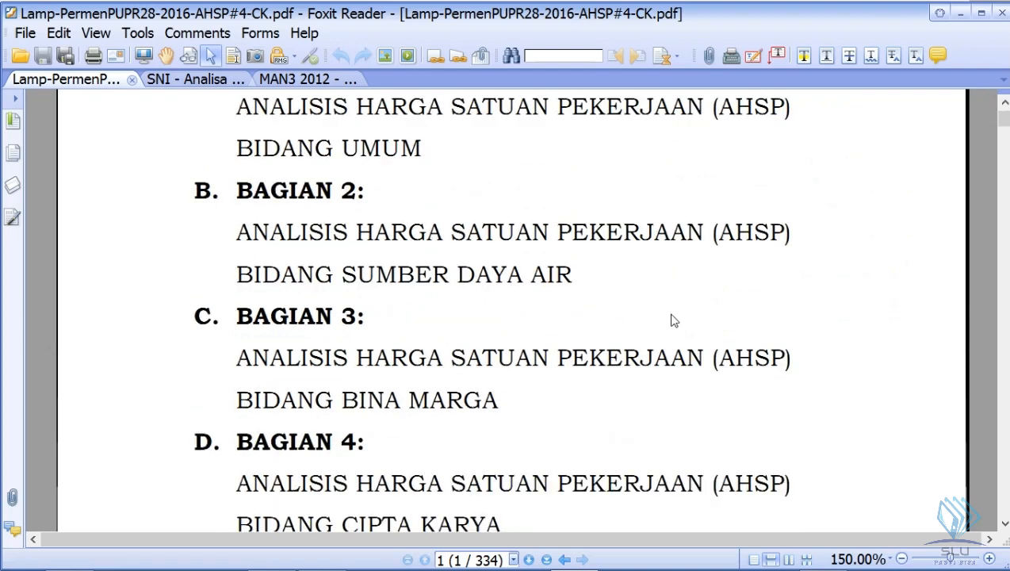
{"action": "scroll", "coordinate": [311, 437], "scroll_direction": "down", "scroll_amount": 1}
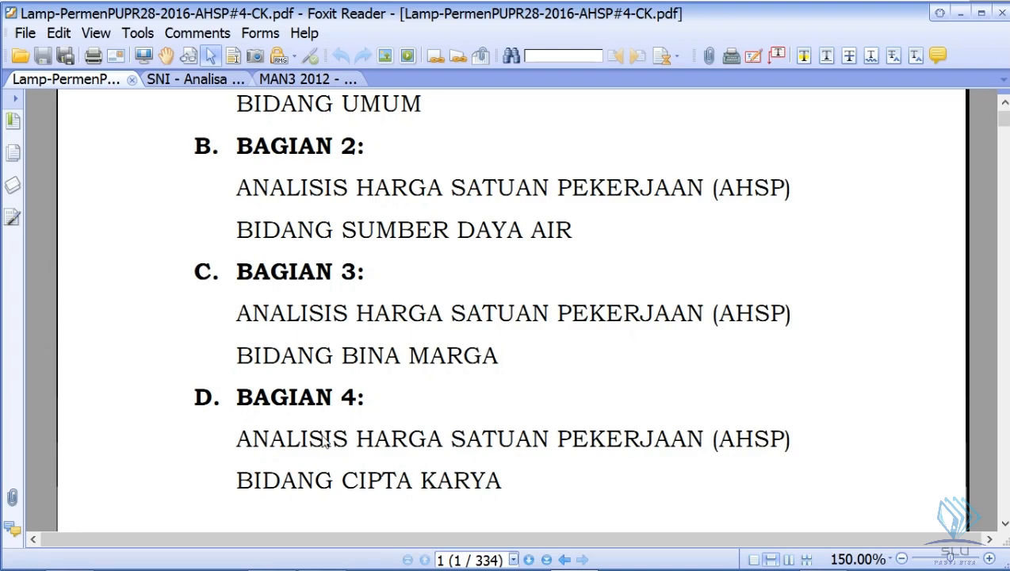
{"action": "scroll", "coordinate": [323, 442], "scroll_direction": "down", "scroll_amount": 8}
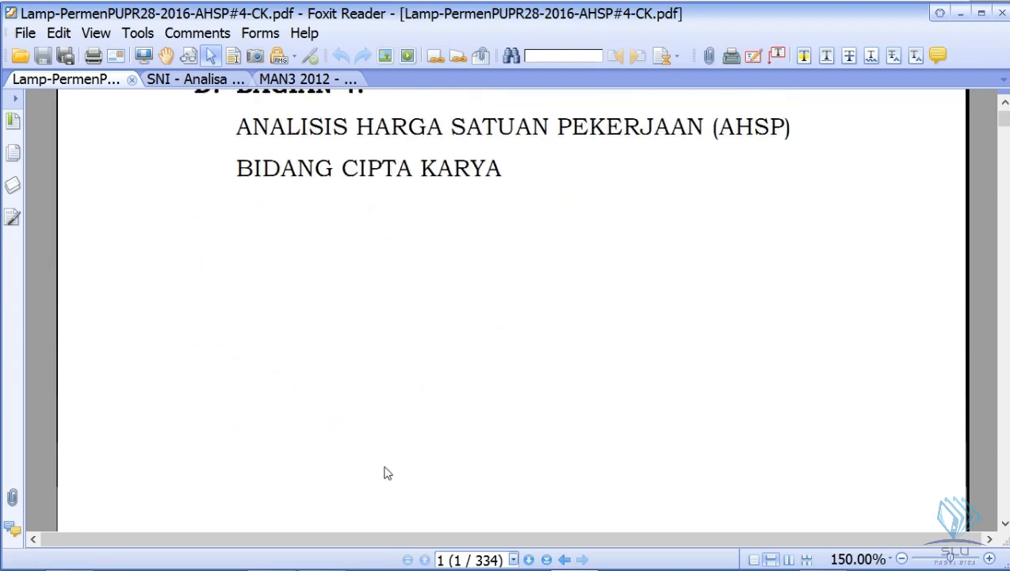
{"action": "scroll", "coordinate": [402, 451], "scroll_direction": "down", "scroll_amount": 5}
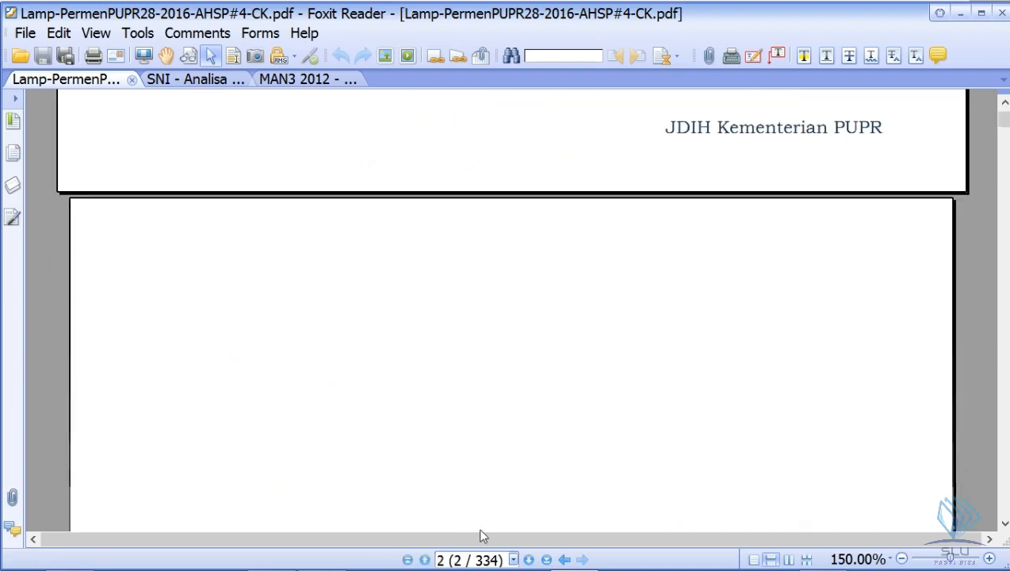
- Jump to a further page of the PUPR regulation document using its page list
{"action": "left_click", "coordinate": [513, 561]}
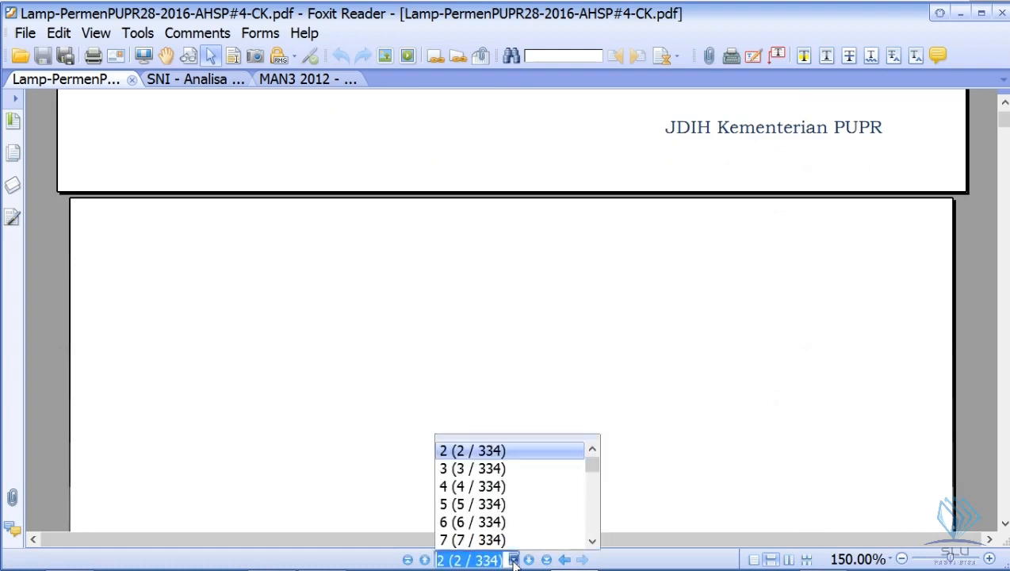
{"action": "left_click_drag", "start_coordinate": [591, 458], "coordinate": [592, 476]}
{"action": "left_click", "coordinate": [507, 451]}
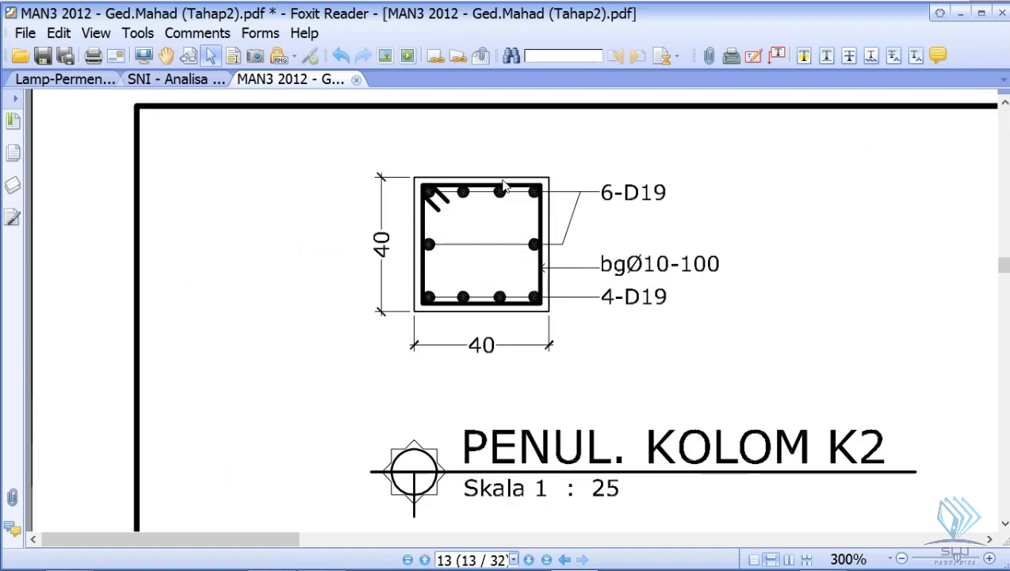
- Switch to the SketchUp model Contoh Kolom-Balok-Pelat and look closely at the top of the front column
{"action": "key", "text": "alt+Tab"}
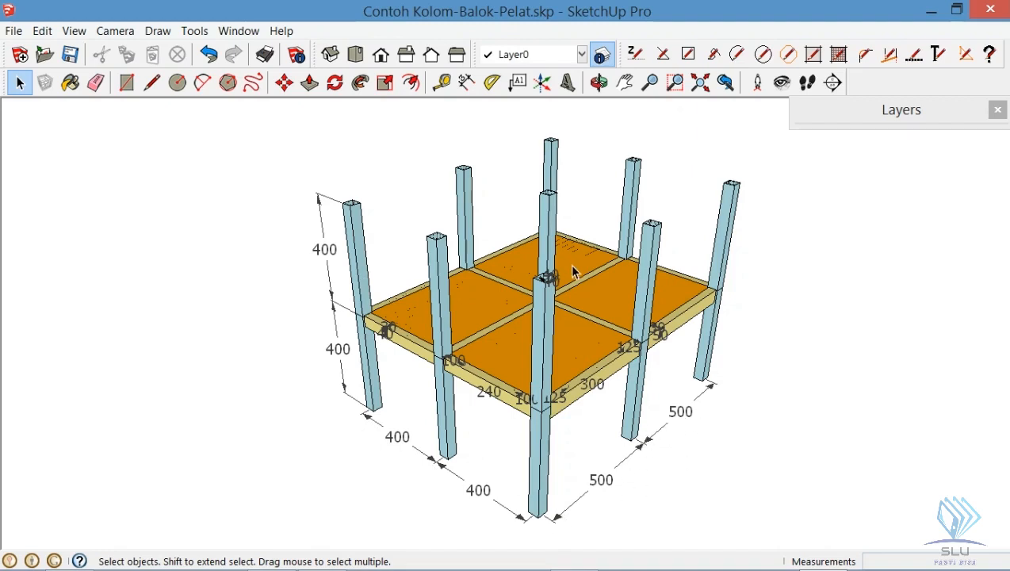
{"action": "scroll", "coordinate": [552, 292], "scroll_direction": "up", "scroll_amount": 3}
{"action": "scroll", "coordinate": [535, 291], "scroll_direction": "up", "scroll_amount": 3}
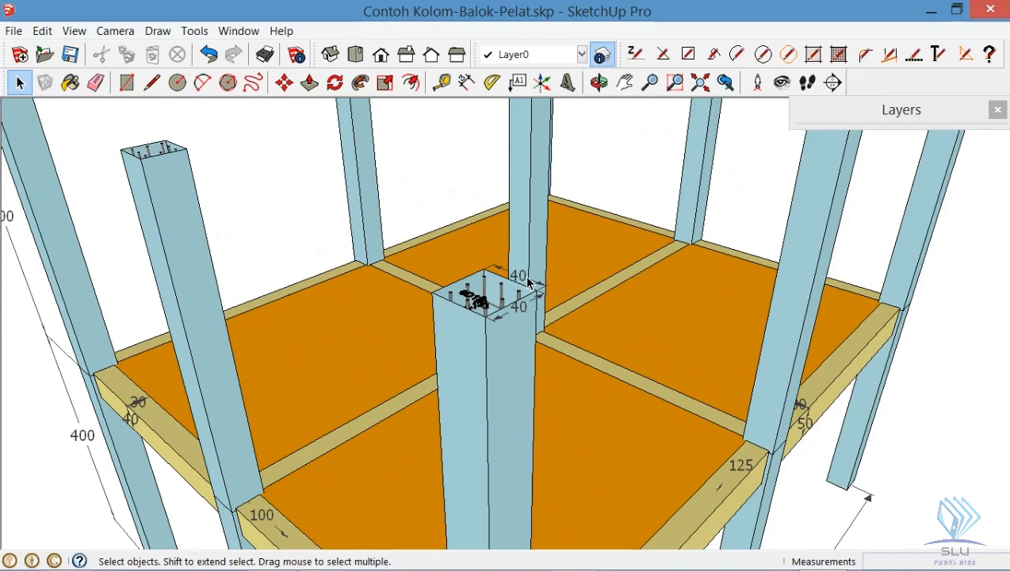
{"action": "scroll", "coordinate": [526, 286], "scroll_direction": "up", "scroll_amount": 3}
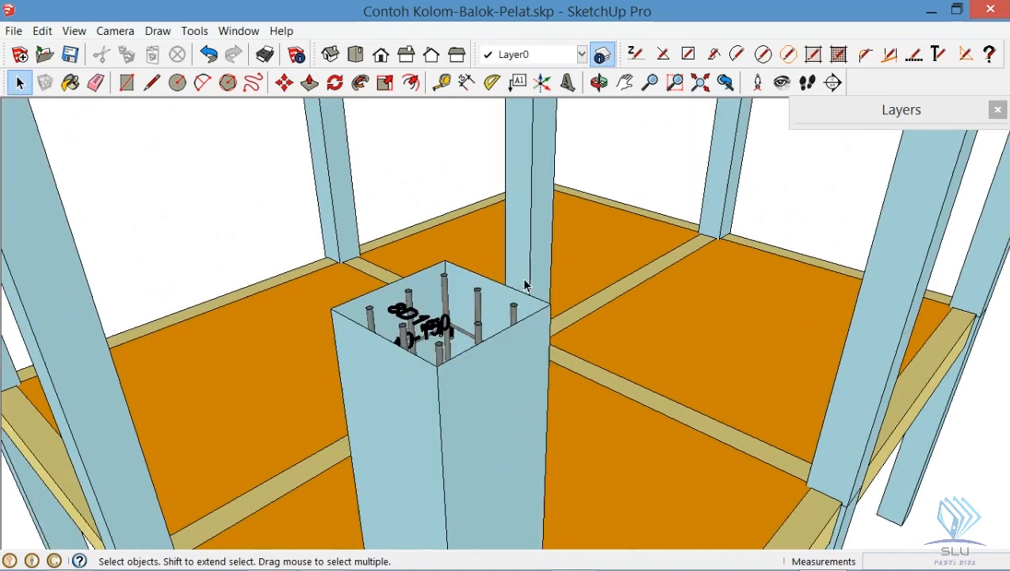
- Hide the Kolom layer to expose the column reinforcement, and collapse the layer list again
{"action": "left_click", "coordinate": [924, 111]}
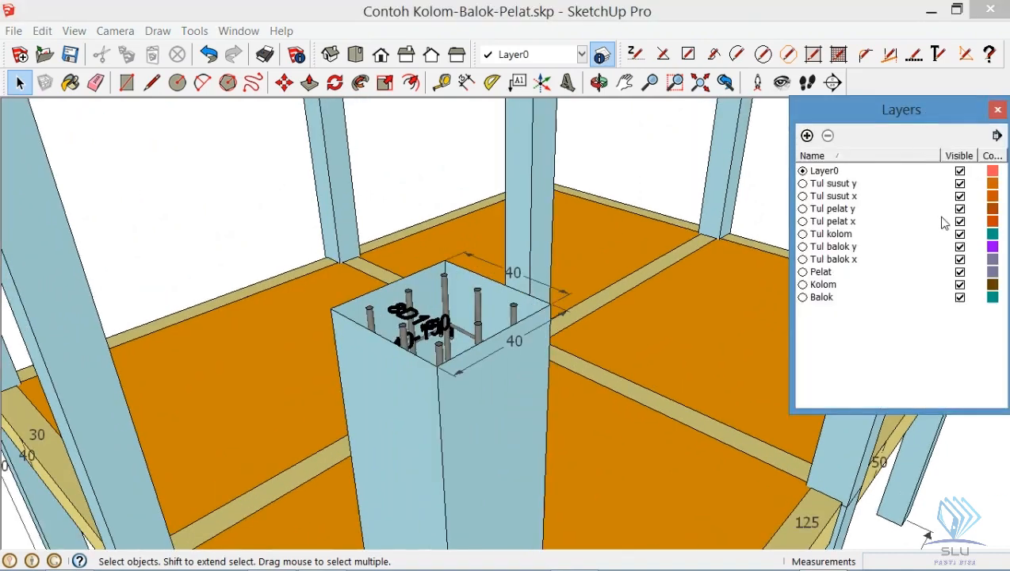
{"action": "left_click", "coordinate": [960, 284]}
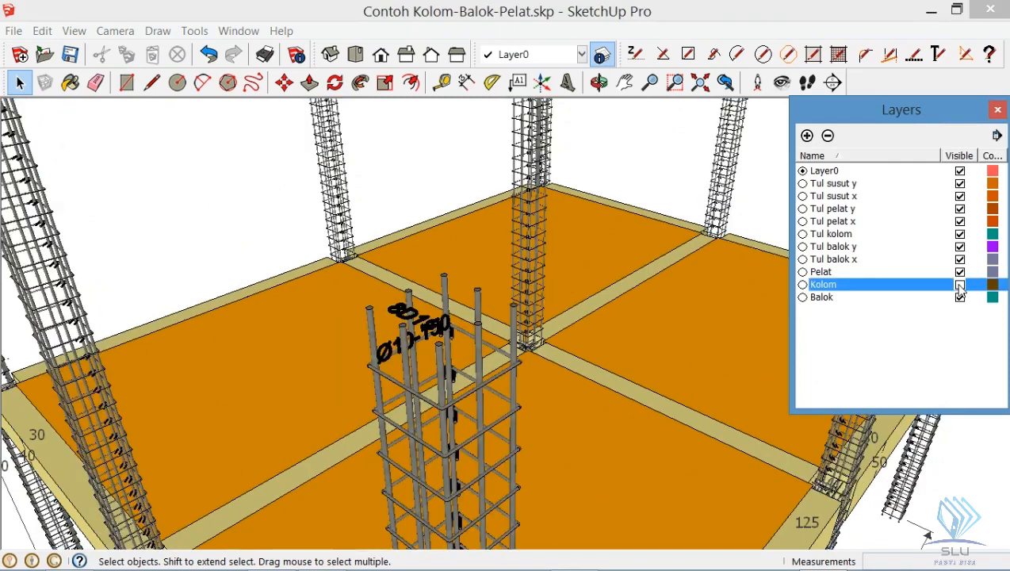
{"action": "left_click", "coordinate": [862, 116]}
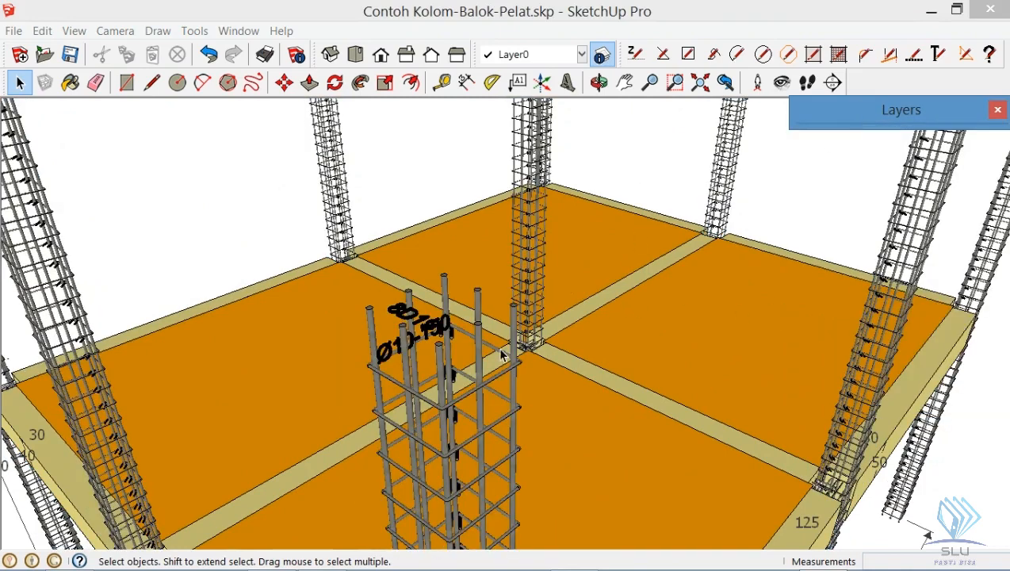
{"action": "left_click", "coordinate": [573, 19]}
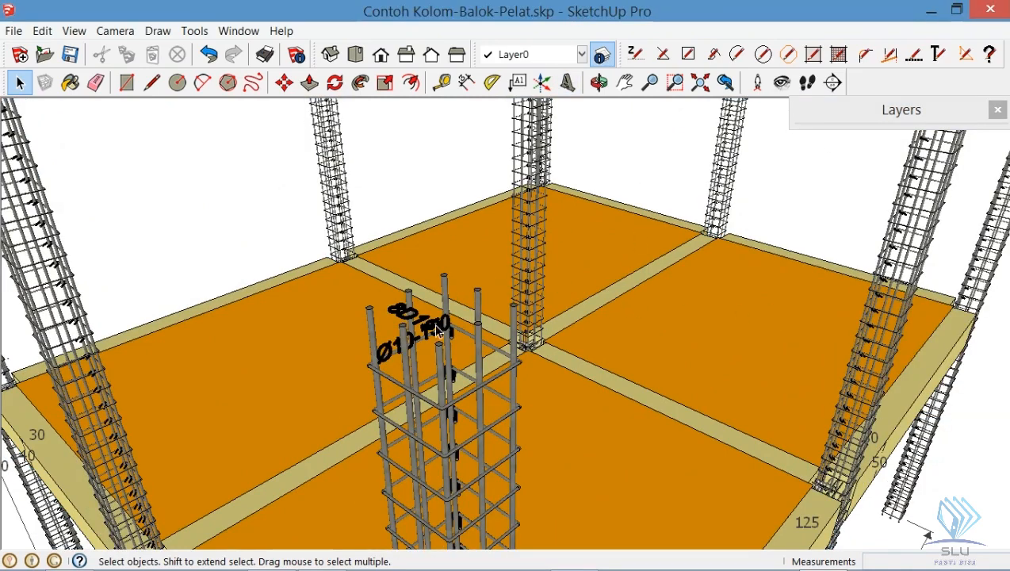
- Examine the main bars, stirrups and reinforcement labels at the top of the front column from several angles
{"action": "scroll", "coordinate": [433, 341], "scroll_direction": "up", "scroll_amount": 4}
{"action": "left_click_drag", "start_coordinate": [495, 363], "coordinate": [654, 431]}
{"action": "key", "text": "space"}
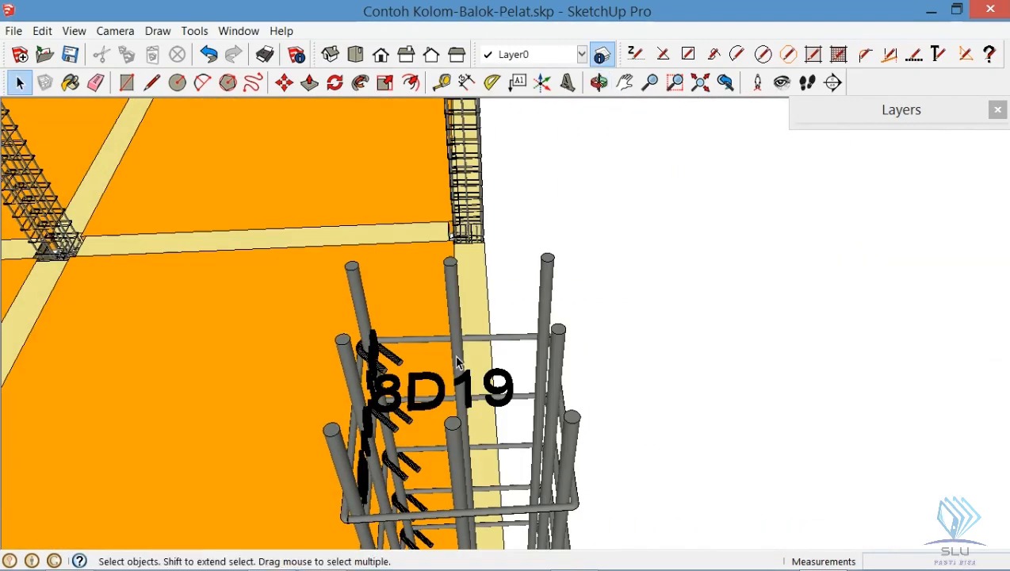
{"action": "scroll", "coordinate": [434, 426], "scroll_direction": "up", "scroll_amount": 5}
{"action": "scroll", "coordinate": [433, 426], "scroll_direction": "down", "scroll_amount": 2}
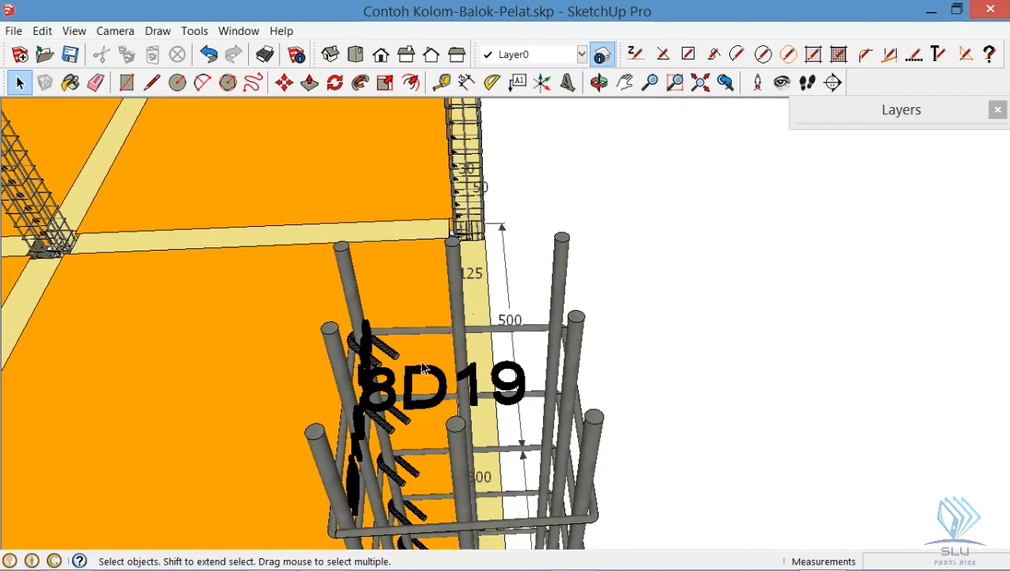
{"action": "key", "text": "o"}
{"action": "left_click_drag", "start_coordinate": [563, 382], "coordinate": [204, 309]}
{"action": "key", "text": "space"}
{"action": "key", "text": "o"}
{"action": "mouse_move", "coordinate": [406, 374]}
{"action": "left_mouse_down"}
{"action": "mouse_move", "coordinate": [395, 372]}
{"action": "mouse_move", "coordinate": [404, 376]}
{"action": "left_mouse_up"}
{"action": "key", "text": "space"}
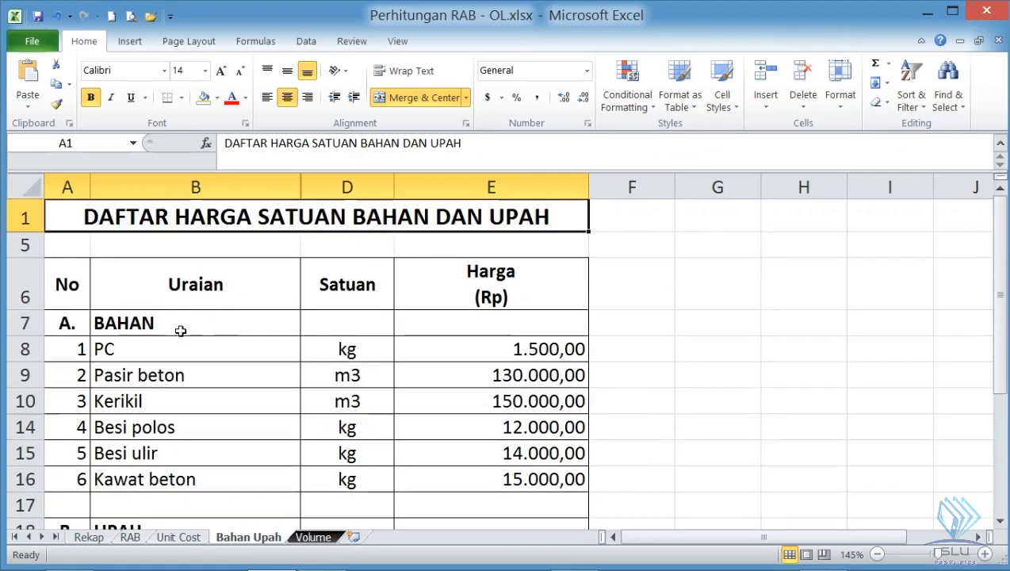
- Review the material (Bahan) and wage (Upah) unit prices on the Bahan Upah sheet of the Excel workbook
{"action": "scroll", "coordinate": [184, 323], "scroll_direction": "down", "scroll_amount": 1}
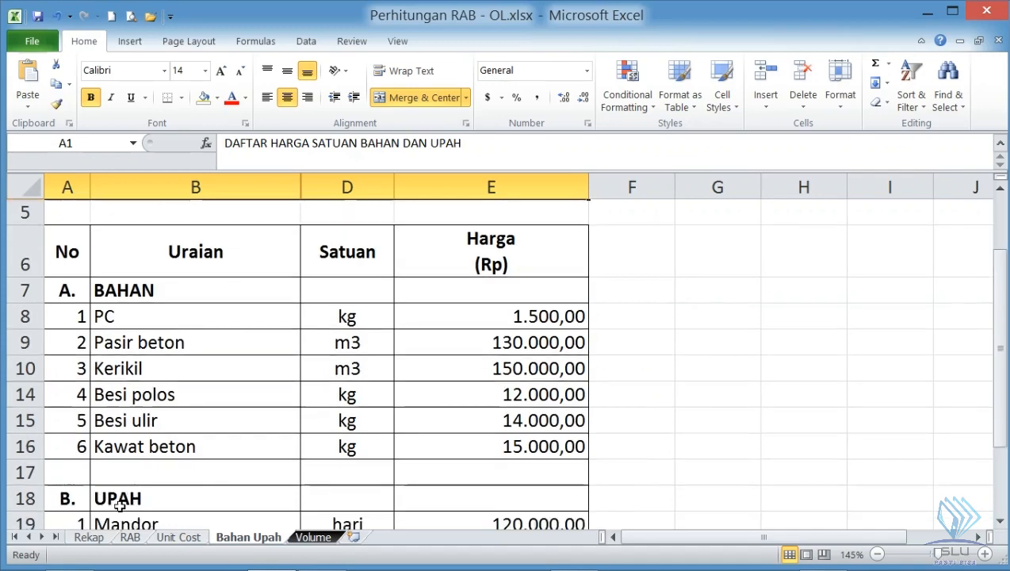
{"action": "scroll", "coordinate": [123, 499], "scroll_direction": "down", "scroll_amount": 1}
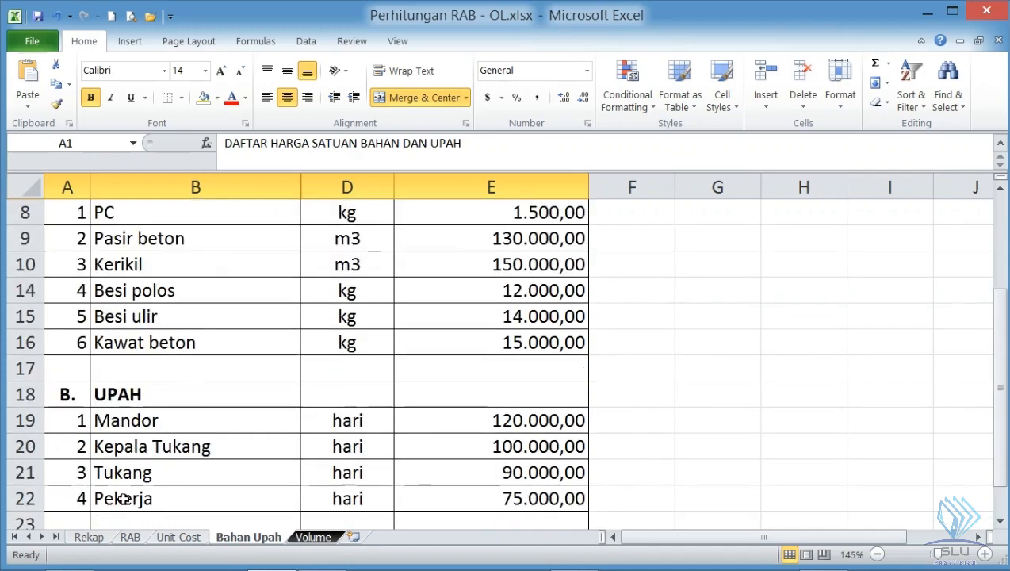
{"action": "scroll", "coordinate": [123, 498], "scroll_direction": "up", "scroll_amount": 1}
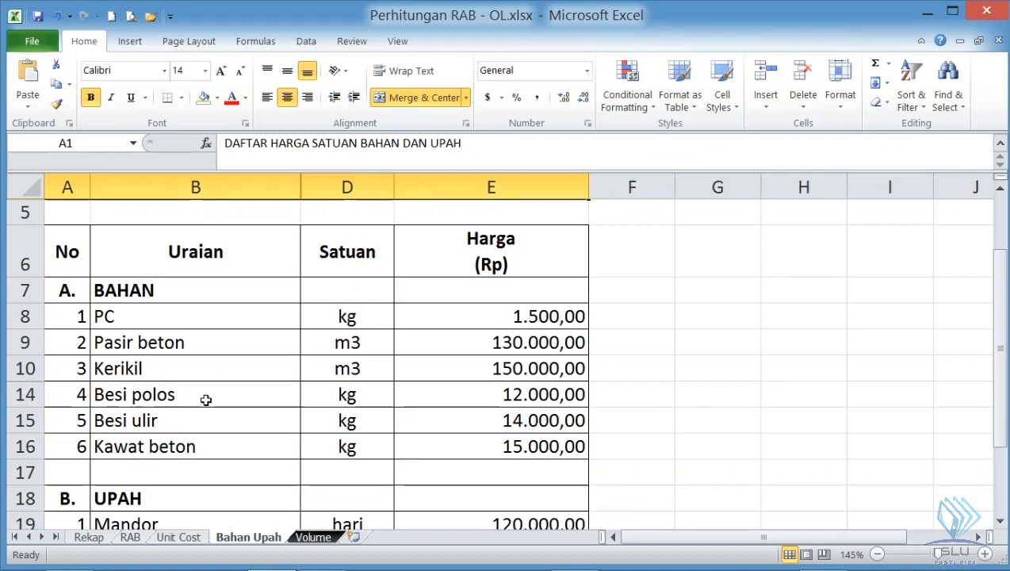
{"action": "scroll", "coordinate": [216, 394], "scroll_direction": "down", "scroll_amount": 1}
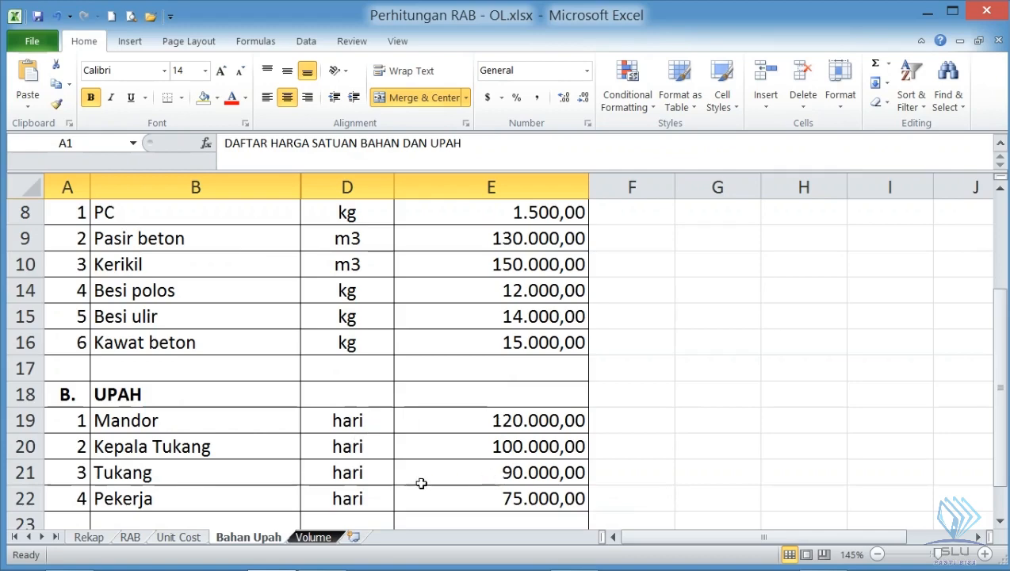
{"action": "scroll", "coordinate": [415, 481], "scroll_direction": "up", "scroll_amount": 2}
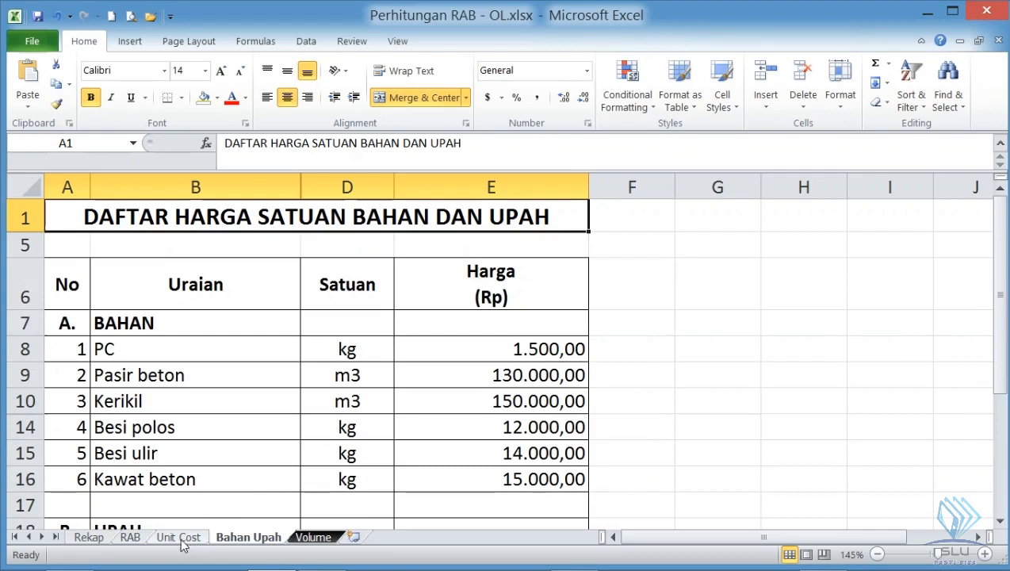
- Open the RAB sheet and go to the first empty row below Lantai 2
{"action": "left_click", "coordinate": [131, 539]}
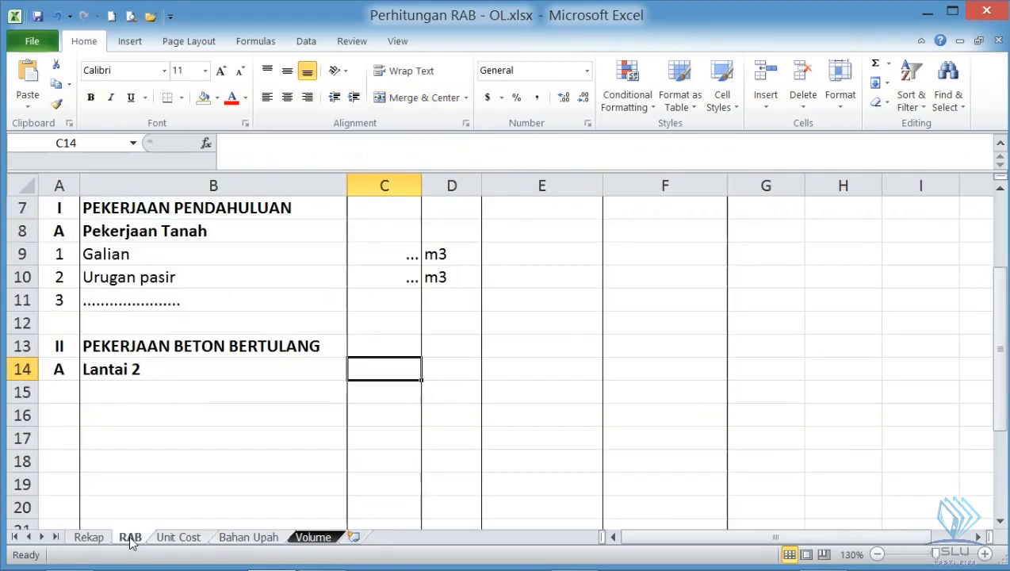
{"action": "left_click", "coordinate": [61, 393]}
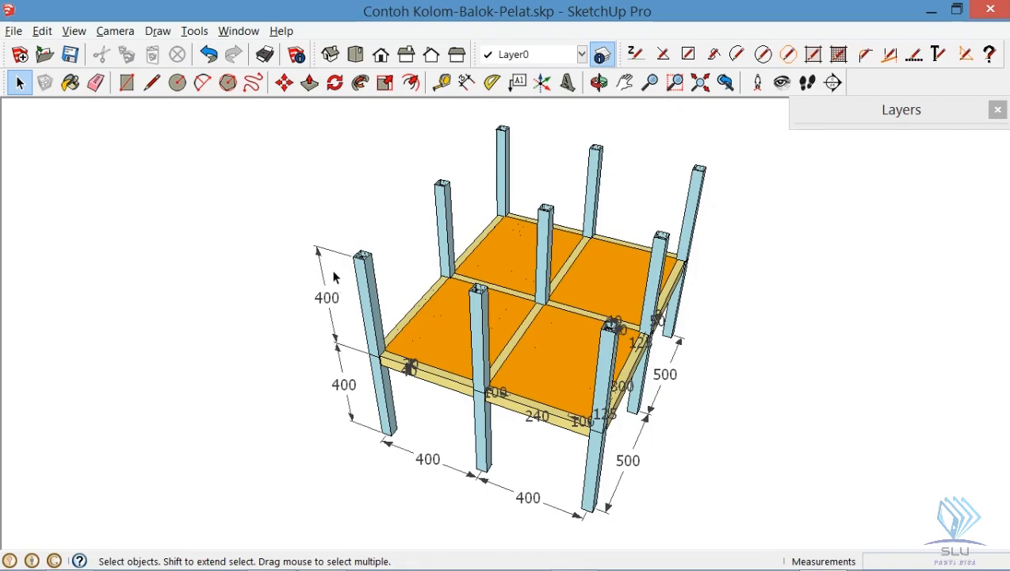
- Check the section dimensions at the top of the front column in the SketchUp model
{"action": "scroll", "coordinate": [623, 325], "scroll_direction": "up", "scroll_amount": 4}
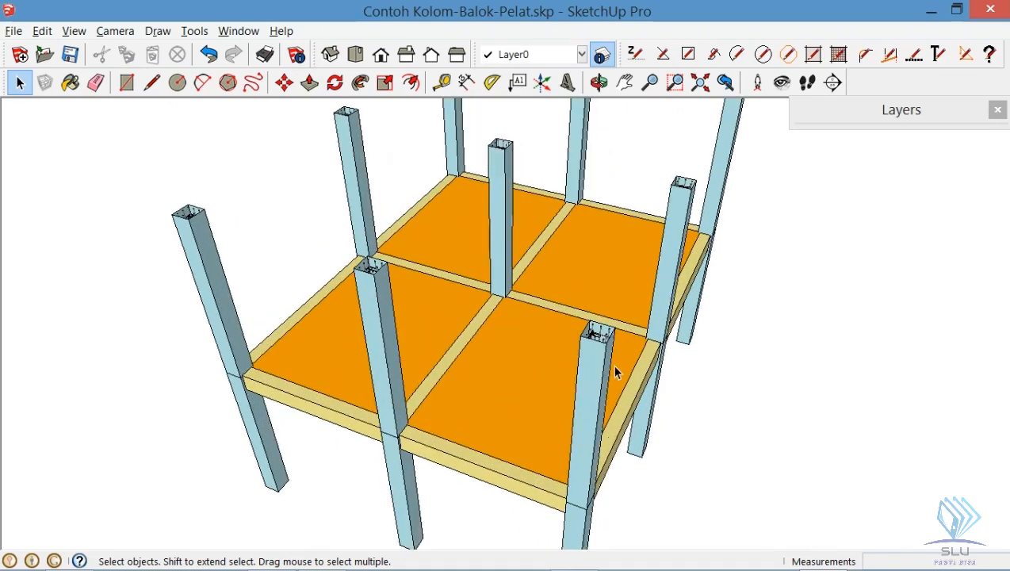
{"action": "scroll", "coordinate": [615, 354], "scroll_direction": "up", "scroll_amount": 2}
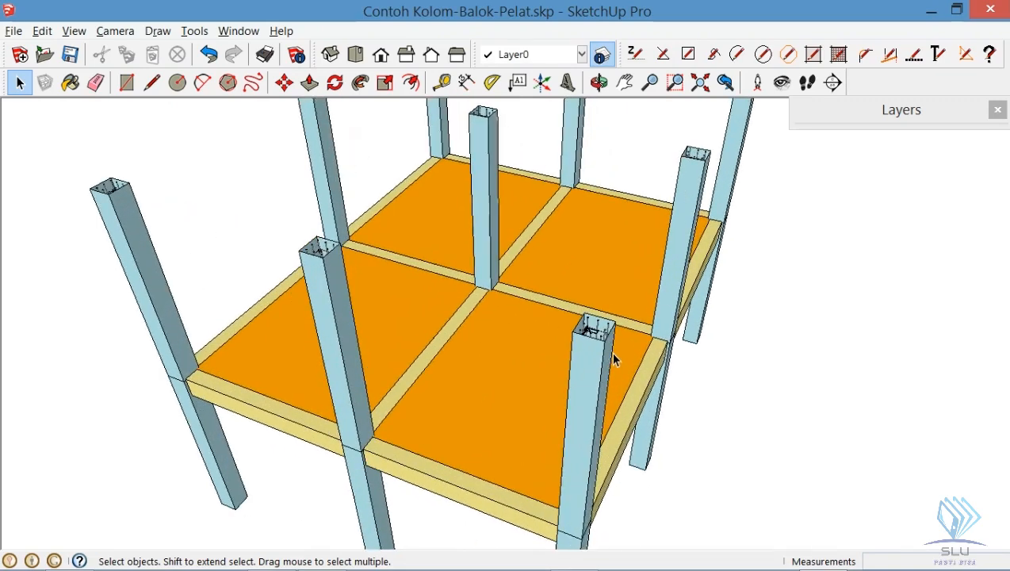
{"action": "scroll", "coordinate": [615, 339], "scroll_direction": "up", "scroll_amount": 3}
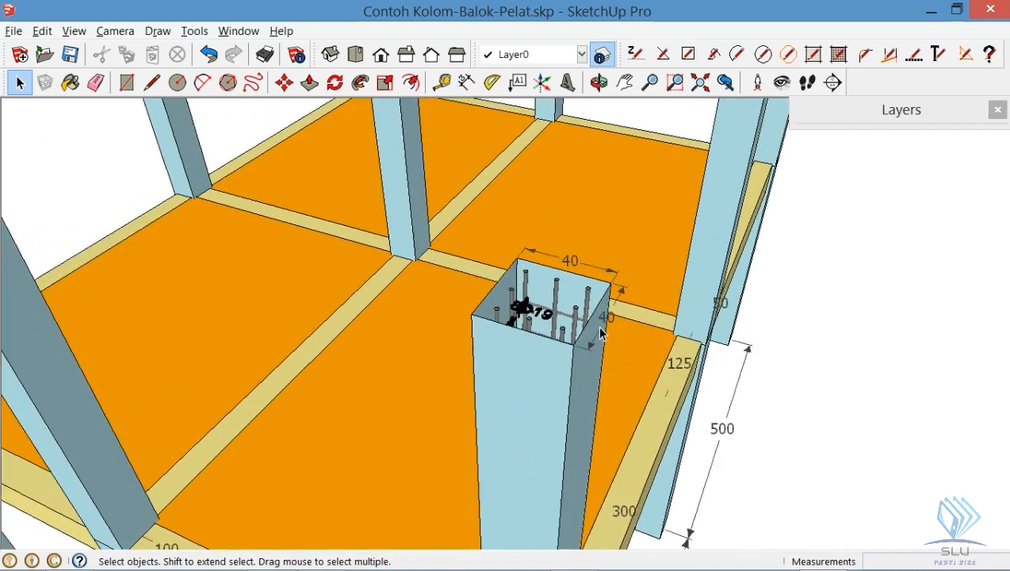
{"action": "scroll", "coordinate": [600, 334], "scroll_direction": "down", "scroll_amount": 5}
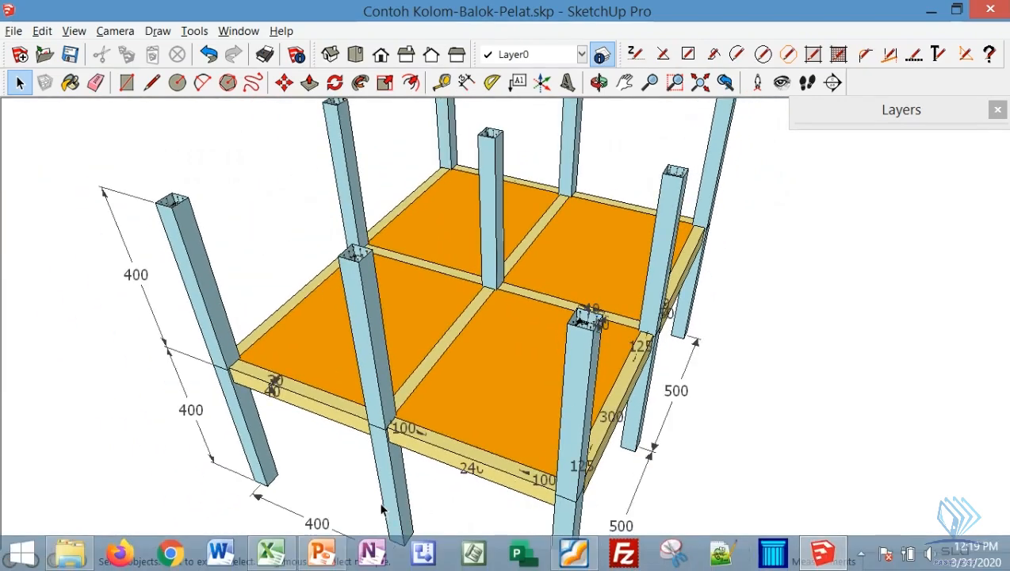
- Switch to the Excel workbook and add item 1, Kolom 40x40, in row 15 below Lantai 2 on the RAB sheet
{"action": "left_click", "coordinate": [270, 552]}
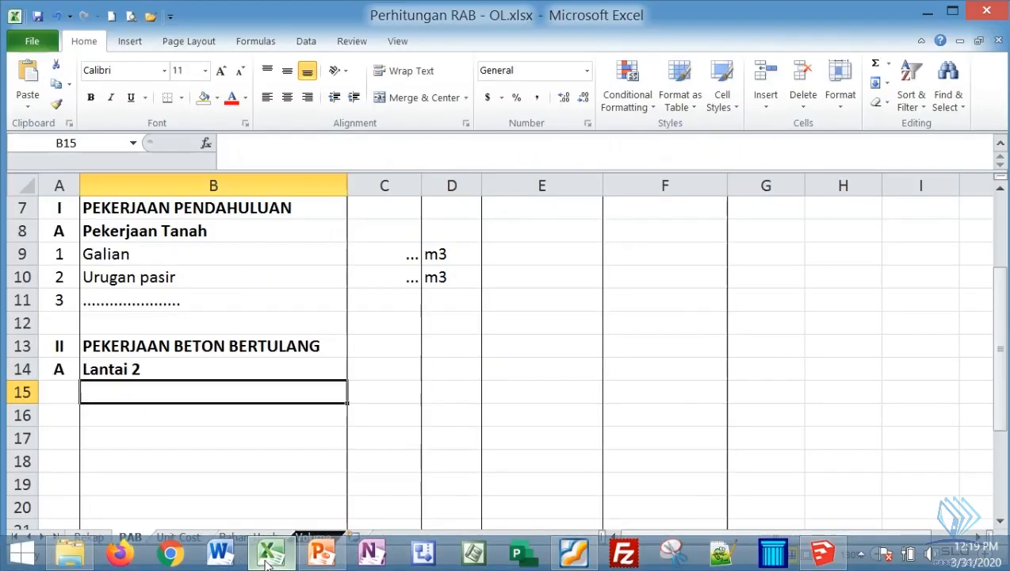
{"action": "left_click", "coordinate": [64, 390]}
{"action": "type", "text": "1"}
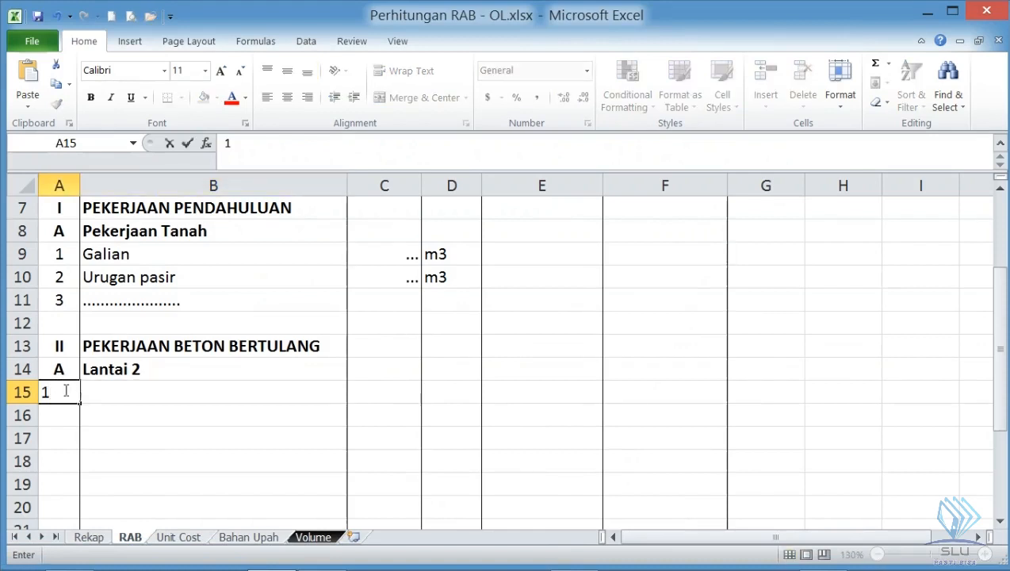
{"action": "key", "text": "Tab"}
{"action": "type", "text": "Kolom"}
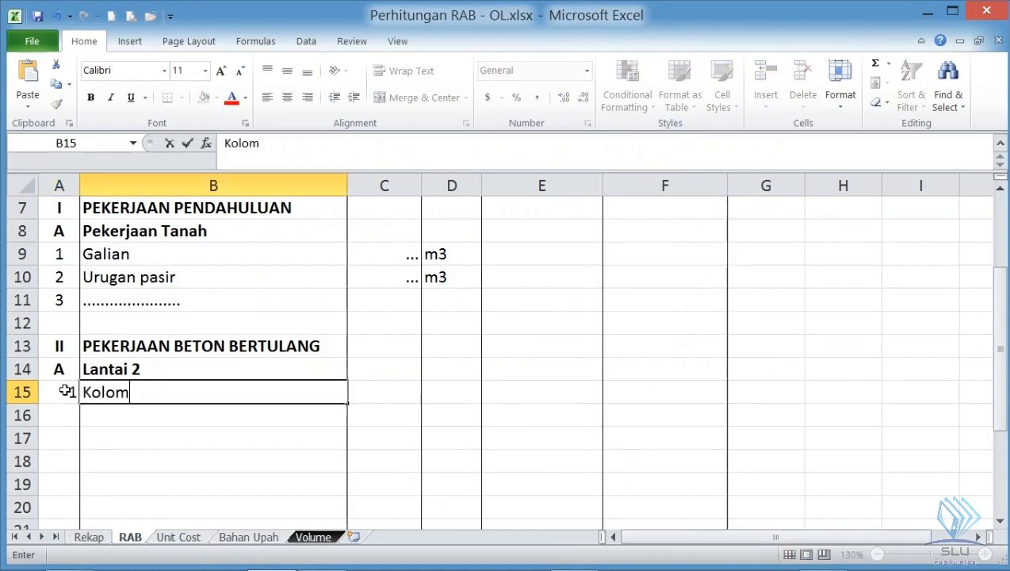
{"action": "type", "text": " 40x40"}
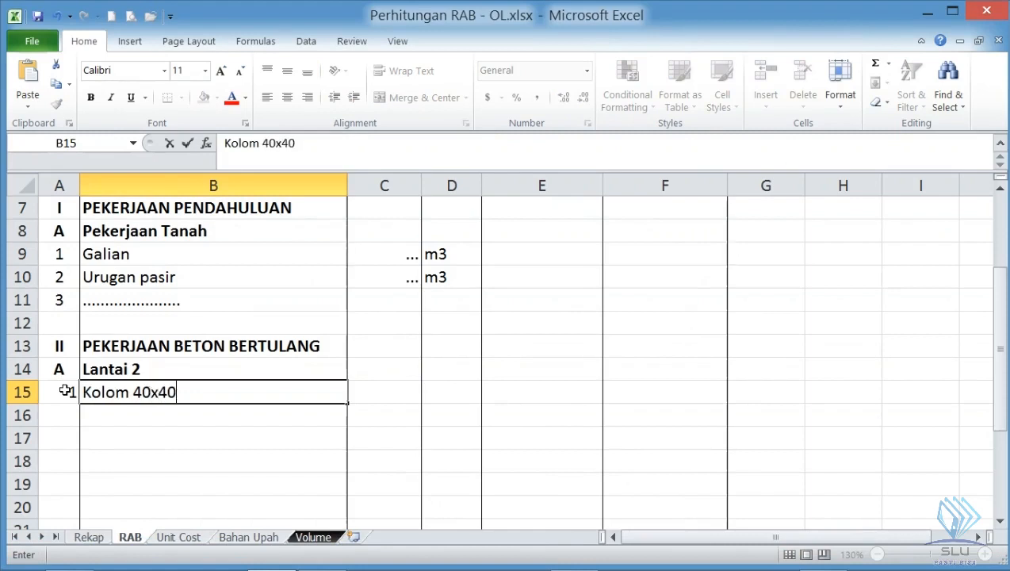
{"action": "key", "text": "Tab"}
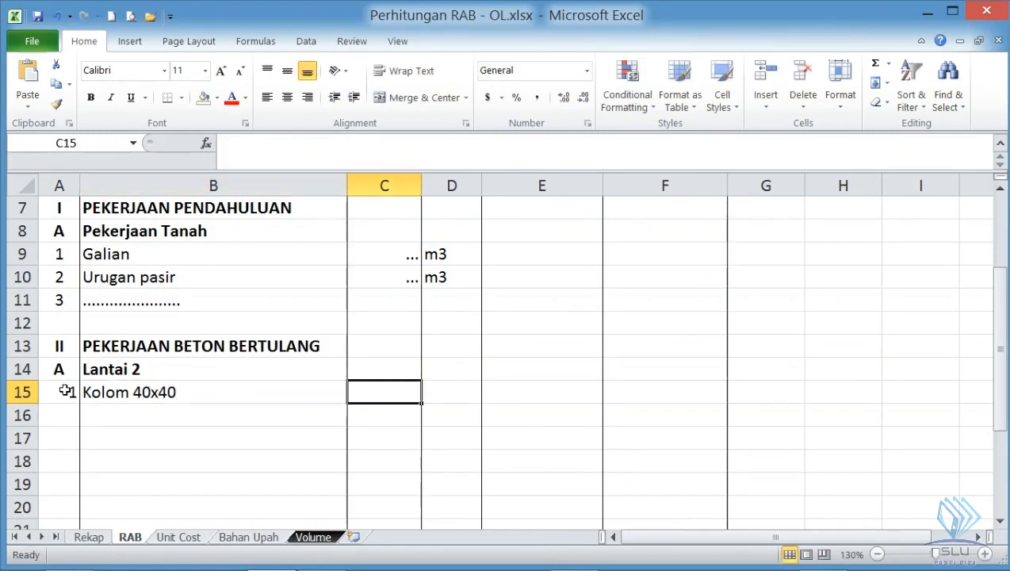
- Calculate the Kolom 40x40 volume in C15 with the formula =9*0,4*0,4*4 and set its unit to m3
{"action": "type", "text": "=9"}
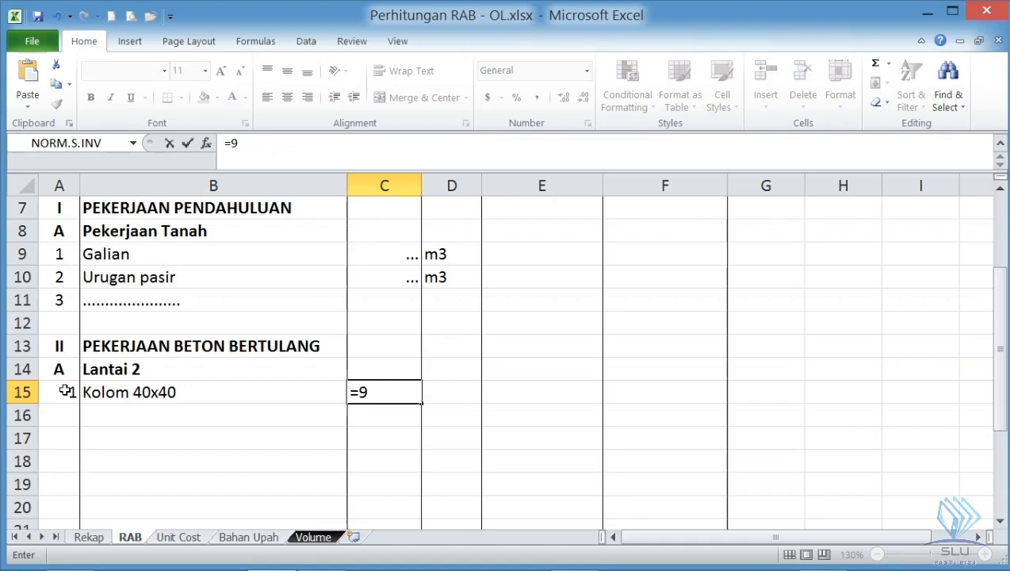
{"action": "type", "text": "*0,4*"}
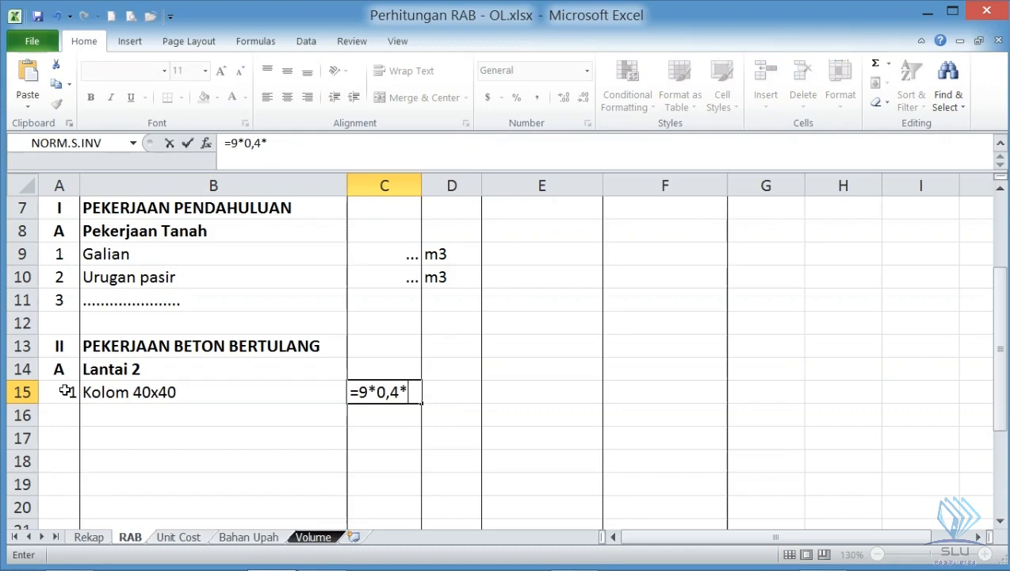
{"action": "type", "text": "0,4*4"}
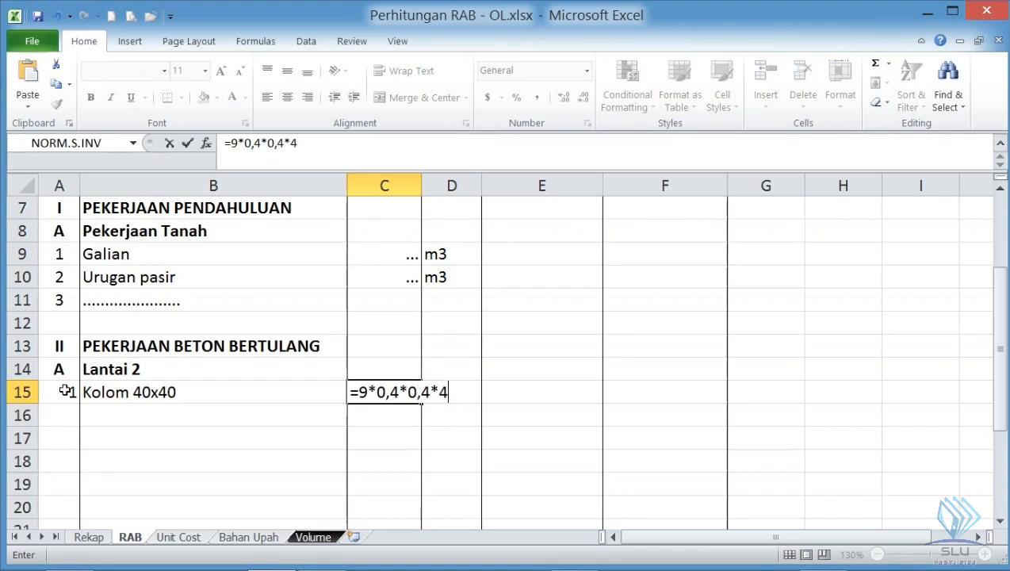
{"action": "key", "text": "Return"}
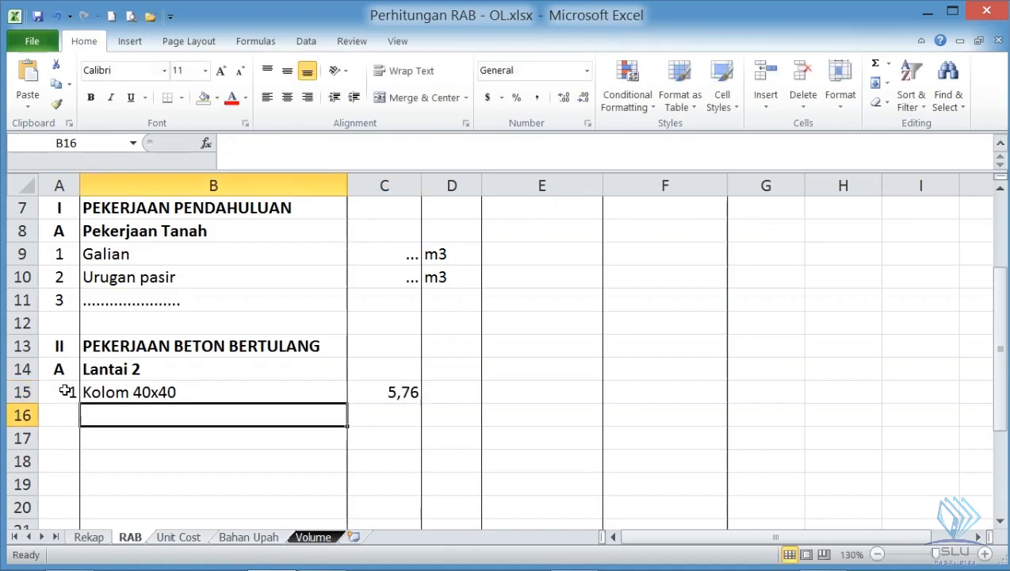
{"action": "left_click", "coordinate": [446, 390]}
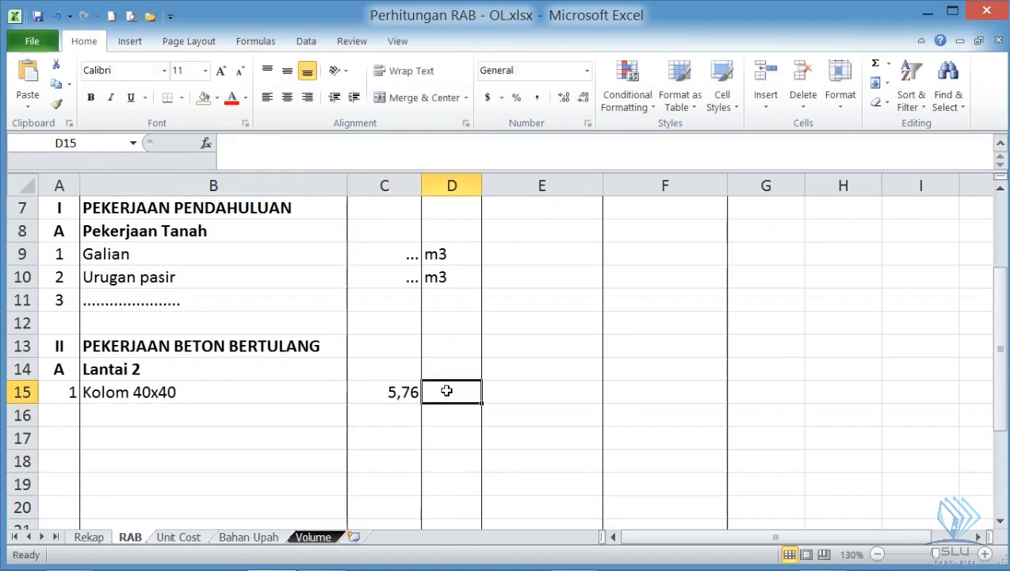
{"action": "type", "text": "m3"}
{"action": "key", "text": "Return"}
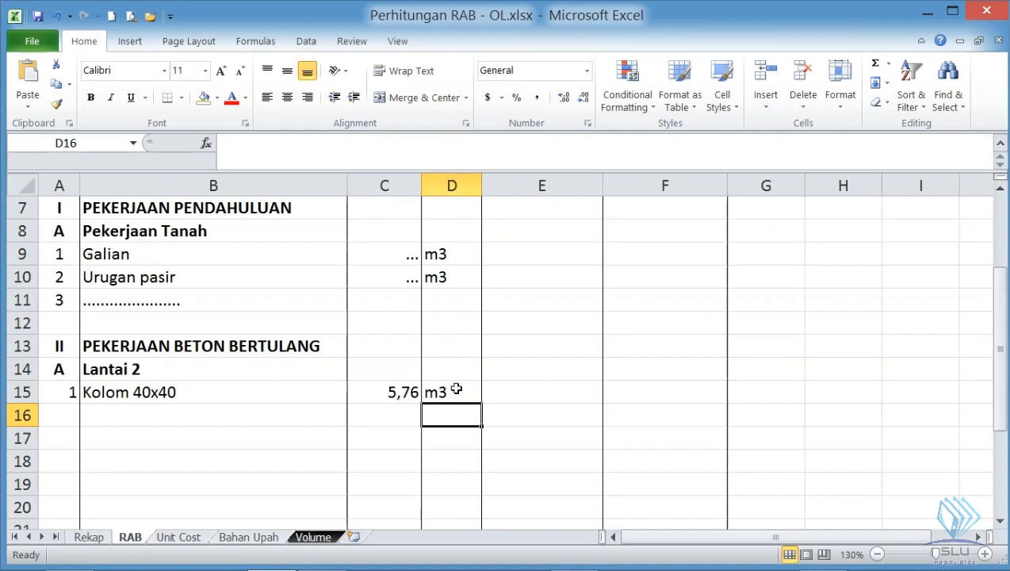
- Check which Harga Satuan and Jumlah Harga cells of the Kolom 40x40 row need filling, using the table headings
{"action": "left_click", "coordinate": [530, 392]}
{"action": "scroll", "coordinate": [530, 392], "scroll_direction": "up", "scroll_amount": 2}
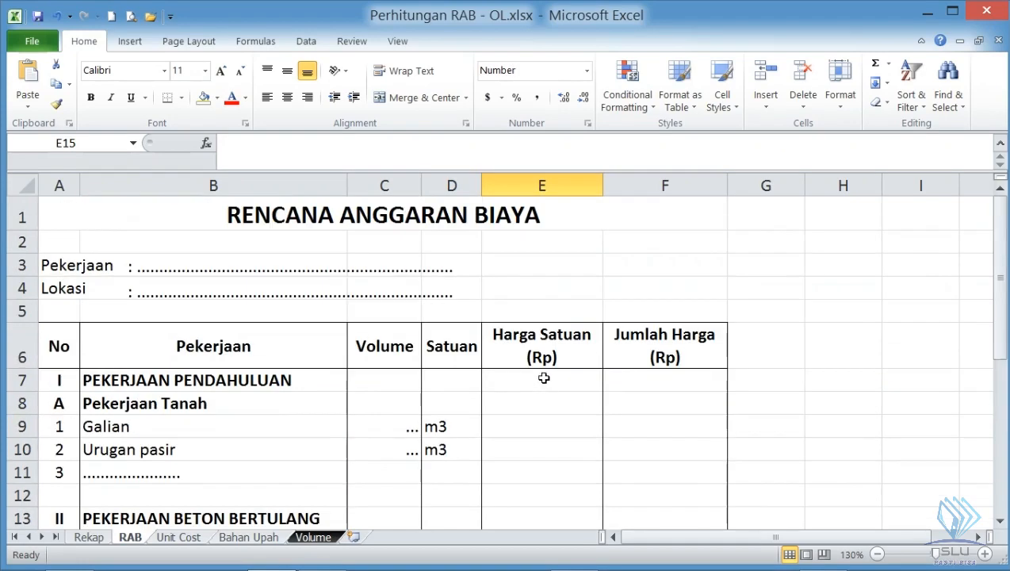
{"action": "scroll", "coordinate": [547, 365], "scroll_direction": "down", "scroll_amount": 2}
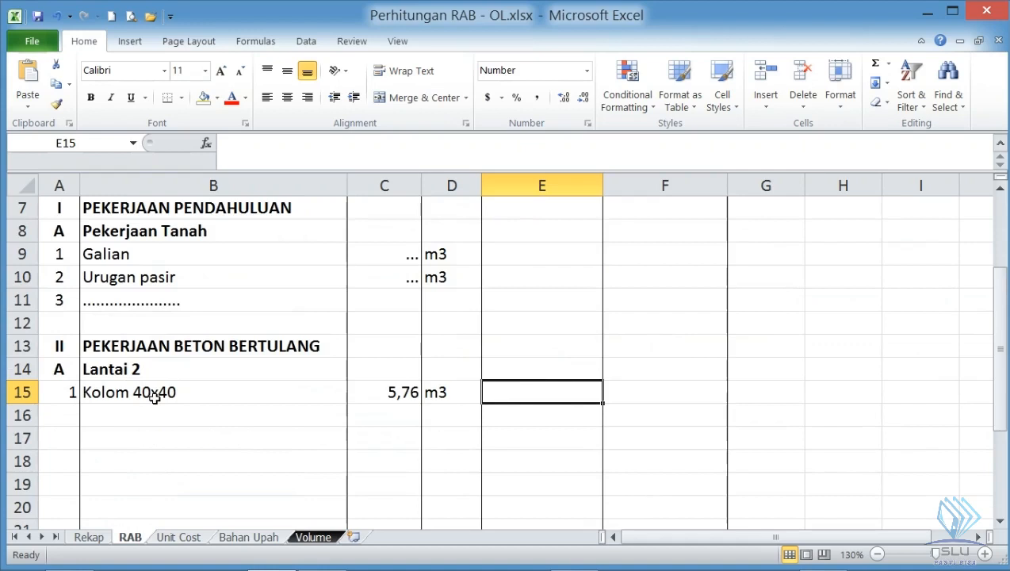
{"action": "left_click", "coordinate": [458, 397]}
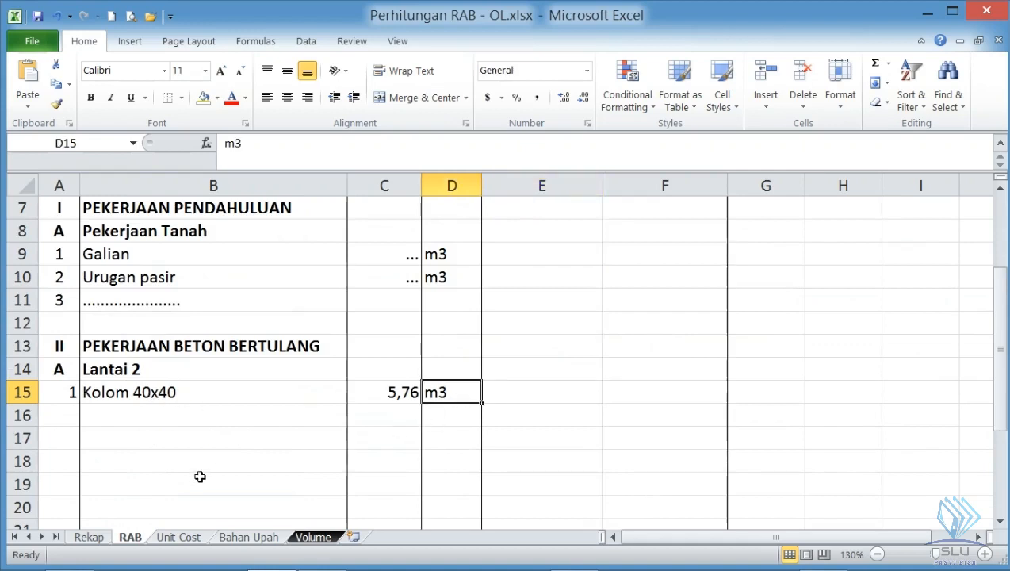
{"action": "key", "text": "Right"}
{"action": "key", "text": "Right"}
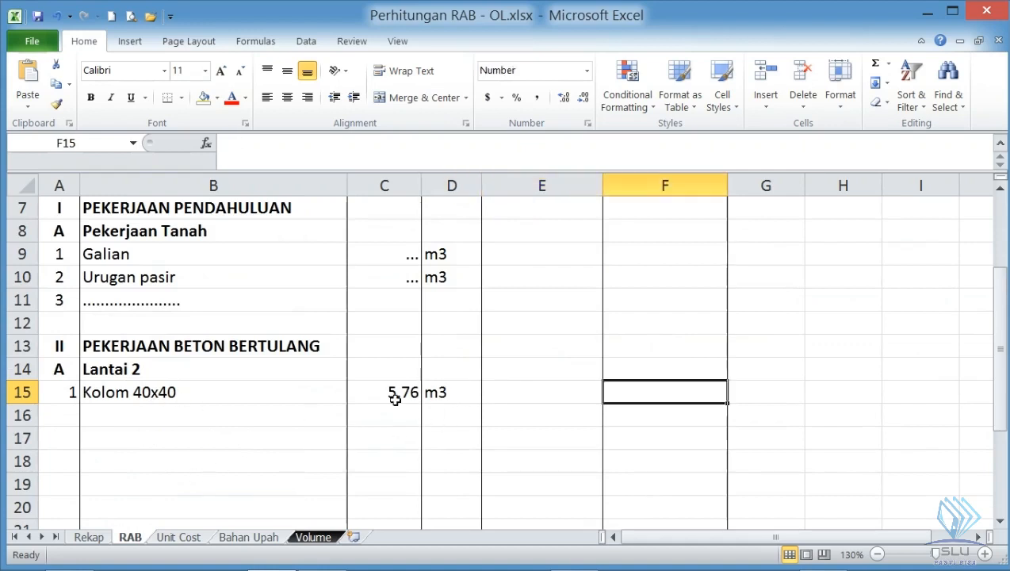
- Review the work items on the Unit Cost sheet, from 1 m3 Galian tanah down to 1 m3 Kolom 40x40
{"action": "left_click", "coordinate": [179, 538]}
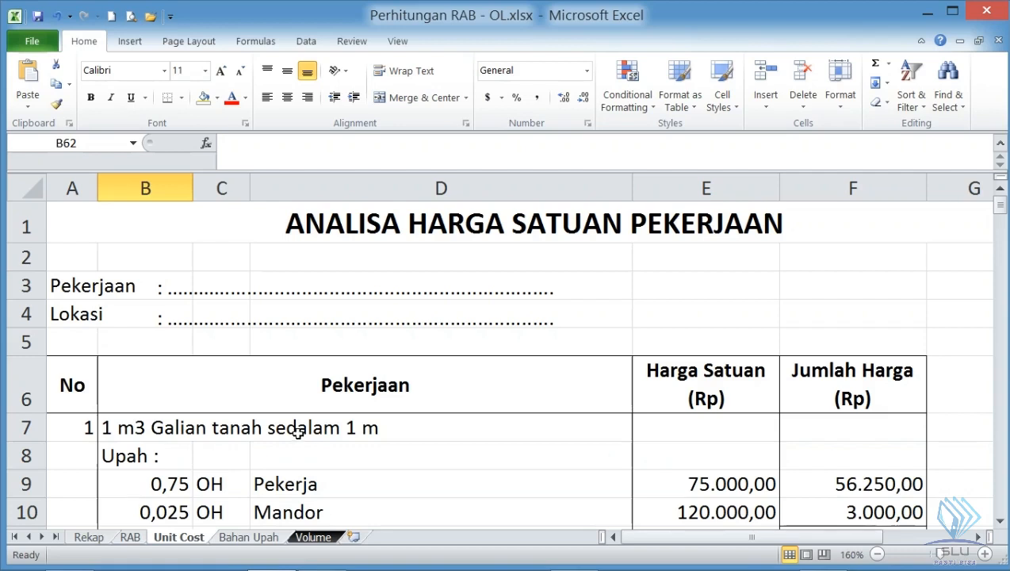
{"action": "scroll", "coordinate": [297, 432], "scroll_direction": "down", "scroll_amount": 1}
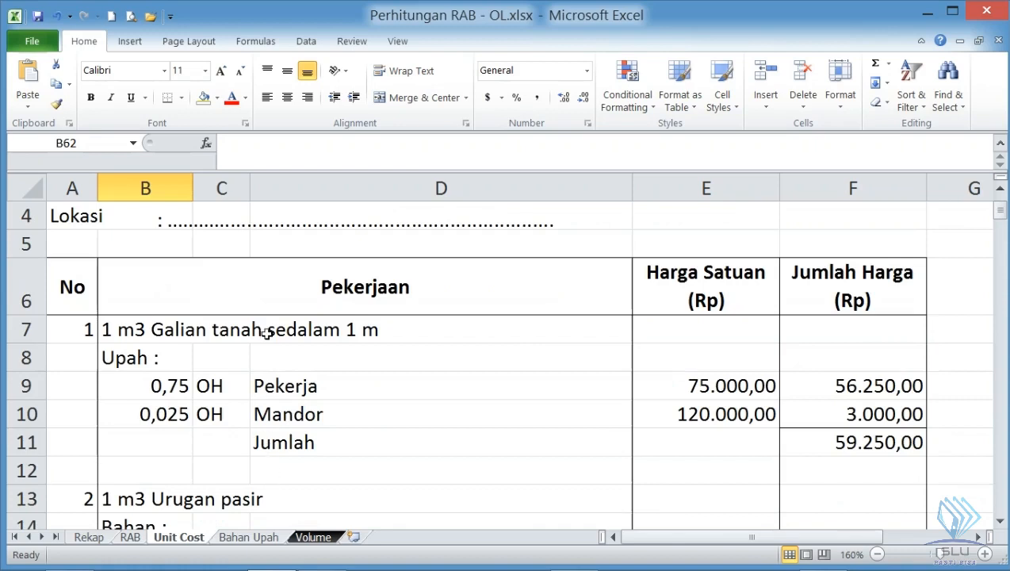
{"action": "left_click", "coordinate": [125, 333]}
{"action": "left_click", "coordinate": [200, 335]}
{"action": "left_click", "coordinate": [131, 334]}
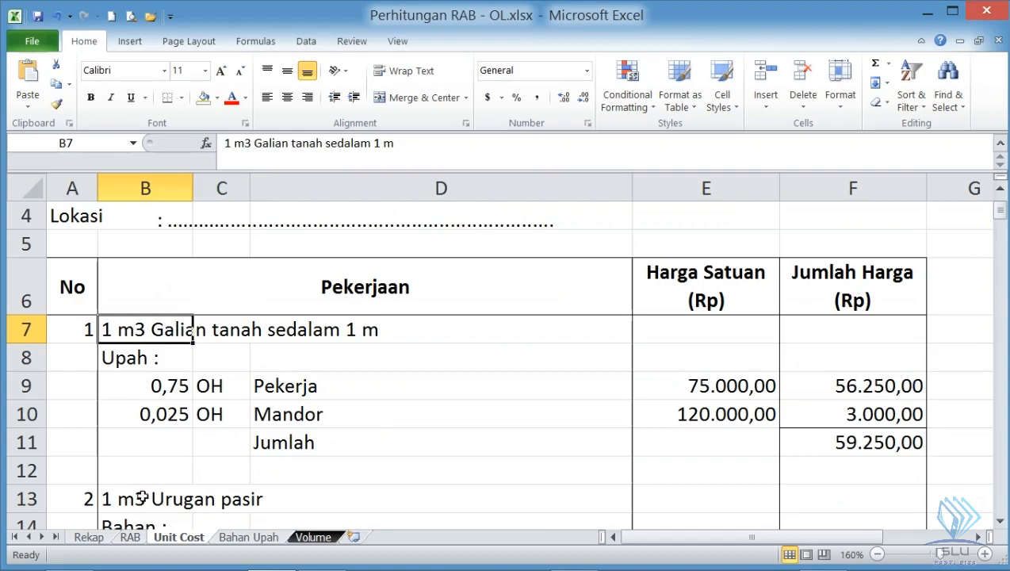
{"action": "scroll", "coordinate": [141, 493], "scroll_direction": "down", "scroll_amount": 1}
{"action": "scroll", "coordinate": [165, 456], "scroll_direction": "down", "scroll_amount": 2}
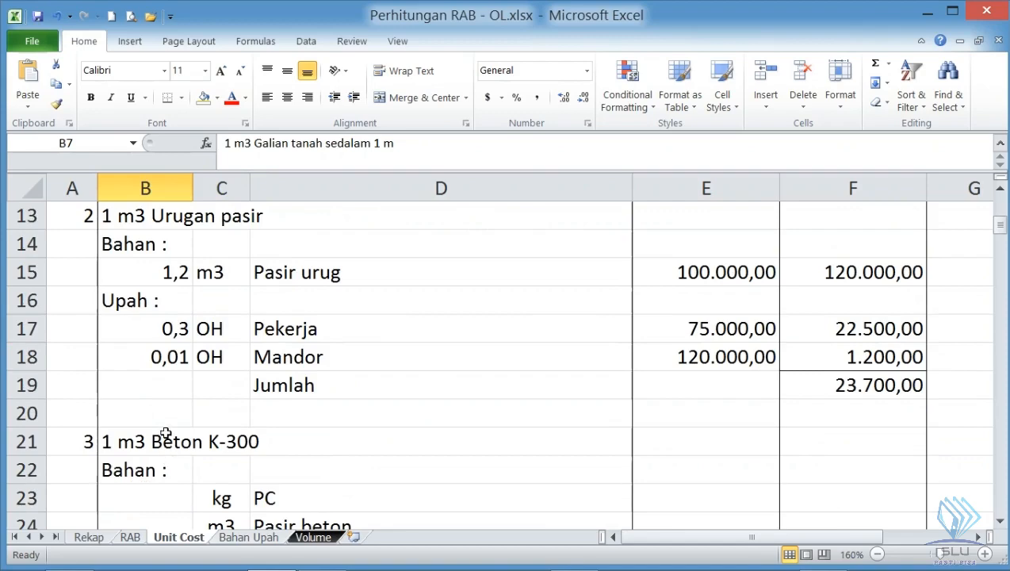
{"action": "scroll", "coordinate": [165, 433], "scroll_direction": "down", "scroll_amount": 1}
{"action": "scroll", "coordinate": [176, 389], "scroll_direction": "down", "scroll_amount": 9}
{"action": "scroll", "coordinate": [176, 388], "scroll_direction": "down", "scroll_amount": 4}
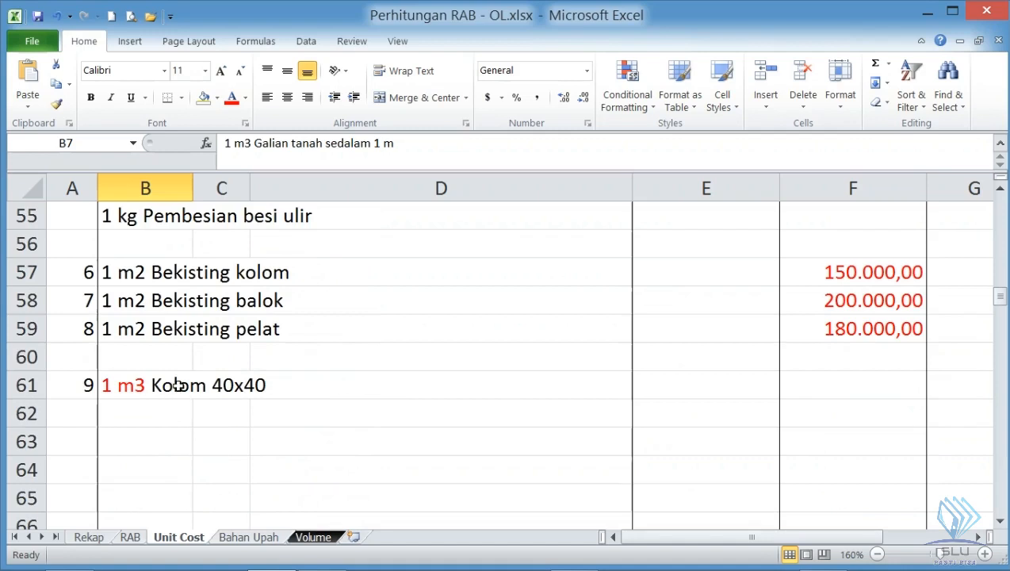
{"action": "left_click", "coordinate": [178, 385]}
{"action": "scroll", "coordinate": [145, 380], "scroll_direction": "down", "scroll_amount": 1}
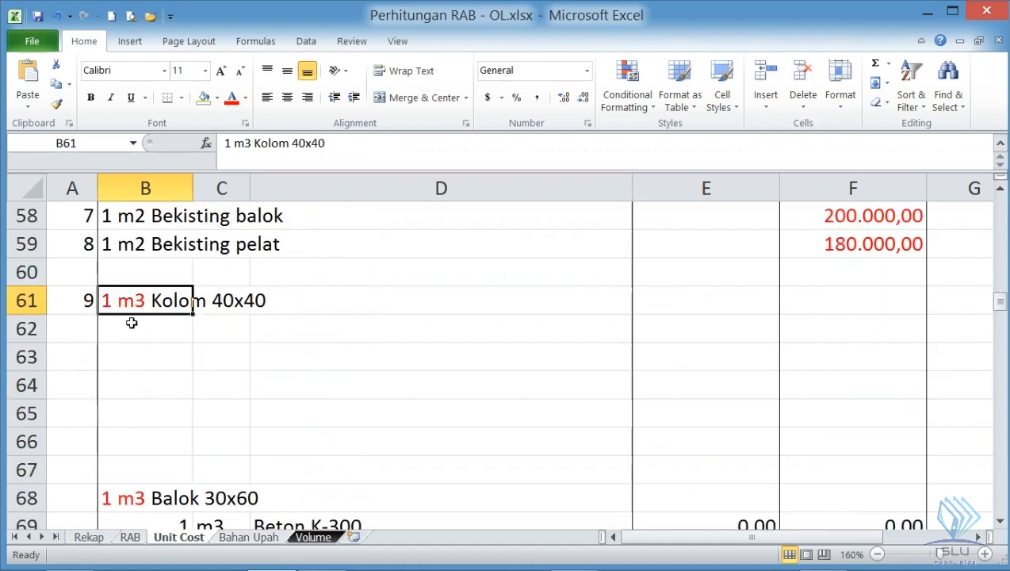
{"action": "scroll", "coordinate": [132, 321], "scroll_direction": "up", "scroll_amount": 1}
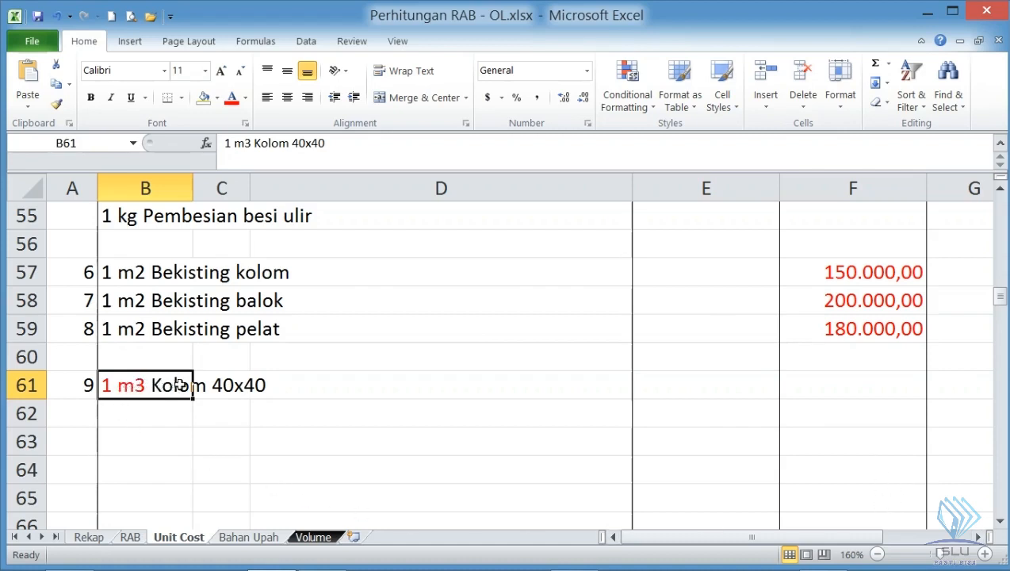
- Enter Beton K-300 in D62 as the first component of the 1 m3 Kolom 40x40 analysis
{"action": "left_click", "coordinate": [272, 411]}
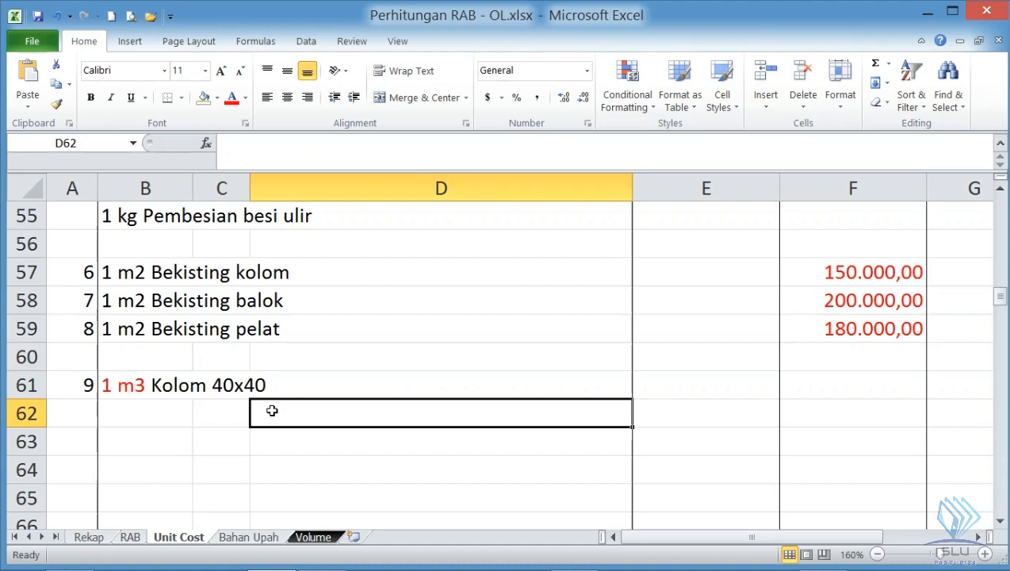
{"action": "type", "text": "Beton "}
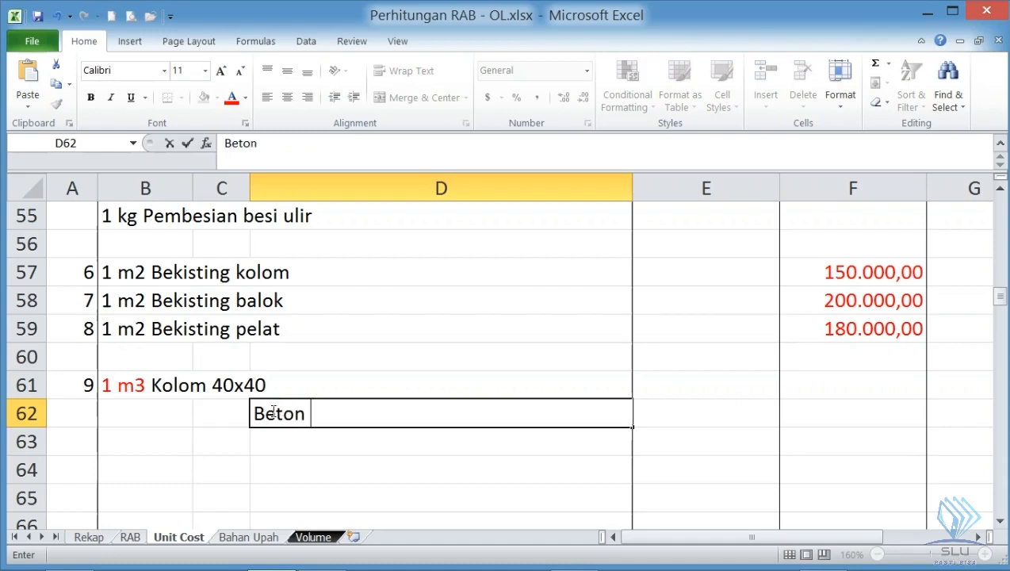
{"action": "type", "text": "K-300"}
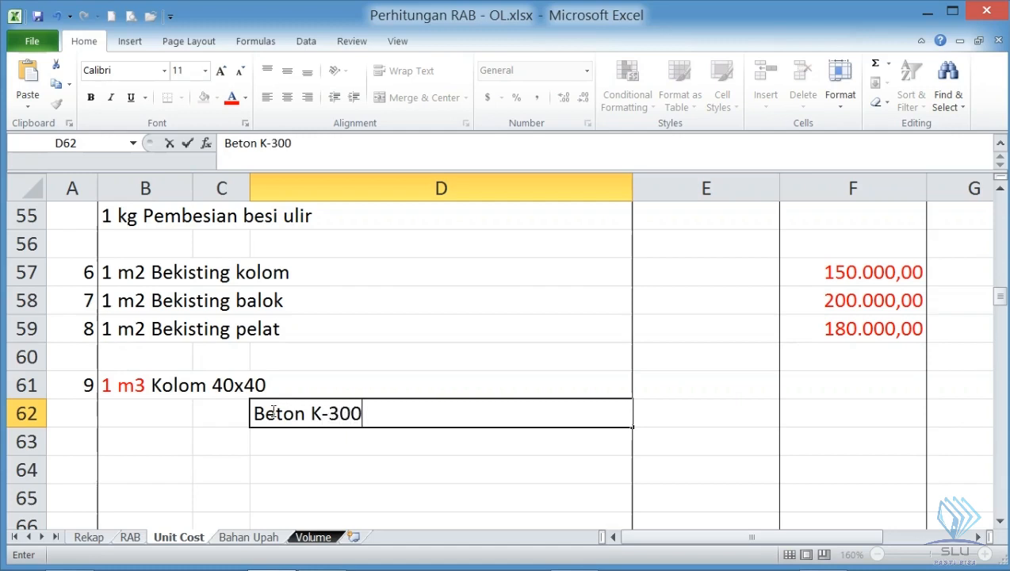
{"action": "key", "text": "Return"}
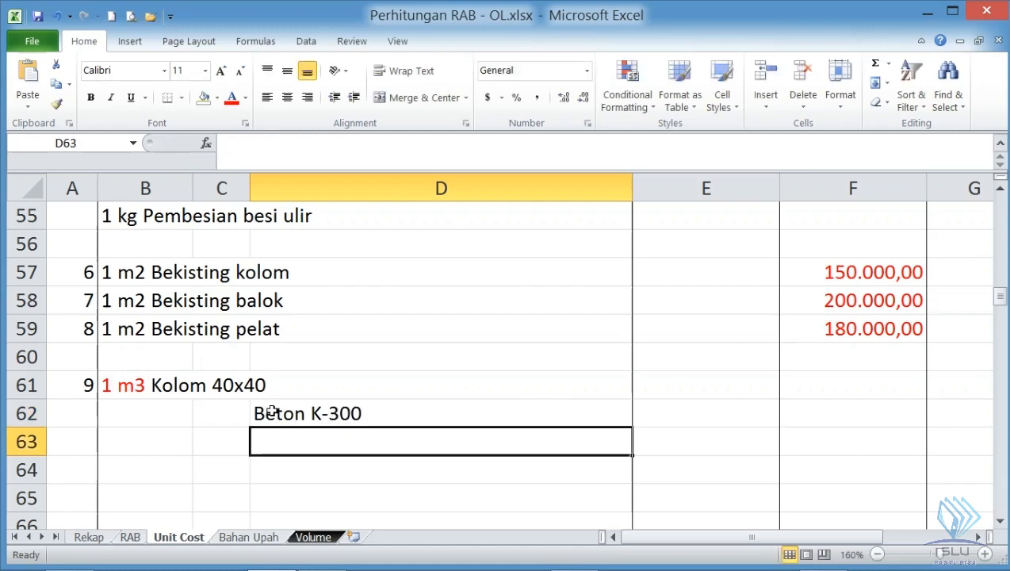
- Add the reinforcement components Pembesian ulir in D63 and Pembesian polos in D64
{"action": "type", "text": "Pembesian"}
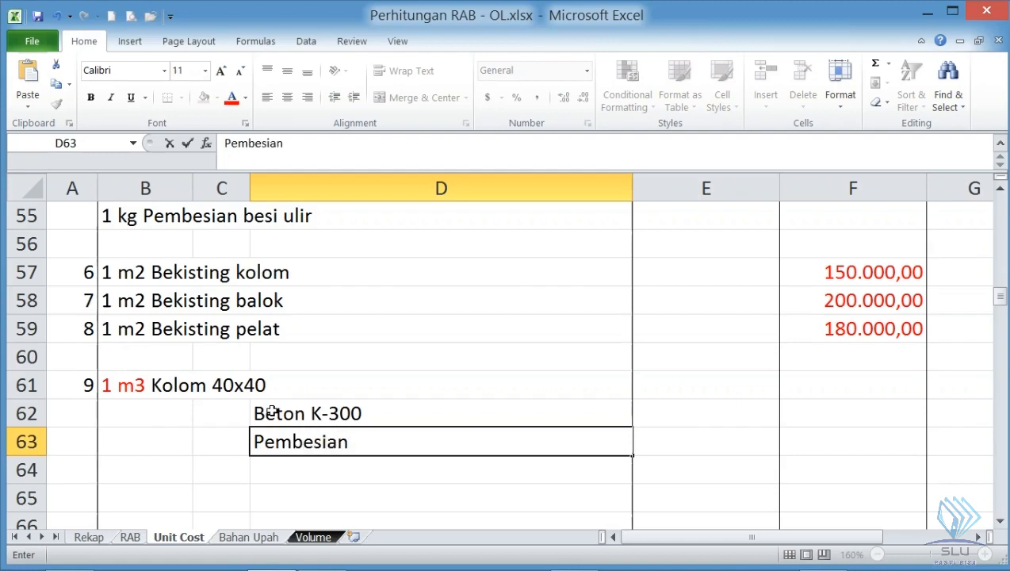
{"action": "type", "text": " ulir"}
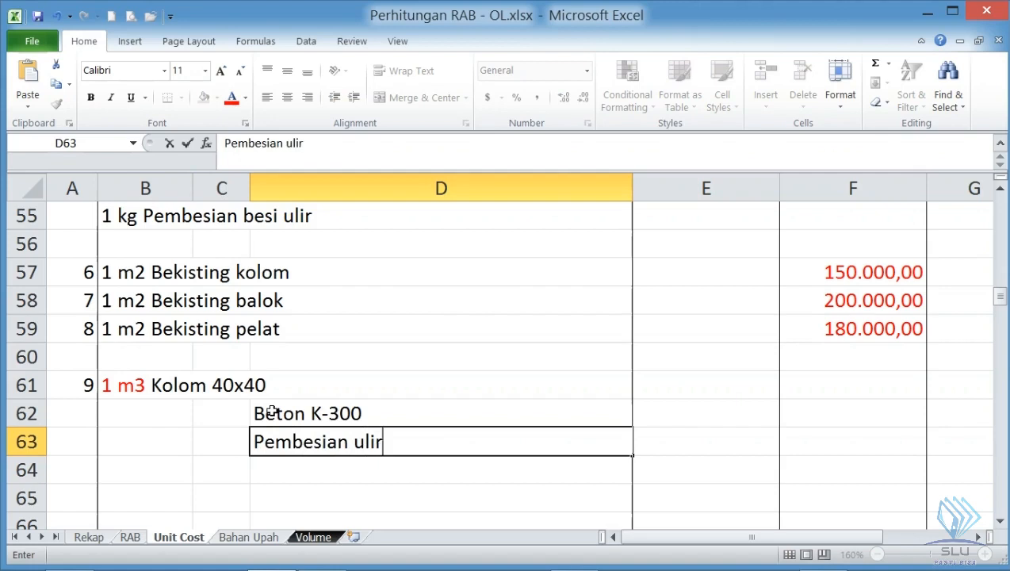
{"action": "key", "text": "Return"}
{"action": "type", "text": "Pembes"}
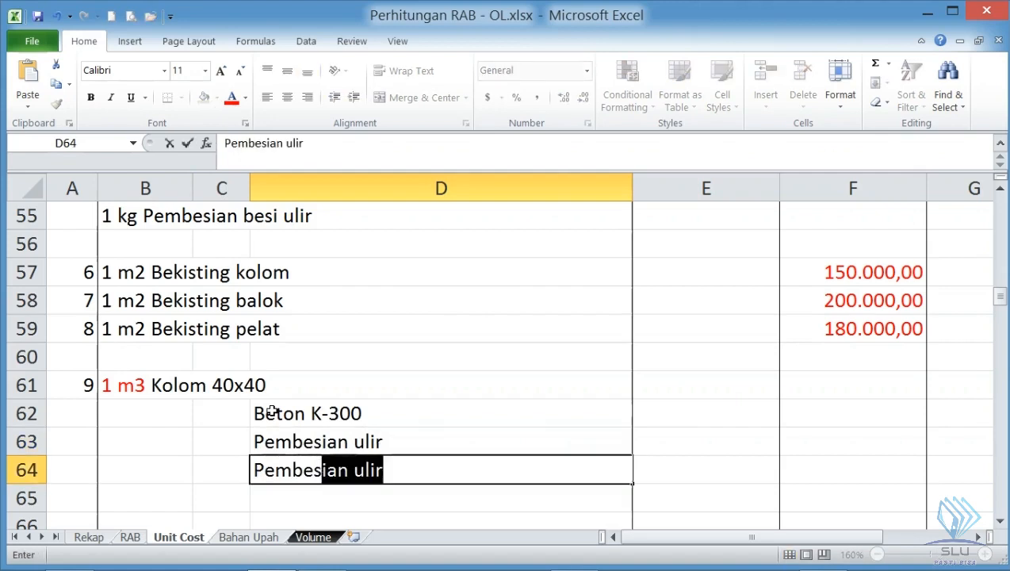
{"action": "type", "text": "ian "}
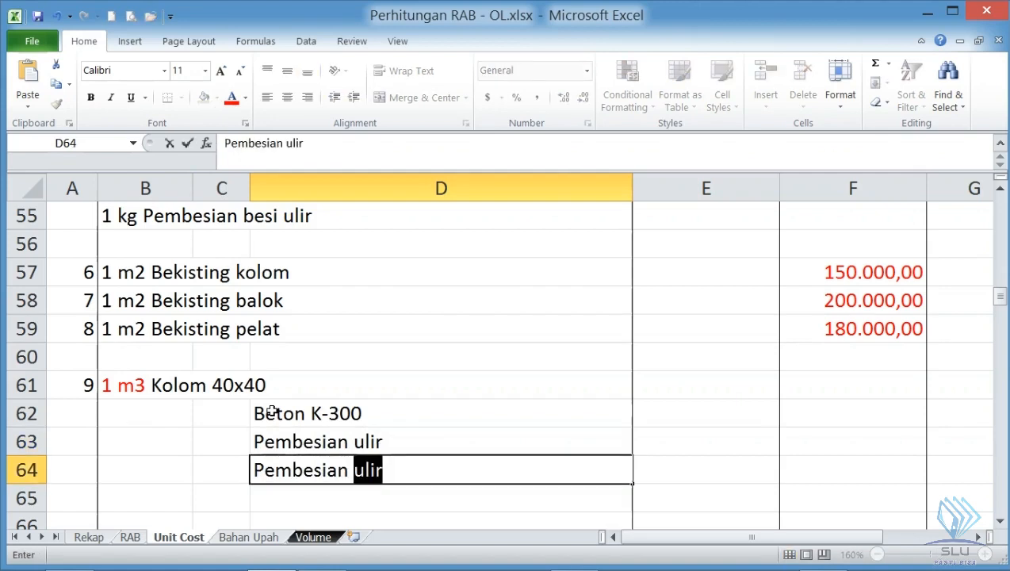
{"action": "type", "text": "polos"}
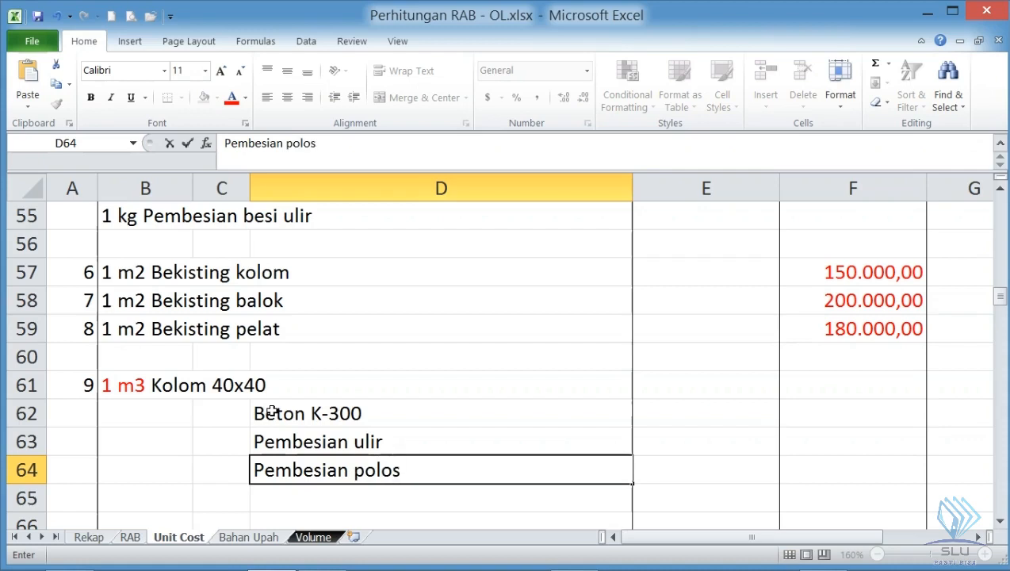
{"action": "key", "text": "Return"}
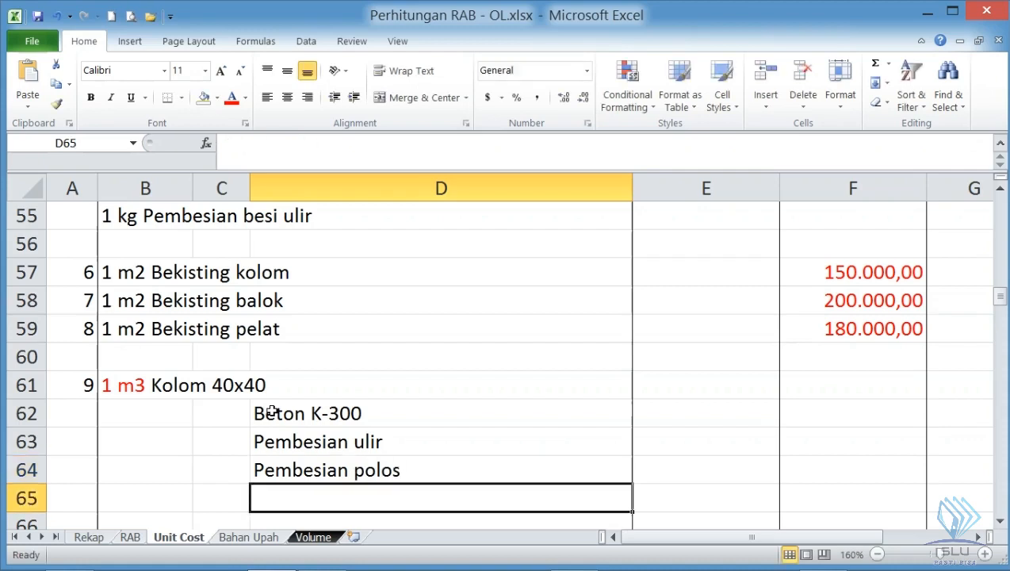
- Add Bekesting in D65 as the formwork component of the Kolom 40x40 analysis
{"action": "type", "text": "Bel"}
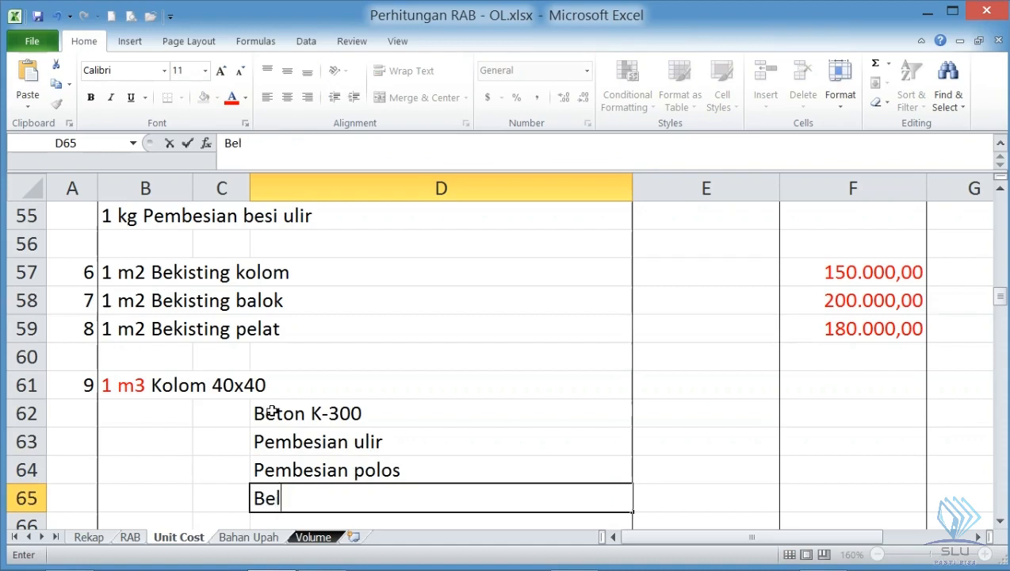
{"action": "key", "text": "BackSpace"}
{"action": "type", "text": "kesting"}
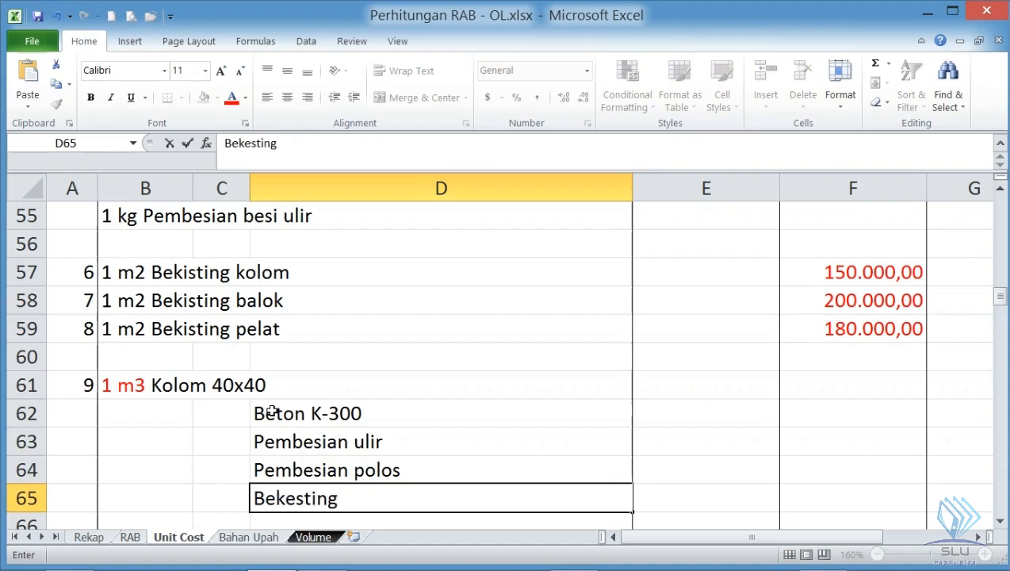
{"action": "key", "text": "Return"}
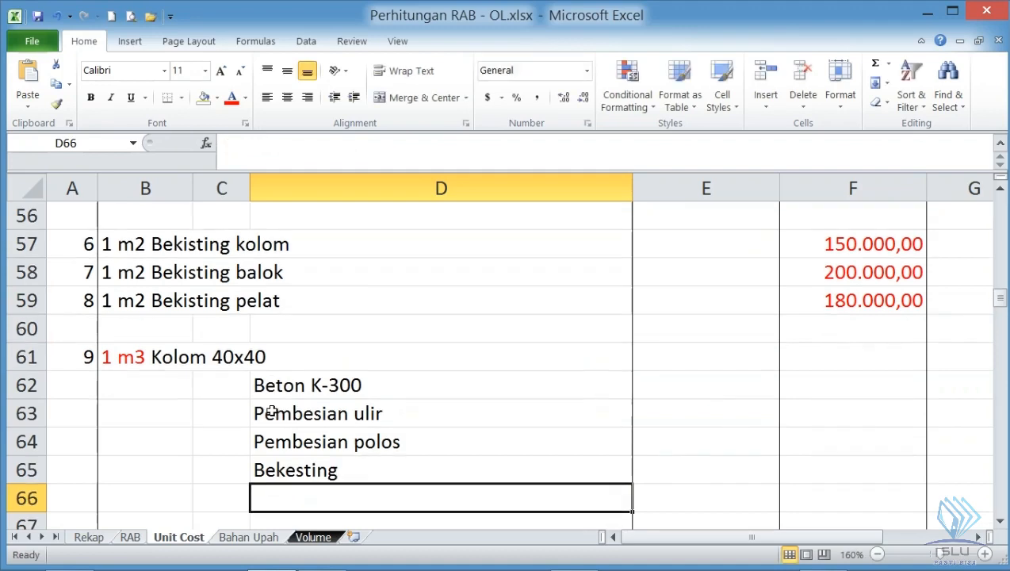
{"action": "left_click", "coordinate": [298, 385]}
{"action": "left_click", "coordinate": [285, 416]}
{"action": "left_click", "coordinate": [281, 442]}
{"action": "left_click", "coordinate": [270, 470]}
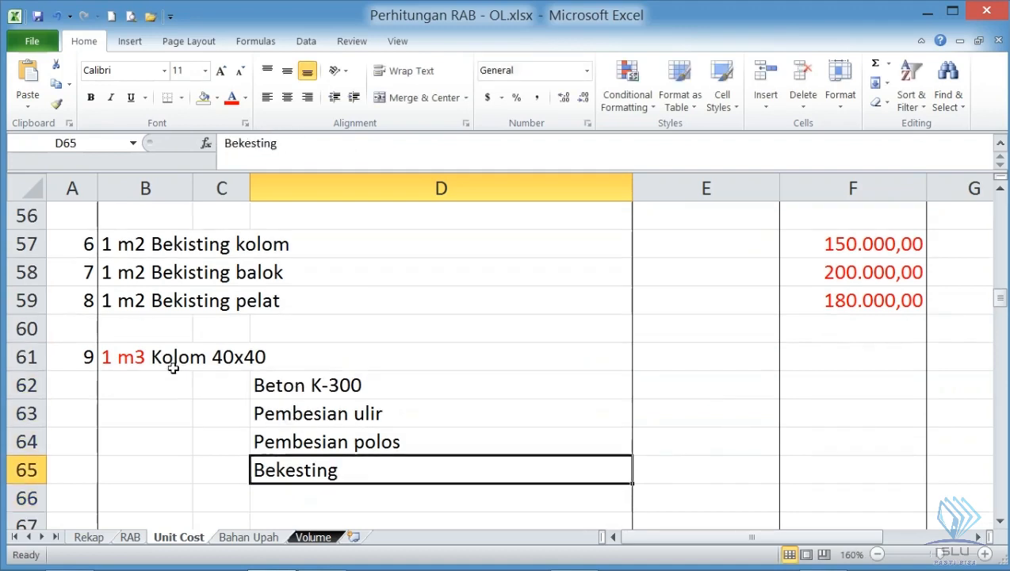
- Enter the component units in C62:C65: m3 for Beton K-300, kg for both Pembesian rows, and m2 for Bekesting
{"action": "left_click", "coordinate": [230, 384]}
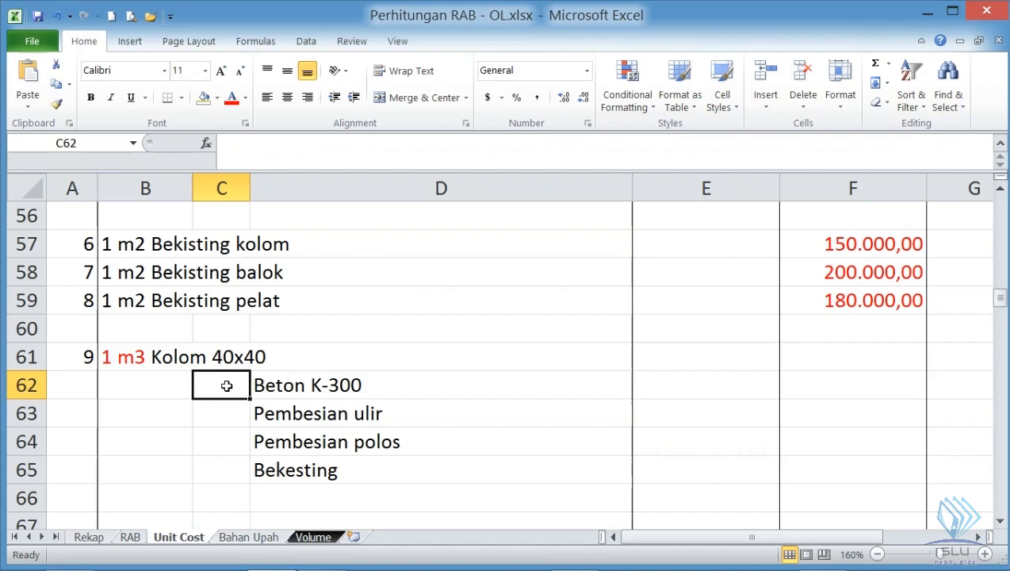
{"action": "type", "text": "m3"}
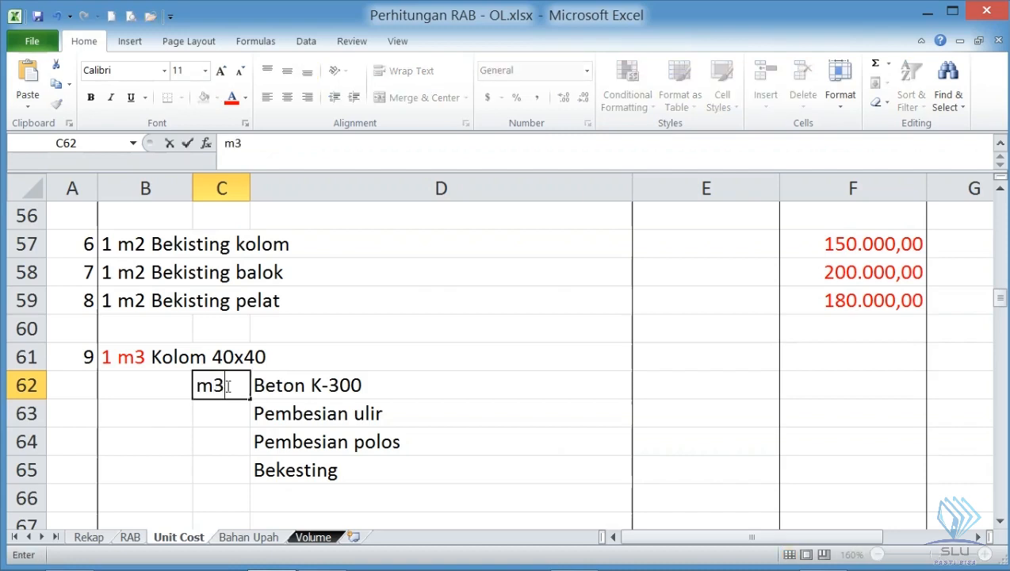
{"action": "key", "text": "Return"}
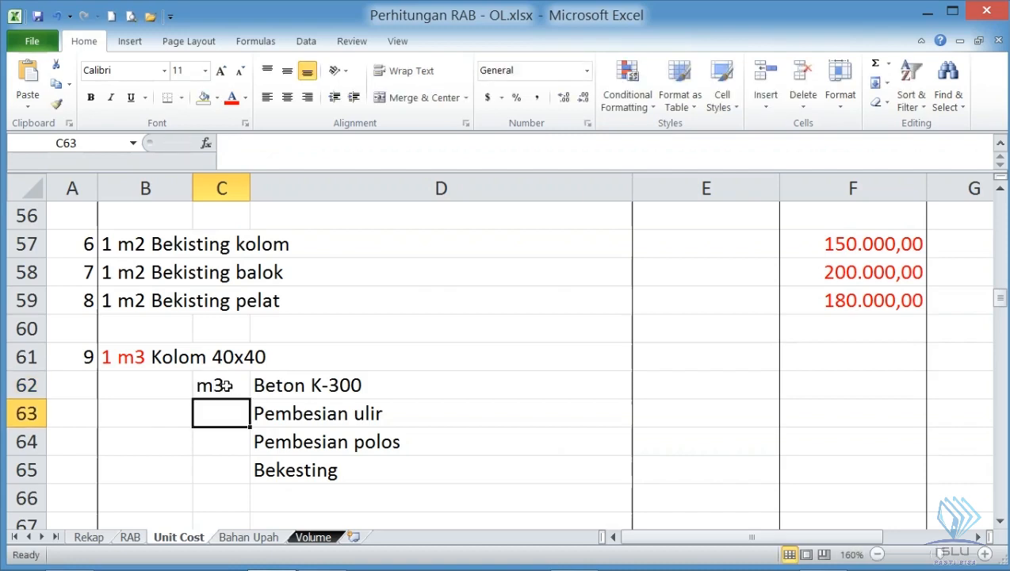
{"action": "type", "text": "kg"}
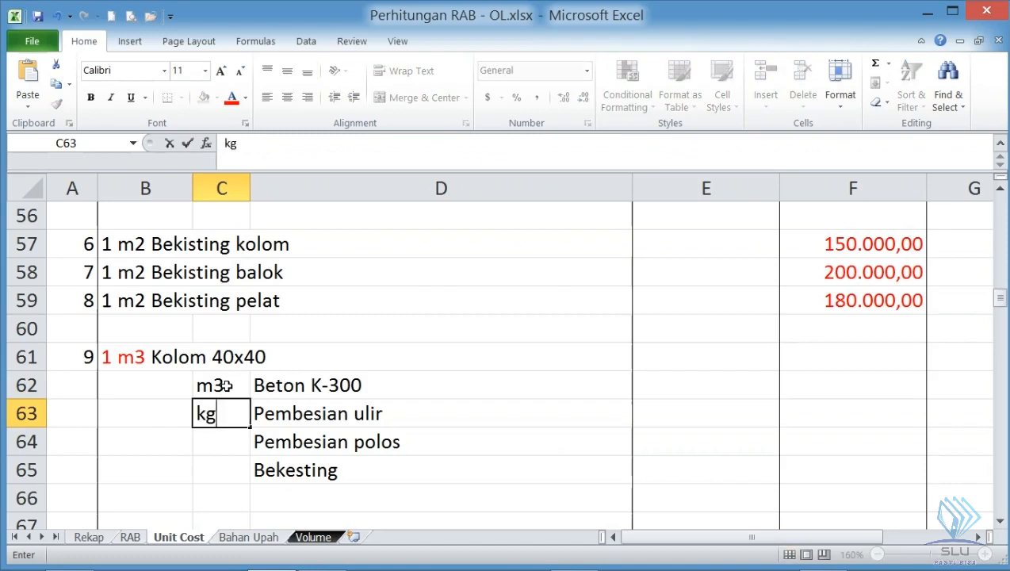
{"action": "key", "text": "Return"}
{"action": "type", "text": "kg"}
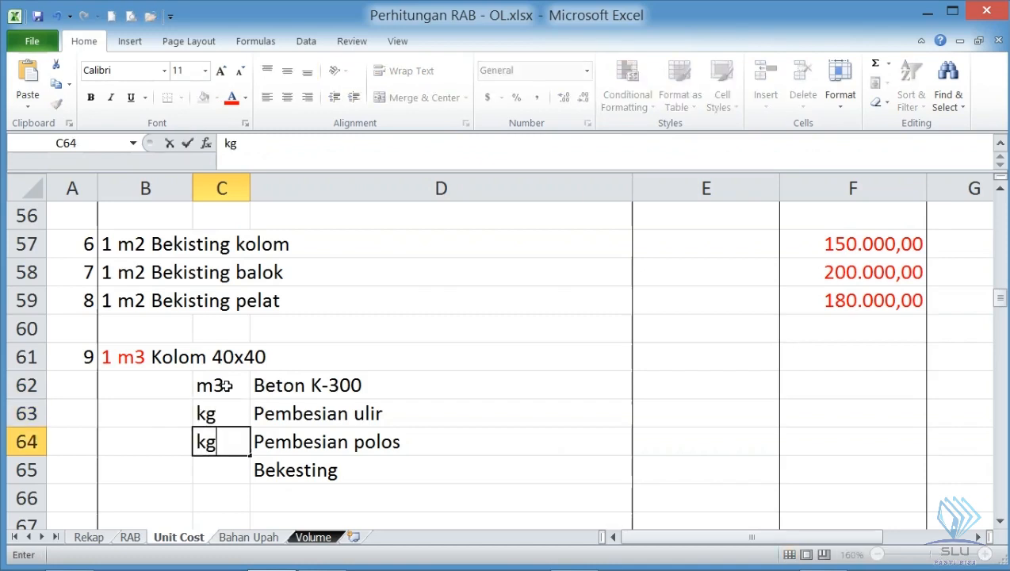
{"action": "key", "text": "Return"}
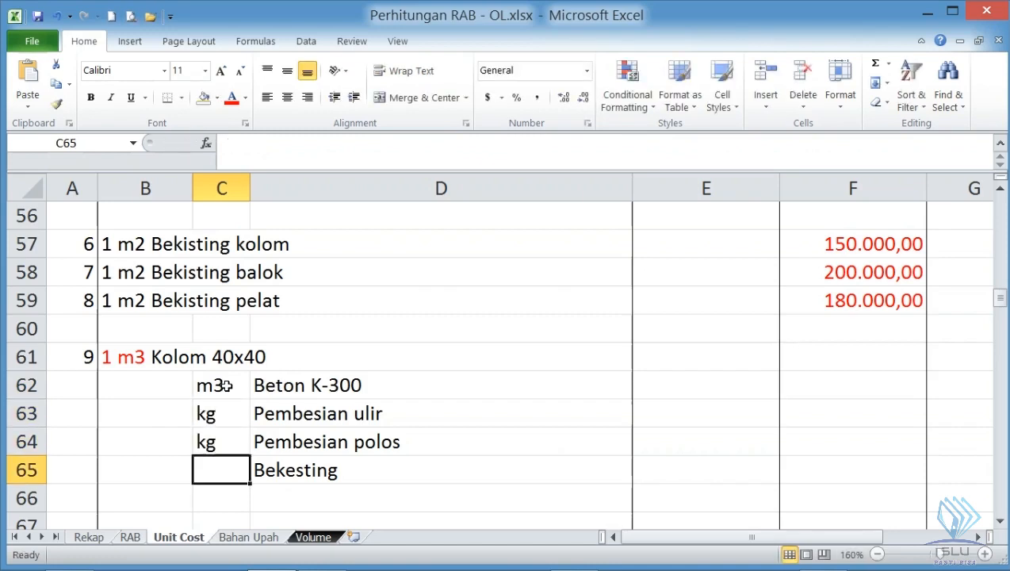
{"action": "type", "text": "m2"}
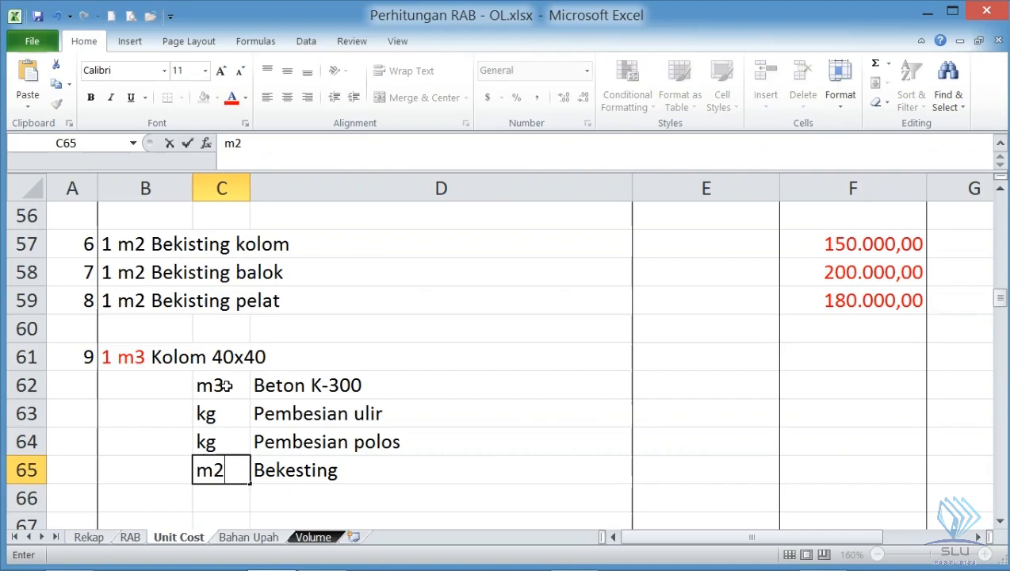
{"action": "key", "text": "Return"}
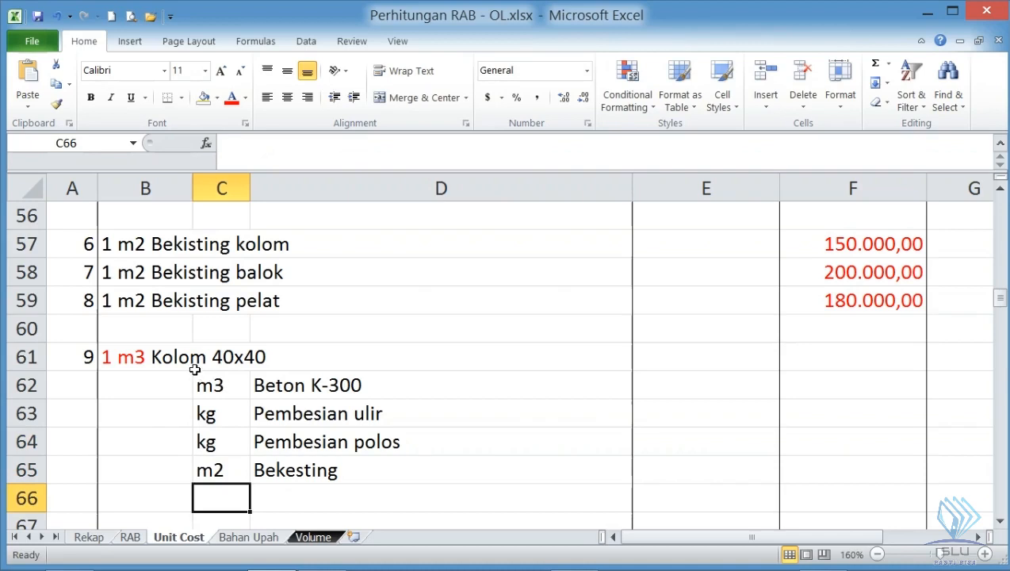
- Examine the blank coefficient cells B62:B65 in relation to the 1 m3 Kolom 40x40 heading
{"action": "left_click", "coordinate": [195, 366]}
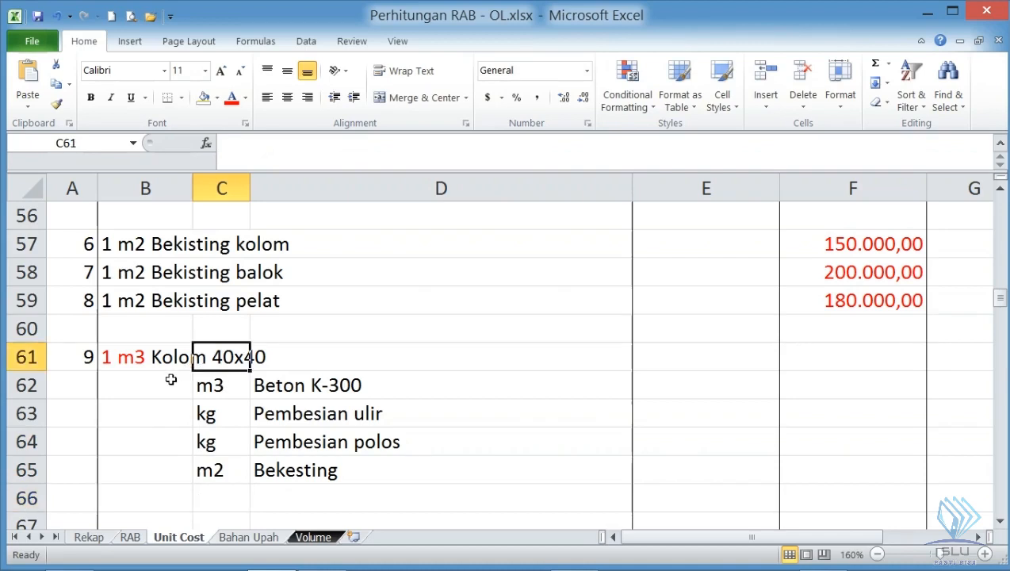
{"action": "left_click", "coordinate": [170, 379]}
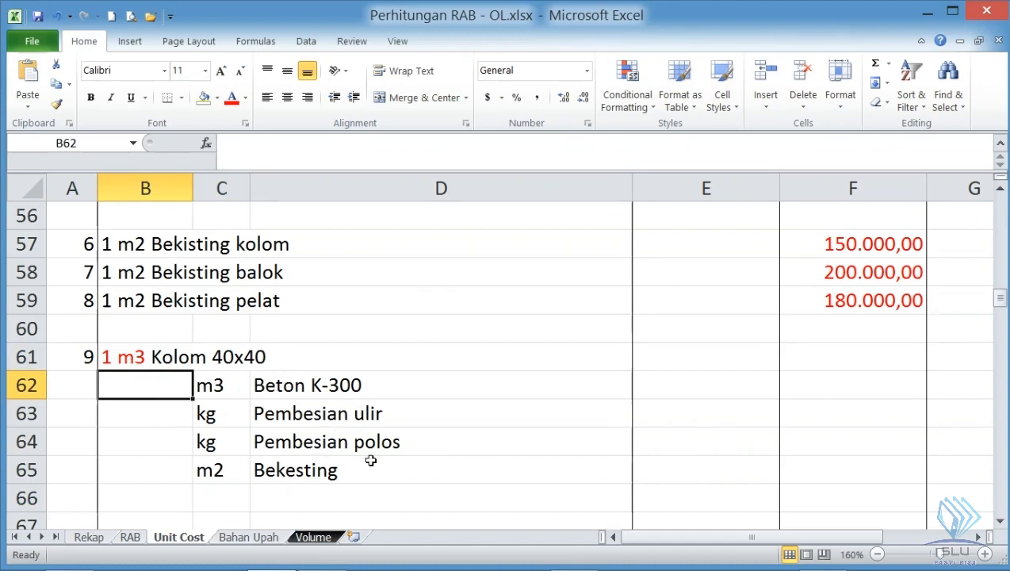
{"action": "left_click", "coordinate": [174, 470]}
{"action": "left_click", "coordinate": [119, 364]}
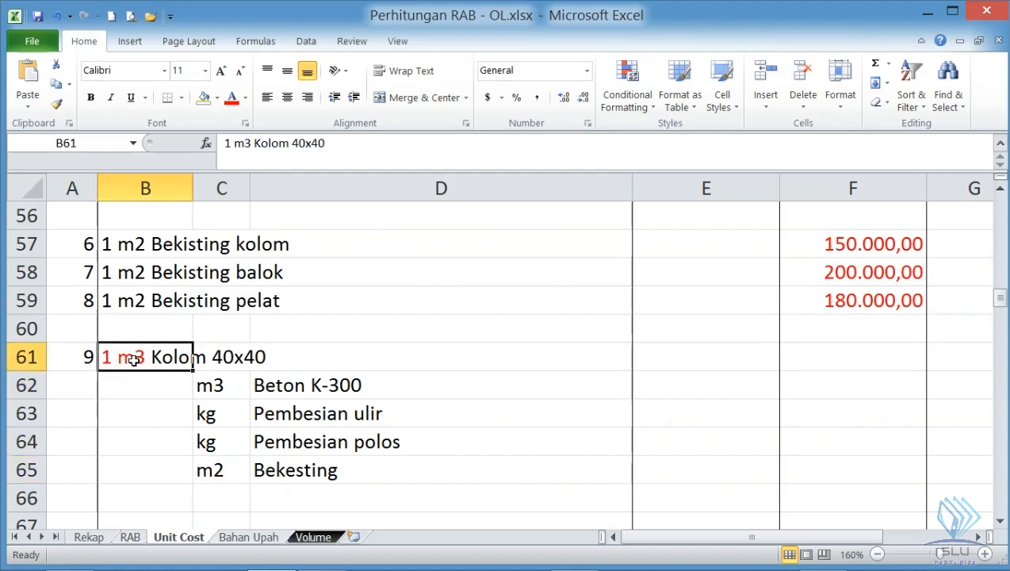
{"action": "left_click", "coordinate": [163, 387]}
{"action": "left_click_drag", "start_coordinate": [162, 386], "coordinate": [147, 469]}
{"action": "left_click", "coordinate": [154, 393]}
{"action": "left_click_drag", "start_coordinate": [154, 393], "coordinate": [139, 469]}
{"action": "left_click_drag", "start_coordinate": [147, 387], "coordinate": [142, 469]}
{"action": "left_click_drag", "start_coordinate": [145, 379], "coordinate": [147, 469]}
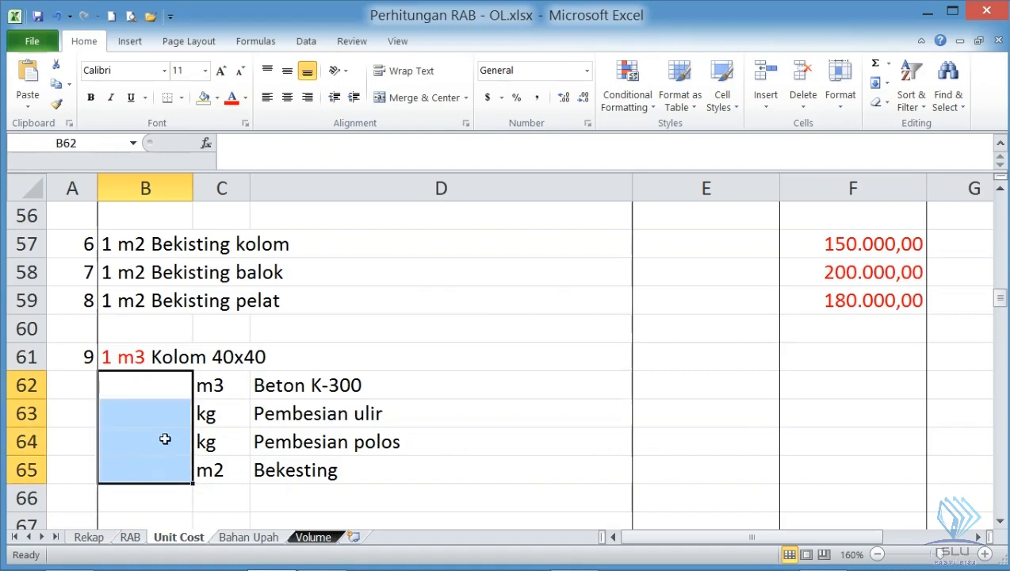
{"action": "left_click_drag", "start_coordinate": [162, 385], "coordinate": [150, 467]}
{"action": "left_click", "coordinate": [161, 391]}
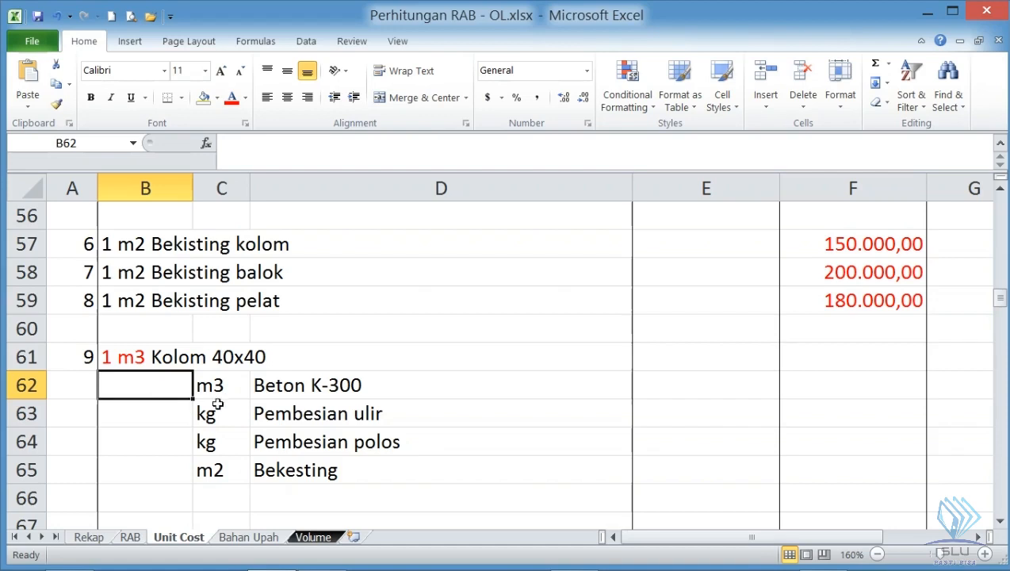
- Review the Kolom 40x40 components in D62:D65, from Beton K-300 through the reinforcement to Bekesting
{"action": "left_click", "coordinate": [317, 393]}
{"action": "left_click", "coordinate": [318, 413]}
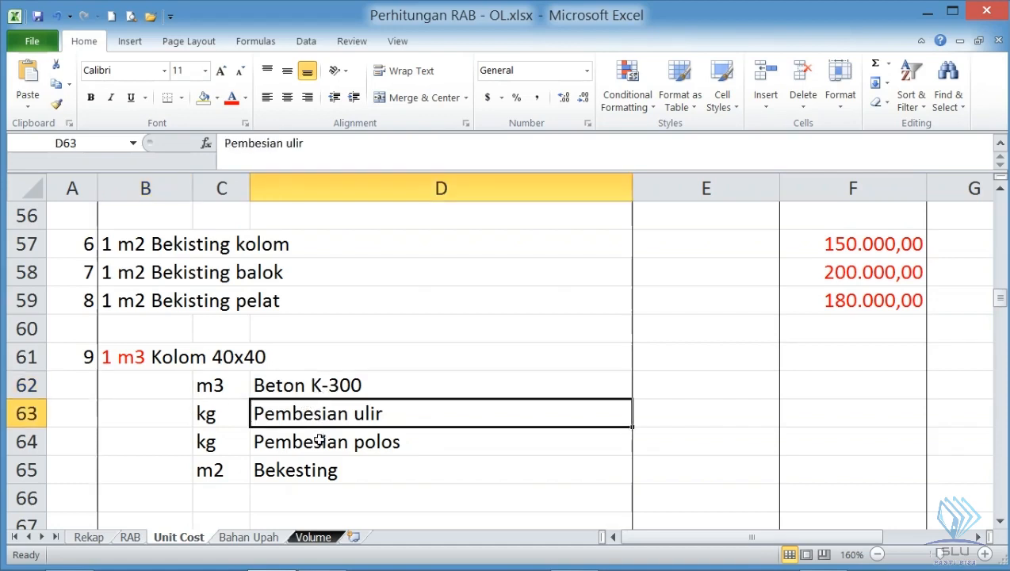
{"action": "left_click", "coordinate": [321, 441]}
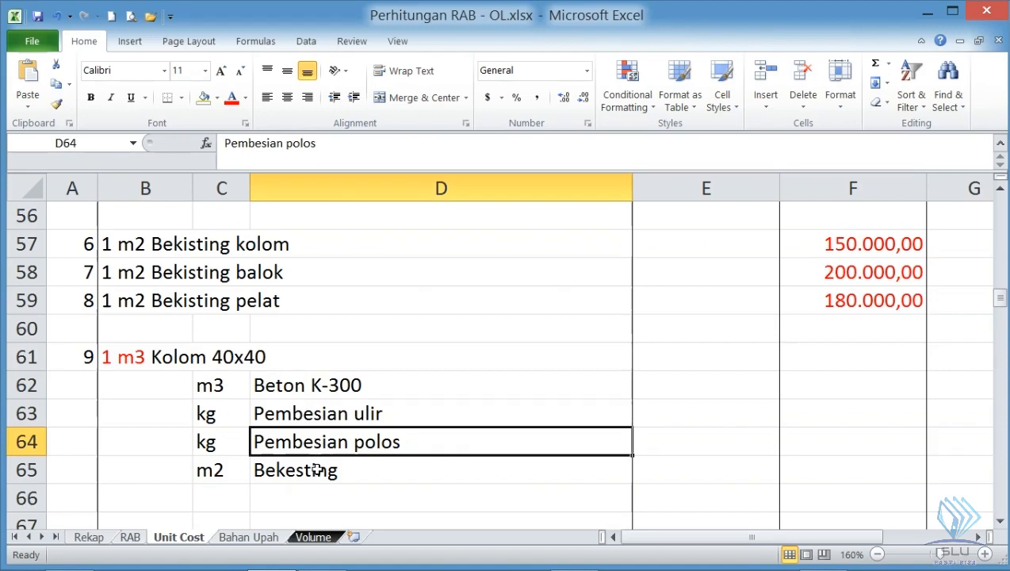
{"action": "left_click", "coordinate": [316, 470]}
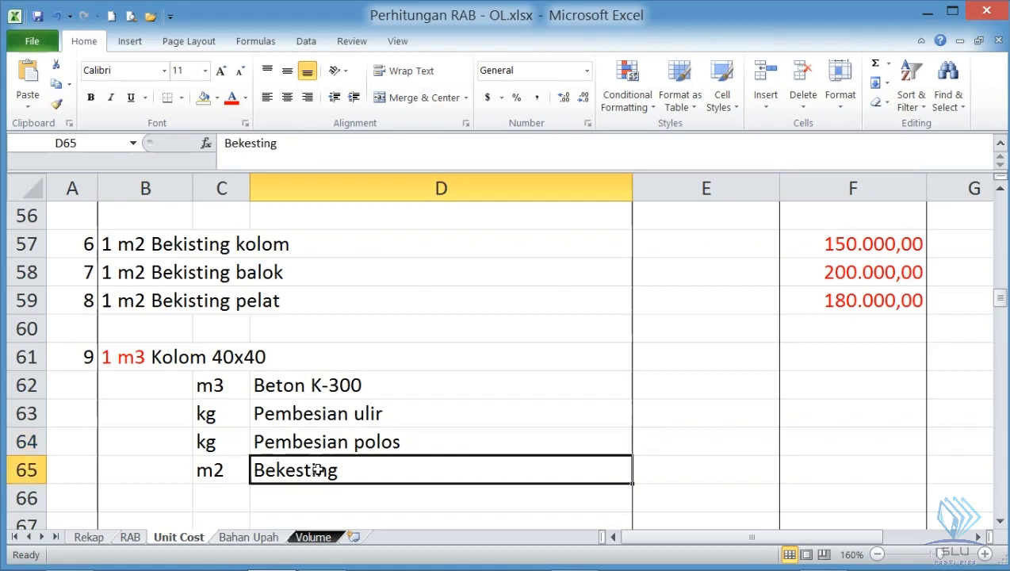
{"action": "left_click", "coordinate": [309, 388]}
{"action": "left_click", "coordinate": [305, 413]}
{"action": "left_click", "coordinate": [297, 386]}
{"action": "left_click", "coordinate": [293, 420]}
{"action": "left_click", "coordinate": [285, 472]}
{"action": "left_click", "coordinate": [296, 389]}
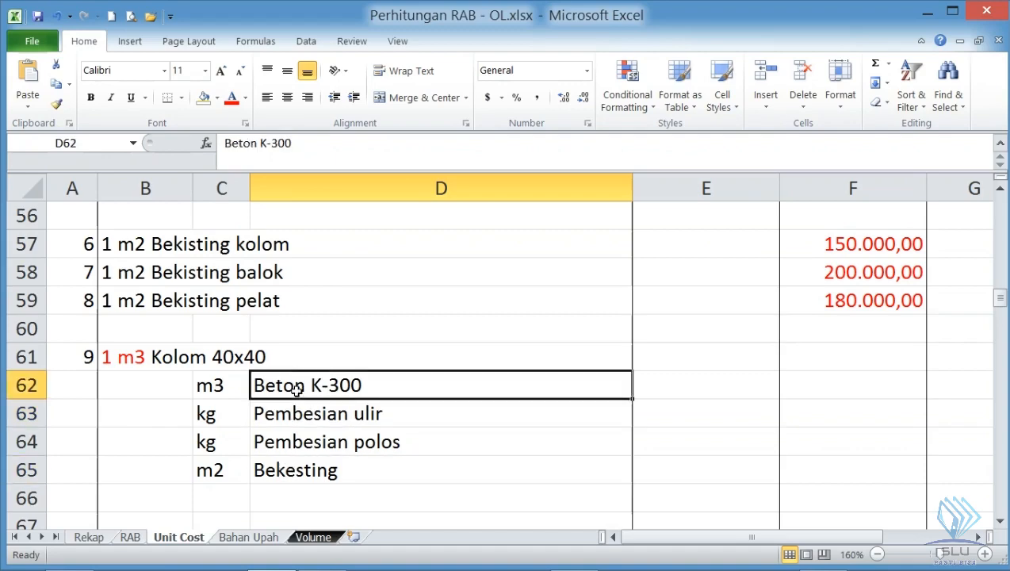
- Switch to Foxit Reader and find the K 300 concrete analysis, section 6.10, in SNI - Analisa Harga Pek Beton.pdf
{"action": "mouse_move", "coordinate": [598, 564]}
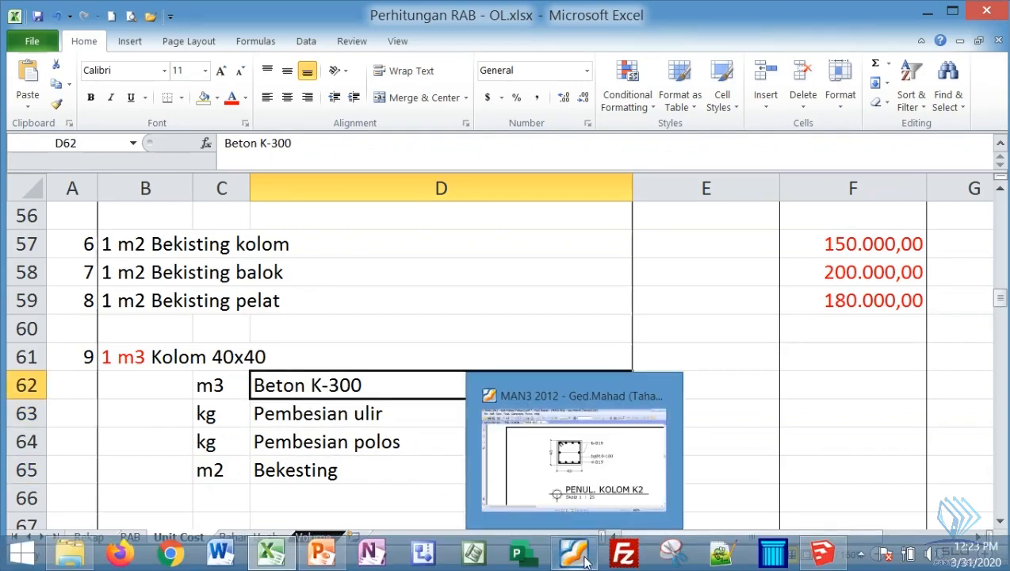
{"action": "left_click", "coordinate": [587, 559]}
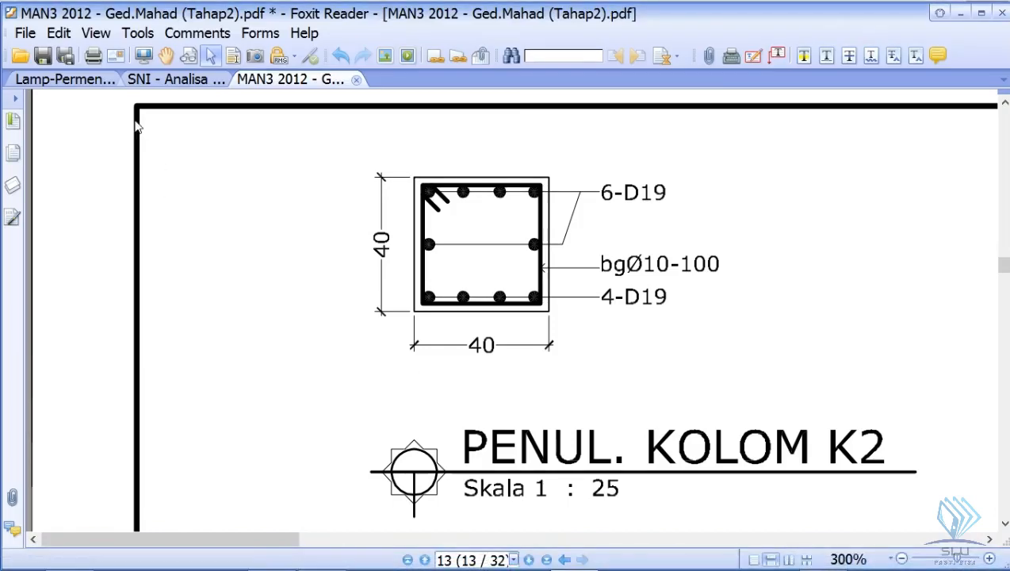
{"action": "left_click", "coordinate": [161, 86]}
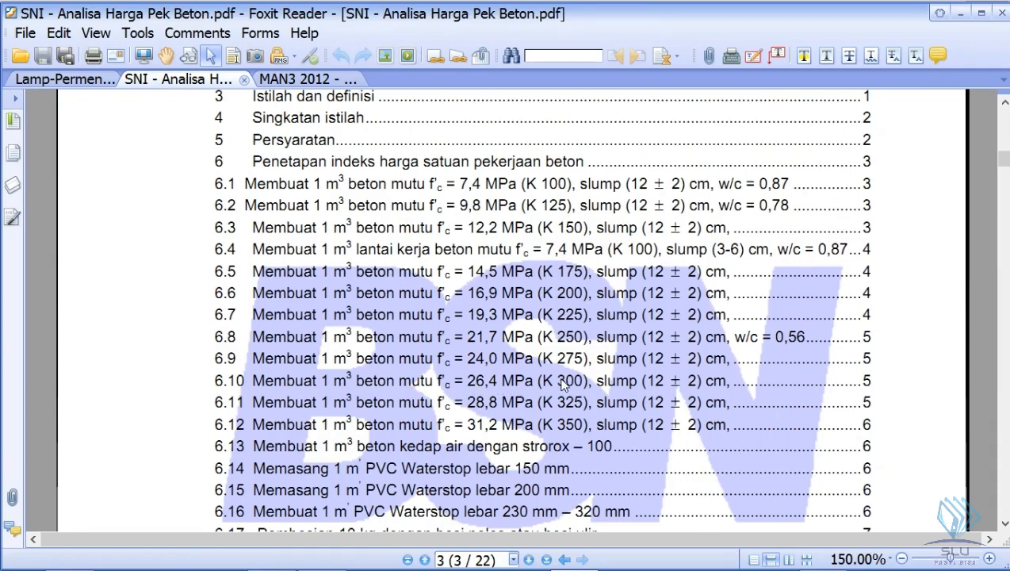
{"action": "left_click_drag", "start_coordinate": [1002, 159], "coordinate": [986, 307]}
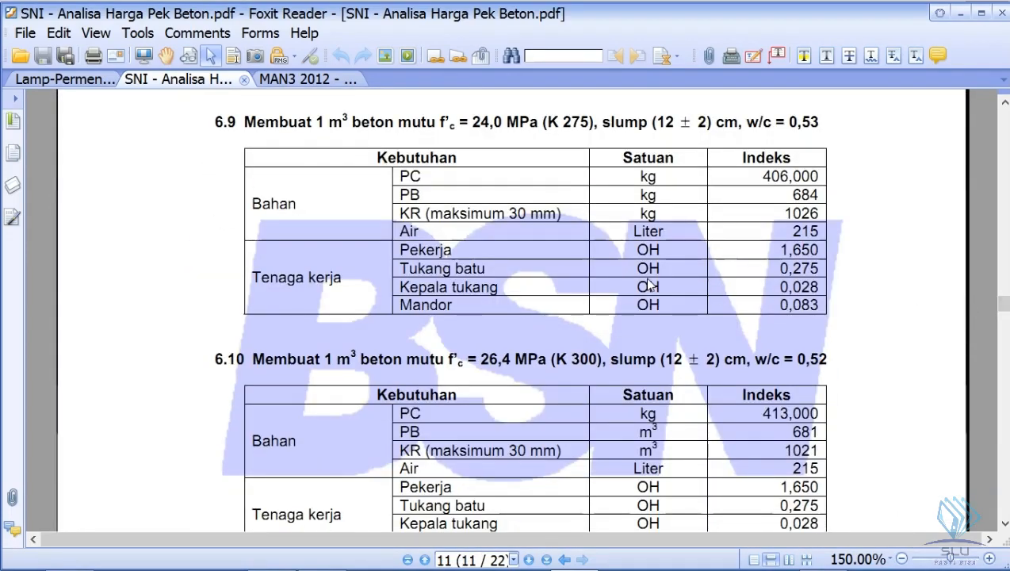
{"action": "scroll", "coordinate": [648, 285], "scroll_direction": "down", "scroll_amount": 3}
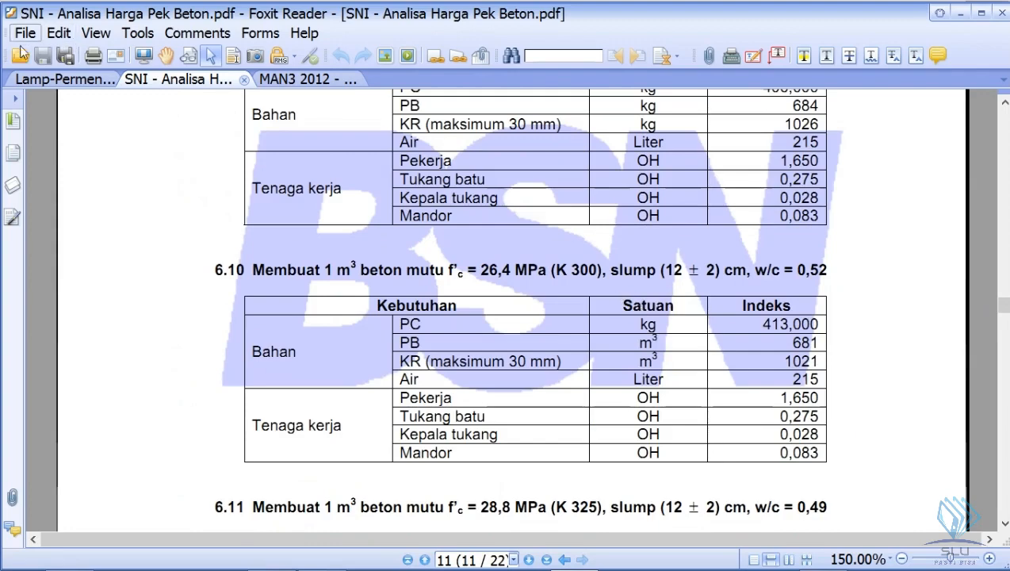
- Find analysis A.4.1.1.10 for 1 m3 of 26,4 MPa concrete in the Lamp-PermenPUPR28-2016-AHSP#4-CK.pdf document
{"action": "left_click", "coordinate": [47, 82]}
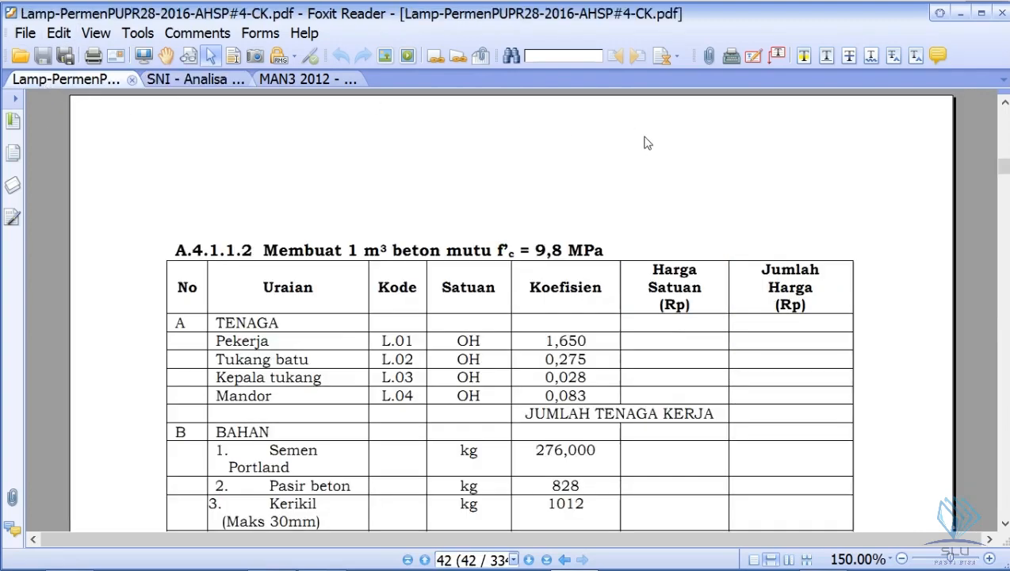
{"action": "scroll", "coordinate": [792, 309], "scroll_direction": "down", "scroll_amount": 10}
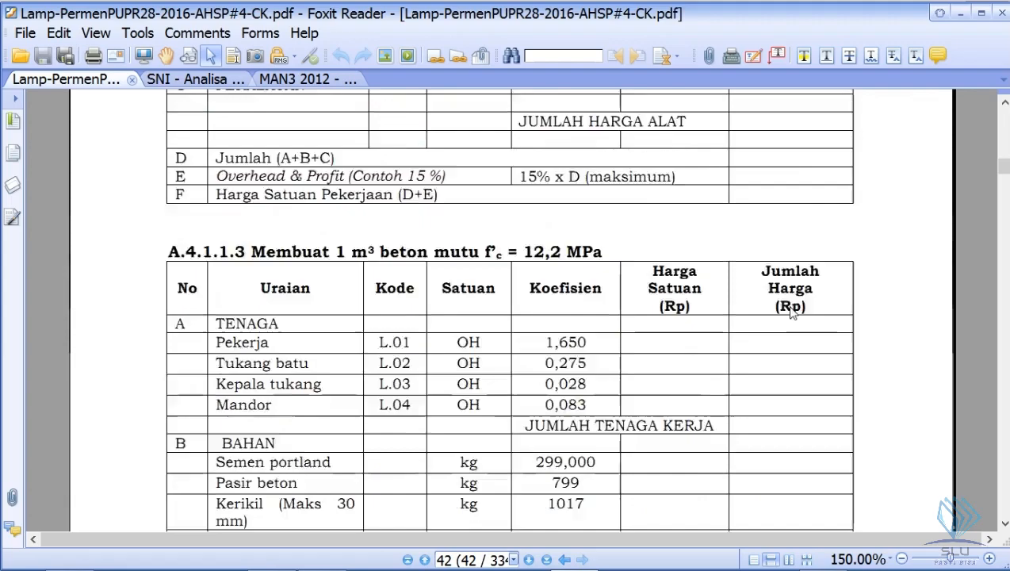
{"action": "scroll", "coordinate": [791, 313], "scroll_direction": "down", "scroll_amount": 20}
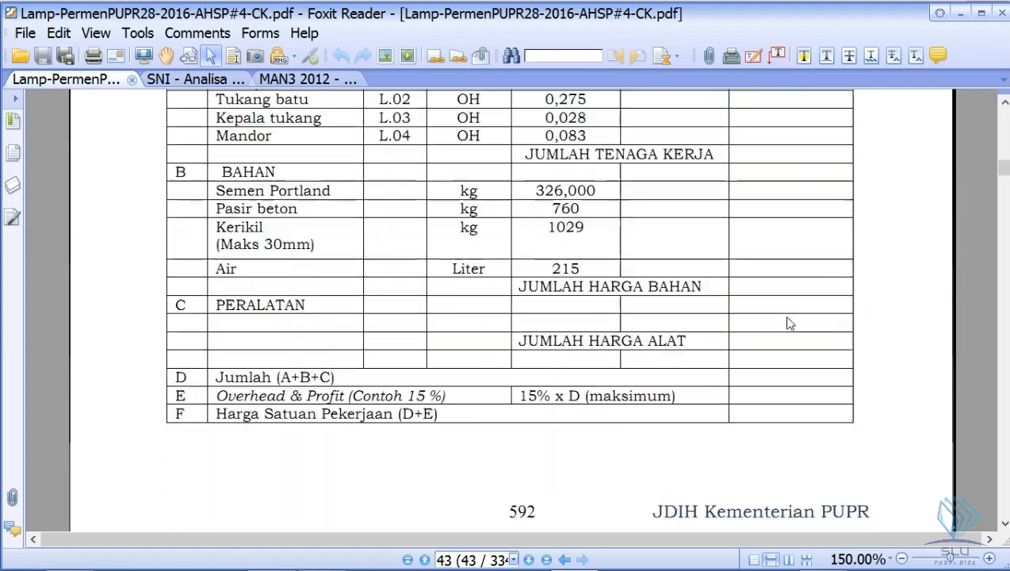
{"action": "scroll", "coordinate": [789, 323], "scroll_direction": "down", "scroll_amount": 5}
{"action": "scroll", "coordinate": [782, 322], "scroll_direction": "down", "scroll_amount": 15}
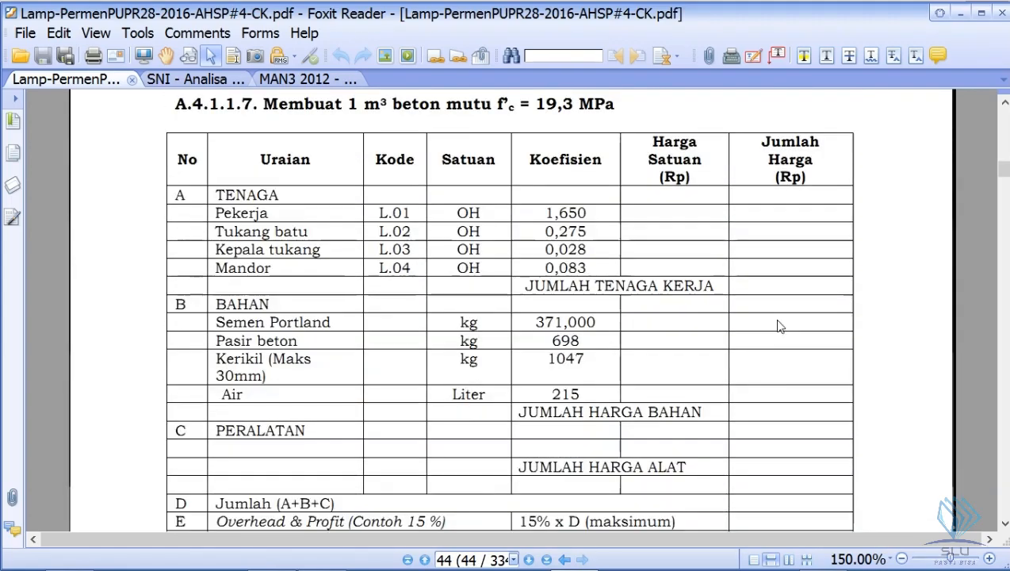
{"action": "scroll", "coordinate": [777, 322], "scroll_direction": "down", "scroll_amount": 8}
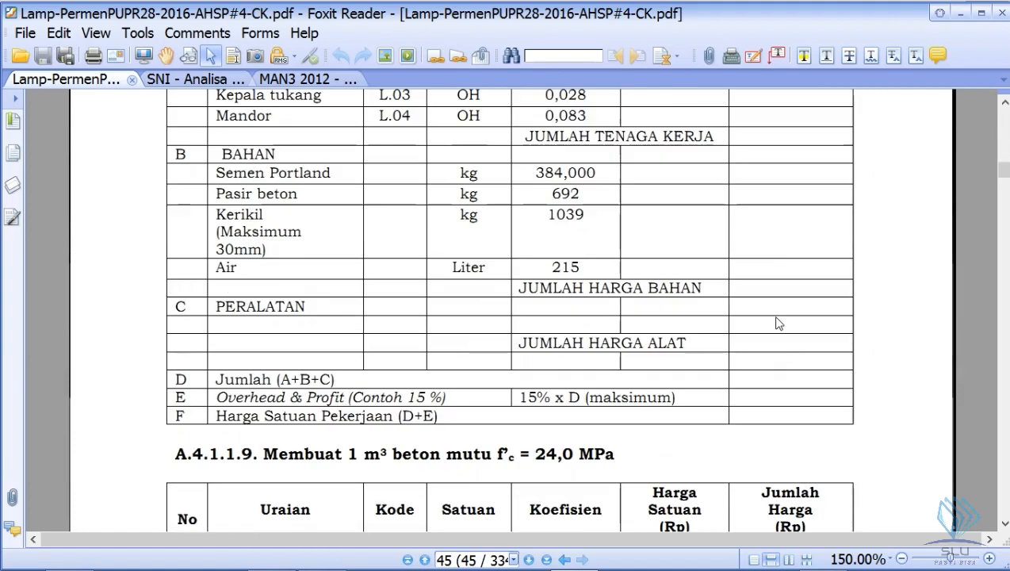
{"action": "scroll", "coordinate": [777, 324], "scroll_direction": "down", "scroll_amount": 20}
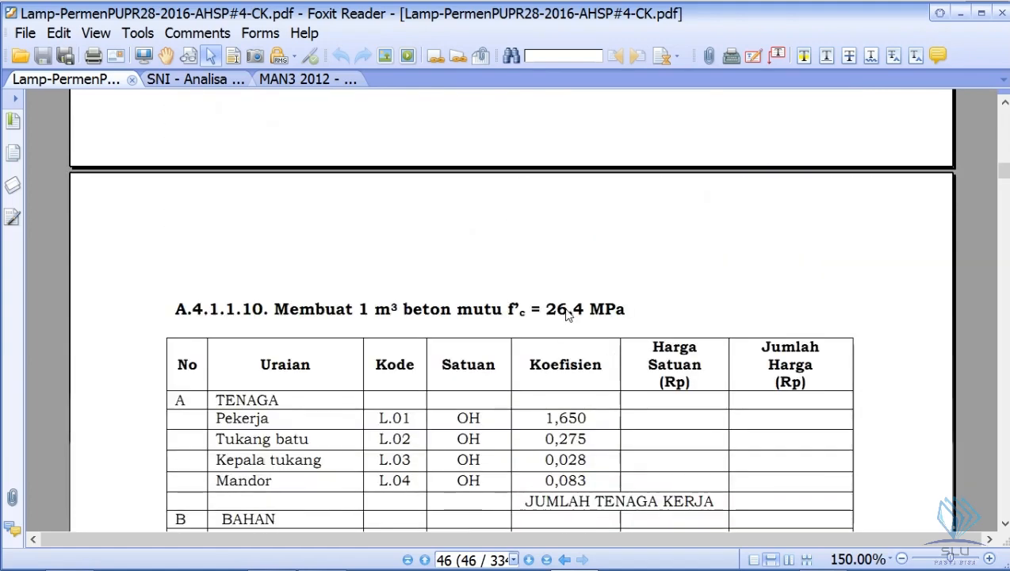
{"action": "scroll", "coordinate": [566, 314], "scroll_direction": "down", "scroll_amount": 2}
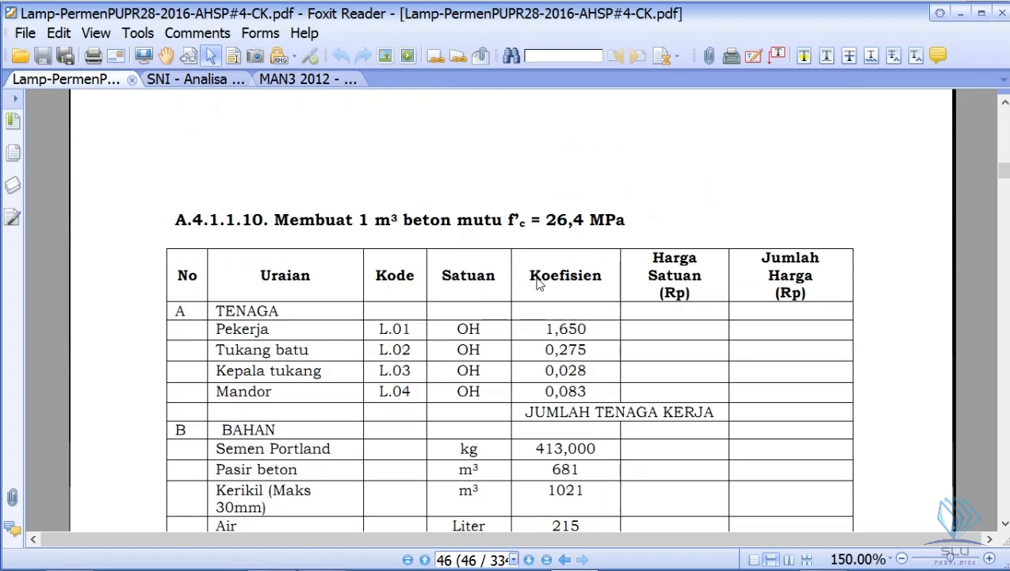
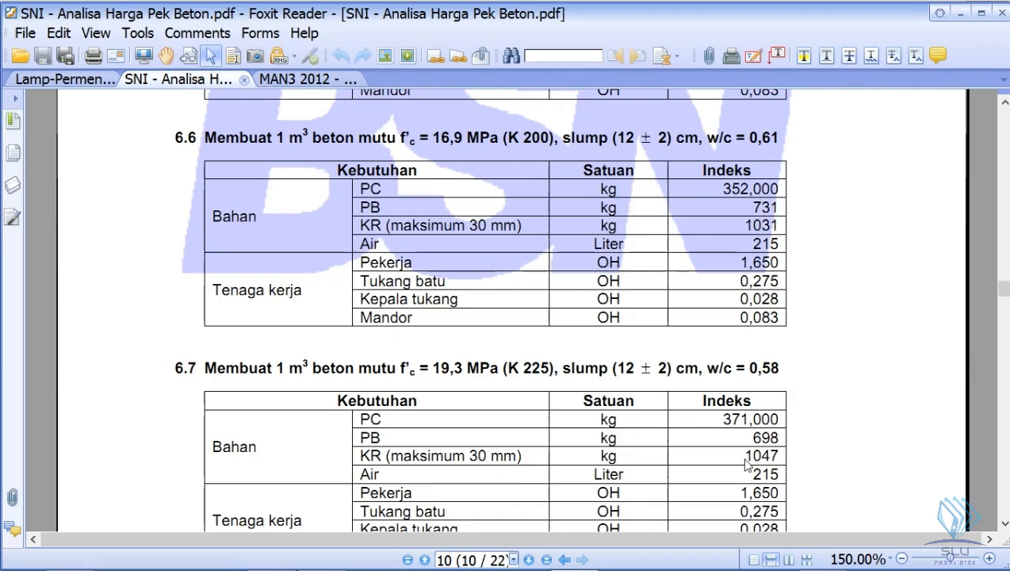
- Compare the PB and KR units in section 6.10 (K 300) with those in section 6.9 (K 275) of the SNI document
{"action": "scroll", "coordinate": [691, 411], "scroll_direction": "down", "scroll_amount": 10}
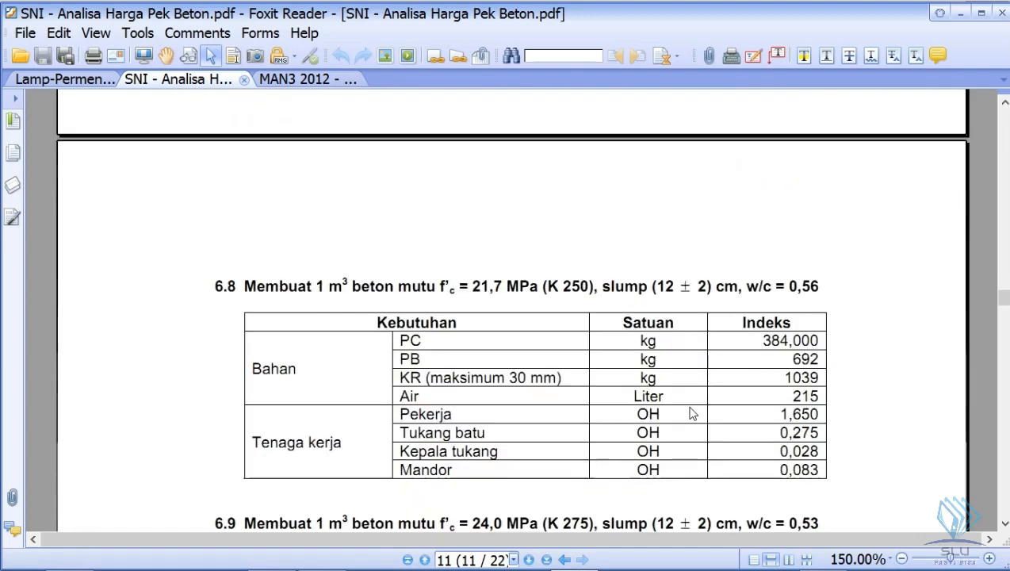
{"action": "scroll", "coordinate": [777, 358], "scroll_direction": "down", "scroll_amount": 5}
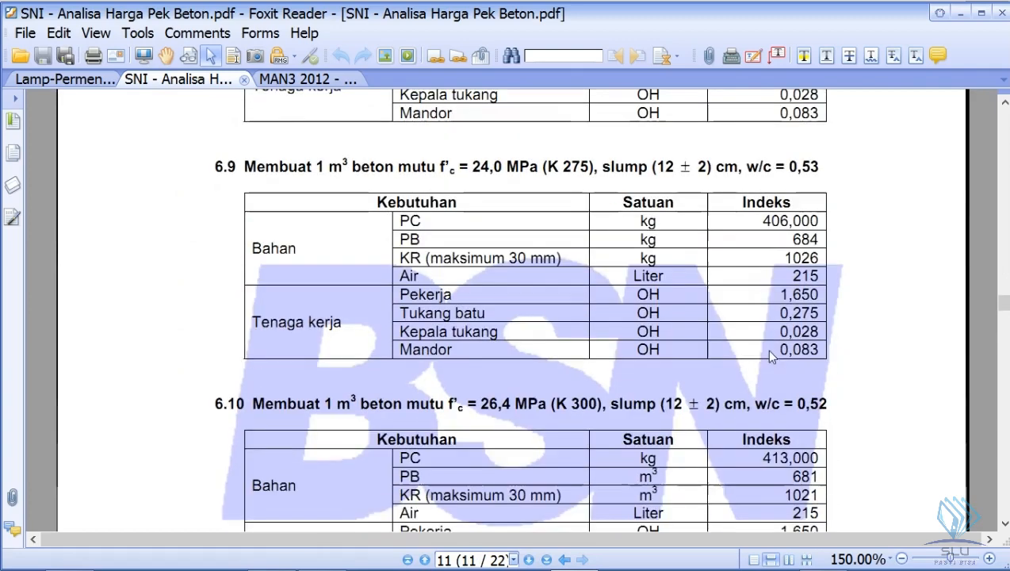
{"action": "scroll", "coordinate": [737, 404], "scroll_direction": "down", "scroll_amount": 3}
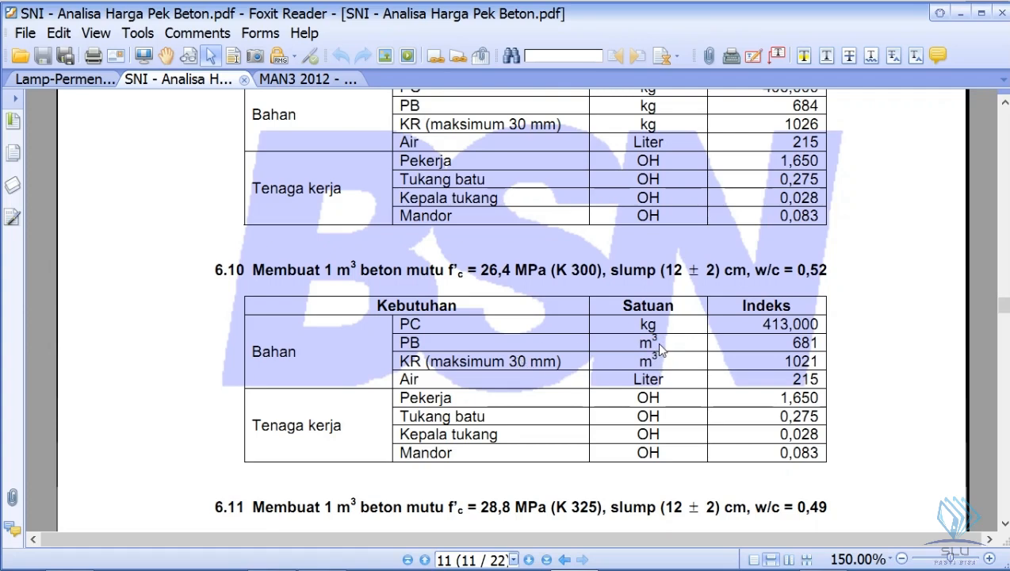
{"action": "scroll", "coordinate": [640, 313], "scroll_direction": "up", "scroll_amount": 1}
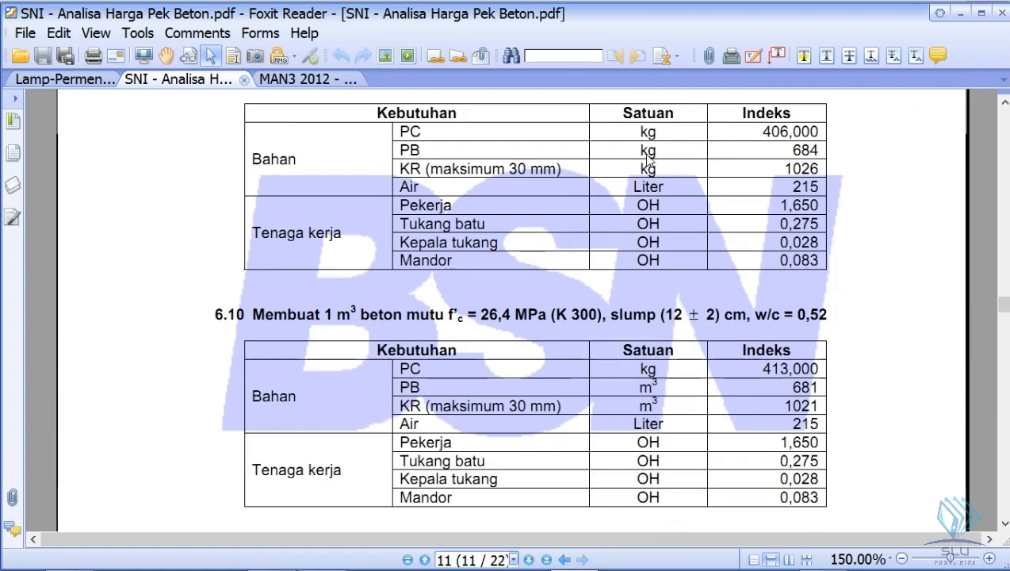
{"action": "scroll", "coordinate": [633, 302], "scroll_direction": "up", "scroll_amount": 3}
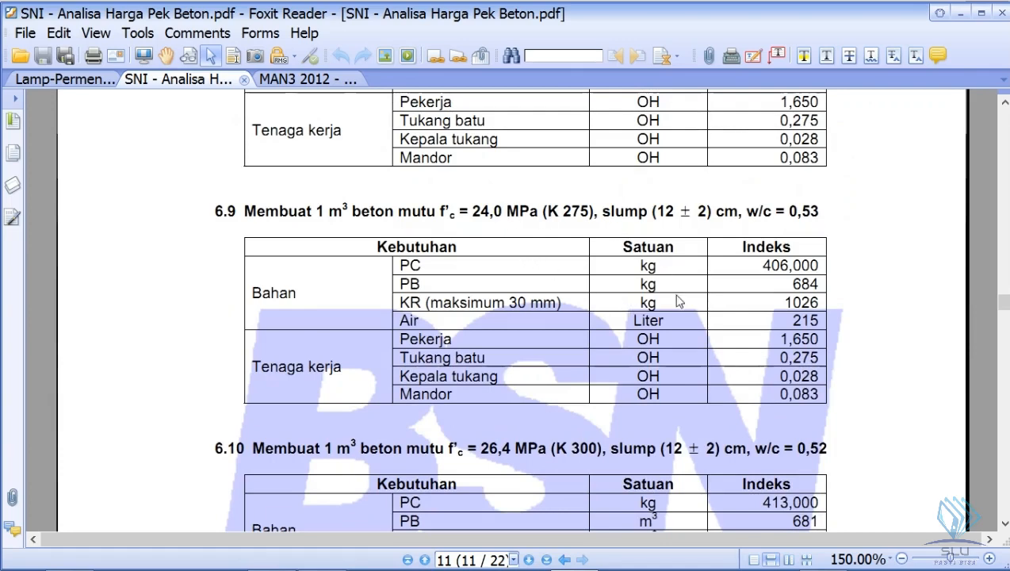
{"action": "scroll", "coordinate": [628, 452], "scroll_direction": "down", "scroll_amount": 2}
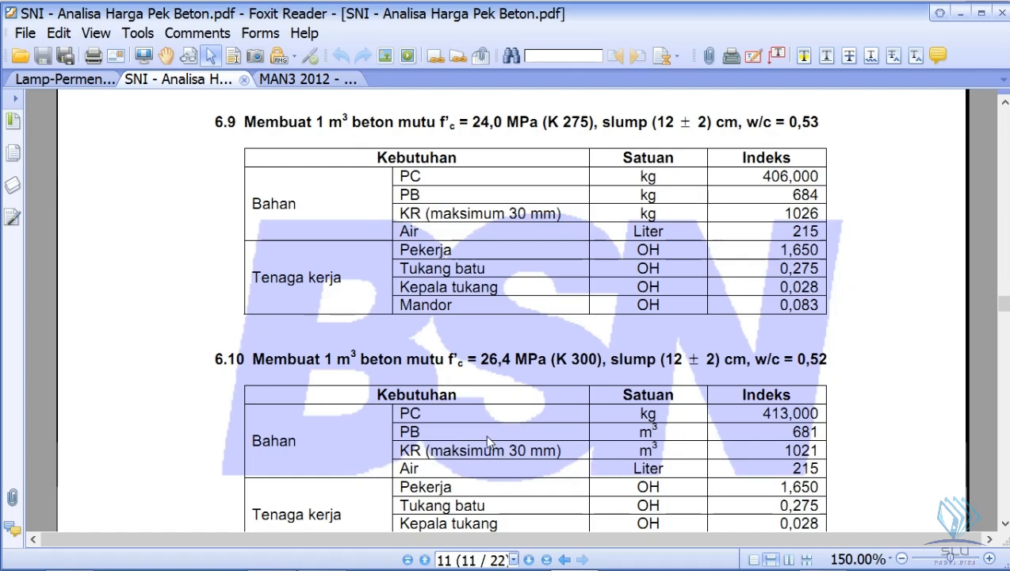
{"action": "scroll", "coordinate": [505, 430], "scroll_direction": "down", "scroll_amount": 1}
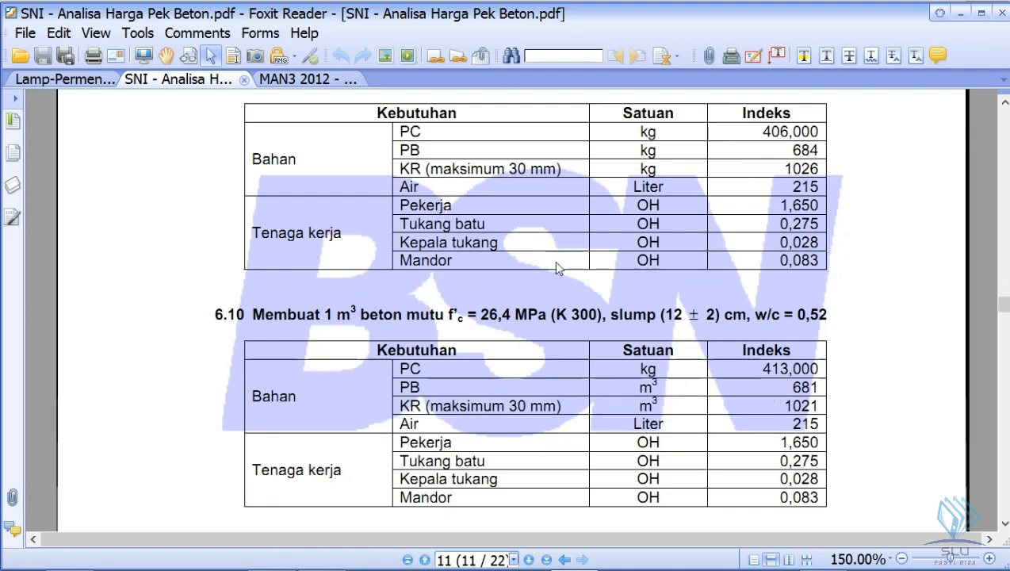
- Read the CATATAN on sand and gravel bulk weights below section 6.3, and return to the K 300 table in section 6.10
{"action": "scroll", "coordinate": [555, 266], "scroll_direction": "up", "scroll_amount": 5}
{"action": "scroll", "coordinate": [553, 254], "scroll_direction": "up", "scroll_amount": 14}
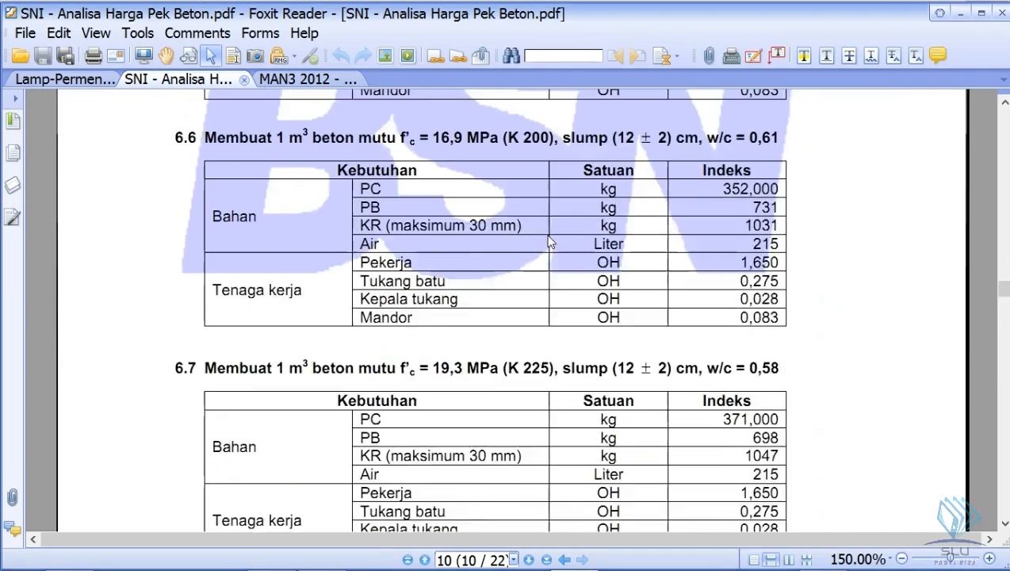
{"action": "scroll", "coordinate": [555, 231], "scroll_direction": "up", "scroll_amount": 5}
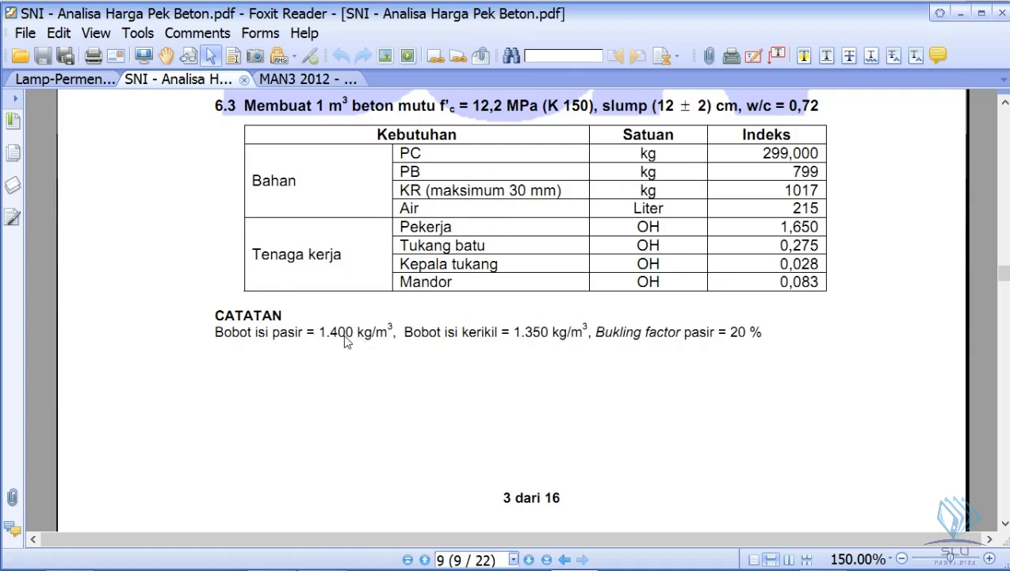
{"action": "scroll", "coordinate": [449, 251], "scroll_direction": "down", "scroll_amount": 5}
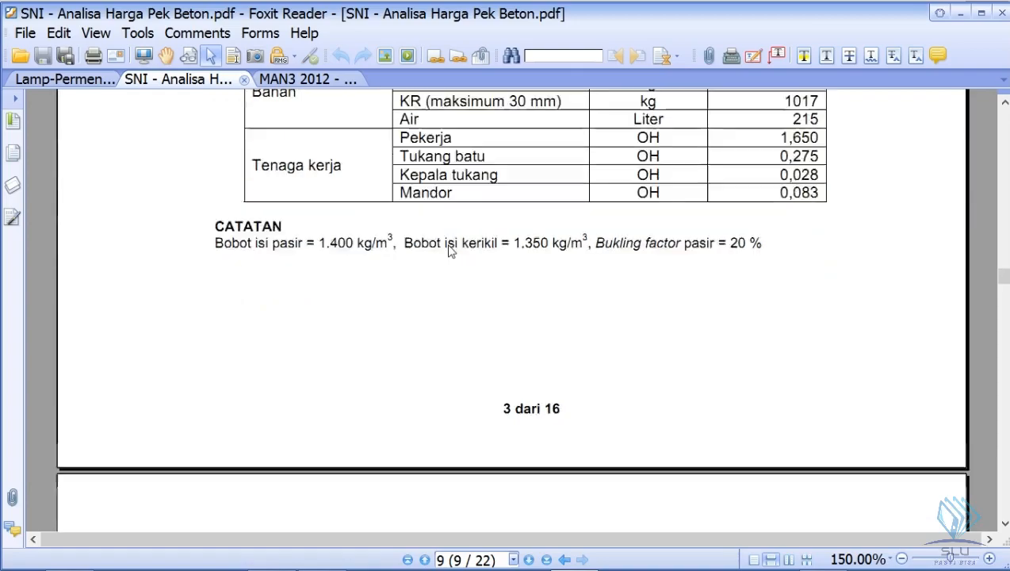
{"action": "scroll", "coordinate": [470, 293], "scroll_direction": "down", "scroll_amount": 15}
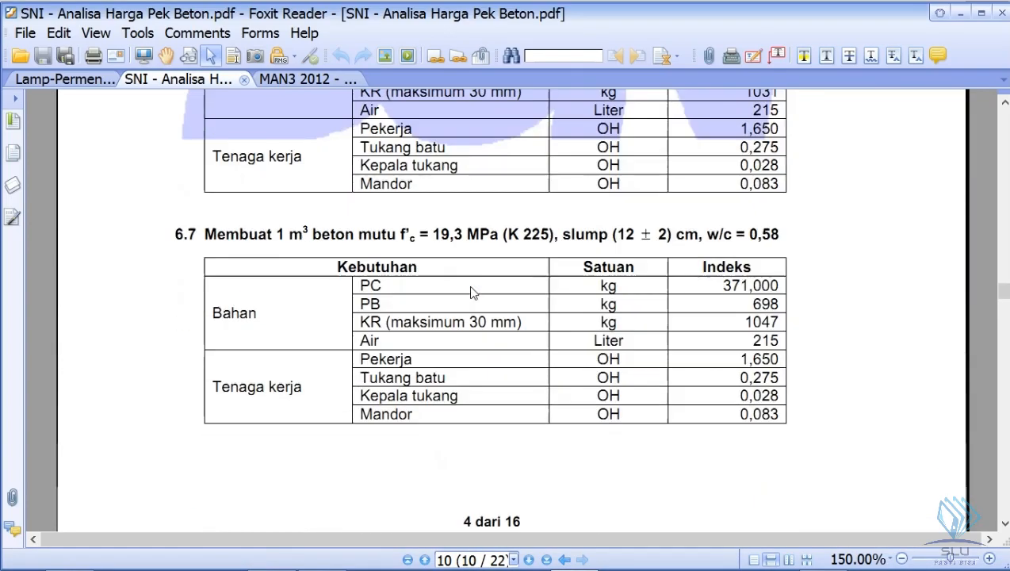
{"action": "scroll", "coordinate": [470, 292], "scroll_direction": "down", "scroll_amount": 10}
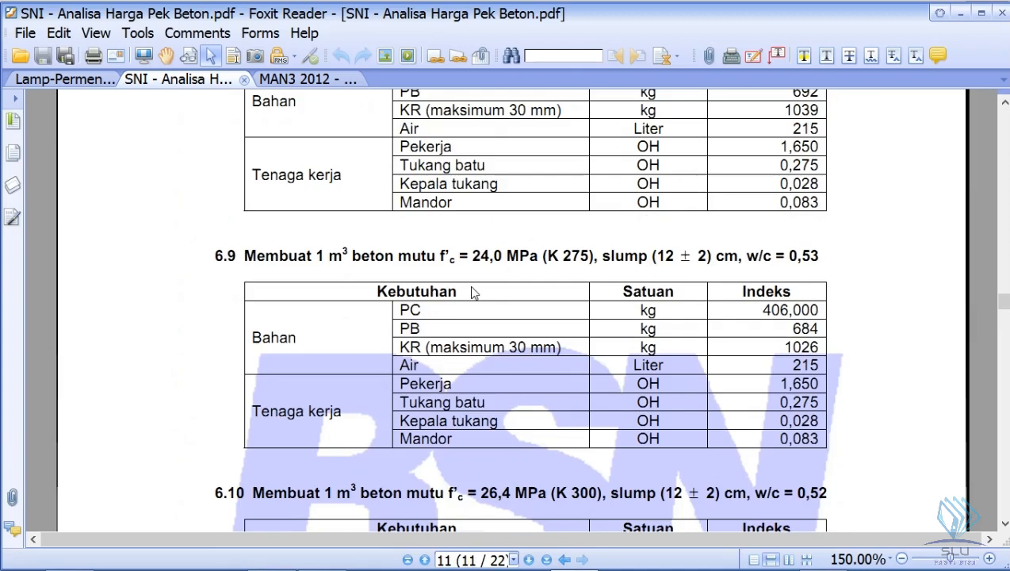
{"action": "scroll", "coordinate": [513, 301], "scroll_direction": "down", "scroll_amount": 1}
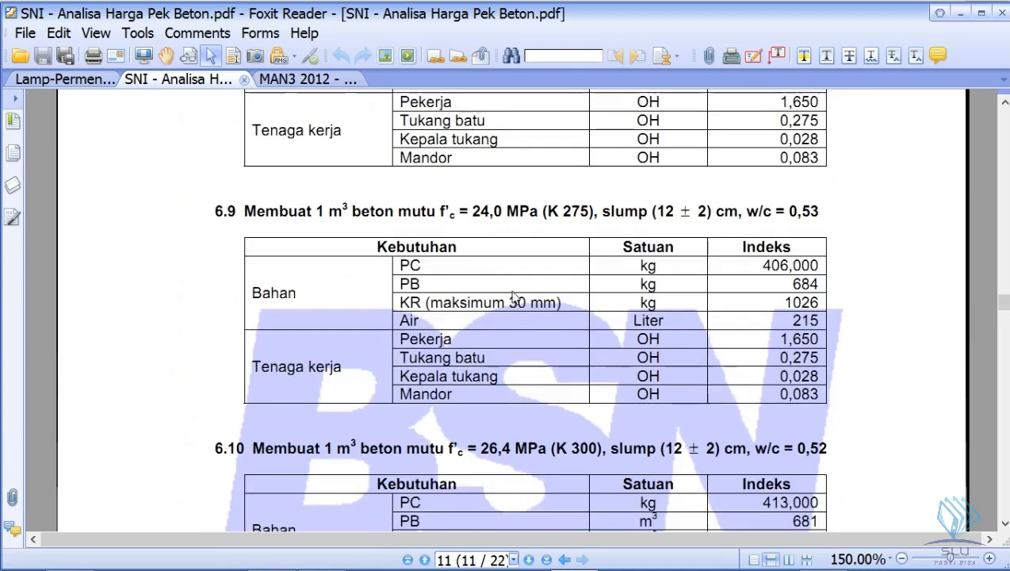
{"action": "scroll", "coordinate": [514, 299], "scroll_direction": "down", "scroll_amount": 3}
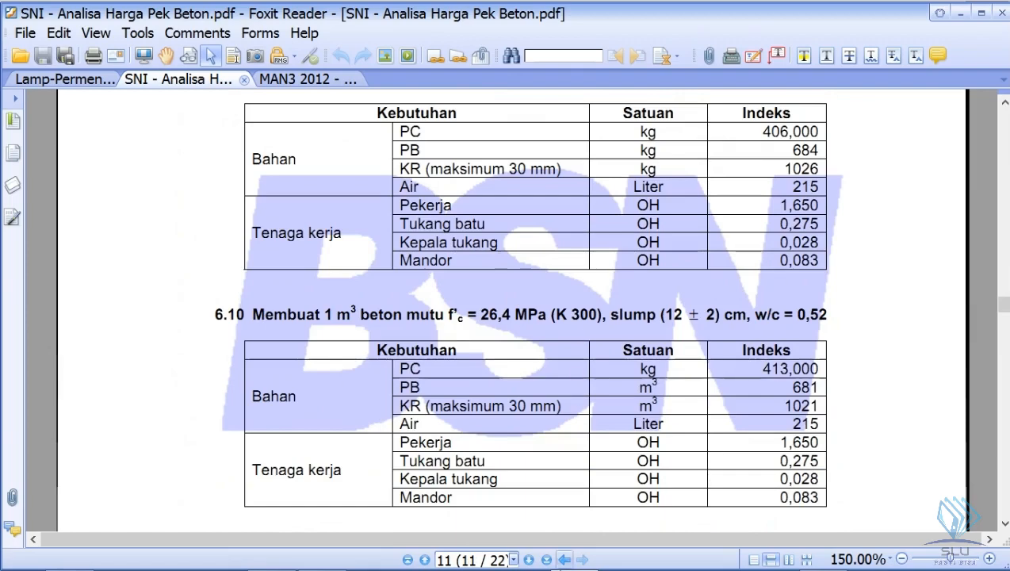
- Switch to Excel and enter the K 300 table's PC coefficient, 413, in B23 of the 1 m3 Beton K-300 analysis
{"action": "left_click", "coordinate": [271, 551]}
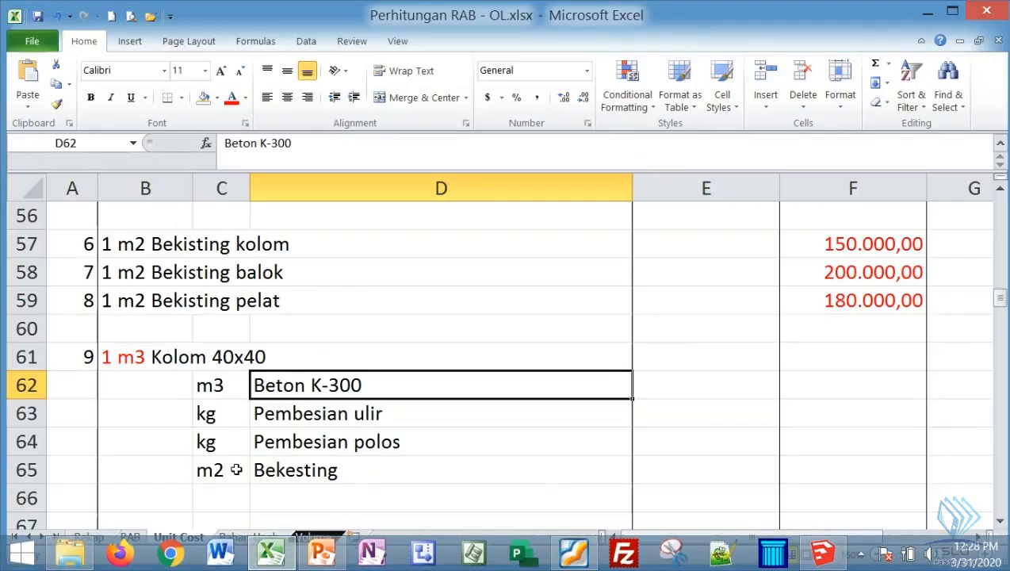
{"action": "left_click", "coordinate": [150, 388]}
{"action": "scroll", "coordinate": [383, 352], "scroll_direction": "up", "scroll_amount": 5}
{"action": "scroll", "coordinate": [383, 352], "scroll_direction": "up", "scroll_amount": 9}
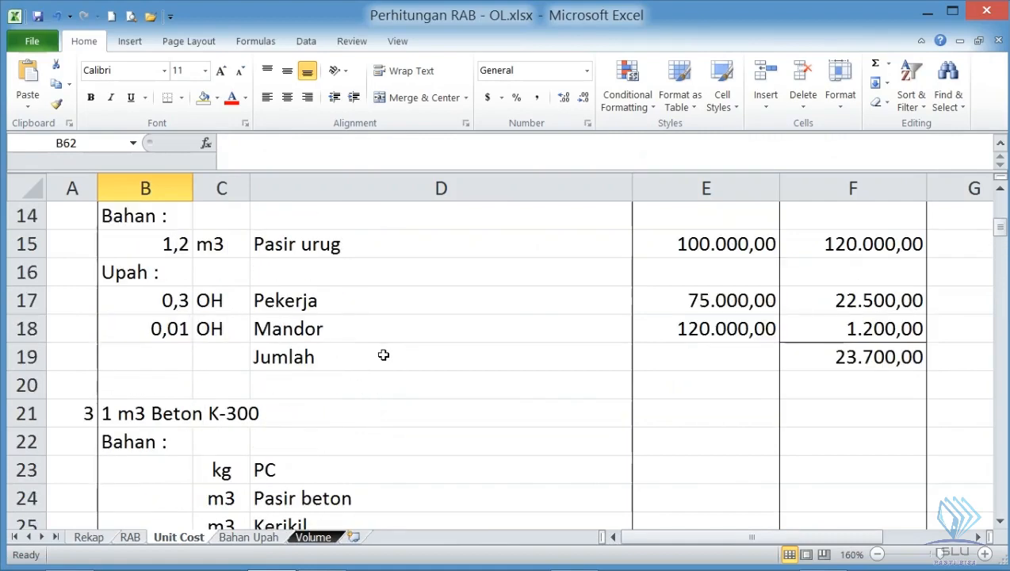
{"action": "scroll", "coordinate": [285, 441], "scroll_direction": "down", "scroll_amount": 1}
{"action": "left_click", "coordinate": [144, 387]}
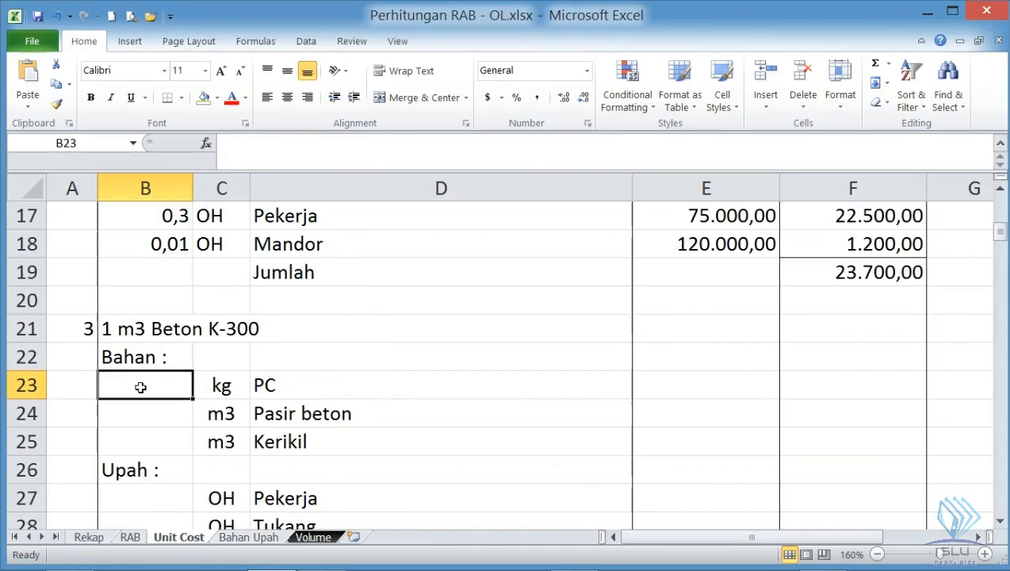
{"action": "key", "text": "alt+Tab"}
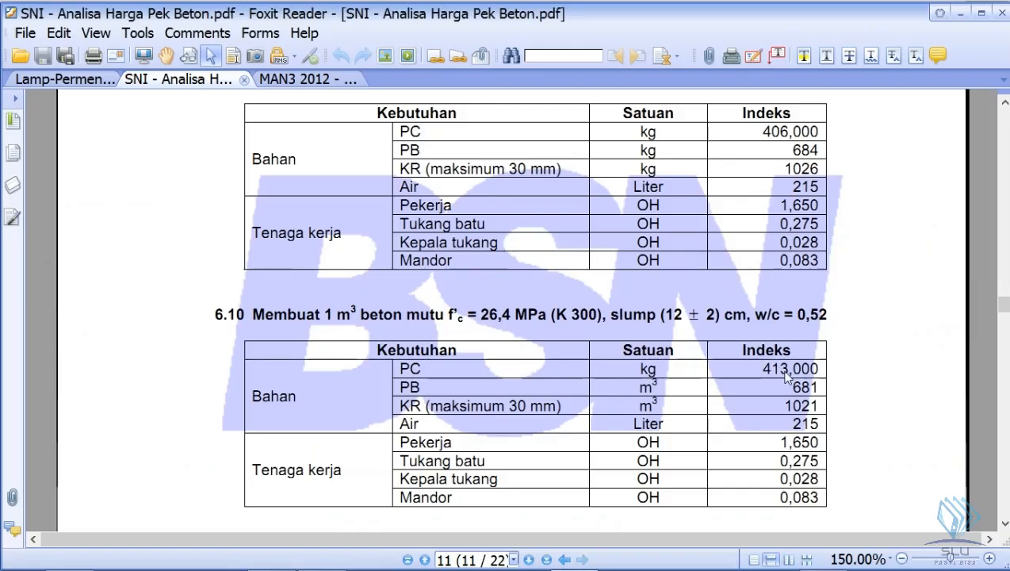
{"action": "key", "text": "alt+Tab"}
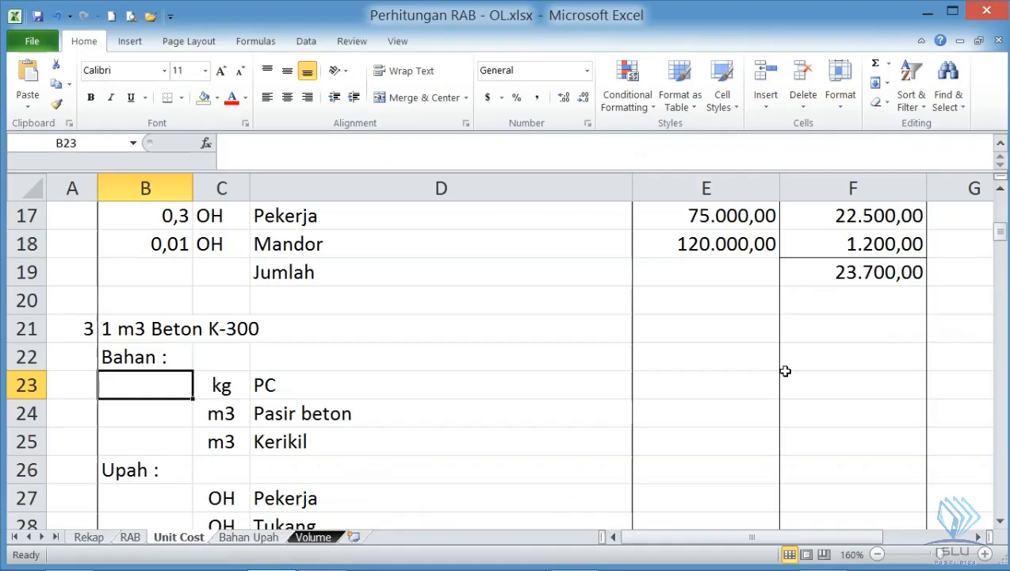
{"action": "type", "text": "413"}
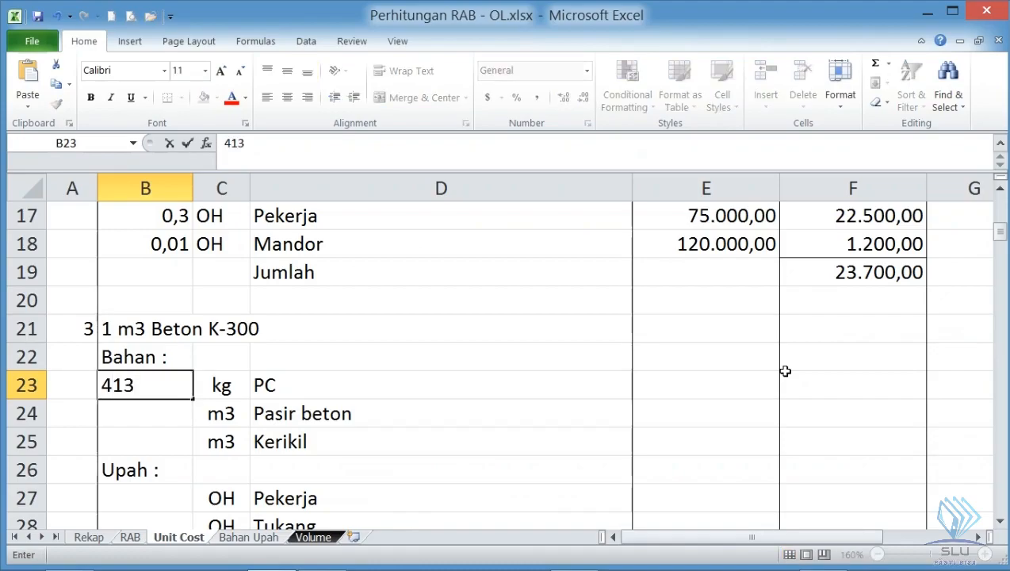
{"action": "key", "text": "Return"}
- Enter the PB index 681 from section 6.10 as the Pasir beton coefficient in B24
{"action": "key", "text": "alt+Tab"}
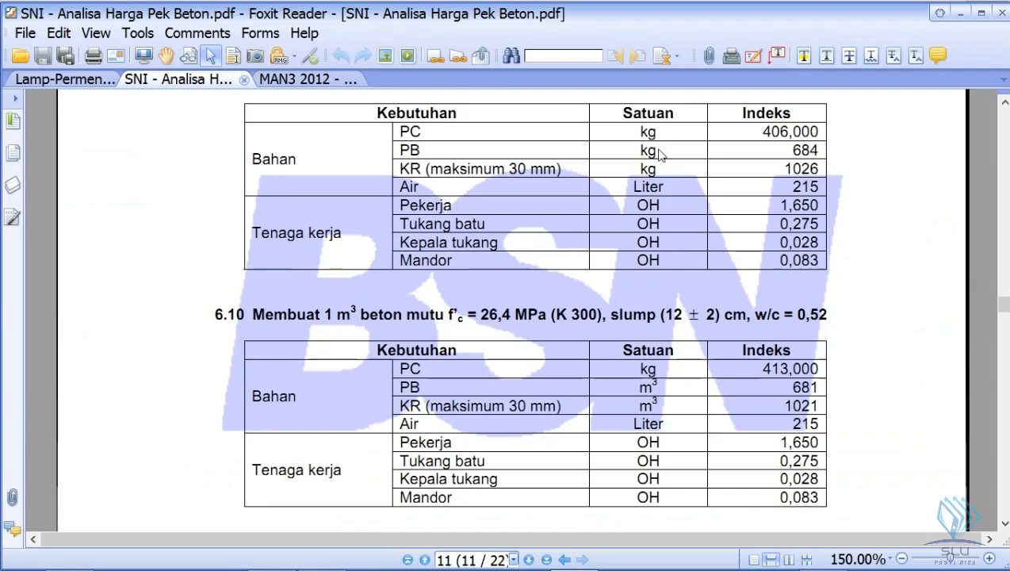
{"action": "key", "text": "alt+Tab"}
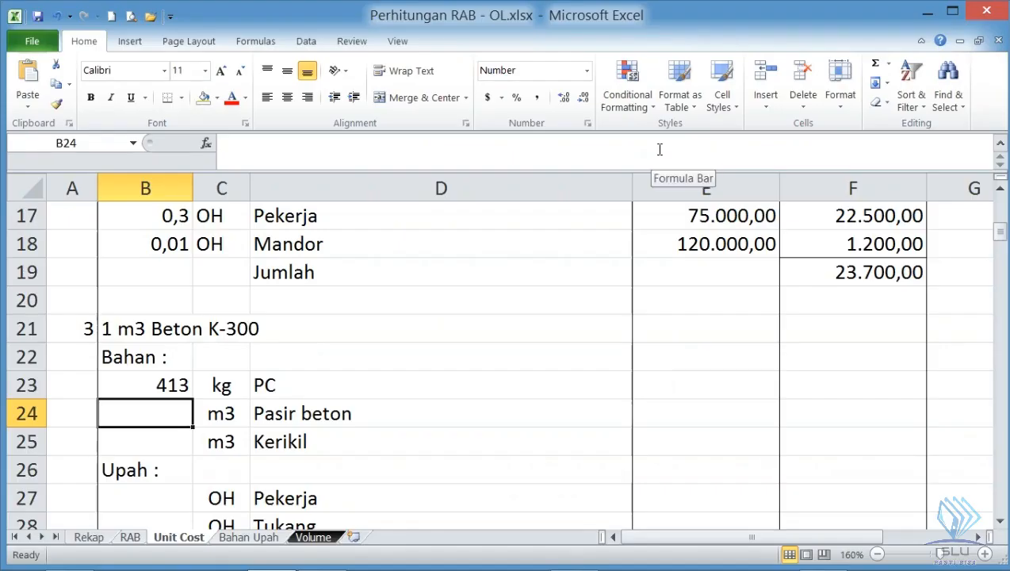
{"action": "type", "text": "61"}
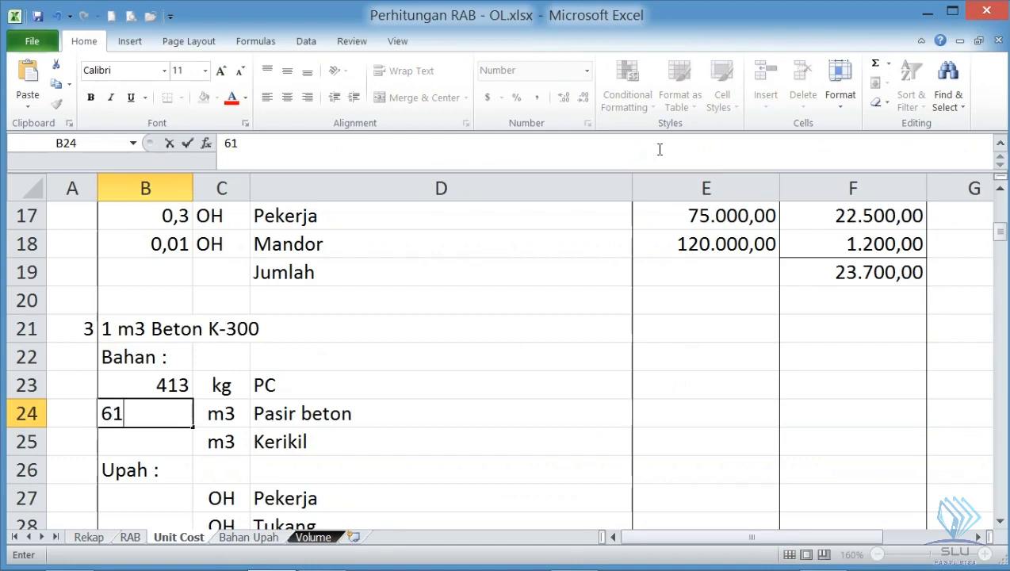
{"action": "key", "text": "BackSpace"}
{"action": "type", "text": "81"}
{"action": "key", "text": "Return"}
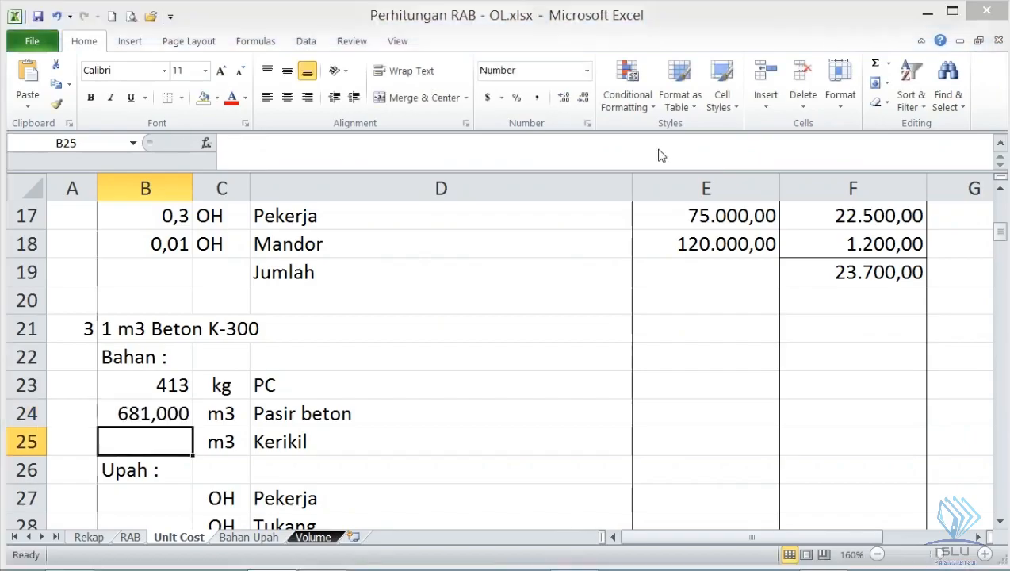
- Check the Pasir beton unit against the PB row in section 6.10, and look up the sand bulk weight in the CATATAN below section 6.3
{"action": "key", "text": "alt+Tab"}
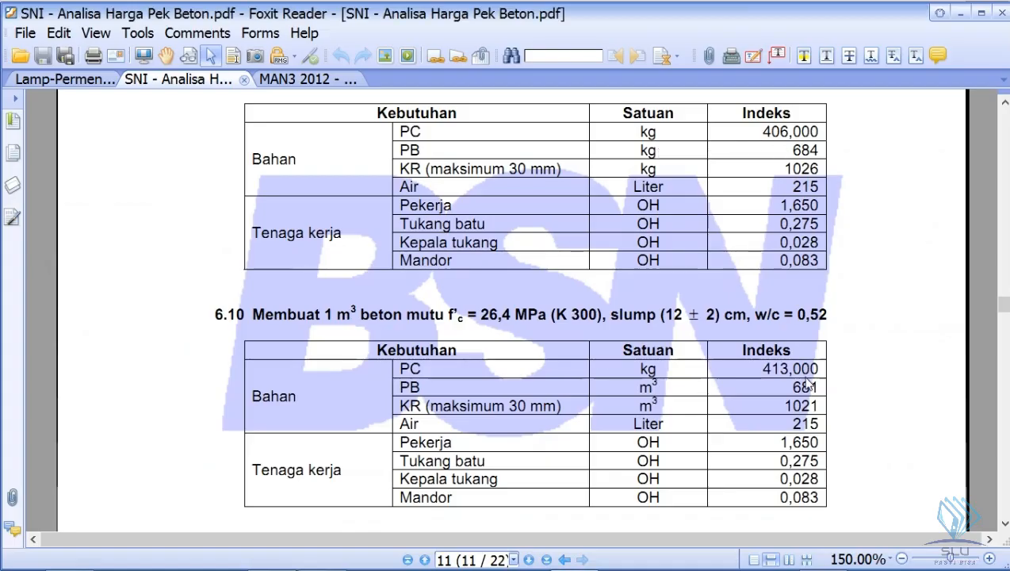
{"action": "key", "text": "alt+Tab"}
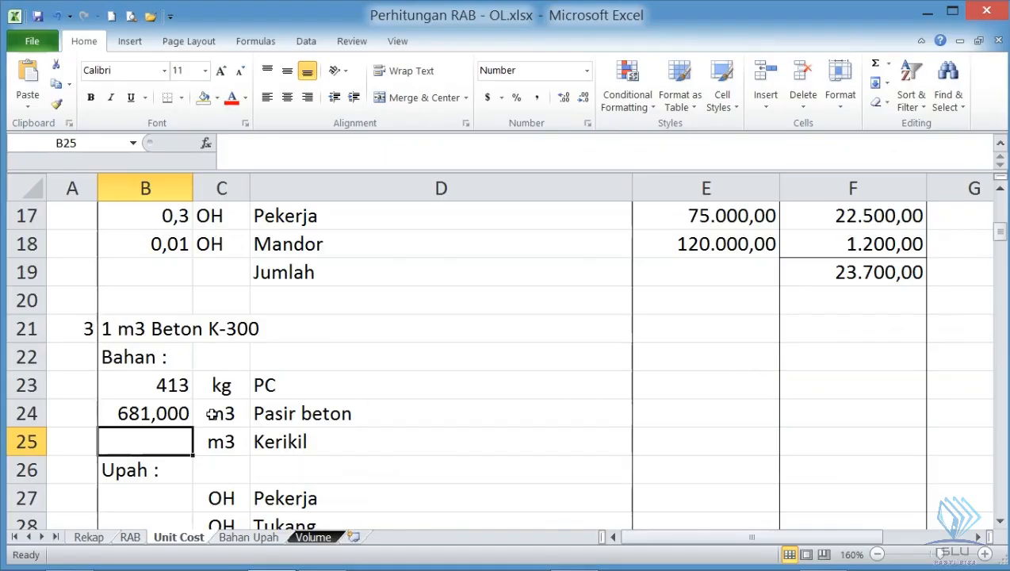
{"action": "key", "text": "alt+Tab"}
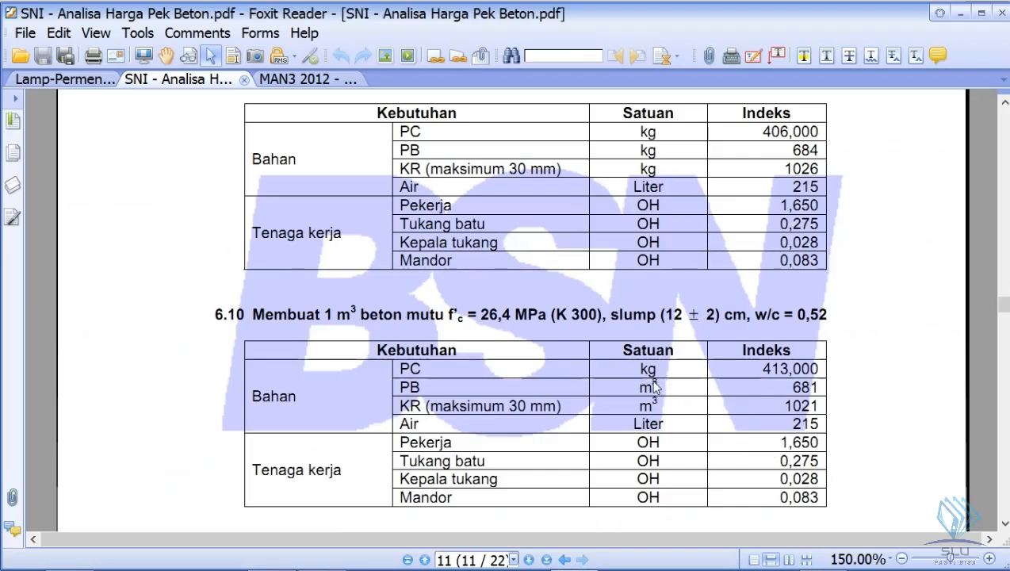
{"action": "key", "text": "alt+Tab"}
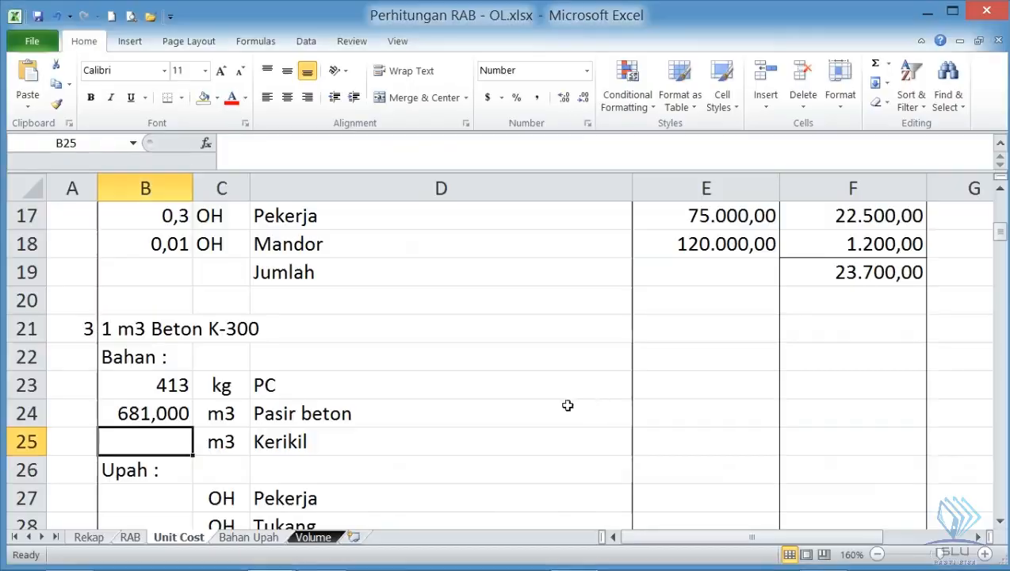
{"action": "key", "text": "alt+Tab"}
{"action": "scroll", "coordinate": [448, 360], "scroll_direction": "up", "scroll_amount": 15}
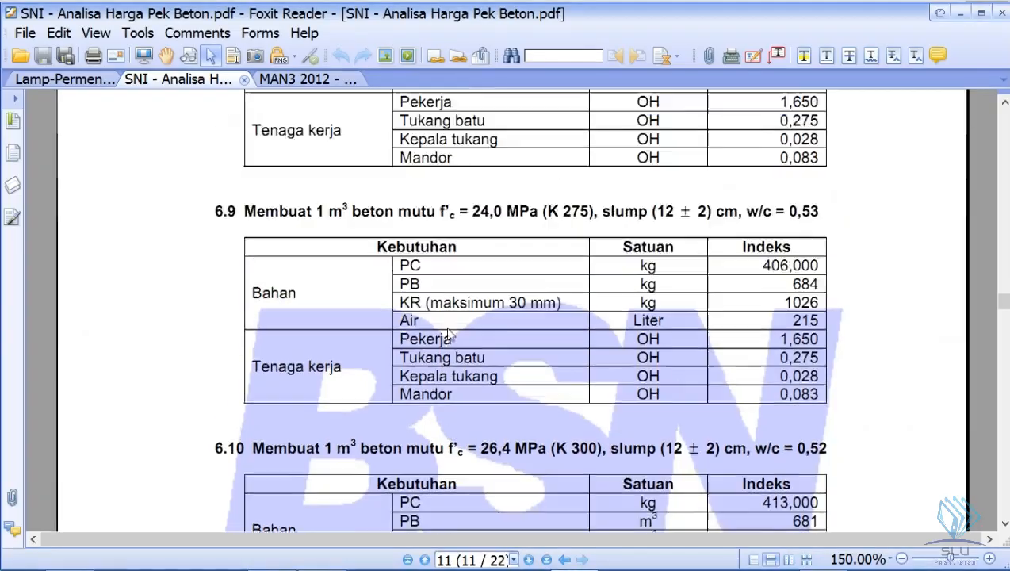
{"action": "scroll", "coordinate": [408, 285], "scroll_direction": "up", "scroll_amount": 10}
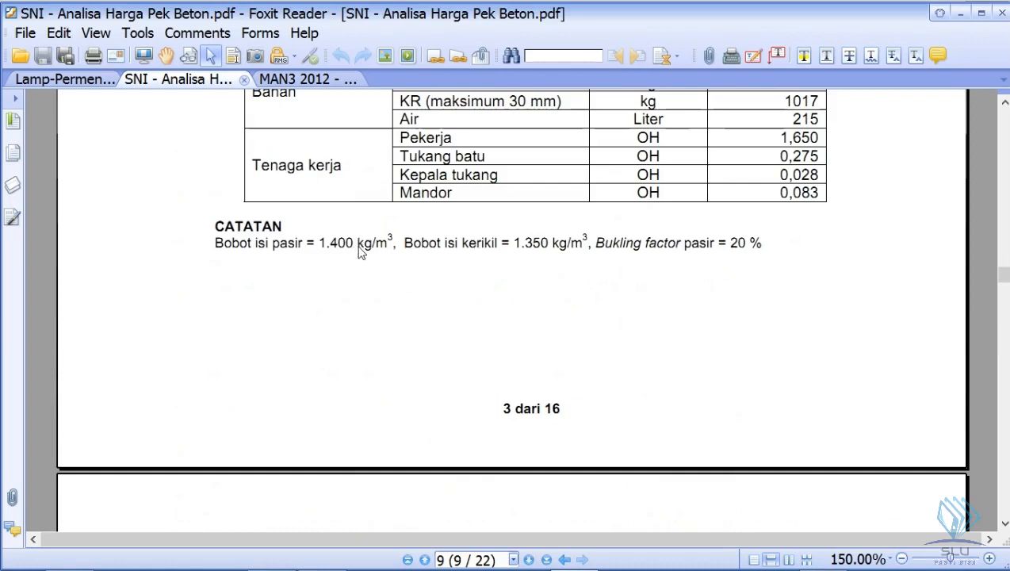
{"action": "key", "text": "alt+Tab"}
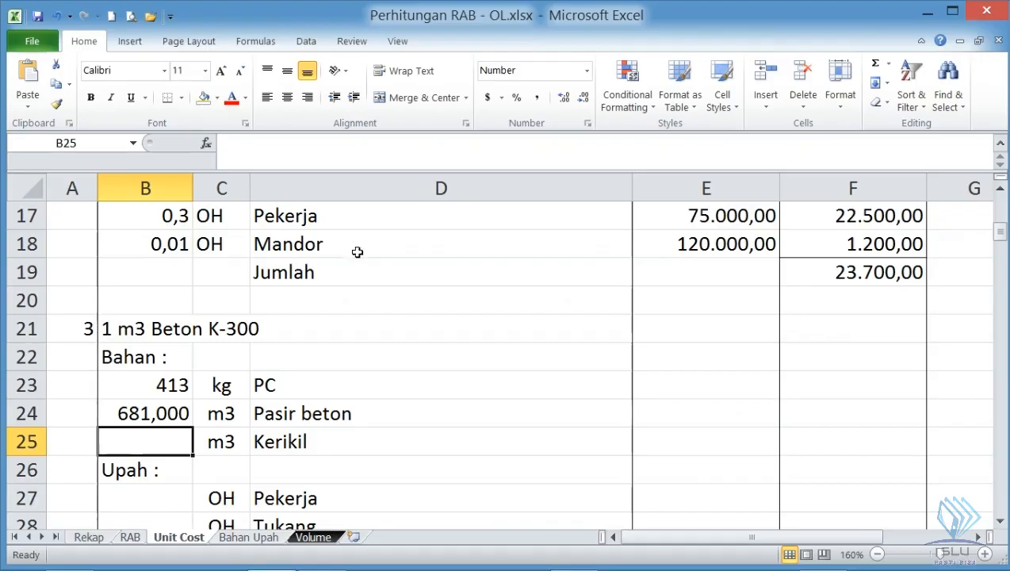
- Convert the Pasir beton coefficient in B24 to cubic metres with the formula =681/1400
{"action": "left_click", "coordinate": [219, 415]}
{"action": "left_click", "coordinate": [189, 424]}
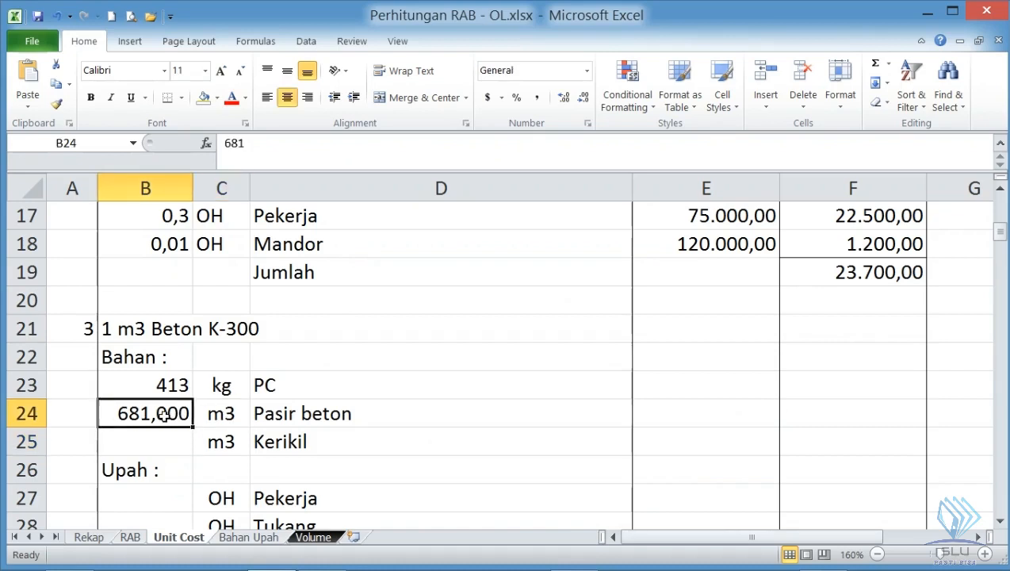
{"action": "double_click", "coordinate": [166, 416]}
{"action": "left_click", "coordinate": [144, 418]}
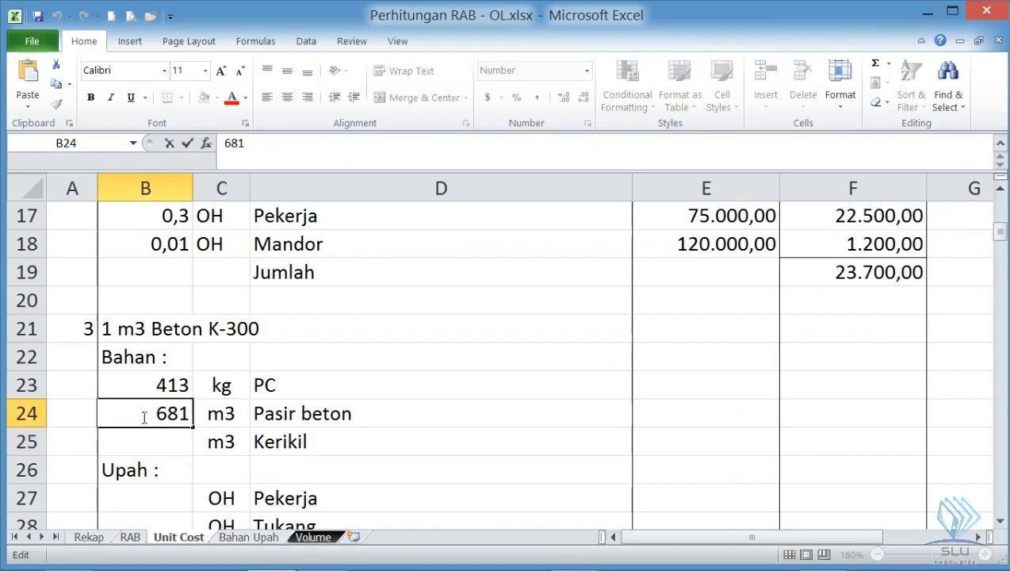
{"action": "type", "text": "="}
{"action": "key", "text": "Right"}
{"action": "key", "text": "Right"}
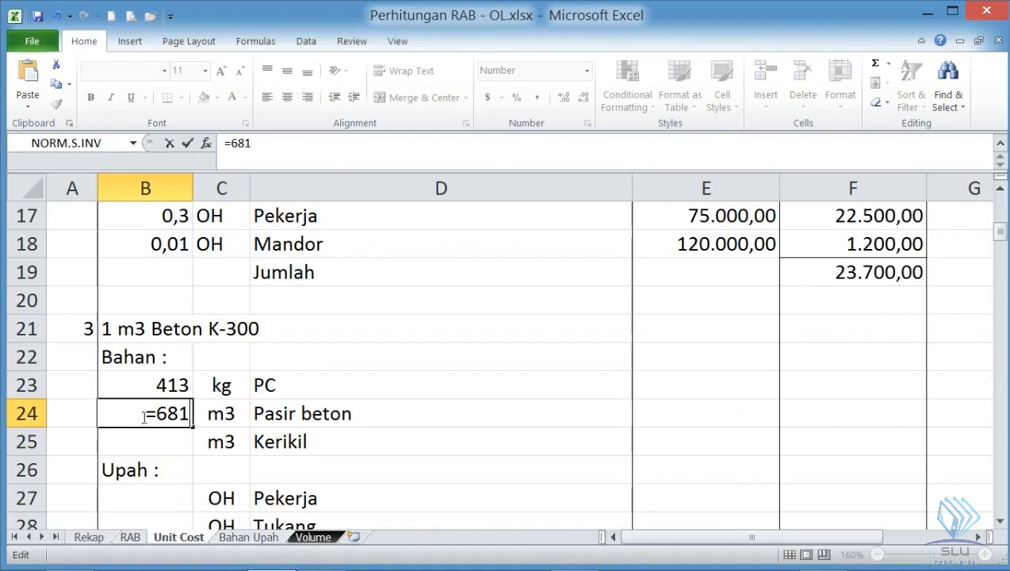
{"action": "type", "text": "/"}
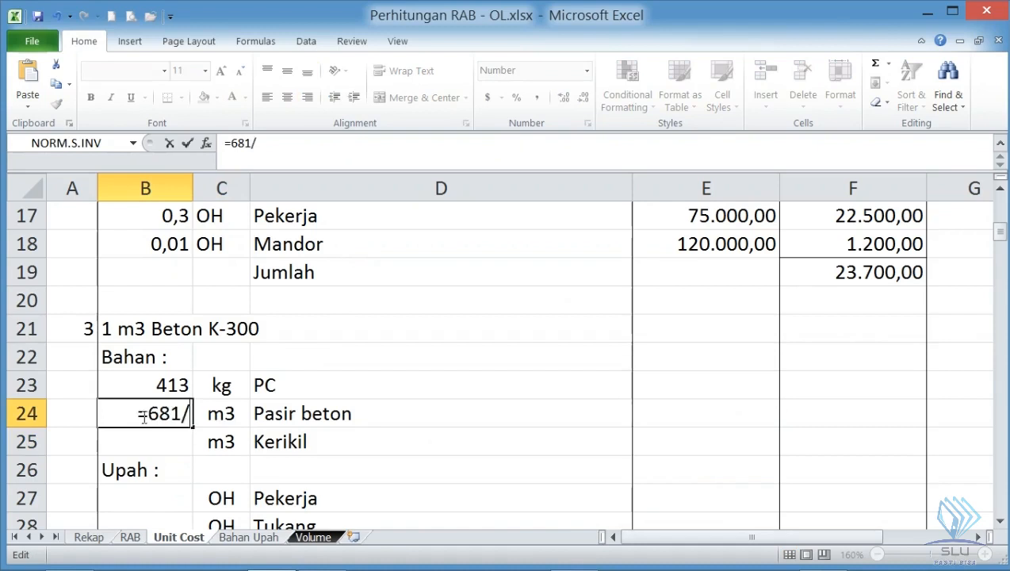
{"action": "type", "text": "1400"}
{"action": "key", "text": "Return"}
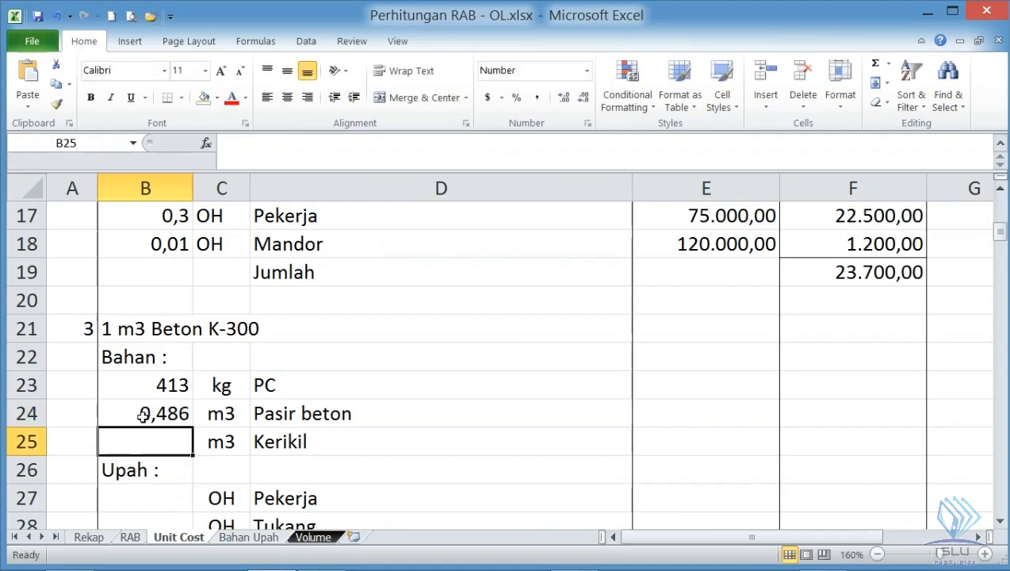
{"action": "left_click", "coordinate": [168, 421]}
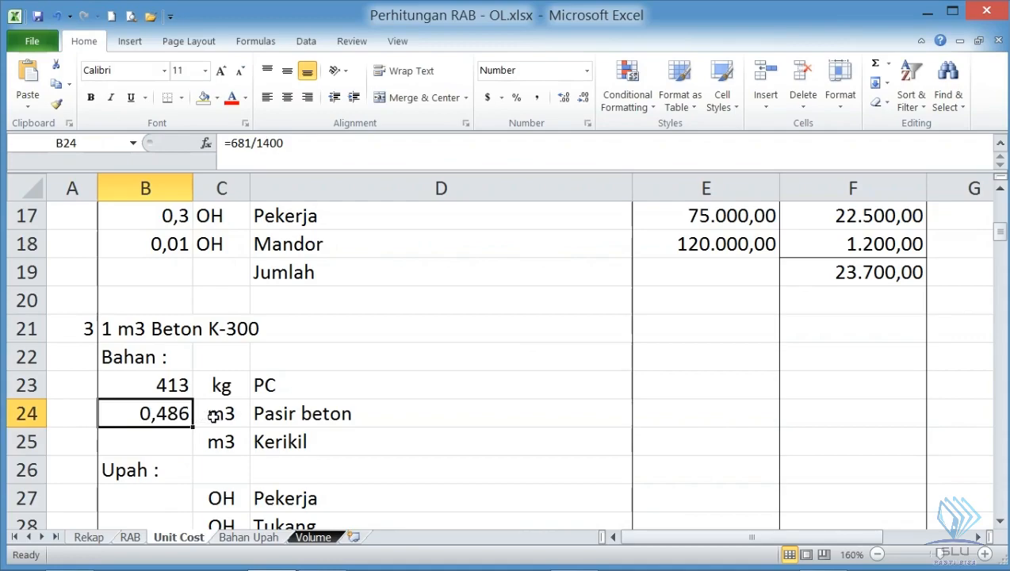
- Look up the KR index in section 6.10 of the SNI PDF and enter 1021 as the Kerikil coefficient in B25
{"action": "left_click", "coordinate": [182, 440]}
{"action": "key", "text": "alt+Tab"}
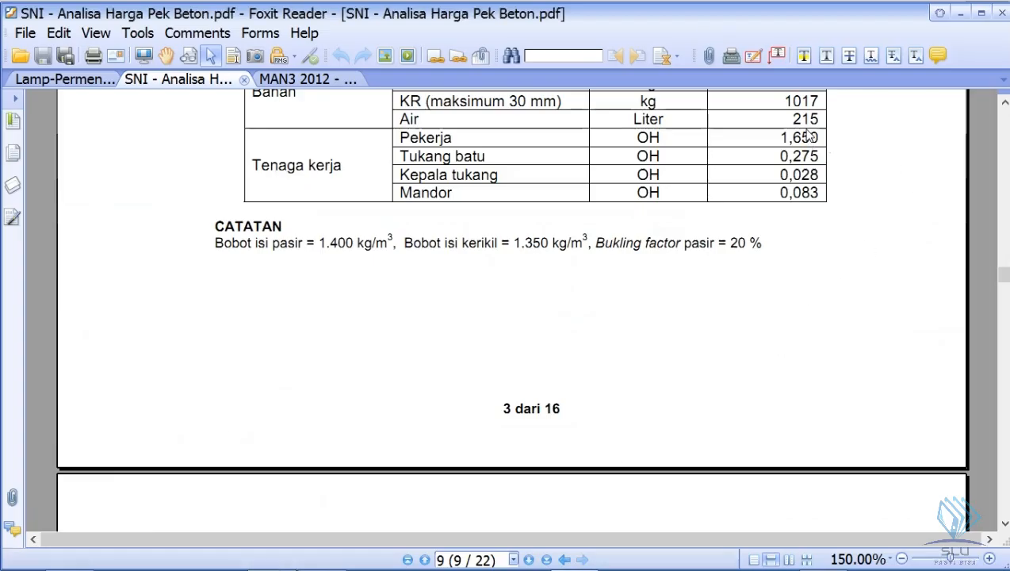
{"action": "scroll", "coordinate": [708, 309], "scroll_direction": "down", "scroll_amount": 15}
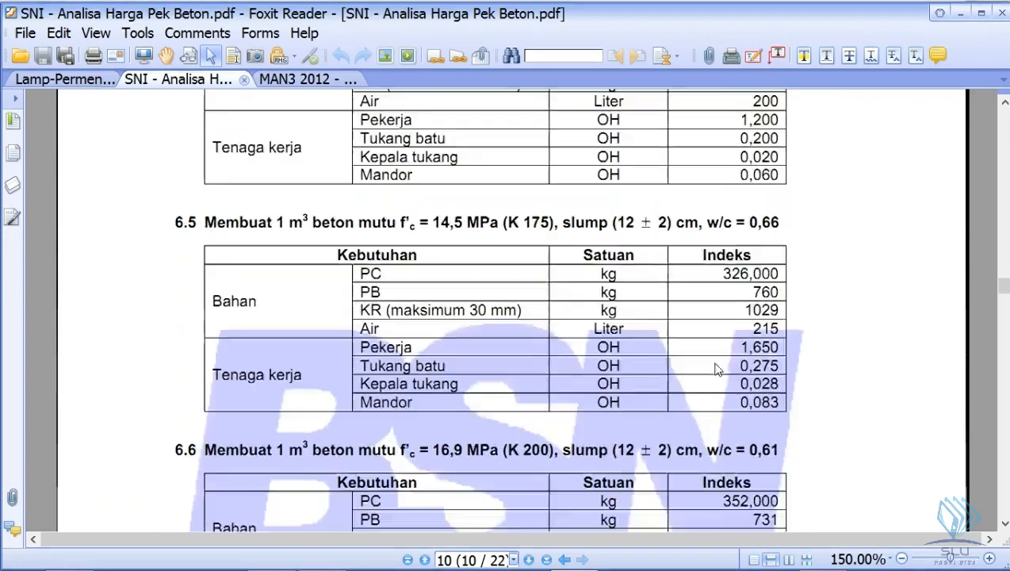
{"action": "scroll", "coordinate": [716, 371], "scroll_direction": "down", "scroll_amount": 15}
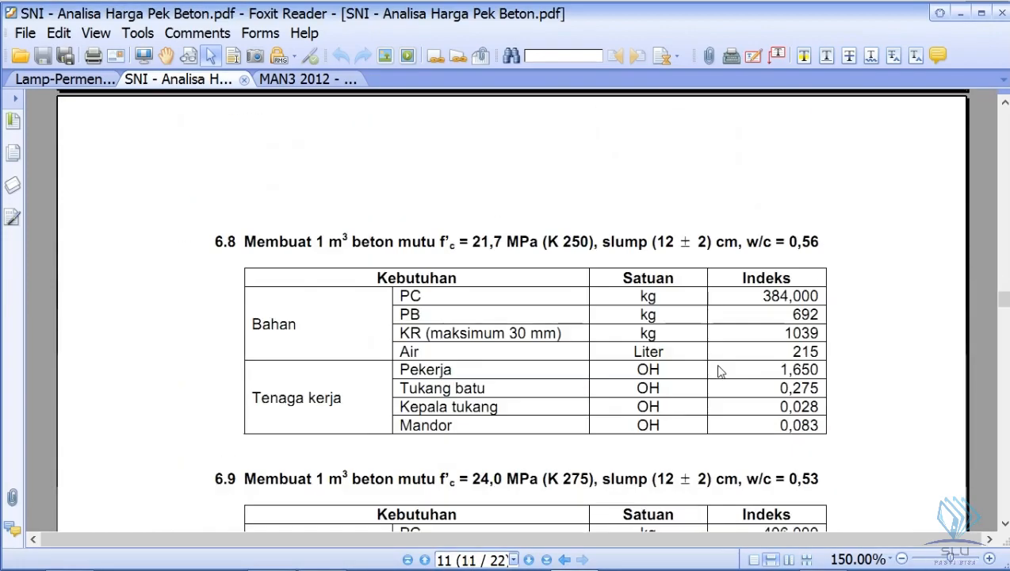
{"action": "scroll", "coordinate": [717, 369], "scroll_direction": "down", "scroll_amount": 5}
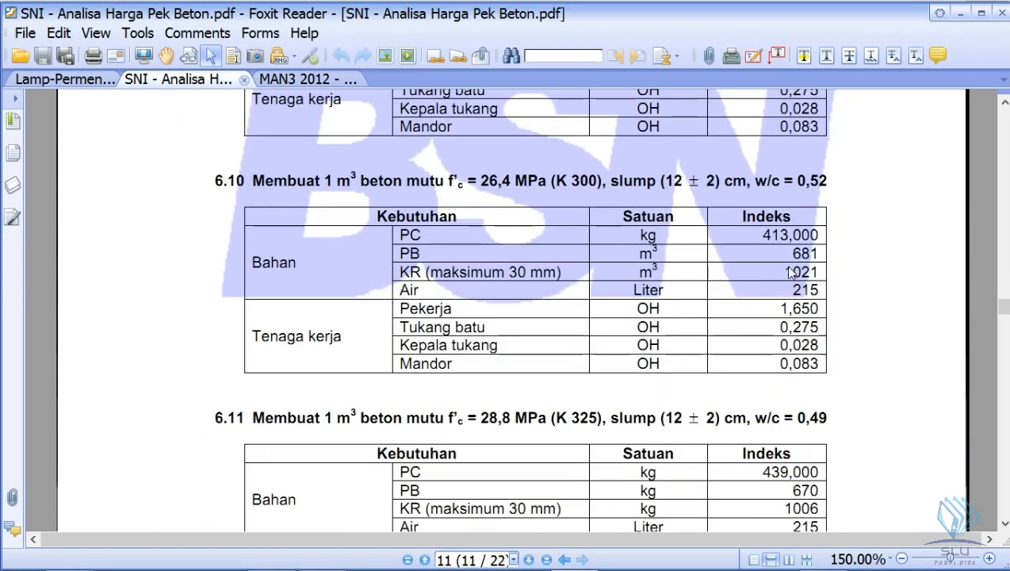
{"action": "key", "text": "alt+Tab"}
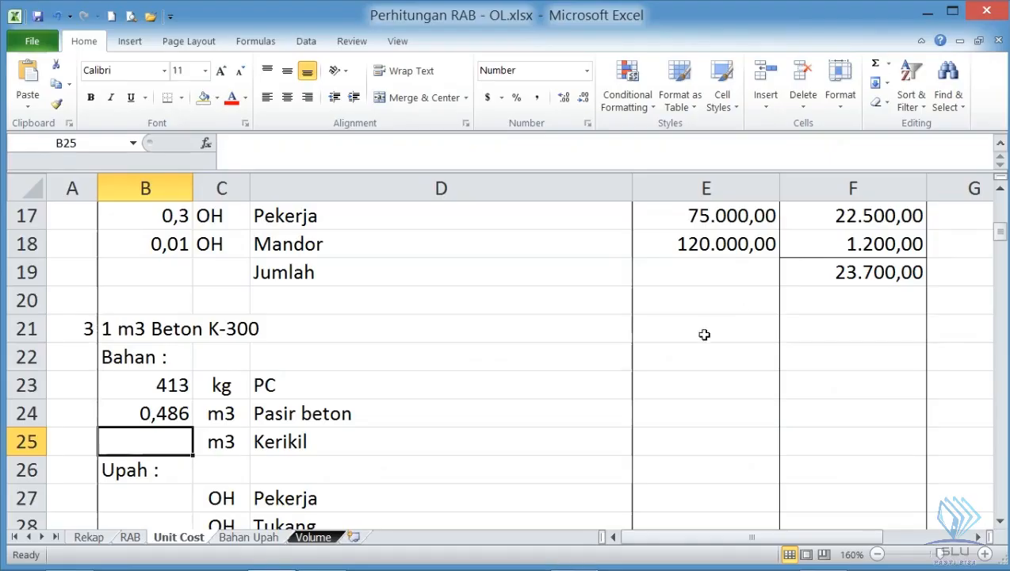
{"action": "type", "text": "1021"}
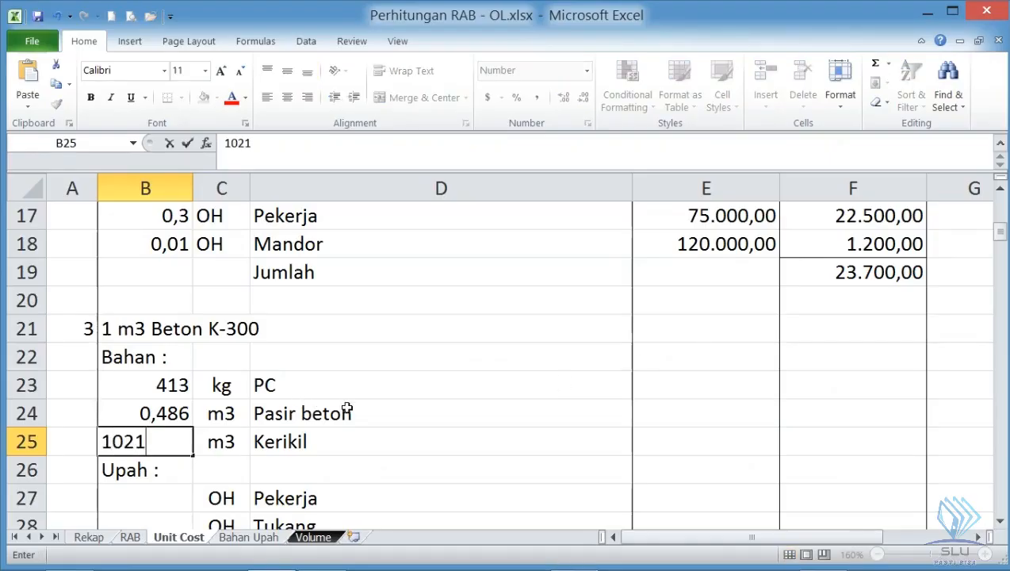
{"action": "key", "text": "Return"}
- Compare the KR unit in section 6.10 with section 6.9, and look up the gravel bulk weight in the CATATAN below section 6.3
{"action": "key", "text": "alt+Tab"}
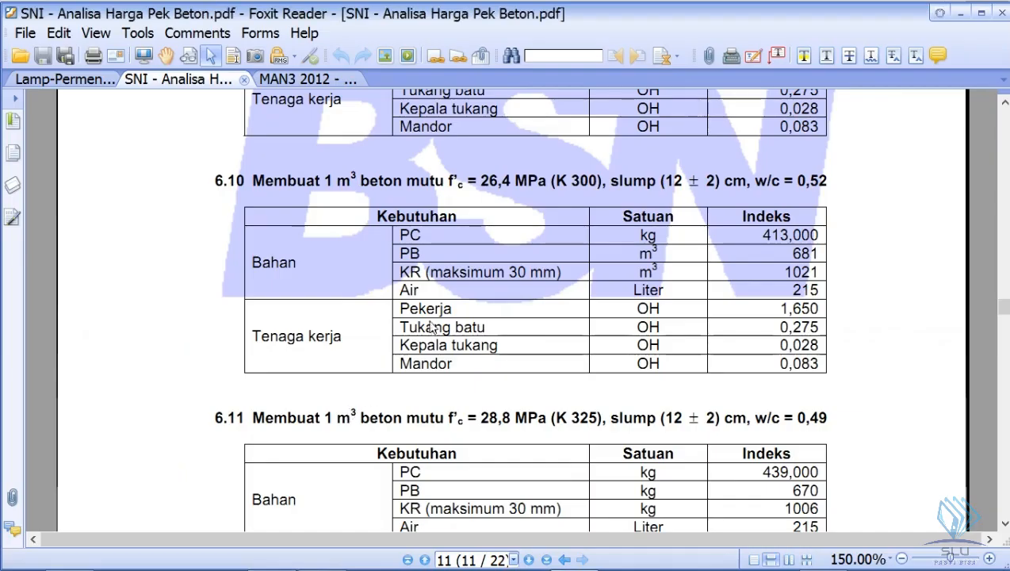
{"action": "scroll", "coordinate": [678, 275], "scroll_direction": "up", "scroll_amount": 1}
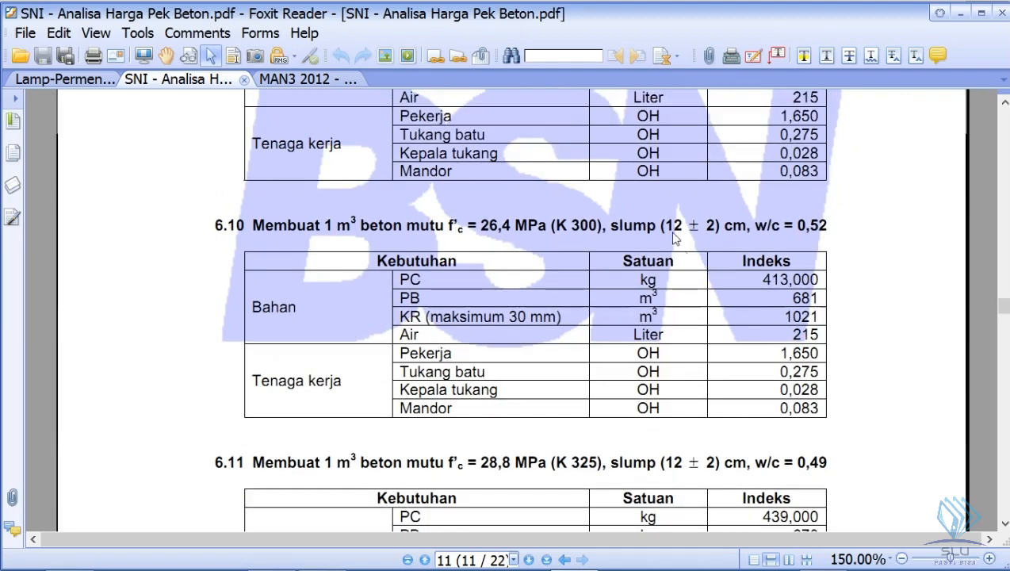
{"action": "scroll", "coordinate": [632, 238], "scroll_direction": "up", "scroll_amount": 3}
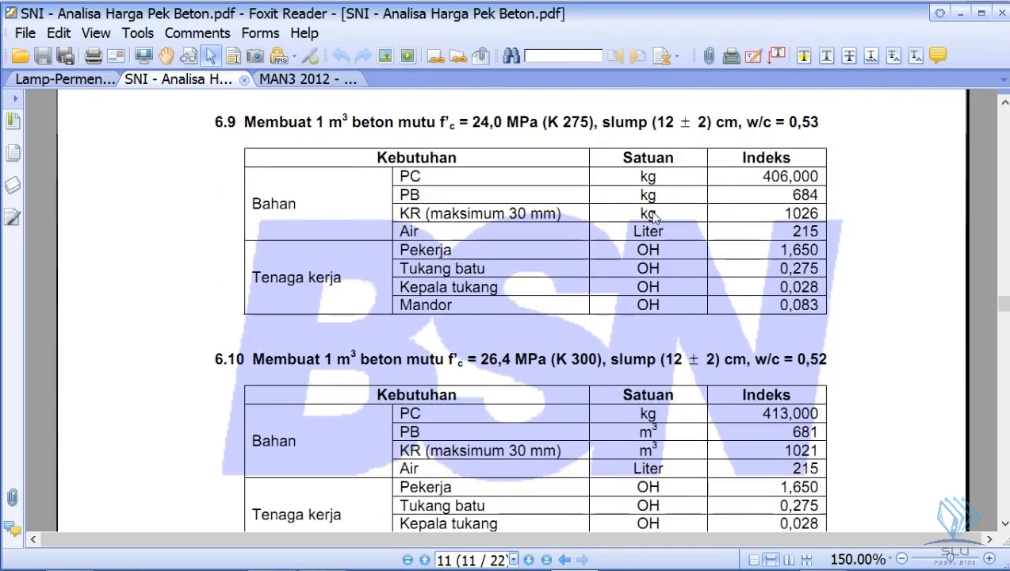
{"action": "scroll", "coordinate": [653, 215], "scroll_direction": "down", "scroll_amount": 4}
{"action": "key", "text": "alt+Tab"}
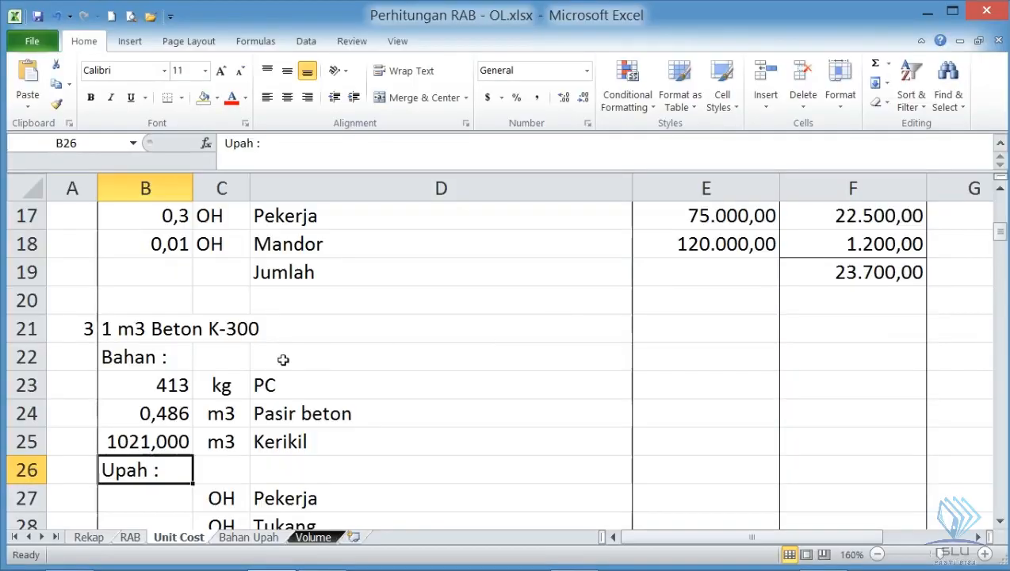
{"action": "left_click", "coordinate": [175, 441]}
{"action": "key", "text": "alt+Tab"}
{"action": "scroll", "coordinate": [325, 317], "scroll_direction": "up", "scroll_amount": 20}
{"action": "scroll", "coordinate": [323, 319], "scroll_direction": "up", "scroll_amount": 9}
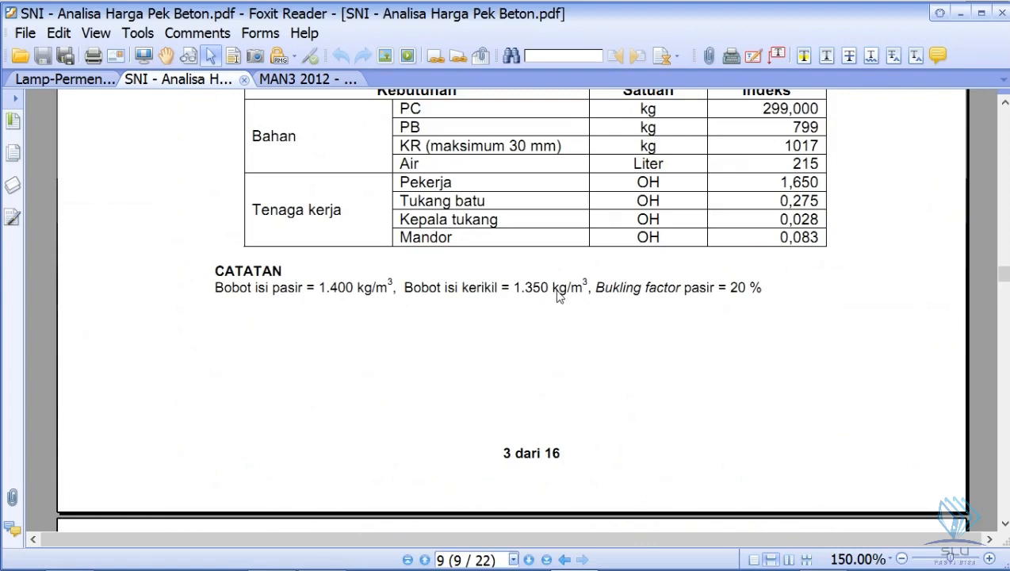
- Switch to Excel and convert the Kerikil coefficient in B25 to cubic metres with the formula =1021/1350
{"action": "key", "text": "alt+Tab"}
{"action": "double_click", "coordinate": [143, 442]}
{"action": "left_click", "coordinate": [142, 445]}
{"action": "type", "text": "=1021"}
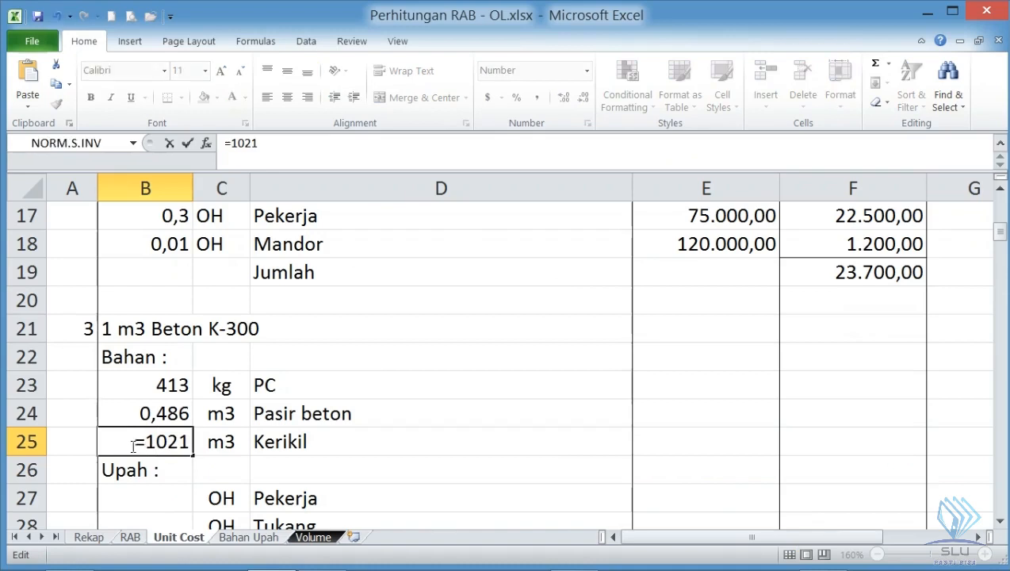
{"action": "key", "text": "Right"}
{"action": "key", "text": "Right"}
{"action": "key", "text": "Right"}
{"action": "type", "text": "/"}
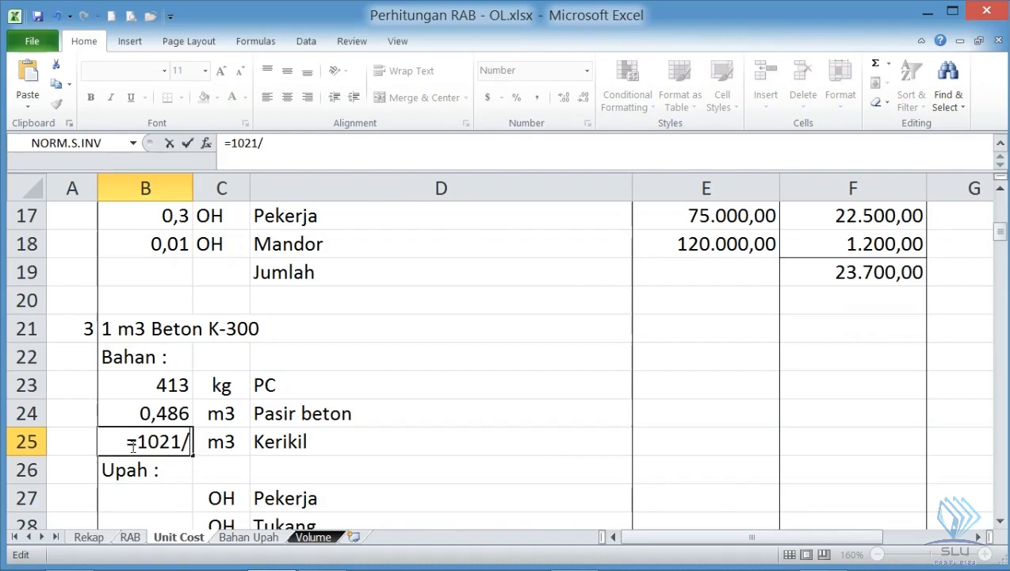
{"action": "type", "text": "1"}
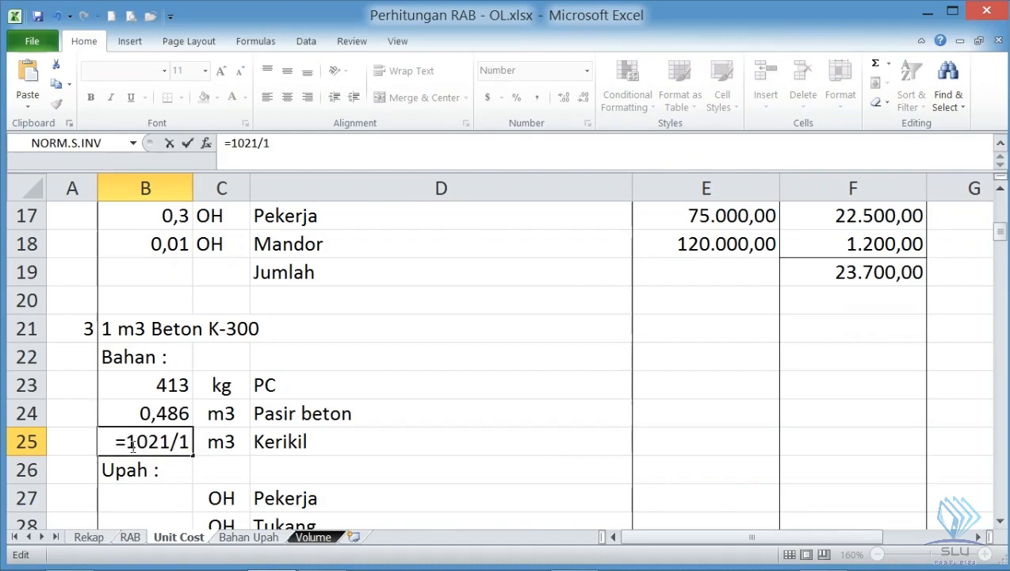
{"action": "type", "text": "350"}
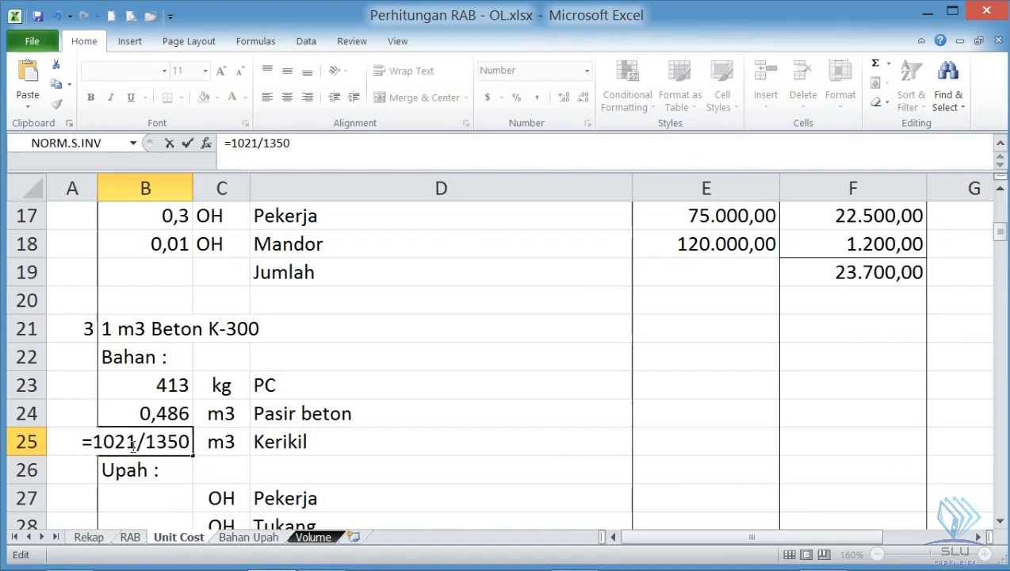
{"action": "key", "text": "Return"}
- Recheck the gravel bulk weight in the PDF's CATATAN and review the PC, Pasir beton and Kerikil coefficients with their units in Excel
{"action": "key", "text": "alt+Tab"}
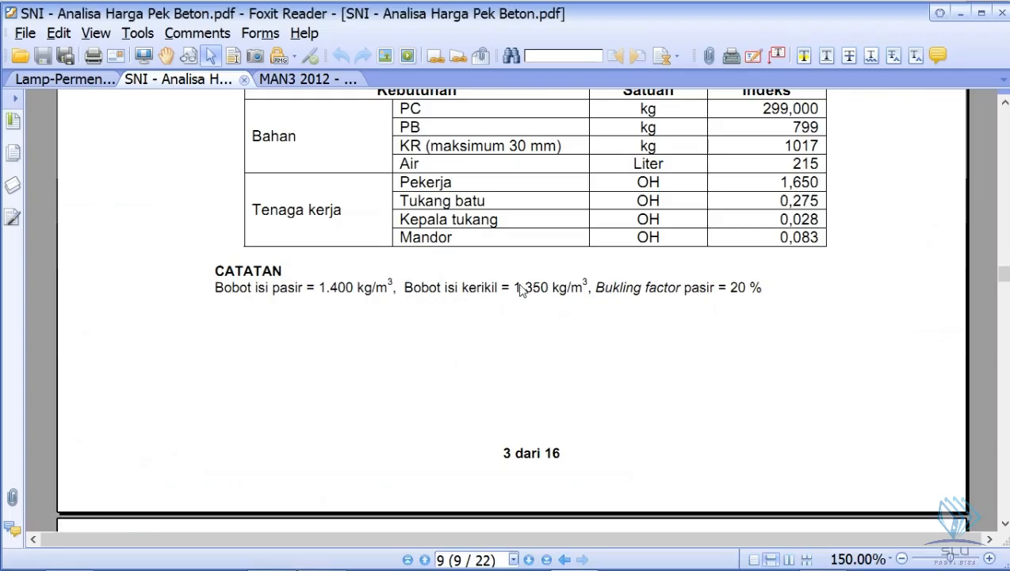
{"action": "key", "text": "alt+Tab"}
{"action": "left_click", "coordinate": [172, 443]}
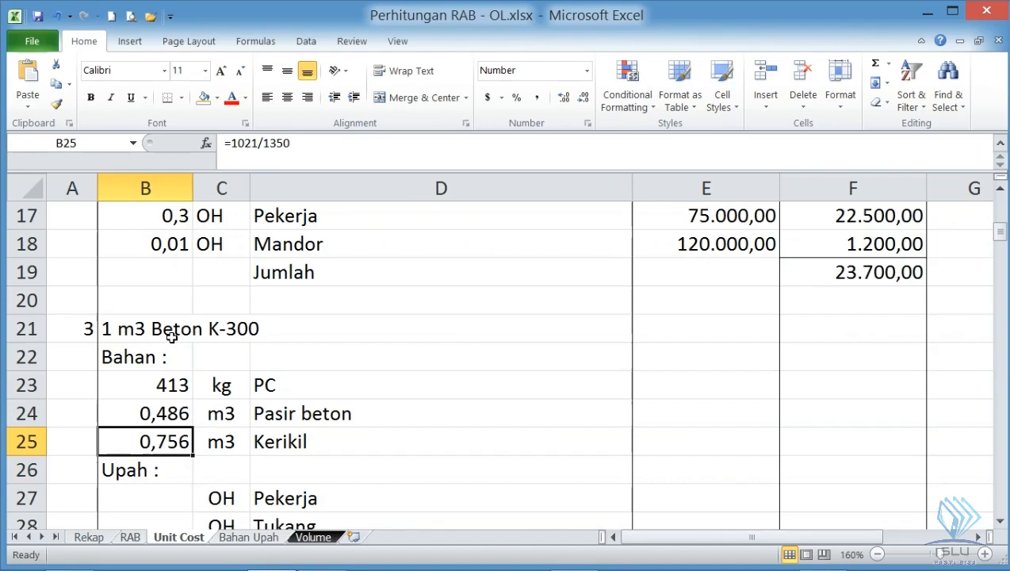
{"action": "left_click", "coordinate": [205, 444]}
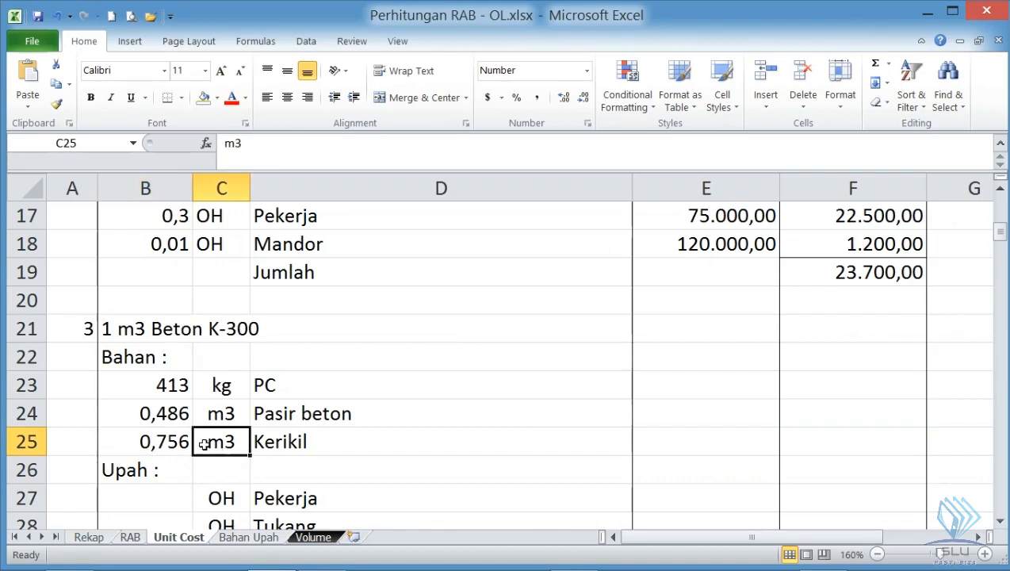
{"action": "left_click", "coordinate": [176, 408]}
{"action": "left_click", "coordinate": [162, 436]}
{"action": "left_click", "coordinate": [166, 386]}
{"action": "left_click", "coordinate": [160, 438]}
- Look up the Pekerja index in section 6.10 of the SNI PDF and enter 1,65 in B27
{"action": "left_click", "coordinate": [160, 496]}
{"action": "scroll", "coordinate": [192, 471], "scroll_direction": "down", "scroll_amount": 1}
{"action": "scroll", "coordinate": [192, 471], "scroll_direction": "down", "scroll_amount": 1}
{"action": "key", "text": "alt+Tab"}
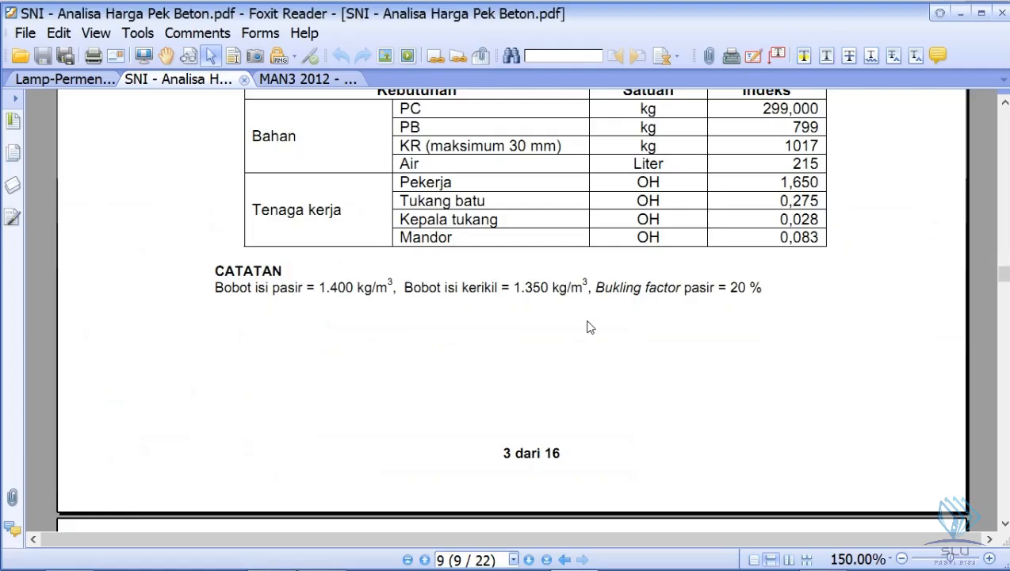
{"action": "scroll", "coordinate": [530, 362], "scroll_direction": "down", "scroll_amount": 15}
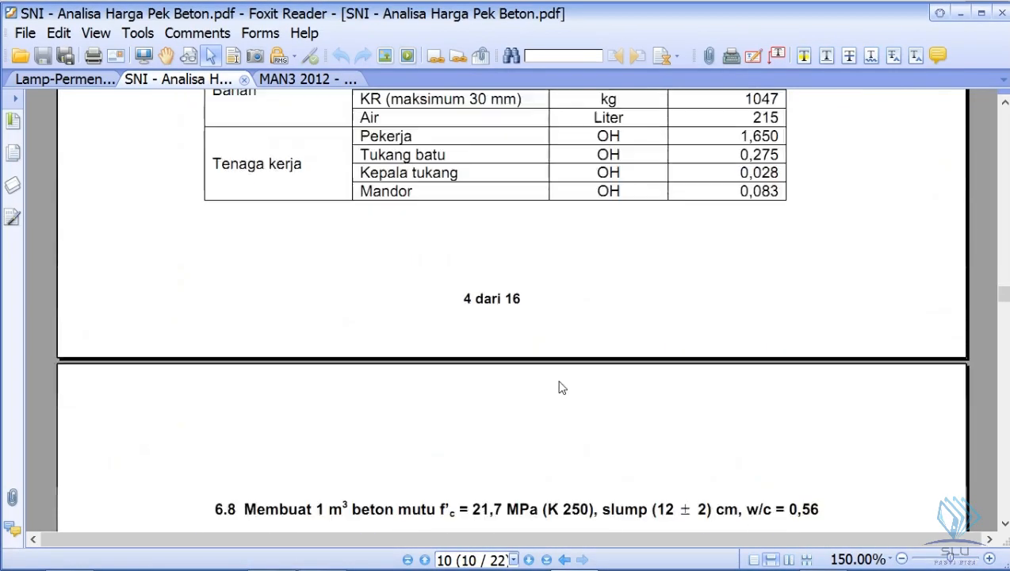
{"action": "scroll", "coordinate": [558, 385], "scroll_direction": "down", "scroll_amount": 8}
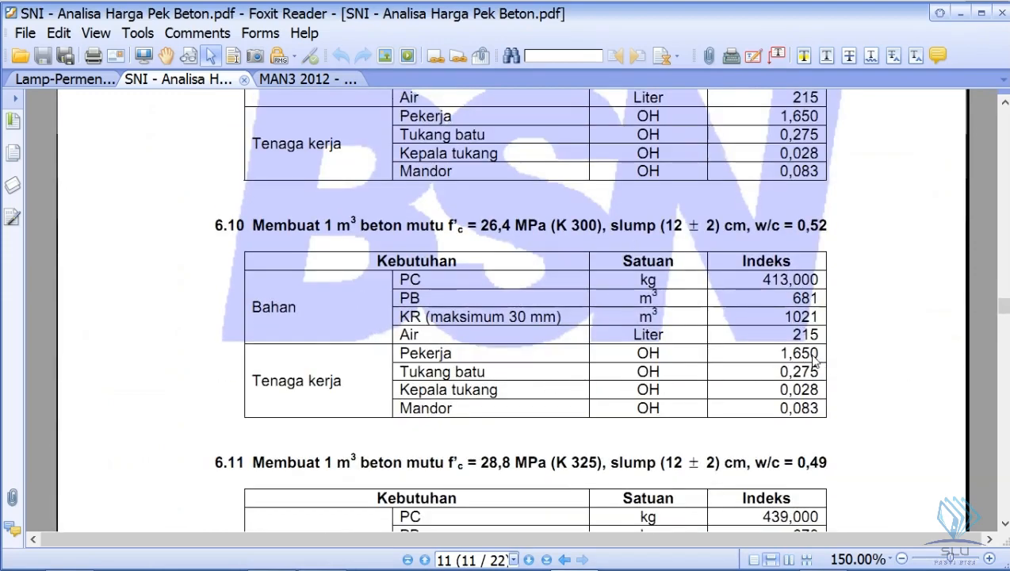
{"action": "key", "text": "alt+Tab"}
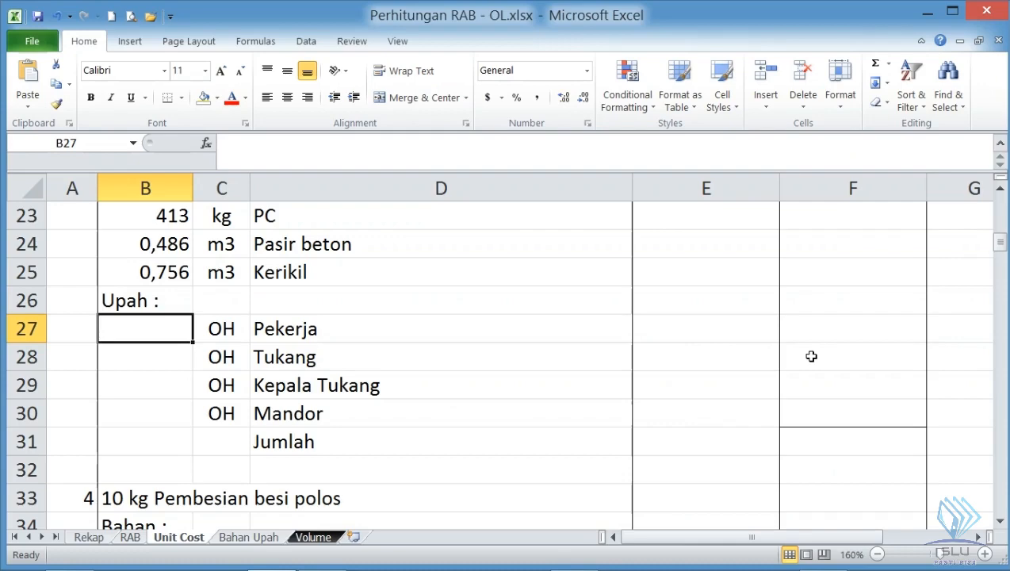
{"action": "type", "text": "1,65"}
{"action": "key", "text": "Return"}
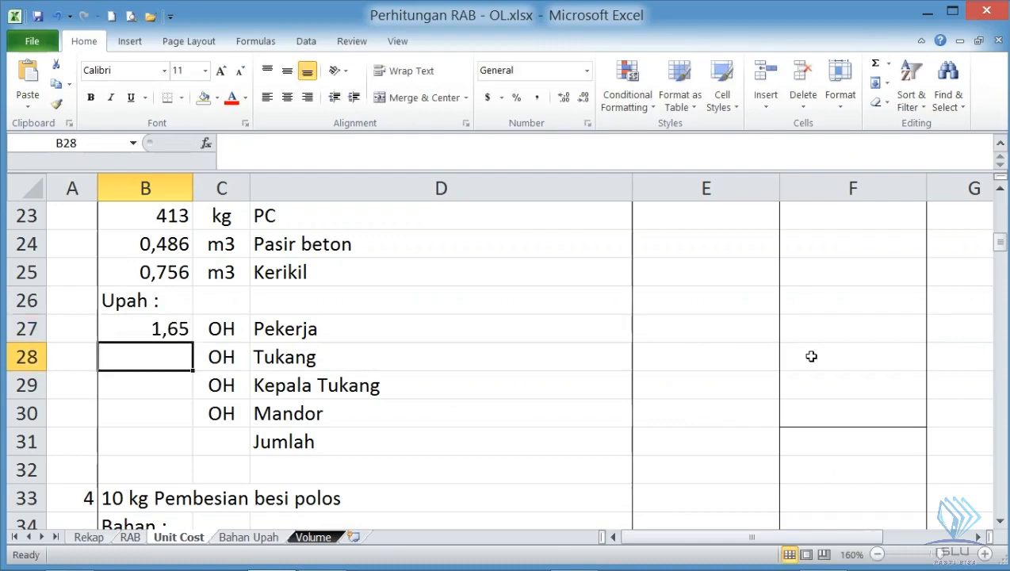
- Enter the section 6.10 labour indices 0,275 for Tukang in B28 and 0,028 for Kepala Tukang in B29
{"action": "key", "text": "alt+Tab"}
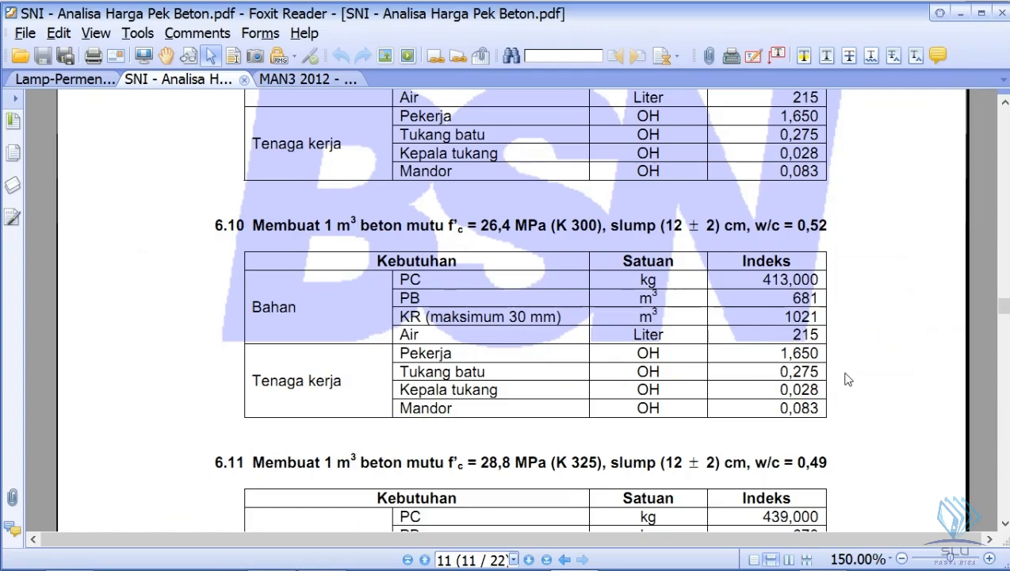
{"action": "key", "text": "alt+Tab"}
{"action": "type", "text": "0,"}
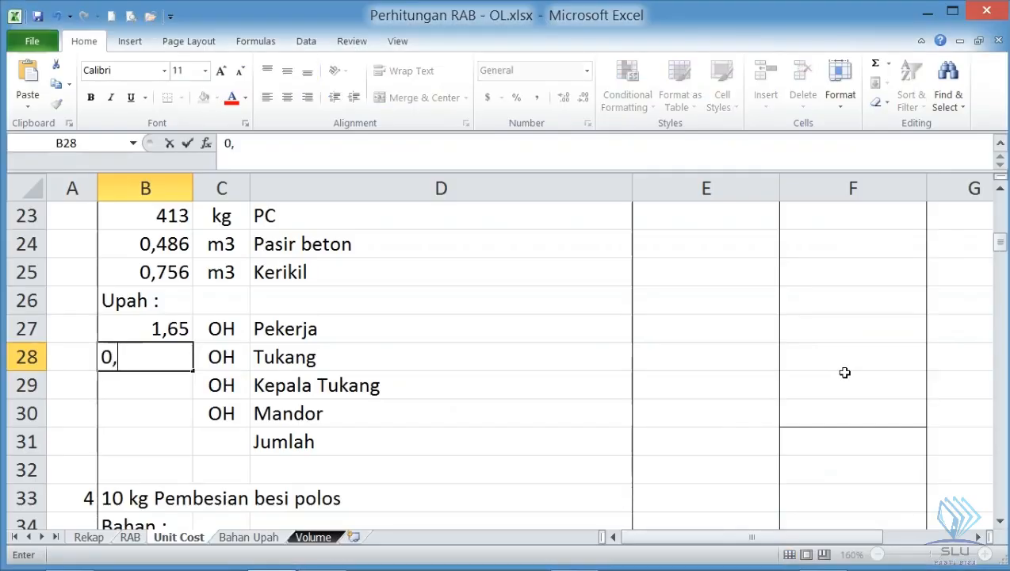
{"action": "type", "text": "275"}
{"action": "key", "text": "Return"}
{"action": "key", "text": "alt+Tab"}
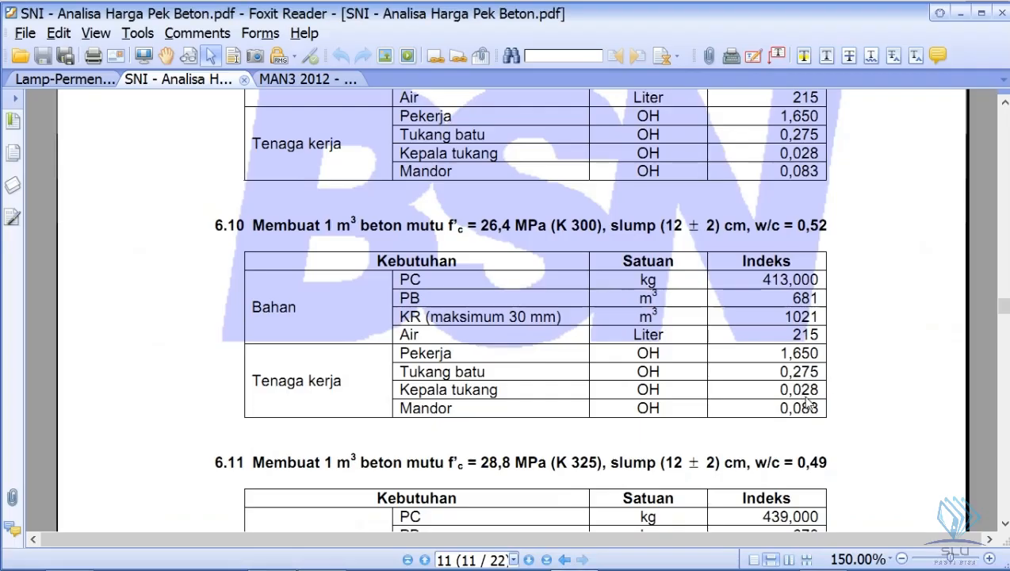
{"action": "key", "text": "alt+Tab"}
{"action": "type", "text": "0,028"}
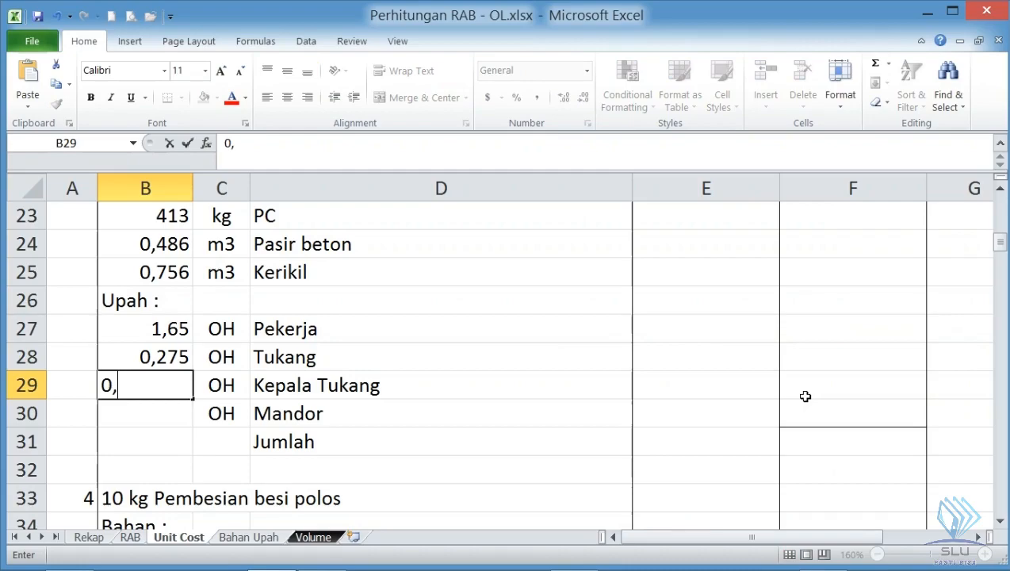
{"action": "key", "text": "Return"}
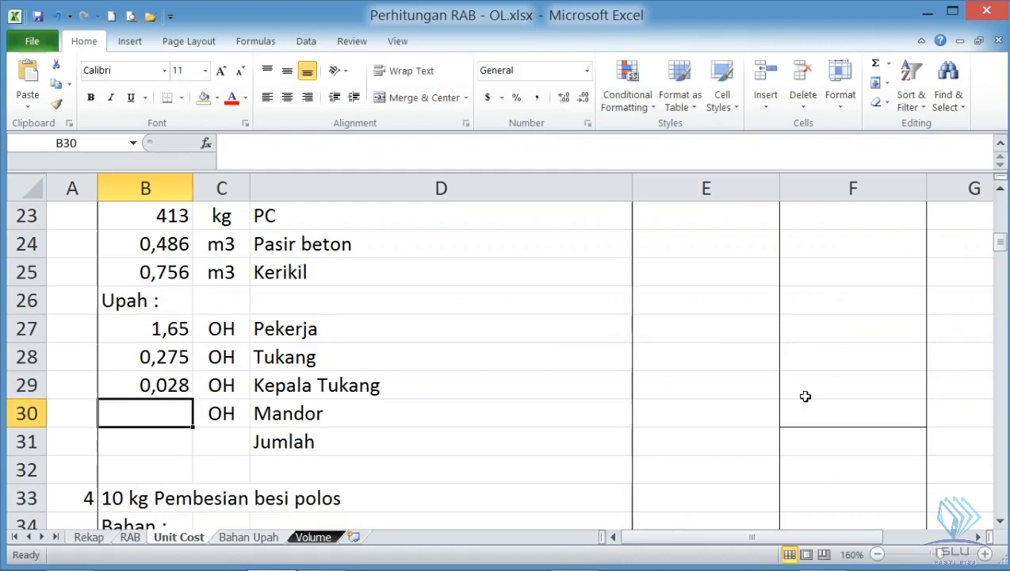
- Look up the Mandor index in section 6.10 of the SNI PDF and enter 0,083 in B30 in Excel
{"action": "key", "text": "alt+Tab"}
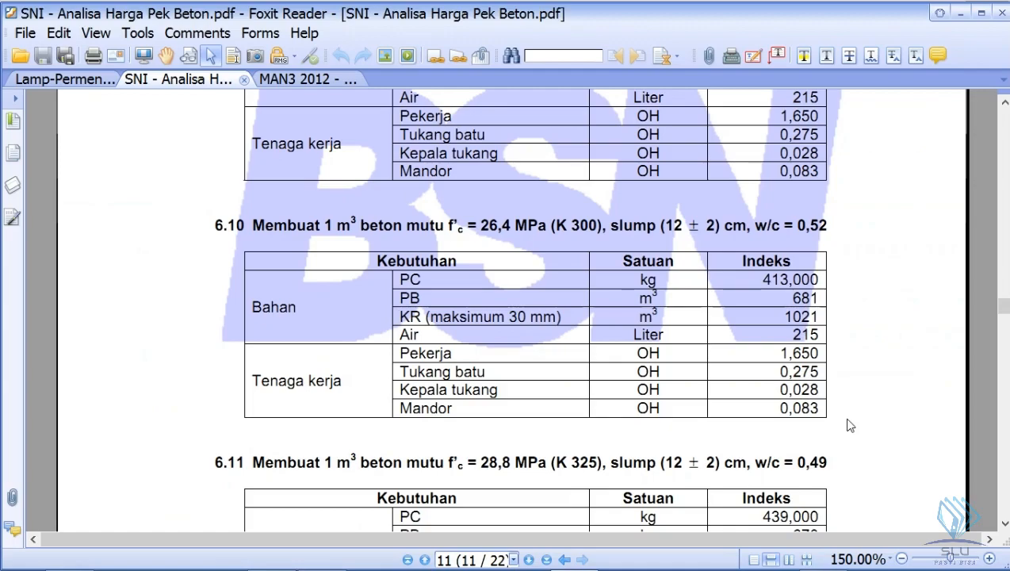
{"action": "key", "text": "alt+Tab"}
{"action": "type", "text": "0,"}
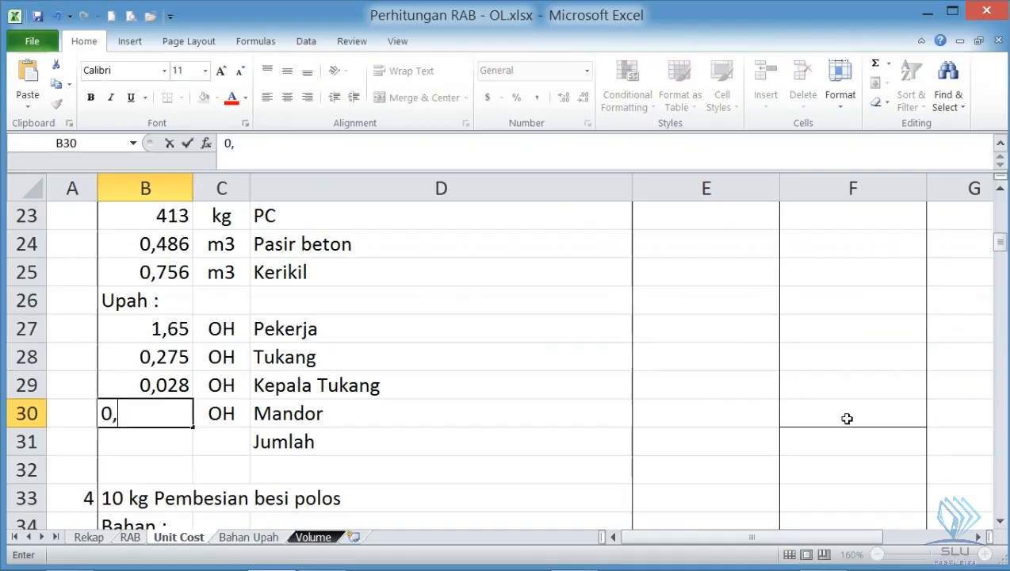
{"action": "type", "text": "083"}
{"action": "key", "text": "Return"}
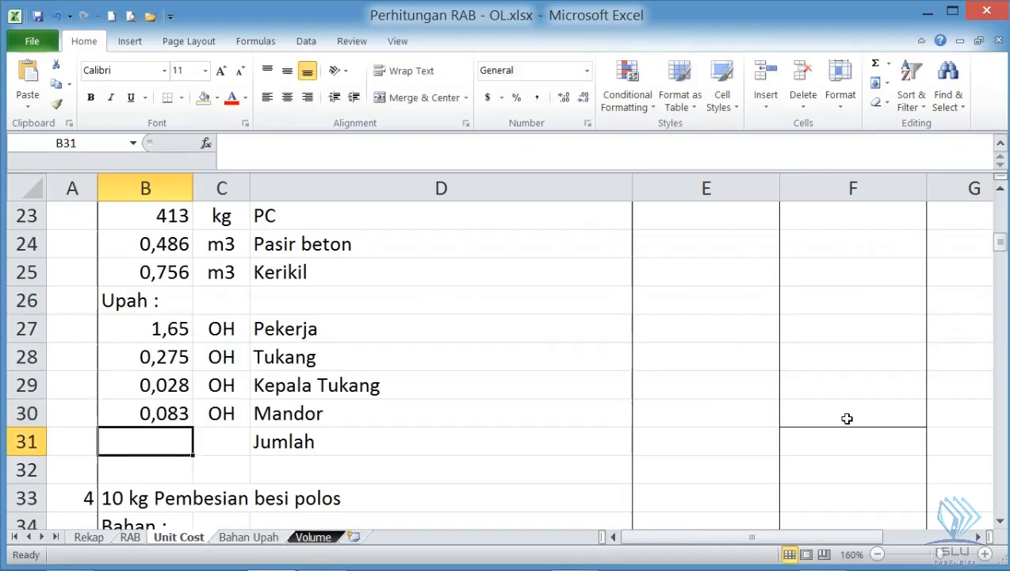
{"action": "key", "text": "alt+Tab"}
{"action": "key", "text": "alt+Tab"}
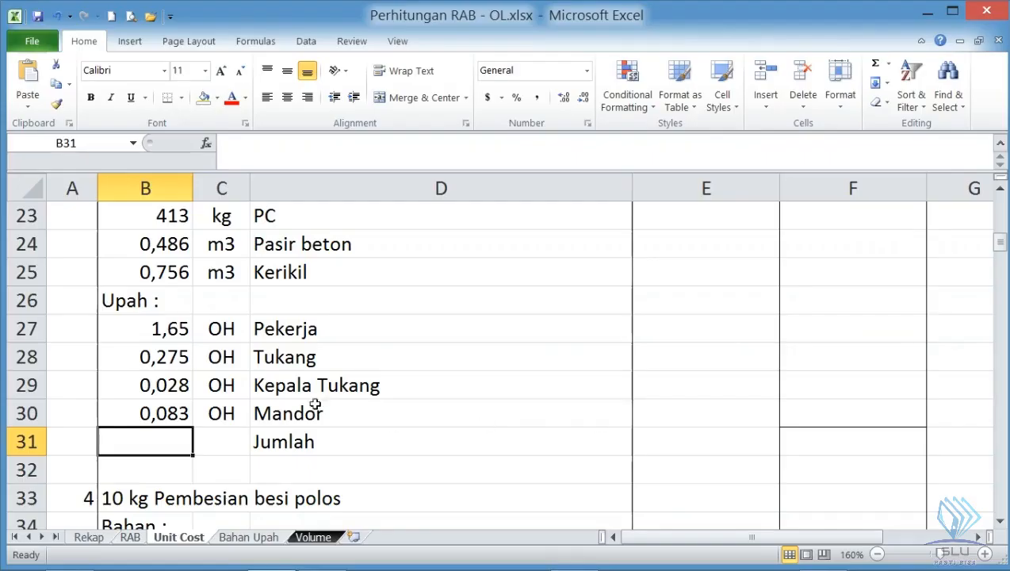
- Review the material and labour coefficients of the 1 m3 Beton K-300 analysis in column B
{"action": "scroll", "coordinate": [218, 378], "scroll_direction": "up", "scroll_amount": 1}
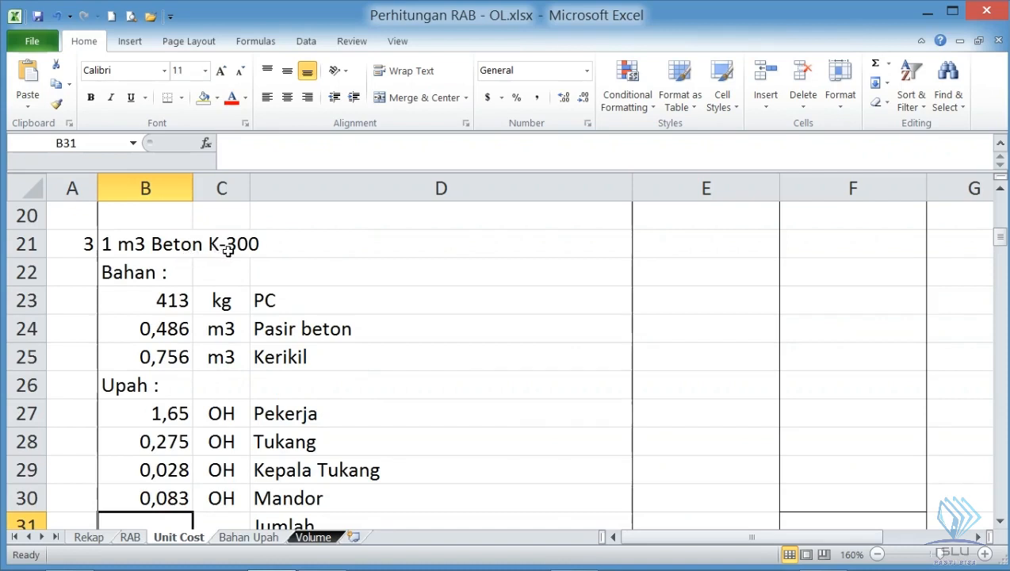
{"action": "left_click", "coordinate": [151, 413]}
{"action": "left_click", "coordinate": [149, 438]}
{"action": "left_click", "coordinate": [150, 468]}
{"action": "left_click", "coordinate": [148, 489]}
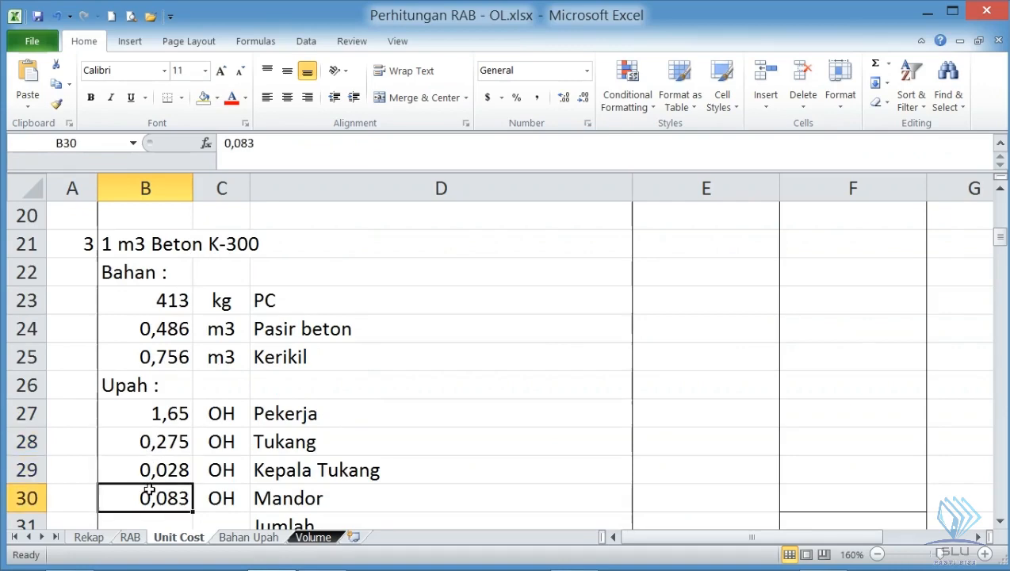
{"action": "left_click", "coordinate": [173, 306]}
{"action": "scroll", "coordinate": [705, 381], "scroll_direction": "down", "scroll_amount": 1}
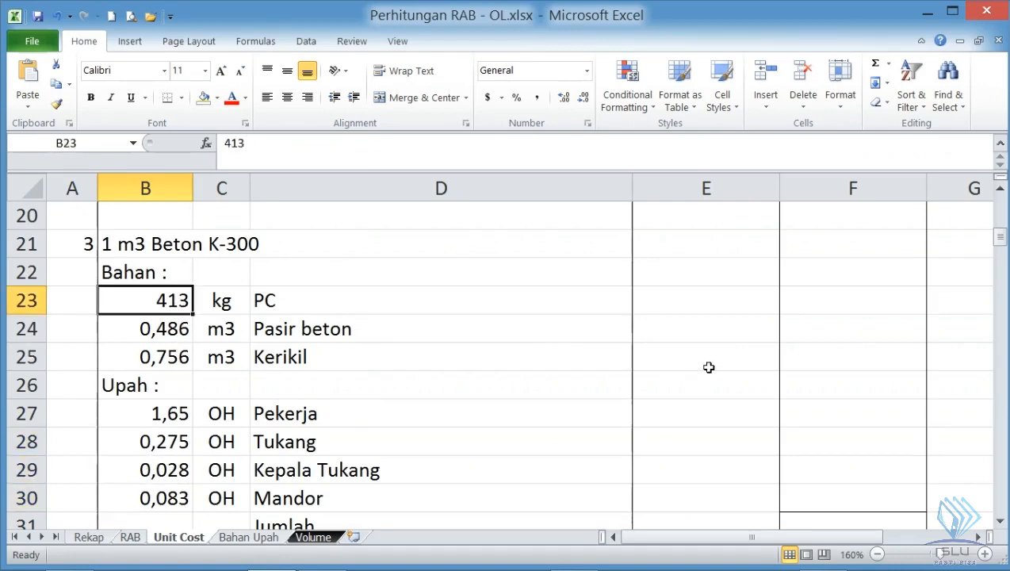
{"action": "scroll", "coordinate": [705, 380], "scroll_direction": "up", "scroll_amount": 6}
{"action": "scroll", "coordinate": [703, 396], "scroll_direction": "down", "scroll_amount": 4}
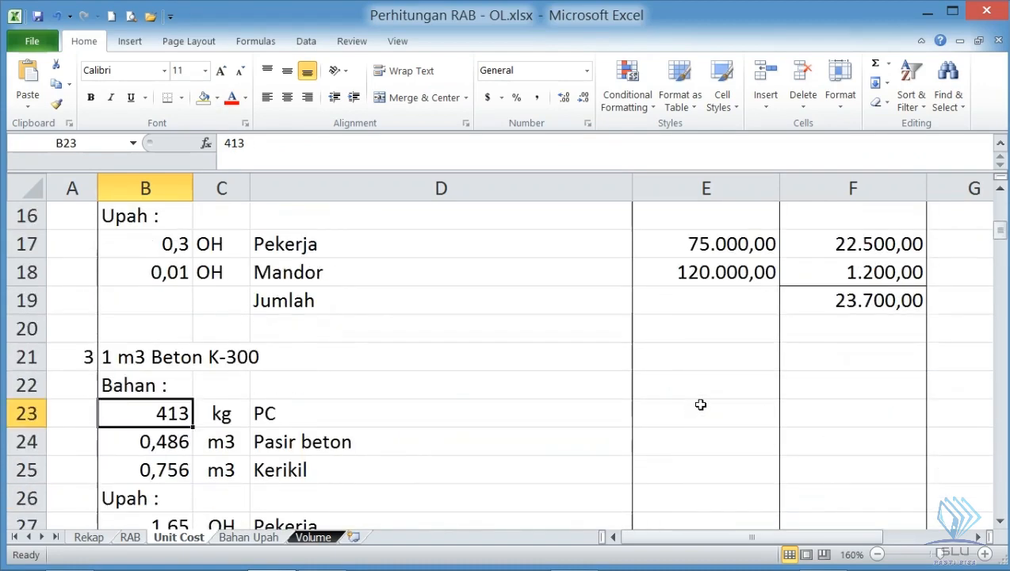
{"action": "scroll", "coordinate": [701, 404], "scroll_direction": "down", "scroll_amount": 1}
- Check which Beton K-300 material and labour items in column D need unit prices in column E
{"action": "left_click", "coordinate": [700, 328]}
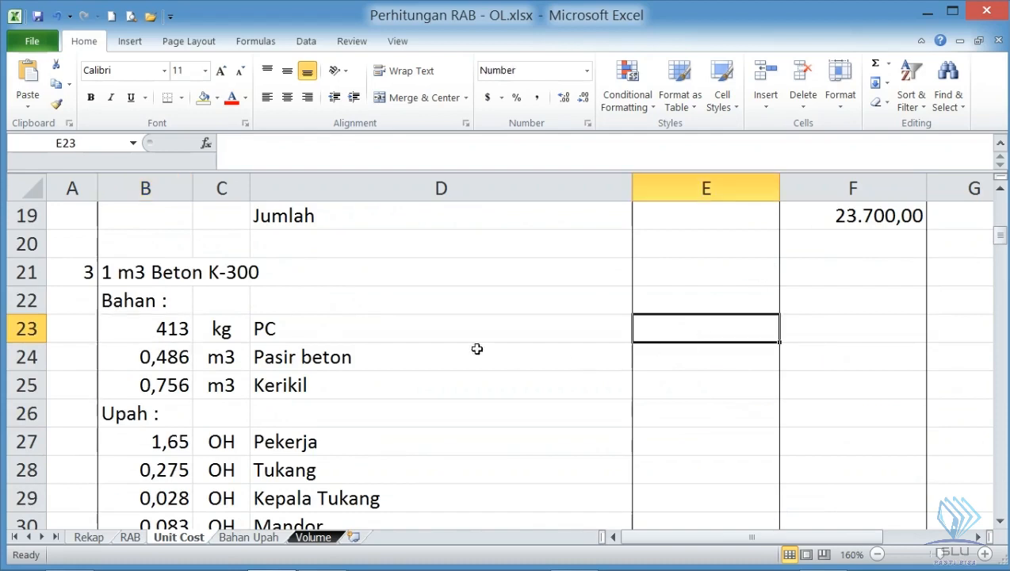
{"action": "left_click", "coordinate": [300, 318]}
{"action": "left_click", "coordinate": [301, 352]}
{"action": "left_click", "coordinate": [298, 383]}
{"action": "left_click", "coordinate": [306, 334]}
{"action": "left_click", "coordinate": [301, 353]}
{"action": "left_click", "coordinate": [288, 442]}
{"action": "left_click", "coordinate": [280, 468]}
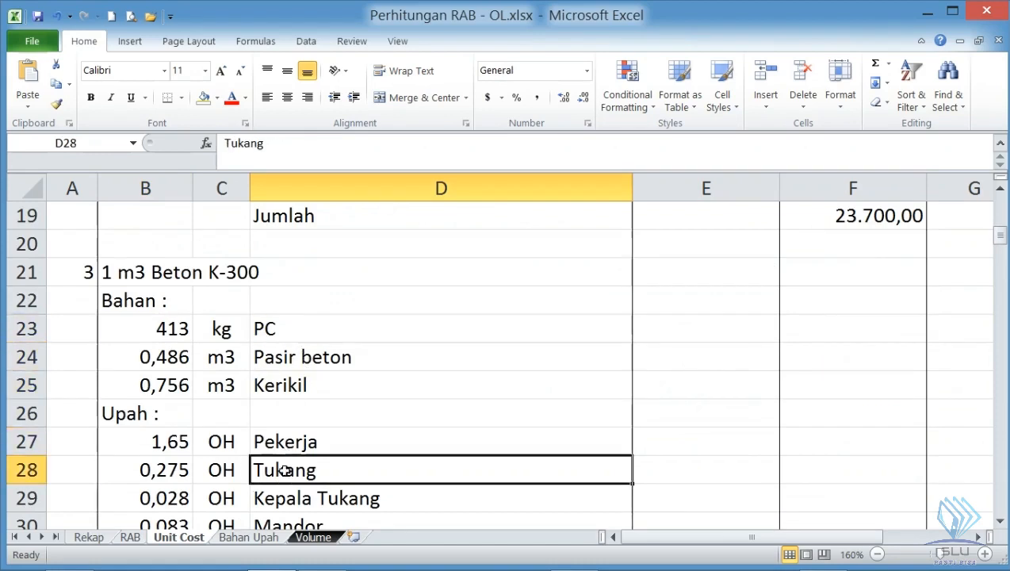
- Link the PC unit price in E23 to cell E8 of the Bahan Upah sheet
{"action": "left_click", "coordinate": [717, 335]}
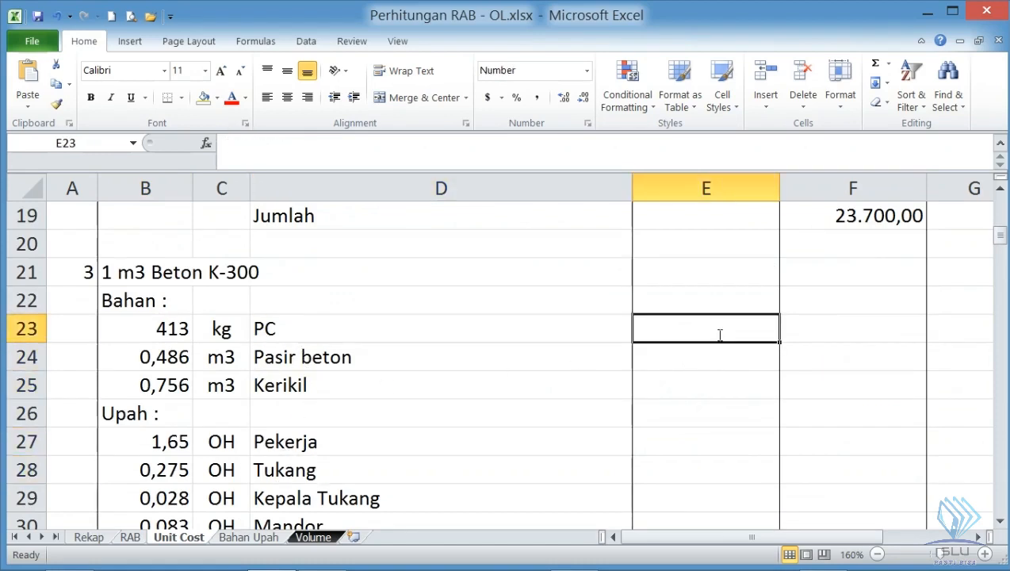
{"action": "type", "text": "="}
{"action": "left_click", "coordinate": [264, 544]}
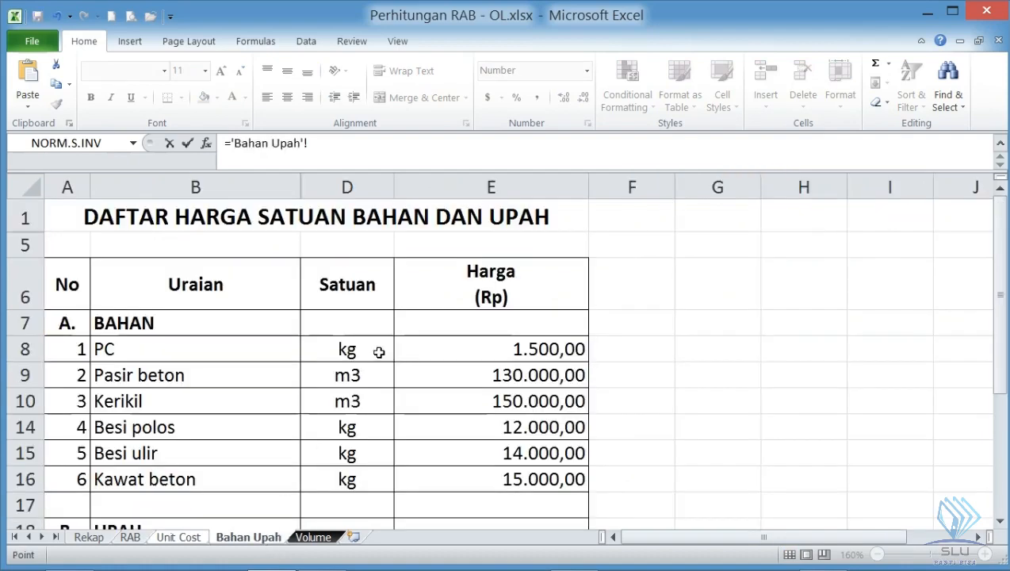
{"action": "left_click", "coordinate": [500, 353]}
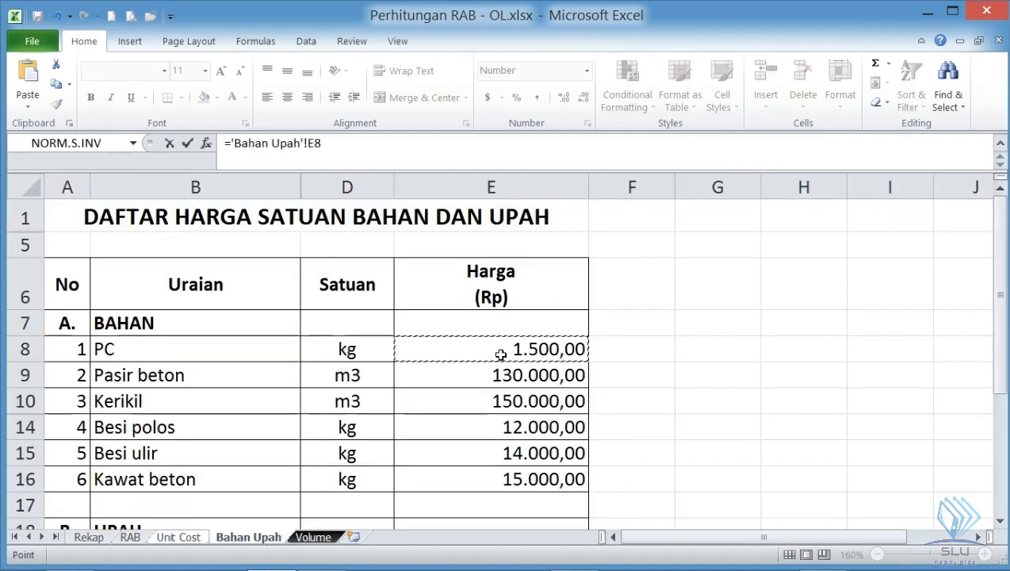
{"action": "key", "text": "Return"}
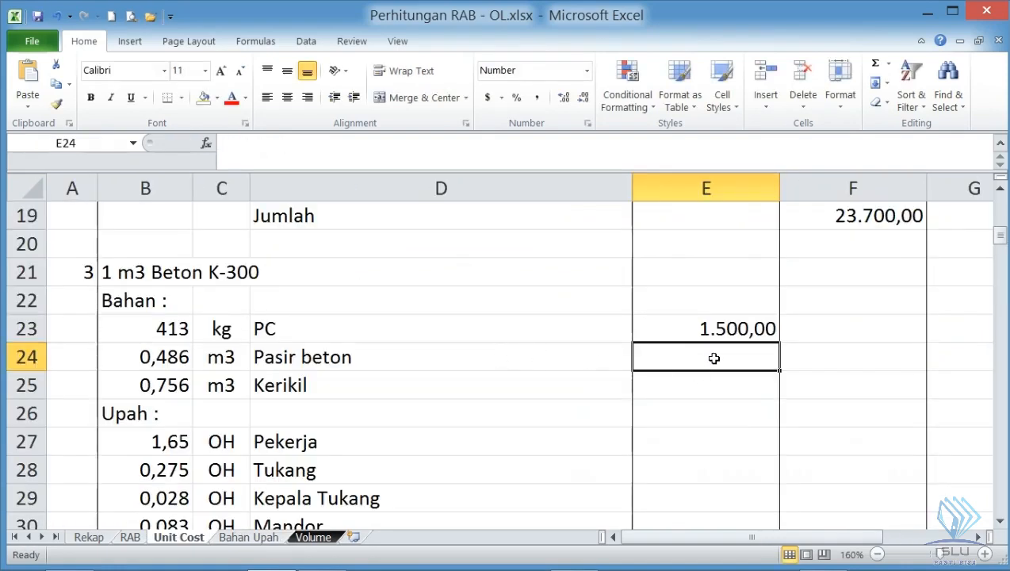
- Link the Pasir beton price in E24 to 'Bahan Upah'!E9 and the Kerikil price in E25 to 'Bahan Upah'!E10
{"action": "type", "text": "="}
{"action": "left_click", "coordinate": [262, 539]}
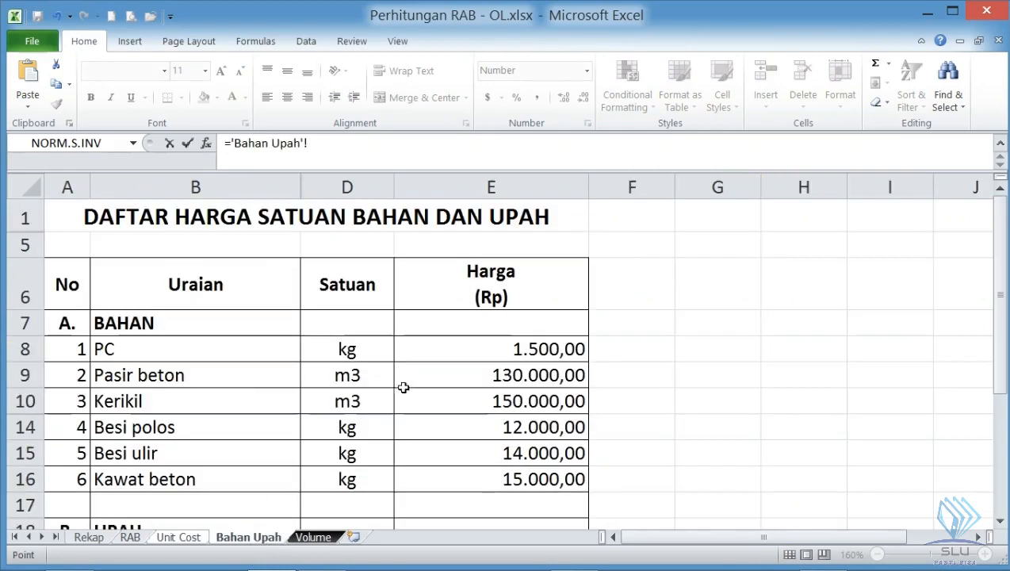
{"action": "left_click", "coordinate": [498, 375]}
{"action": "key", "text": "Return"}
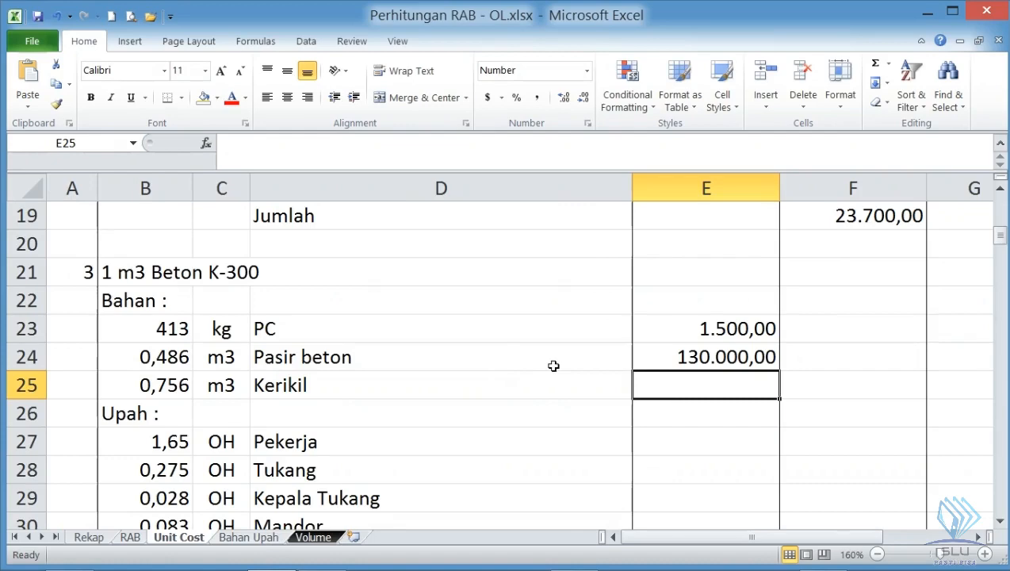
{"action": "type", "text": "="}
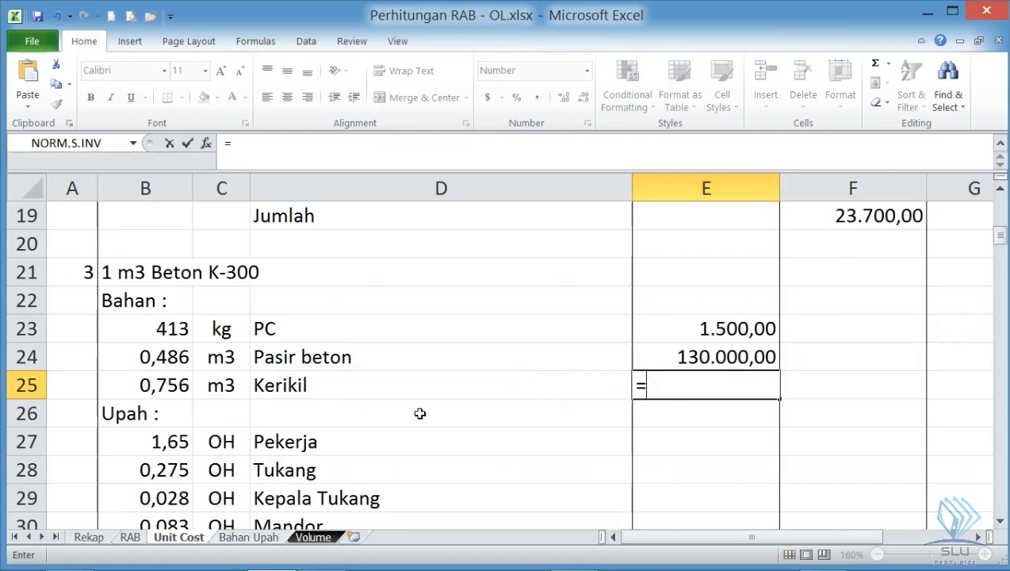
{"action": "left_click", "coordinate": [269, 538]}
{"action": "left_click", "coordinate": [581, 405]}
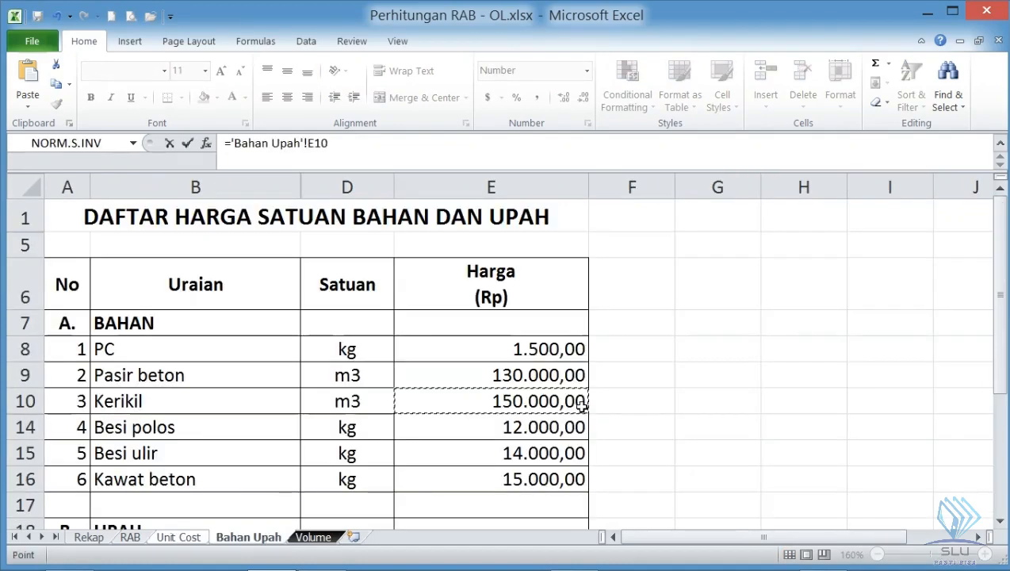
{"action": "key", "text": "Return"}
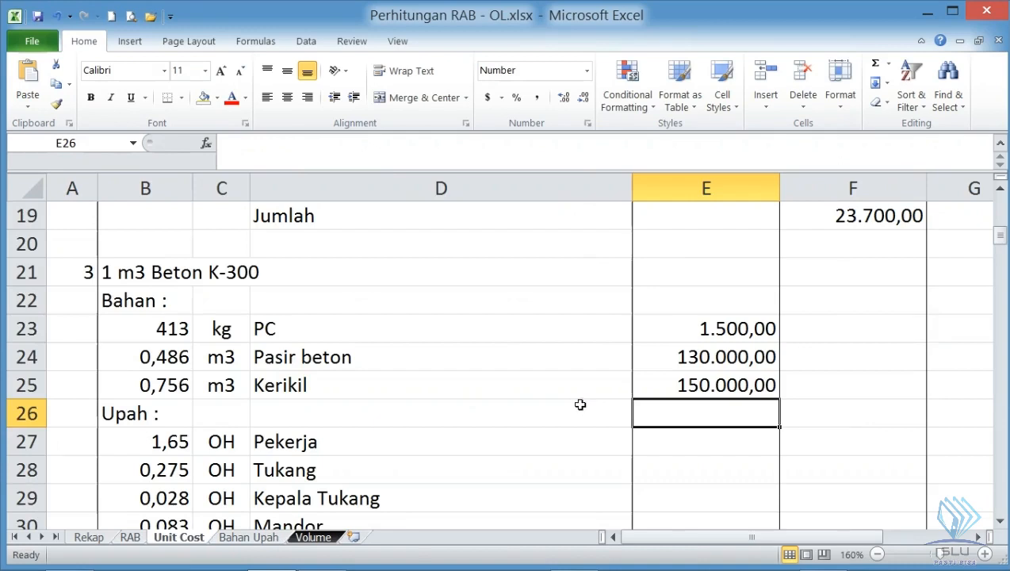
- Link the Pekerja wage in E27 to the Pekerja rate in cell E22 of the Bahan Upah sheet
{"action": "scroll", "coordinate": [619, 384], "scroll_direction": "down", "scroll_amount": 1}
{"action": "left_click", "coordinate": [699, 358]}
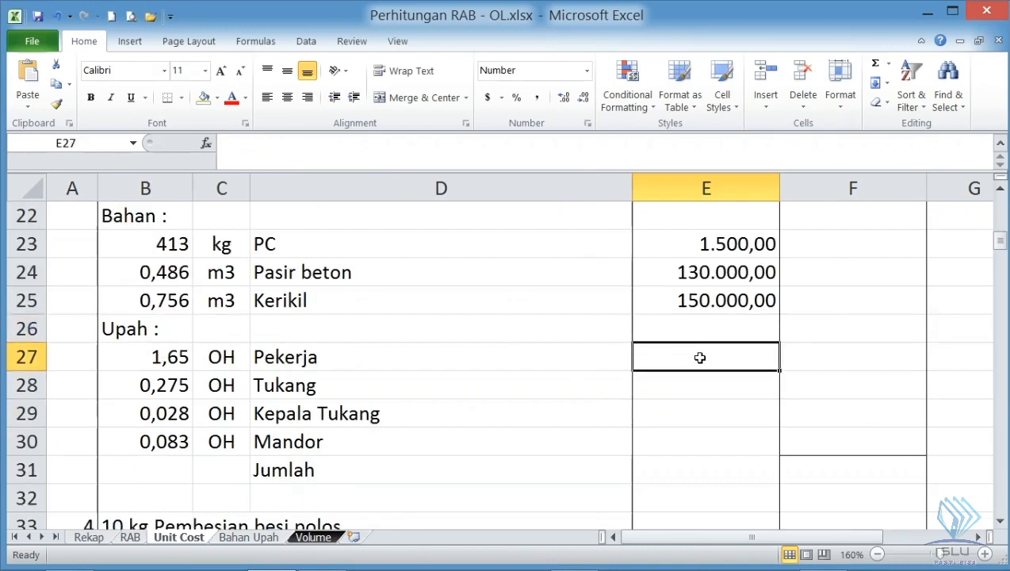
{"action": "type", "text": "="}
{"action": "left_click", "coordinate": [270, 539]}
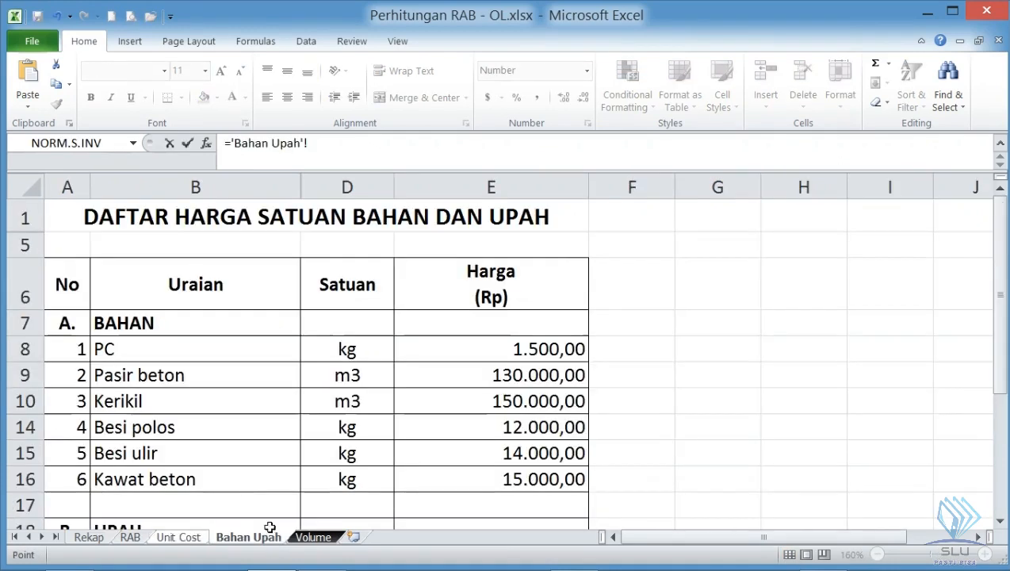
{"action": "scroll", "coordinate": [495, 466], "scroll_direction": "down", "scroll_amount": 1}
{"action": "scroll", "coordinate": [495, 466], "scroll_direction": "down", "scroll_amount": 2}
{"action": "left_click", "coordinate": [504, 421]}
{"action": "key", "text": "Return"}
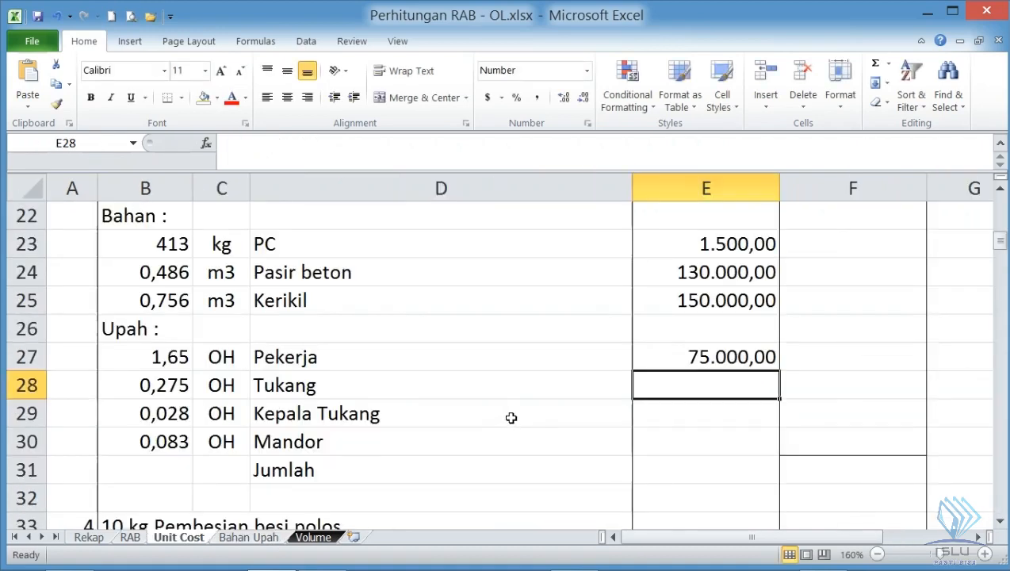
- Link the Tukang wage in E28 to 'Bahan Upah'!E21 and the Kepala Tukang wage in E29 to 'Bahan Upah'!E20
{"action": "type", "text": "="}
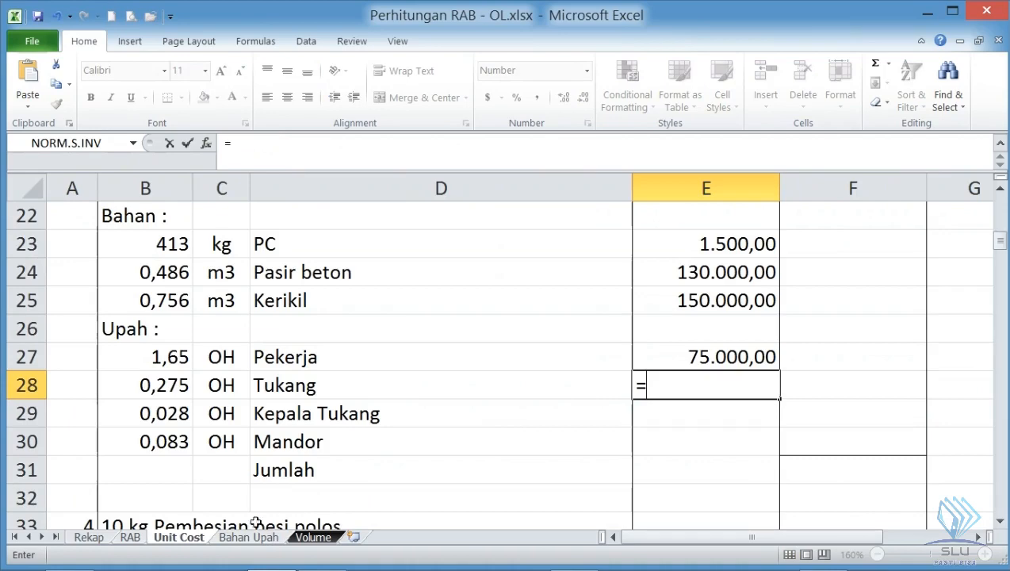
{"action": "left_click", "coordinate": [247, 538]}
{"action": "left_click", "coordinate": [484, 389]}
{"action": "key", "text": "Return"}
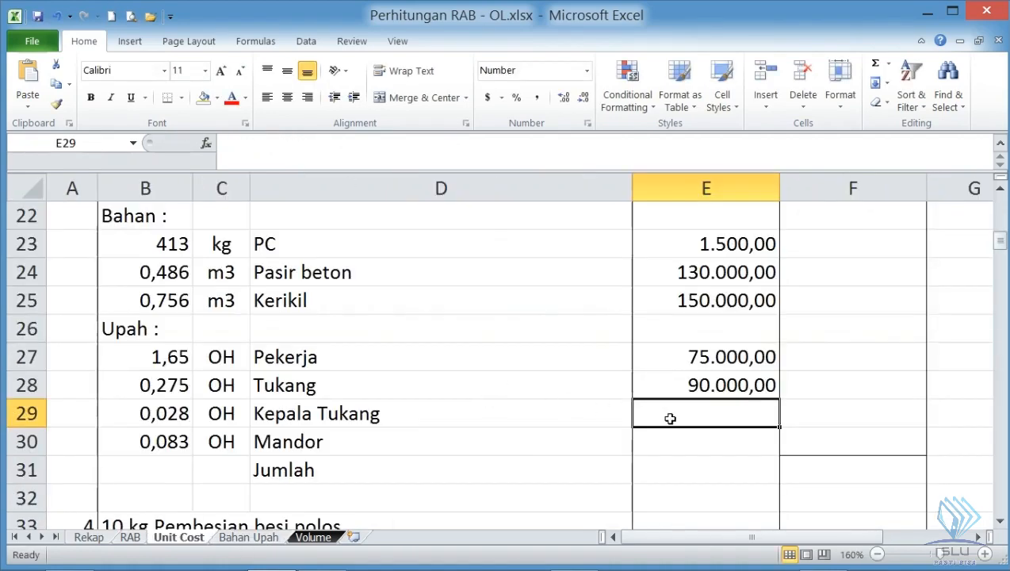
{"action": "type", "text": "="}
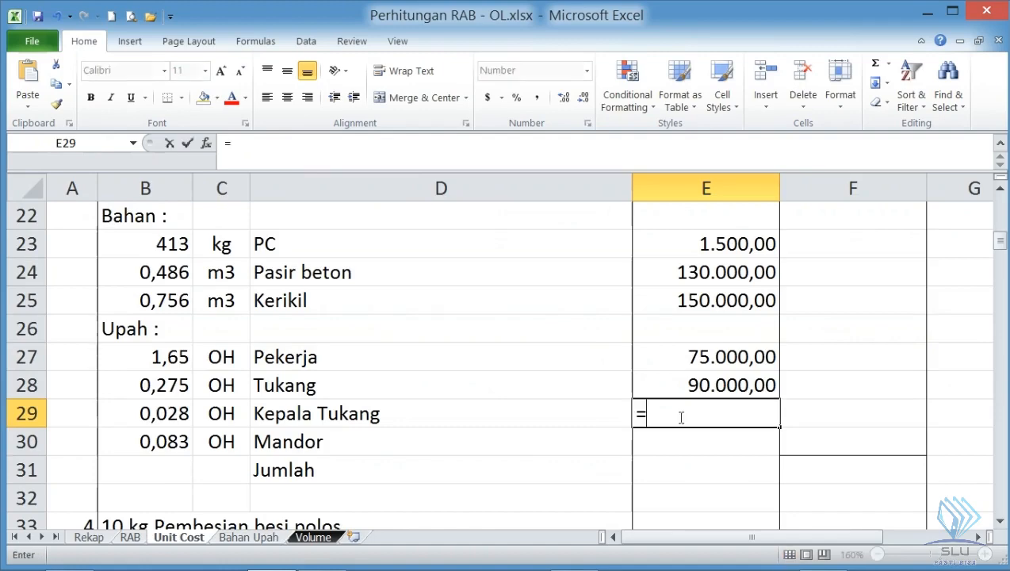
{"action": "left_click", "coordinate": [247, 537]}
{"action": "left_click", "coordinate": [512, 369]}
{"action": "key", "text": "Return"}
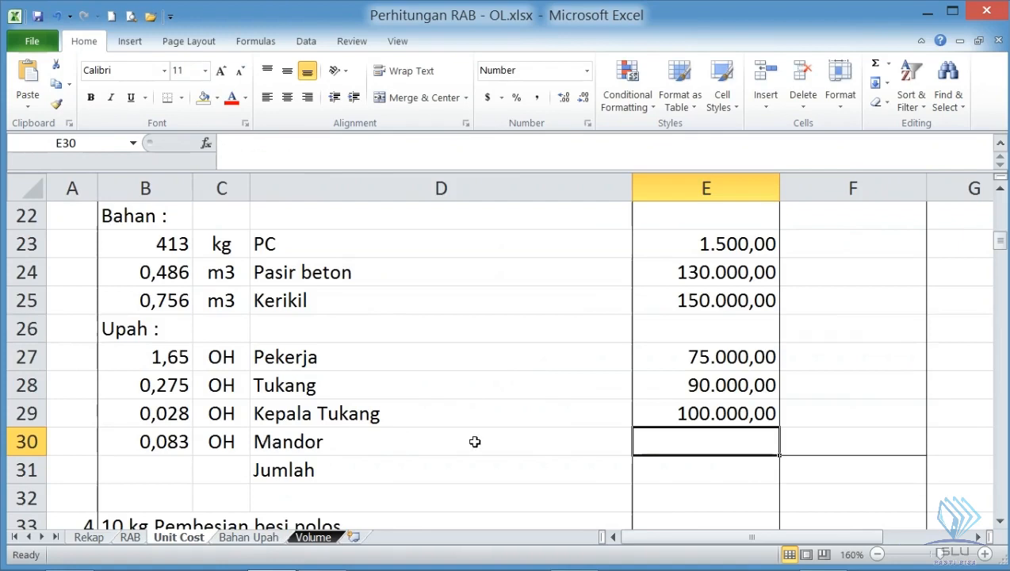
- Link the Mandor wage in E30 to the Mandor rate in cell E19 of the Bahan Upah sheet
{"action": "type", "text": "="}
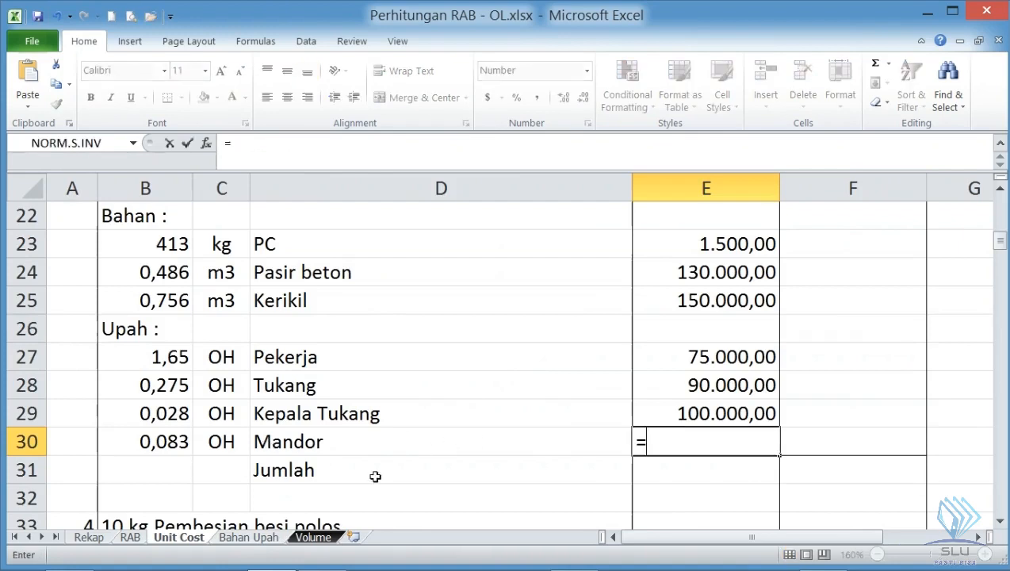
{"action": "left_click", "coordinate": [264, 539]}
{"action": "left_click", "coordinate": [507, 341]}
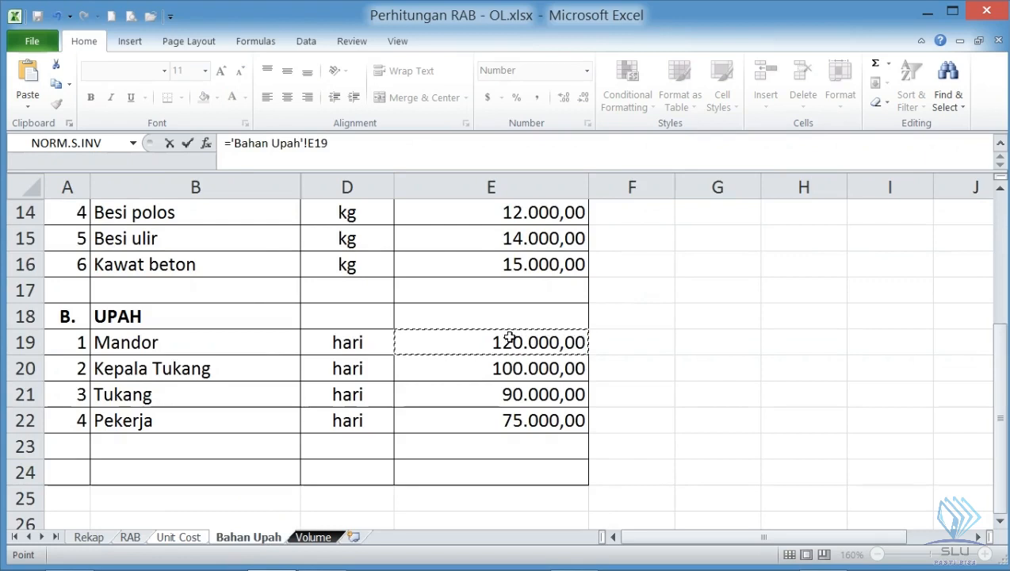
{"action": "key", "text": "Return"}
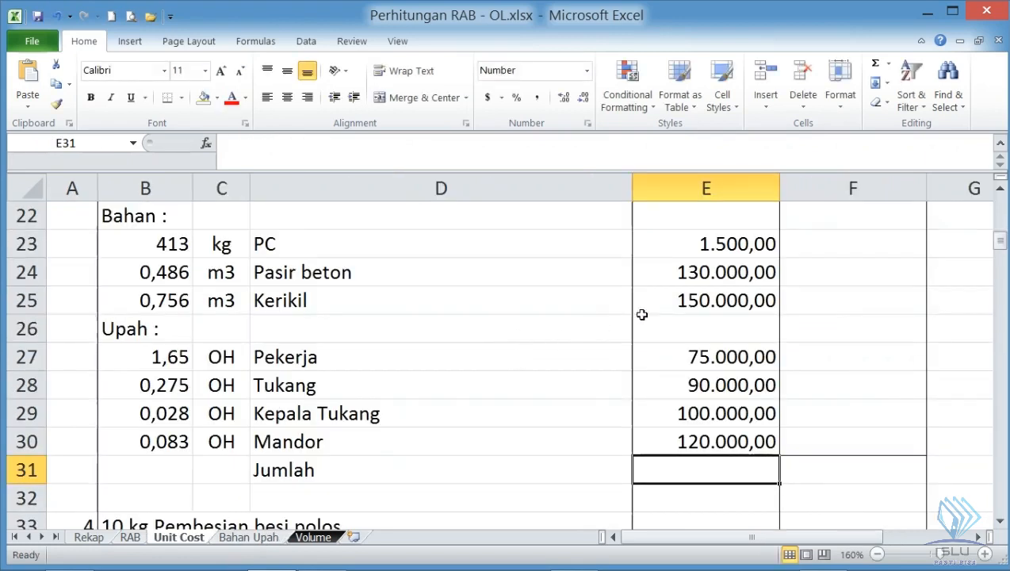
- Calculate the PC cost in F23 with =B23*E23 and fill the formula down to F25 for Pasir beton and Kerikil
{"action": "left_click", "coordinate": [814, 251]}
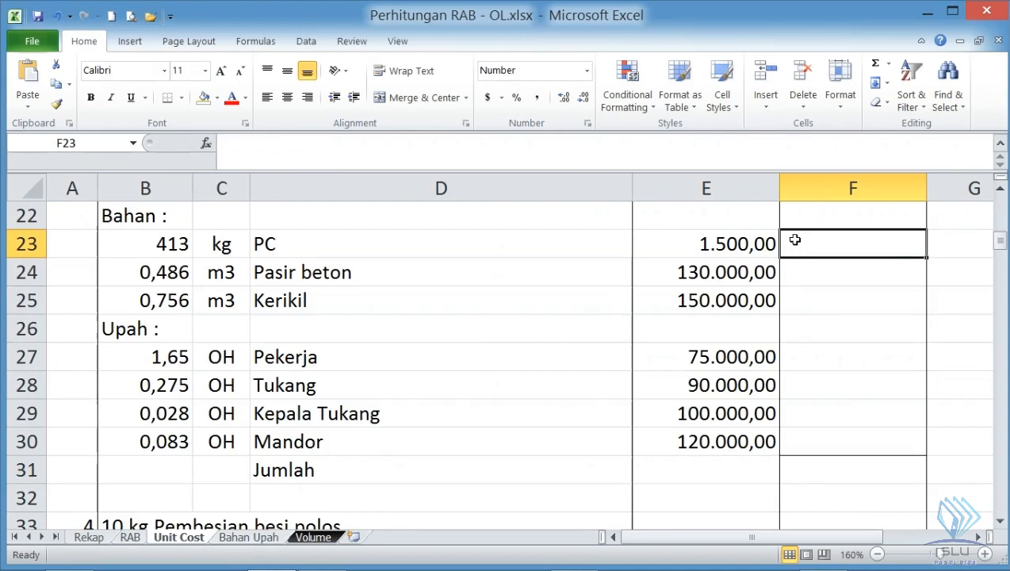
{"action": "type", "text": "="}
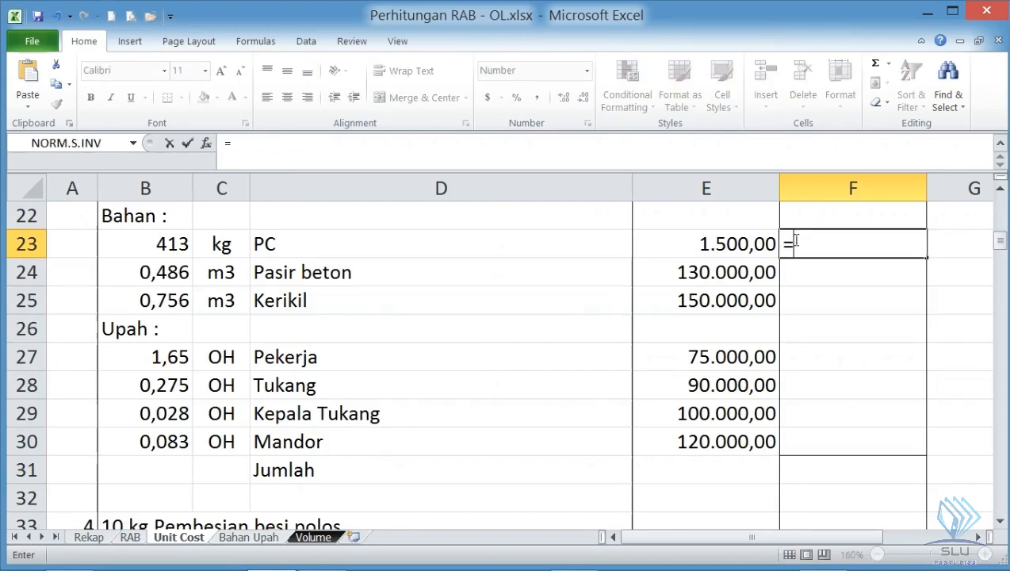
{"action": "left_click", "coordinate": [147, 241]}
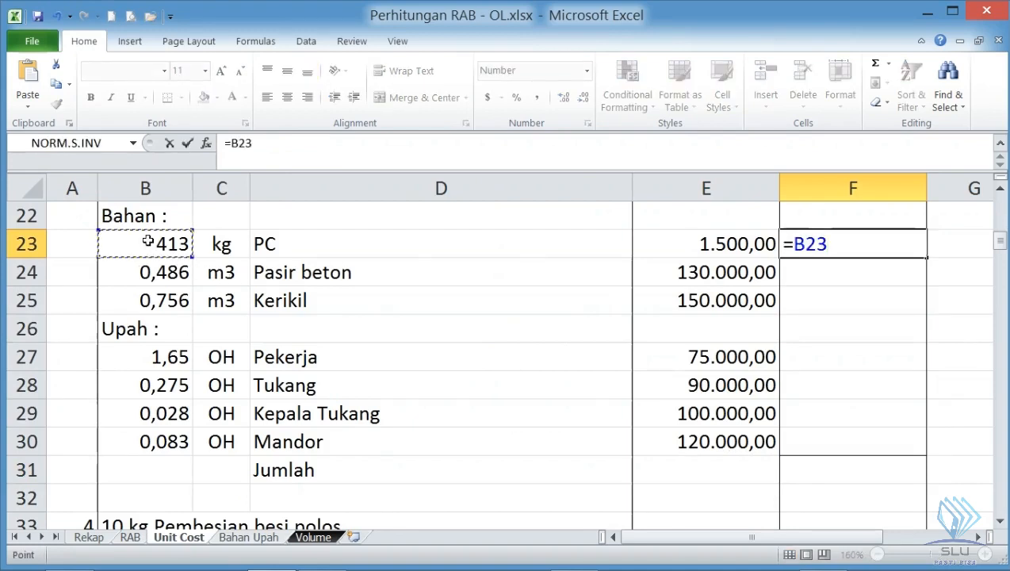
{"action": "type", "text": "*"}
{"action": "left_click", "coordinate": [678, 245]}
{"action": "key", "text": "Return"}
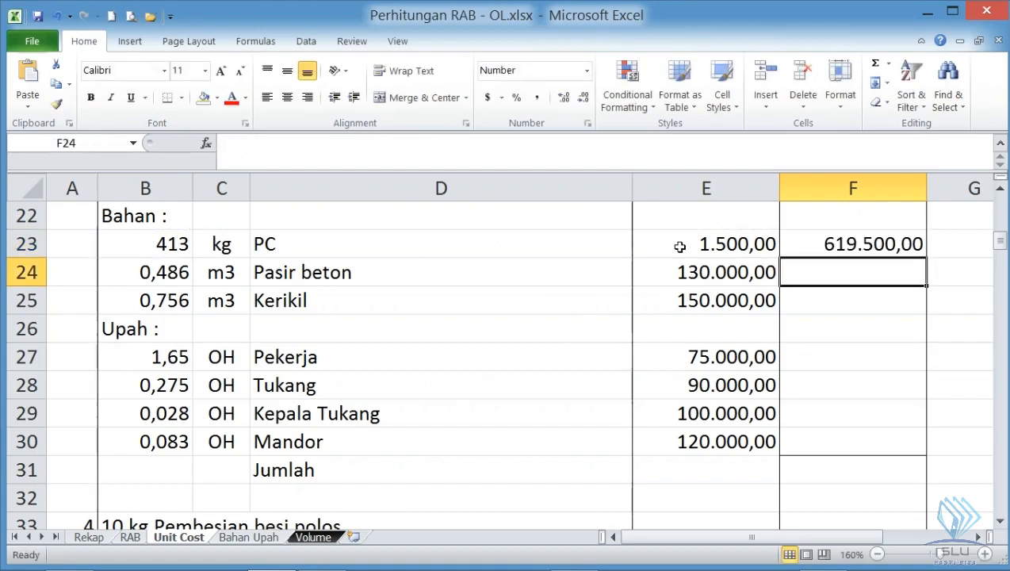
{"action": "left_click", "coordinate": [839, 244]}
{"action": "left_click_drag", "start_coordinate": [924, 257], "coordinate": [927, 299]}
- Copy the cost formula from F25 to the labour rows F27:F30, from Pekerja to Mandor
{"action": "left_click", "coordinate": [903, 300]}
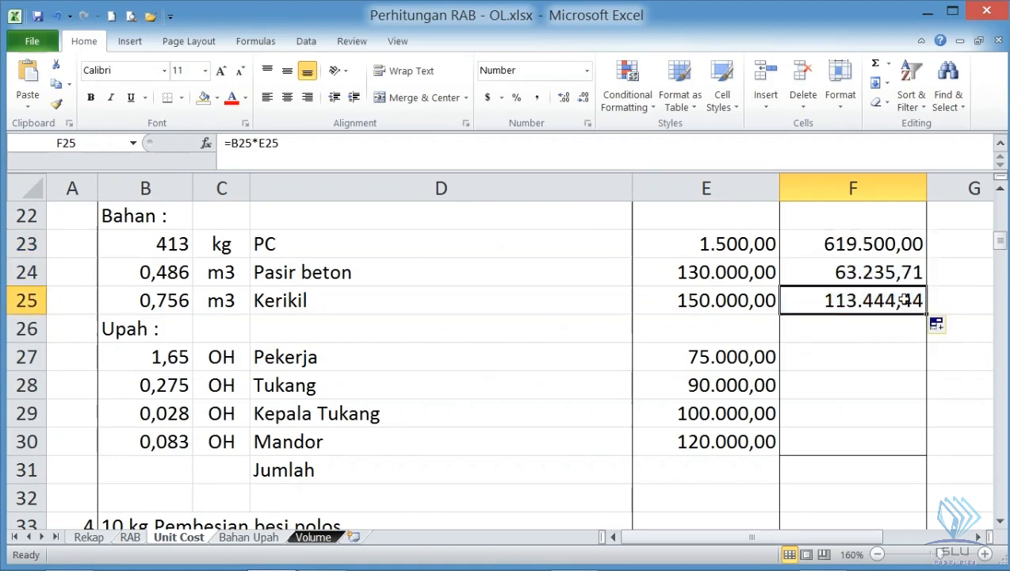
{"action": "key", "text": "ctrl+c"}
{"action": "left_click_drag", "start_coordinate": [874, 355], "coordinate": [853, 424]}
{"action": "key", "text": "Return"}
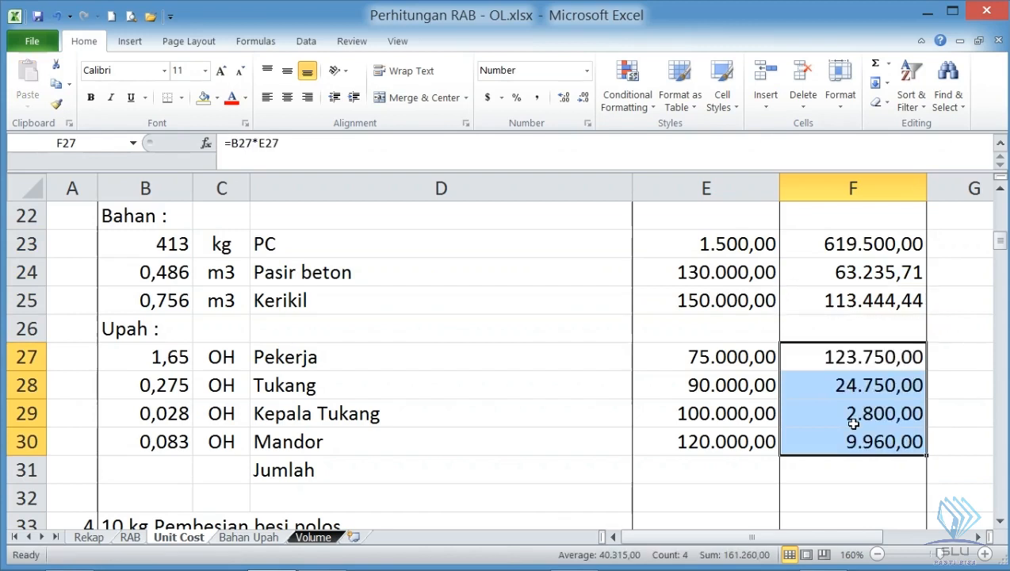
- Total the material and labour costs of 1 m3 Beton K-300 in F31 with =SUM(F23:F30)
{"action": "left_click", "coordinate": [859, 441]}
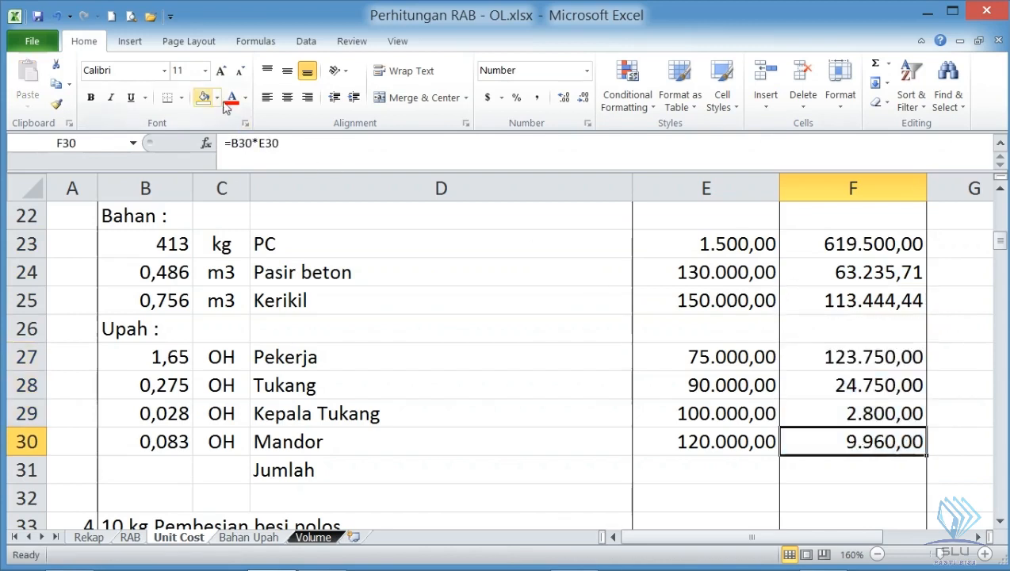
{"action": "left_click", "coordinate": [851, 462]}
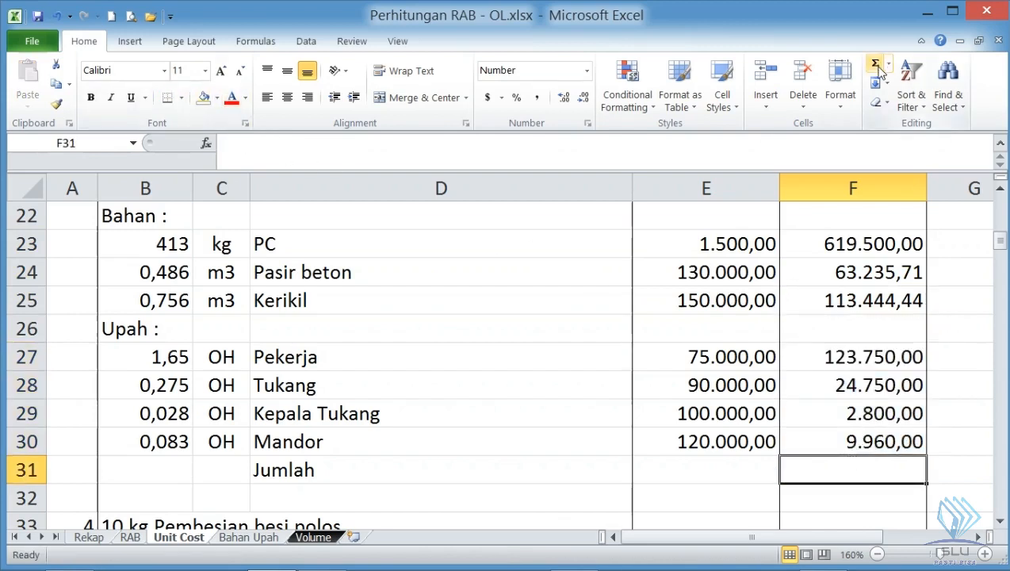
{"action": "left_click", "coordinate": [876, 69]}
{"action": "left_click_drag", "start_coordinate": [888, 243], "coordinate": [899, 442]}
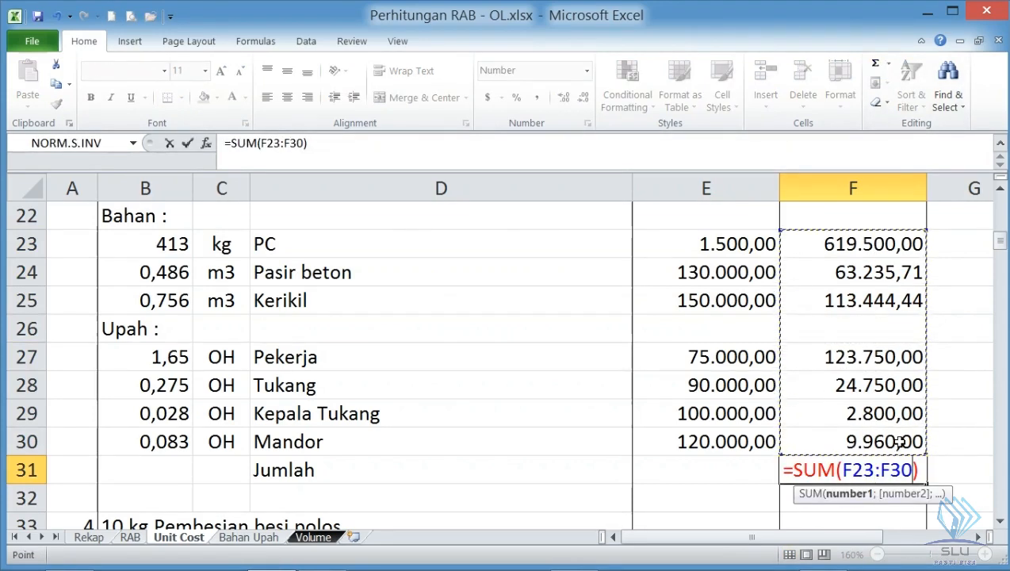
{"action": "key", "text": "Return"}
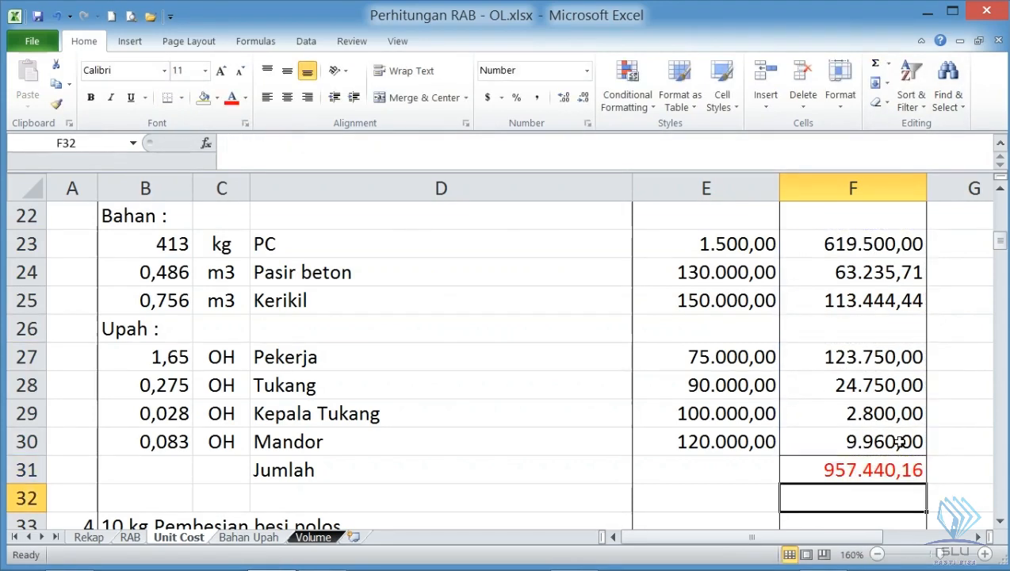
- Review the Jumlah formula in F31 against the 1 m3 Beton K-300 heading in row 21
{"action": "left_click", "coordinate": [842, 469]}
{"action": "scroll", "coordinate": [547, 473], "scroll_direction": "up", "scroll_amount": 1}
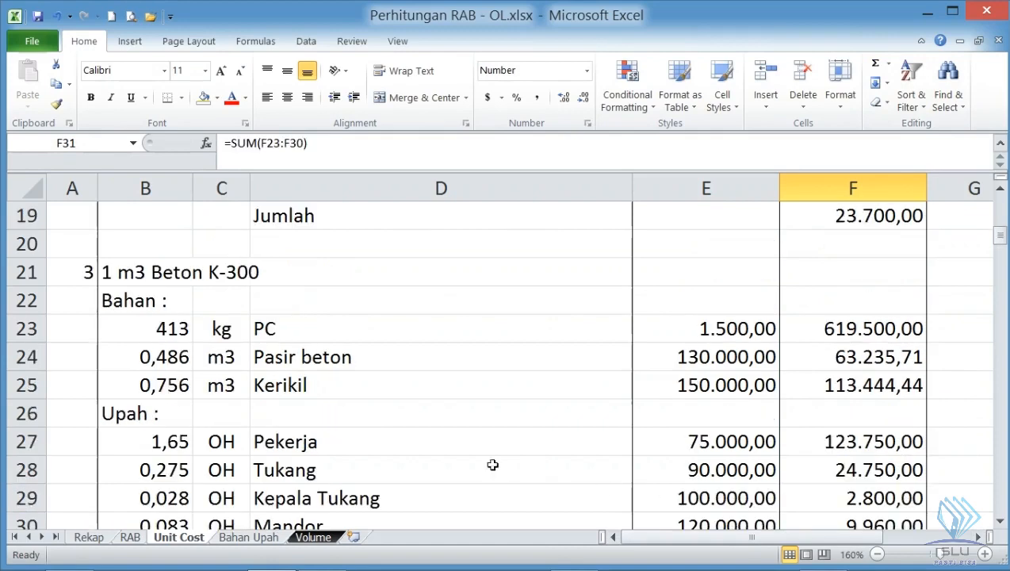
{"action": "left_click", "coordinate": [164, 271]}
{"action": "left_click", "coordinate": [213, 271]}
{"action": "scroll", "coordinate": [213, 271], "scroll_direction": "down", "scroll_amount": 2}
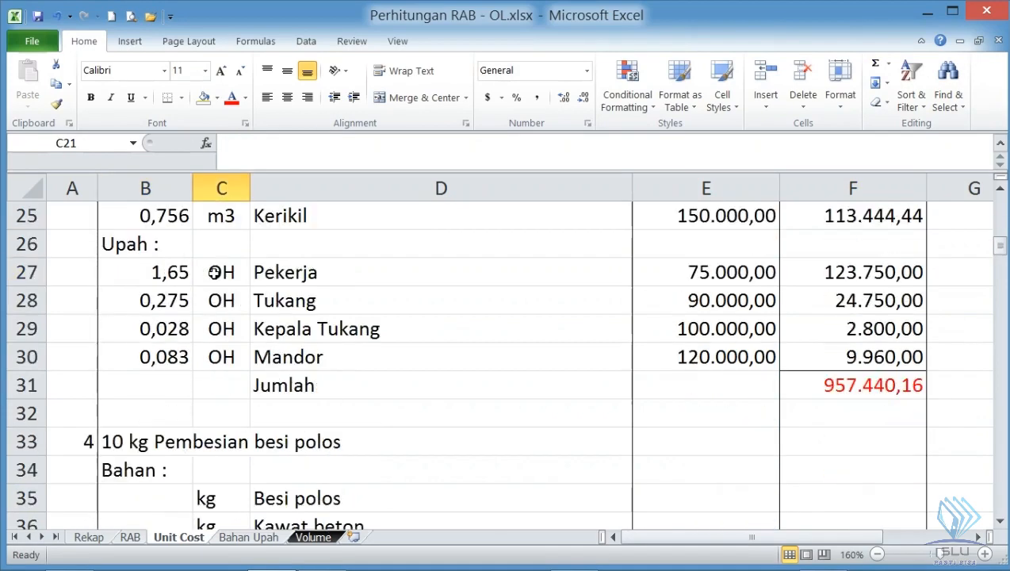
{"action": "left_click", "coordinate": [826, 383]}
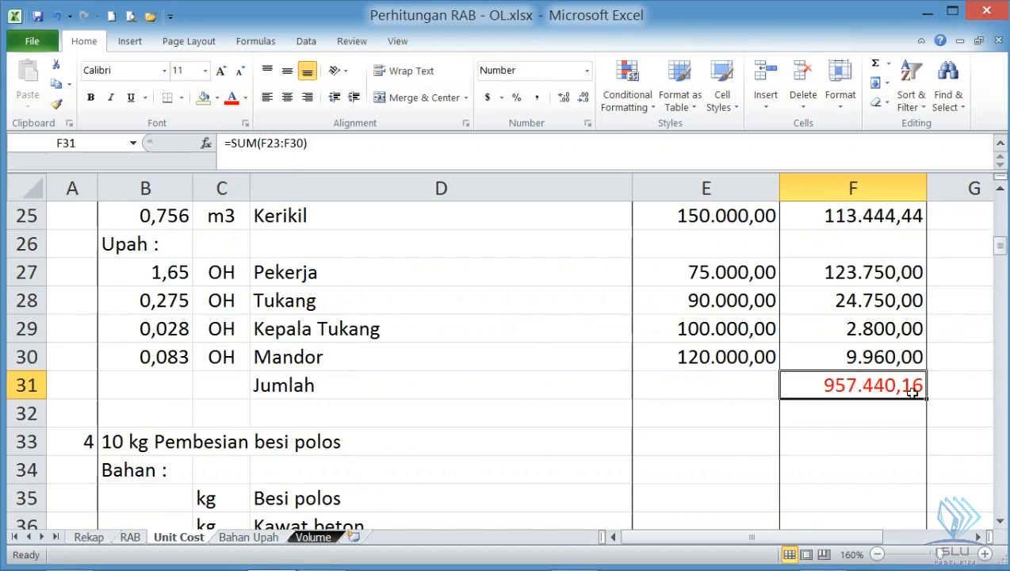
- Switch to Foxit Reader and compare the 1 m3 K-300 concrete coefficients in SNI table 6.10 and Permen PUPR table A.4.1.1.10
{"action": "key", "text": "alt+Tab"}
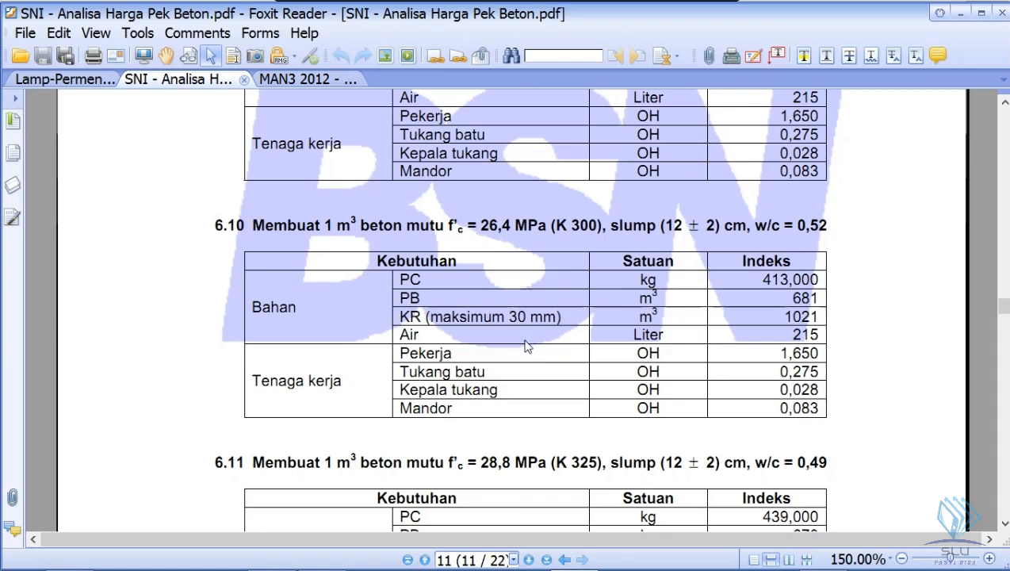
{"action": "left_click", "coordinate": [84, 80]}
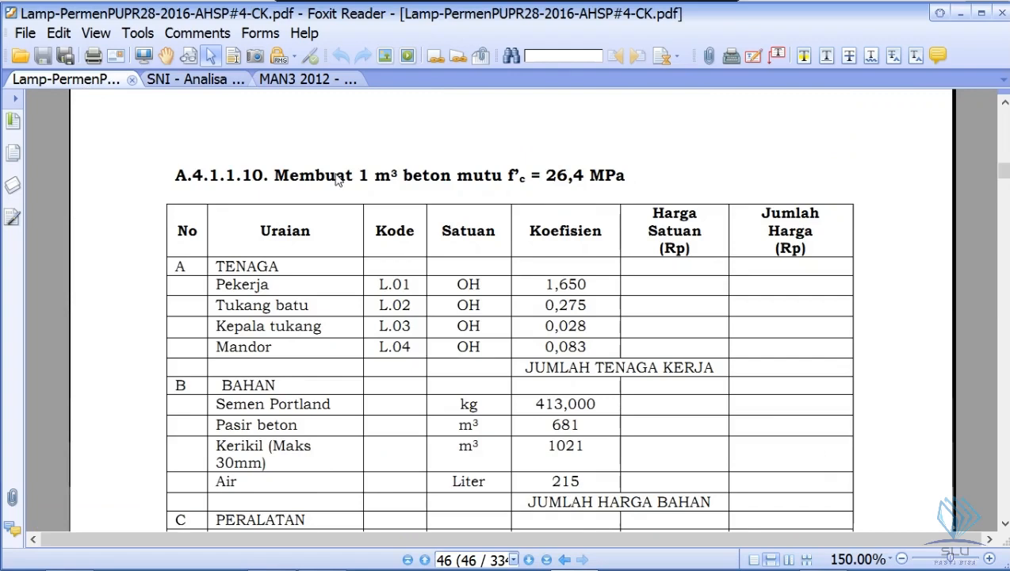
{"action": "left_click", "coordinate": [220, 83]}
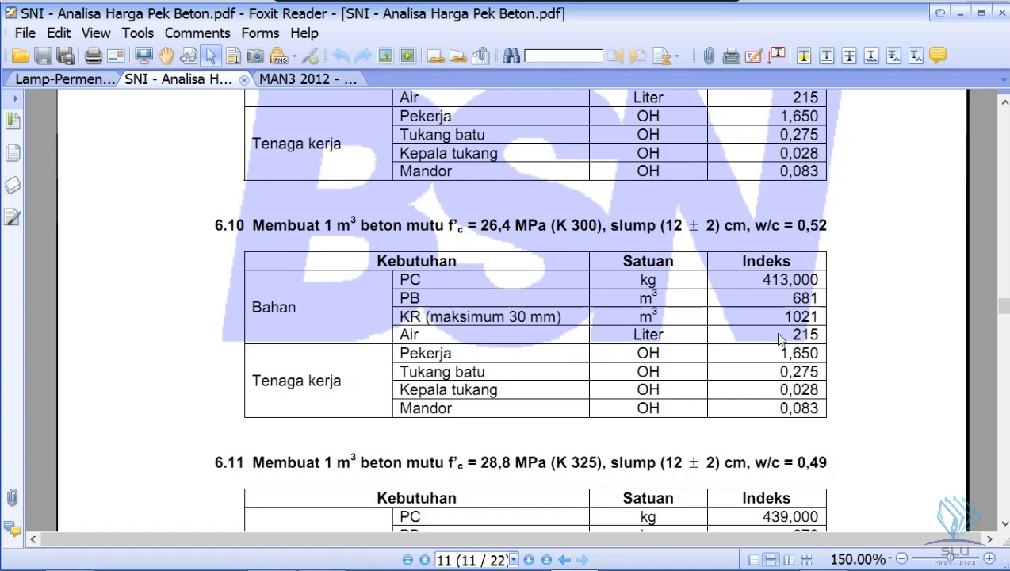
{"action": "left_click", "coordinate": [57, 80]}
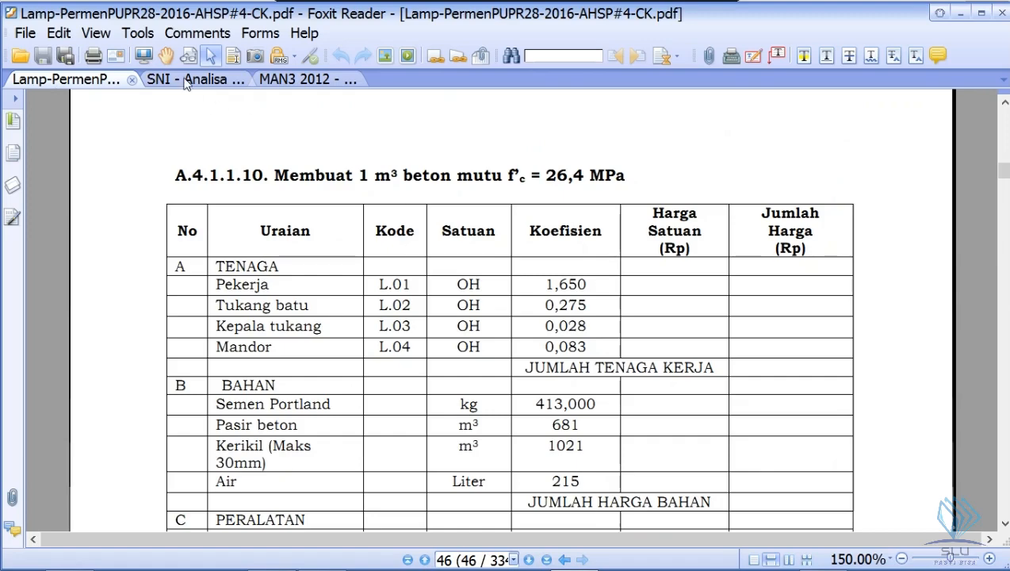
{"action": "left_click", "coordinate": [185, 80]}
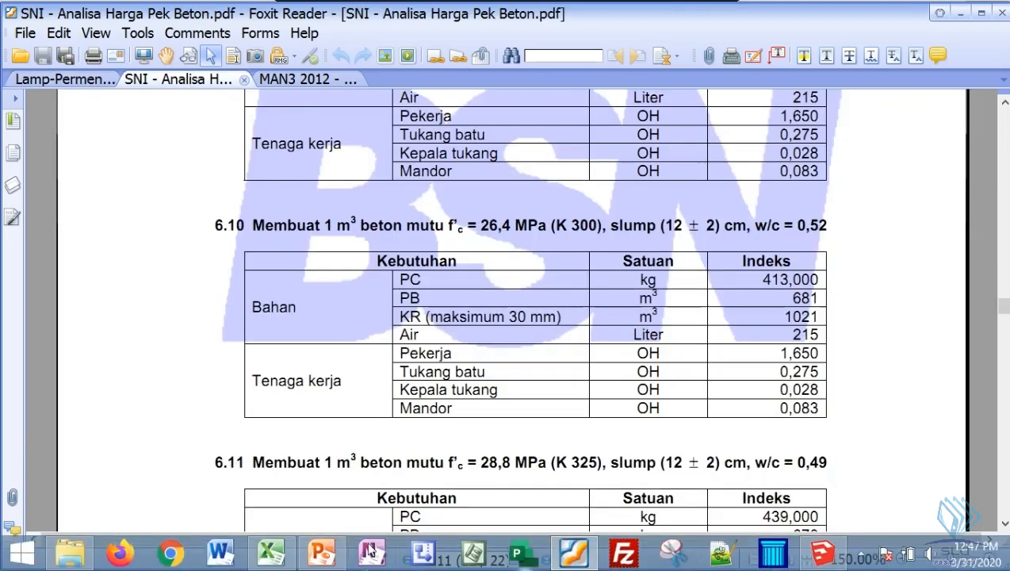
- Return to the Unit Cost sheet in Excel and check the Kerikil coefficient formula in B25 and its unit in C25
{"action": "left_click", "coordinate": [274, 552]}
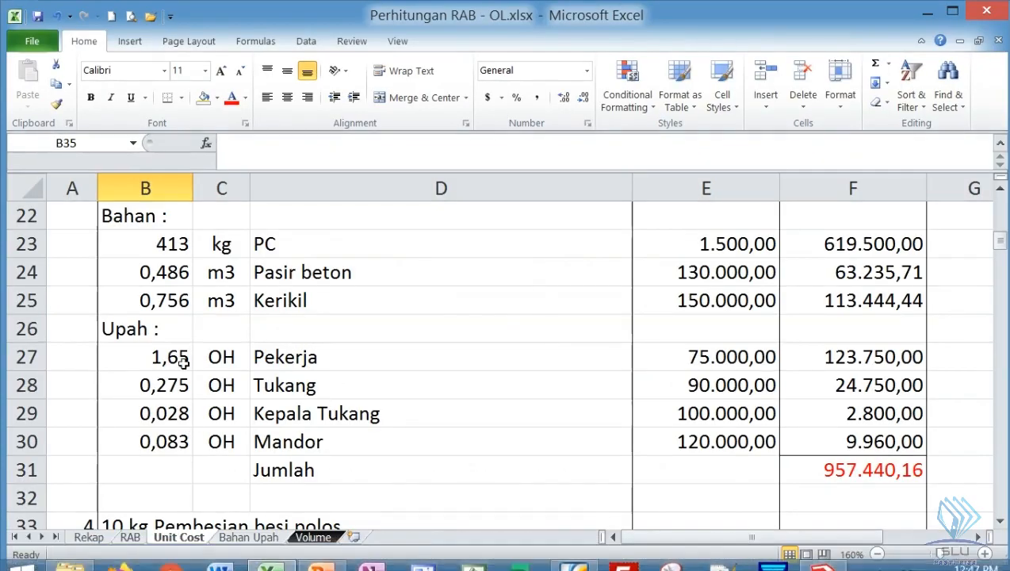
{"action": "scroll", "coordinate": [213, 277], "scroll_direction": "up", "scroll_amount": 1}
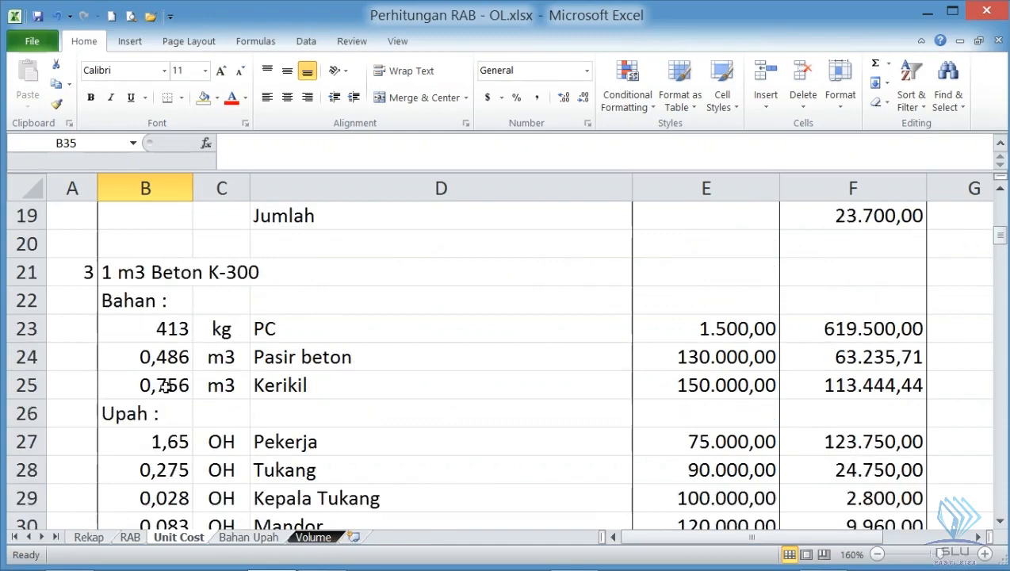
{"action": "left_click", "coordinate": [165, 386]}
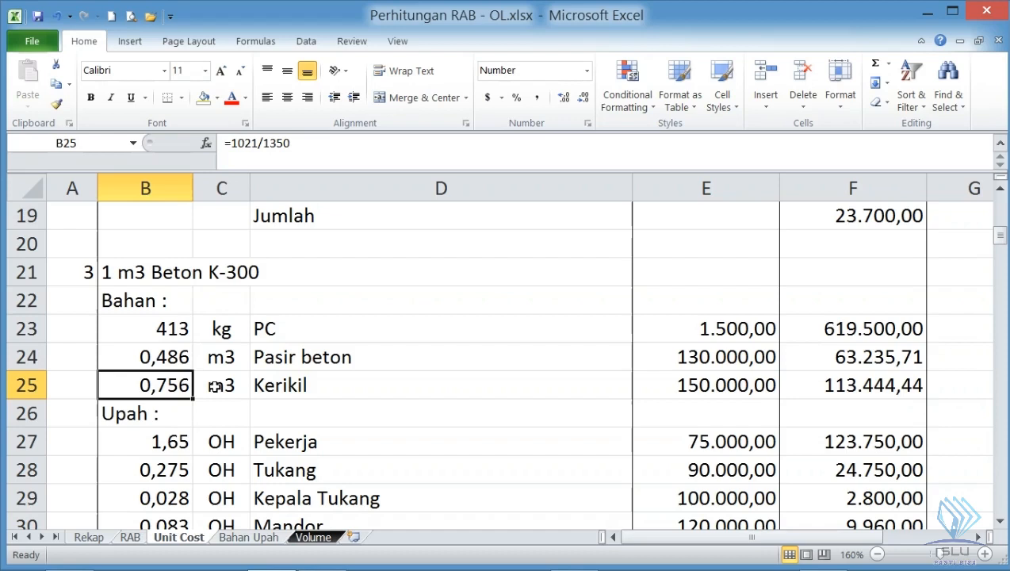
{"action": "left_click", "coordinate": [215, 386]}
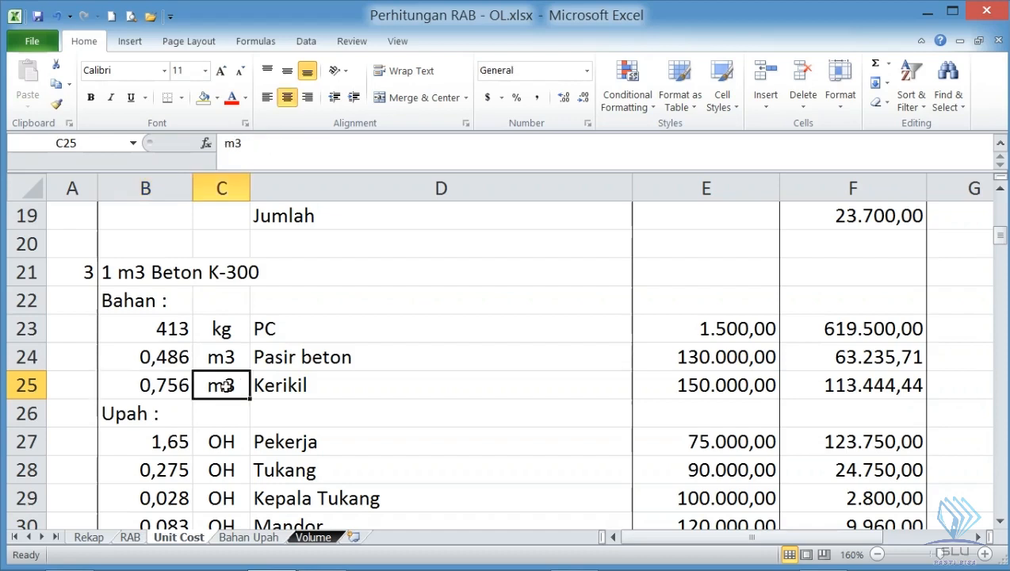
{"action": "left_click", "coordinate": [181, 382]}
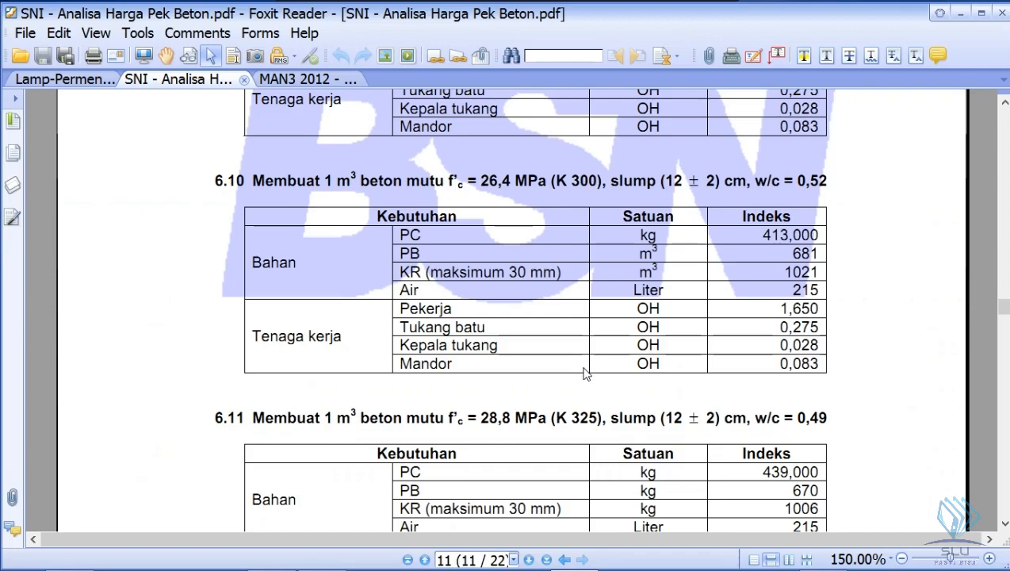
- Find and compare the Pembesian 10 kg coefficients in SNI table 6.17 and Permen PUPR table A.4.1.1.17 in Foxit Reader
{"action": "scroll", "coordinate": [587, 371], "scroll_direction": "down", "scroll_amount": 20}
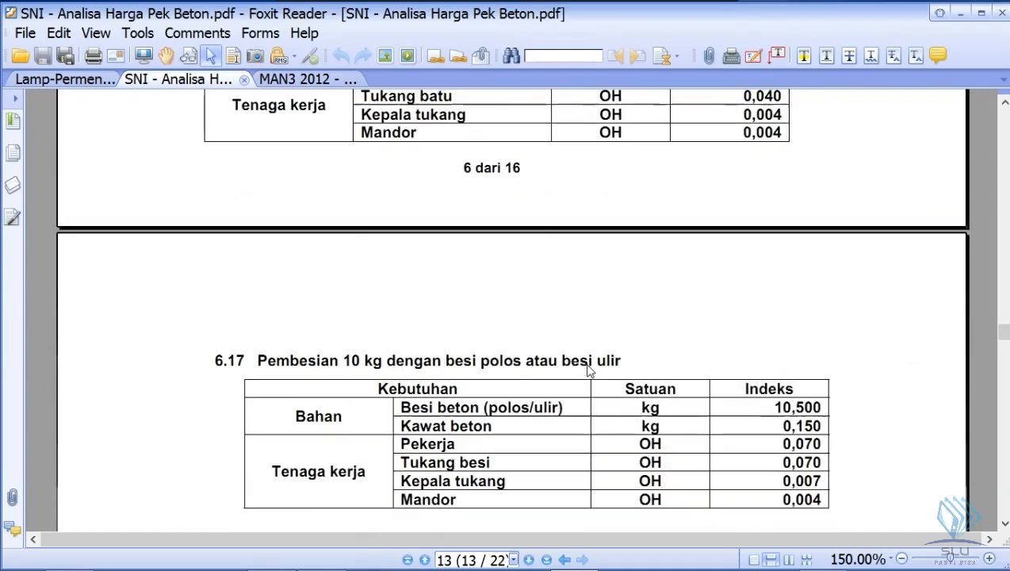
{"action": "scroll", "coordinate": [586, 371], "scroll_direction": "down", "scroll_amount": 3}
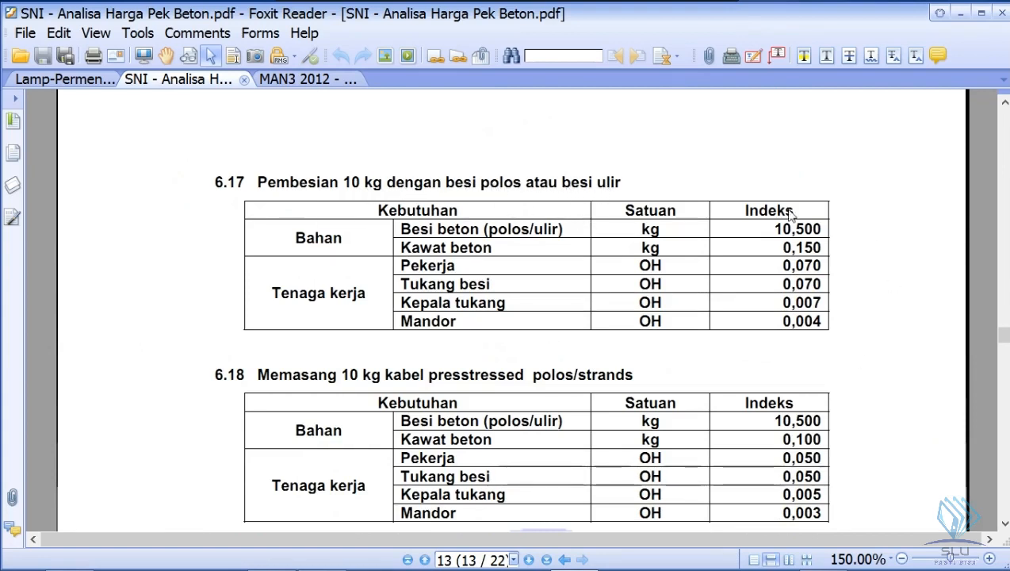
{"action": "left_click", "coordinate": [59, 79]}
{"action": "scroll", "coordinate": [468, 290], "scroll_direction": "down", "scroll_amount": 5}
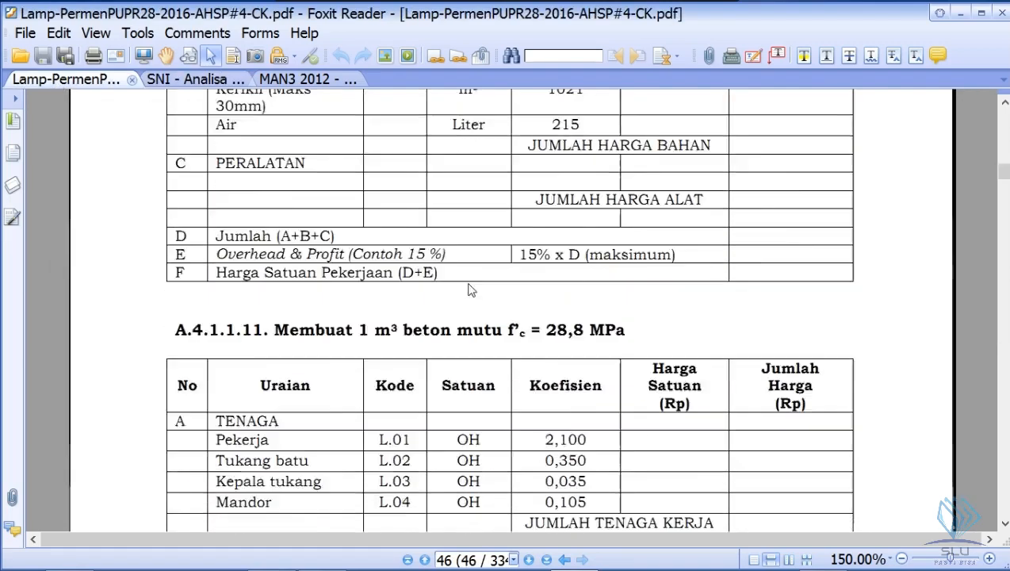
{"action": "scroll", "coordinate": [468, 291], "scroll_direction": "down", "scroll_amount": 20}
{"action": "scroll", "coordinate": [439, 351], "scroll_direction": "down", "scroll_amount": 1}
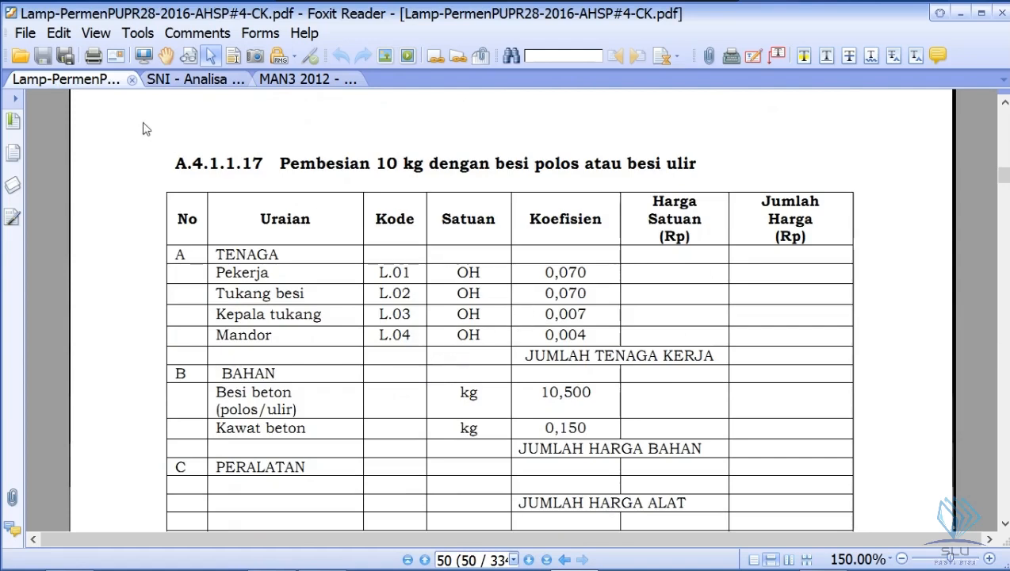
{"action": "left_click", "coordinate": [170, 80]}
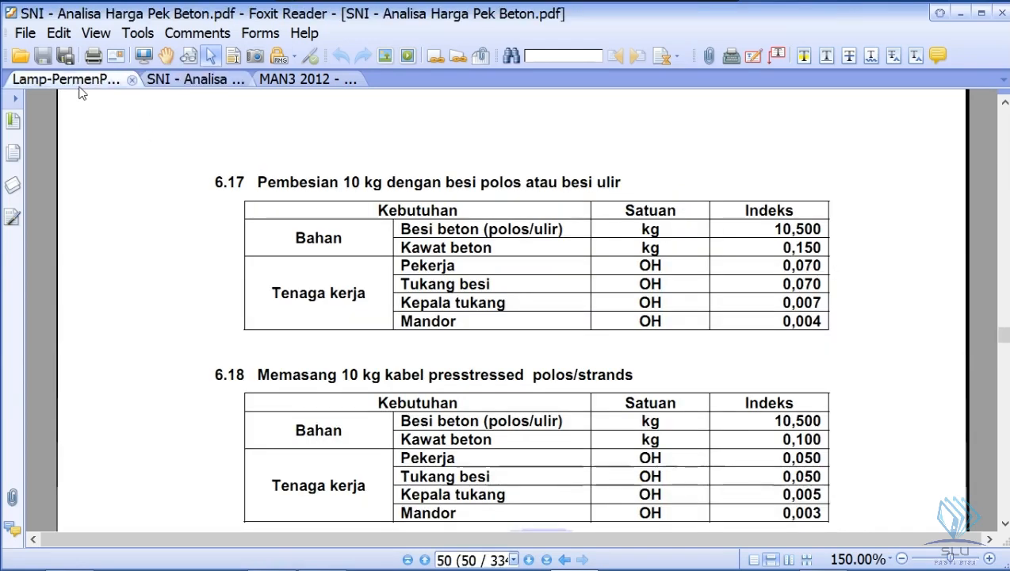
{"action": "left_click", "coordinate": [79, 86]}
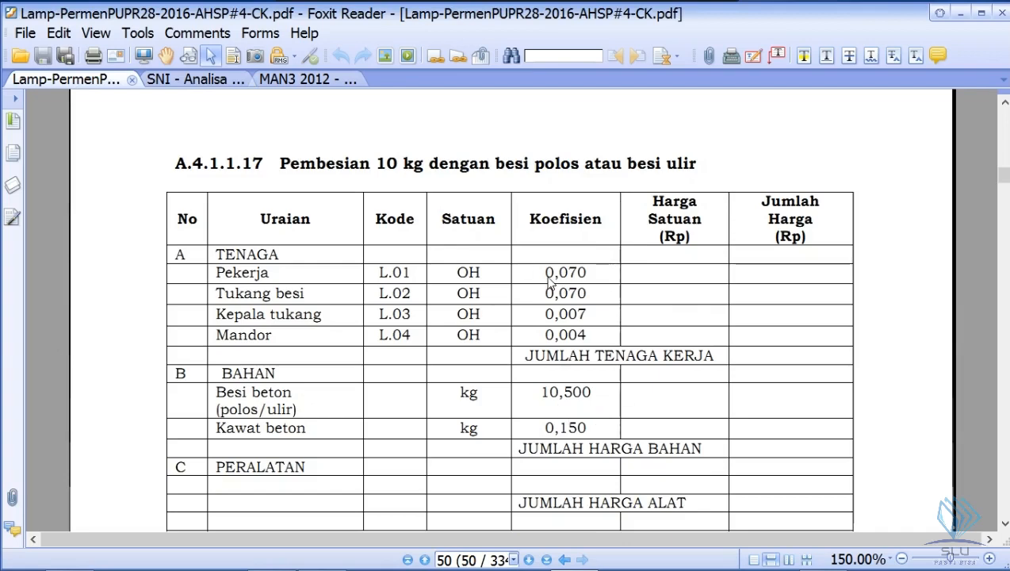
{"action": "left_click", "coordinate": [198, 81]}
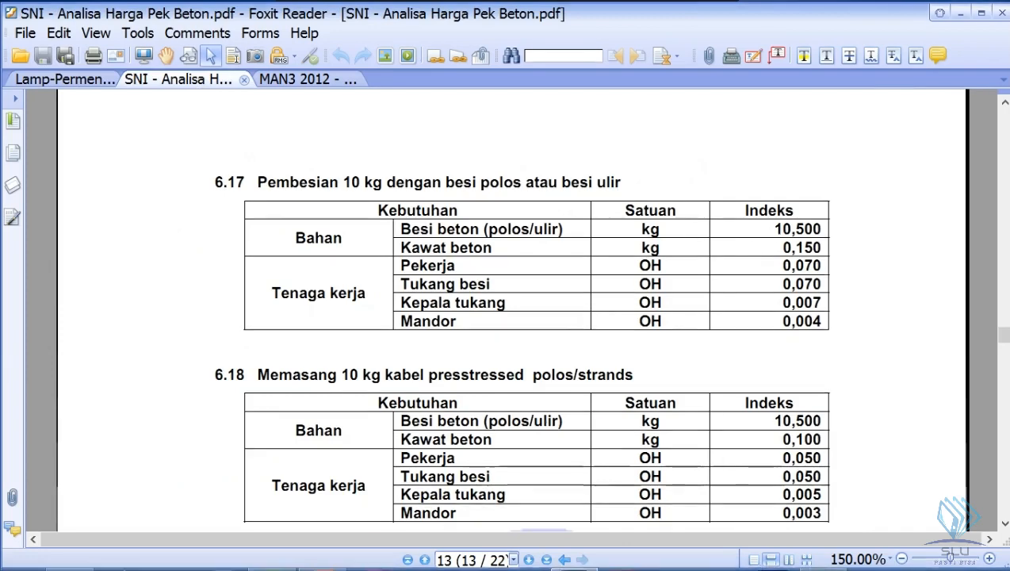
- In Excel, enter the SNI coefficient 10,5 for Besi polos in B35 under 10 kg Pembesian besi polos
{"action": "left_click", "coordinate": [271, 552]}
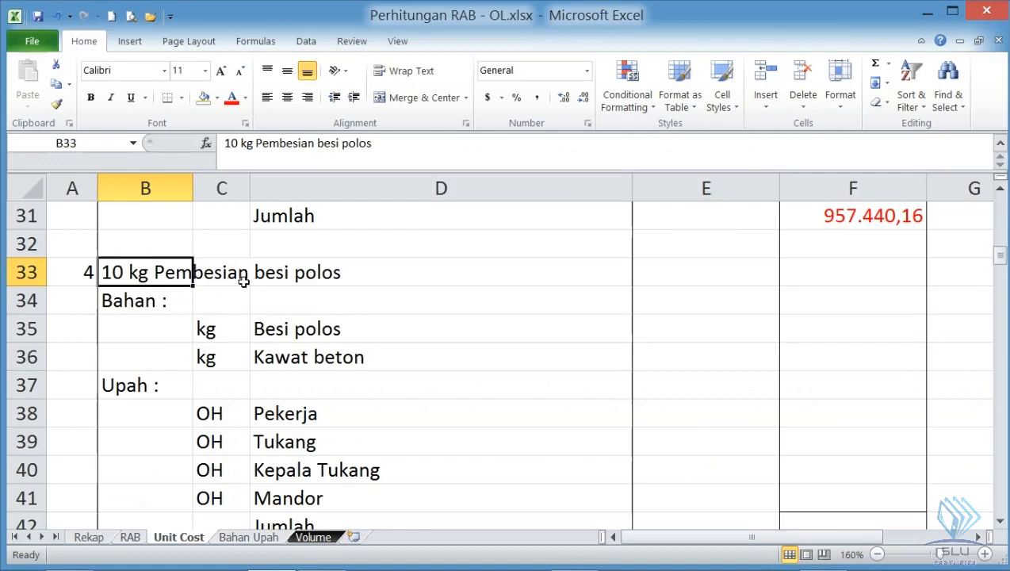
{"action": "left_click", "coordinate": [151, 330]}
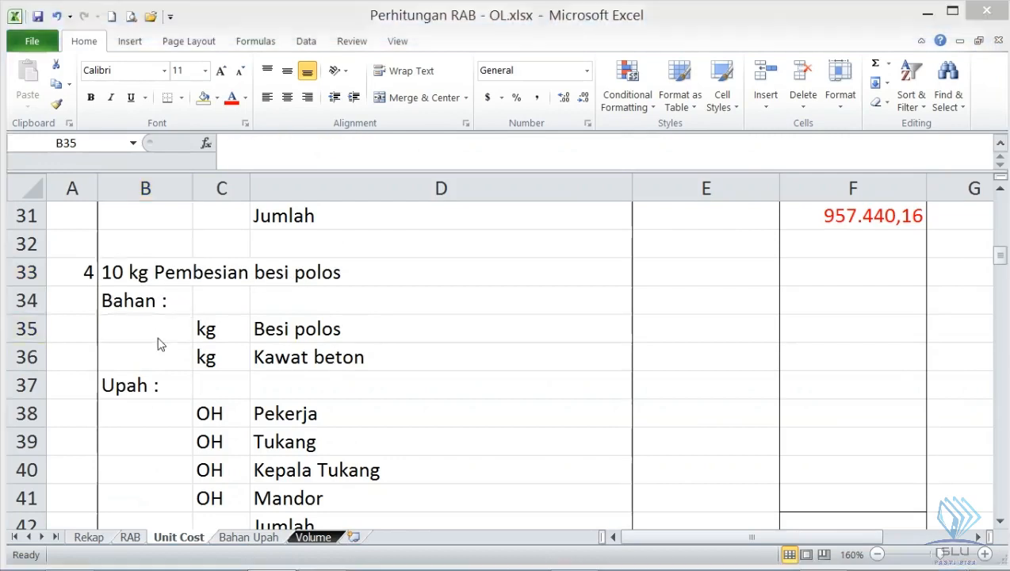
{"action": "key", "text": "alt+Tab"}
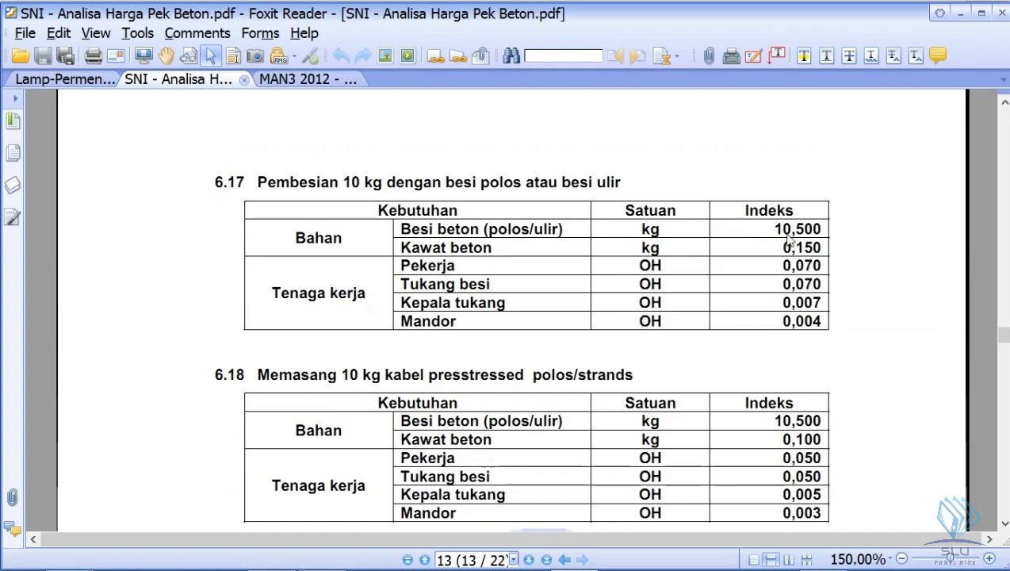
{"action": "key", "text": "alt+Tab"}
{"action": "type", "text": "10,5"}
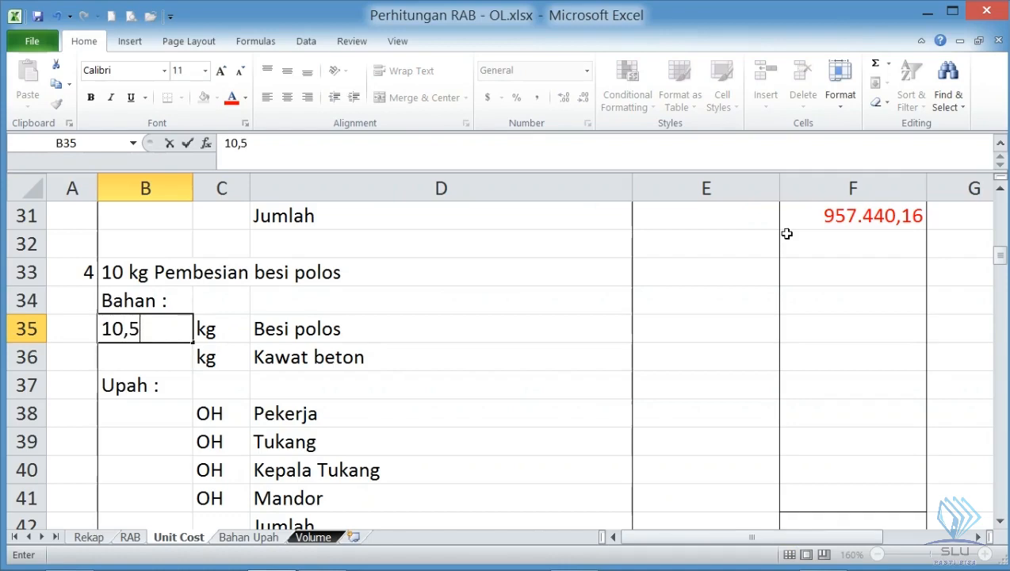
{"action": "key", "text": "Return"}
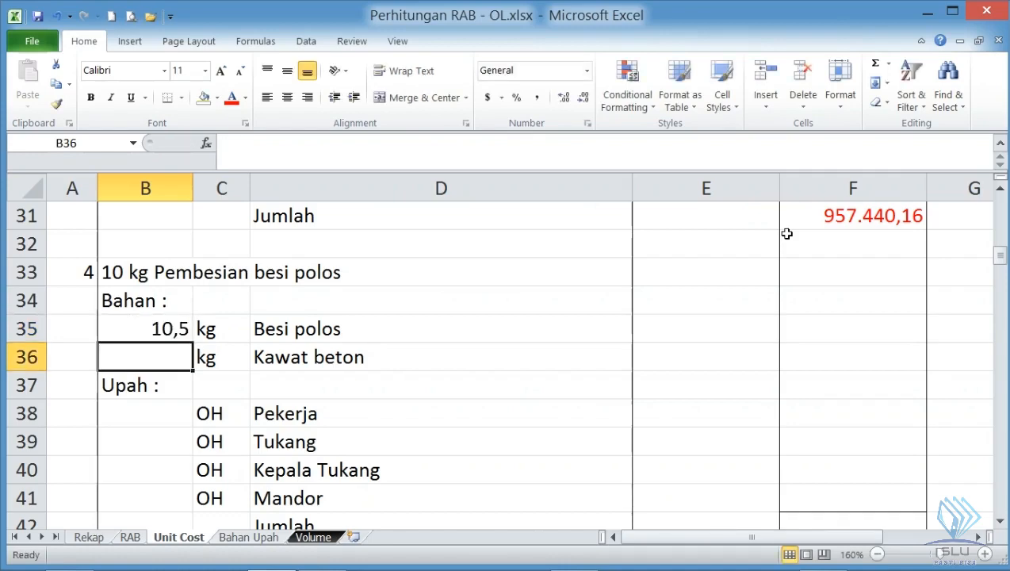
- Check the Kawat beton index in SNI table 6.17 and enter 0,15 in B36
{"action": "key", "text": "alt+Tab"}
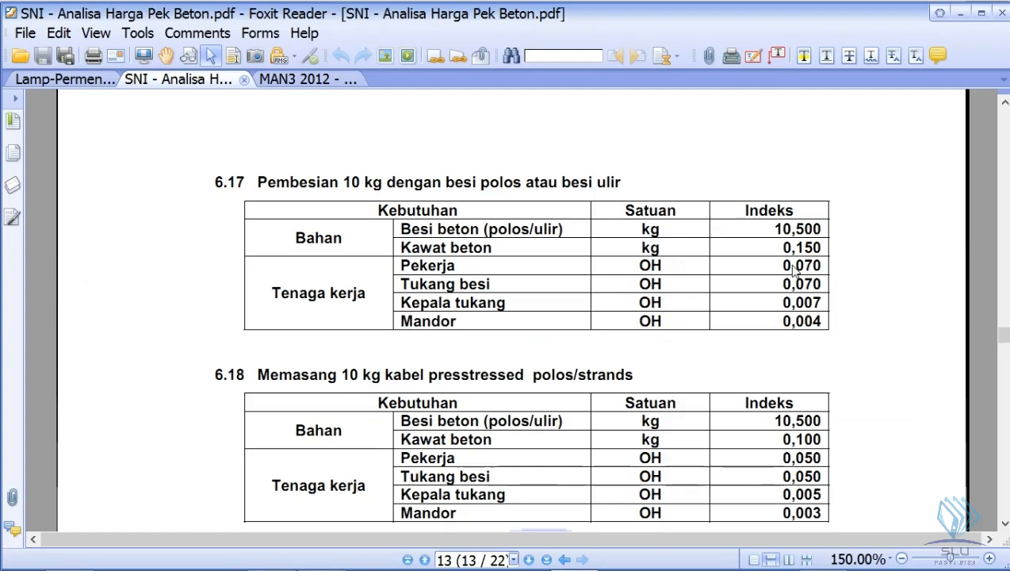
{"action": "key", "text": "alt+Tab"}
{"action": "type", "text": "0,15"}
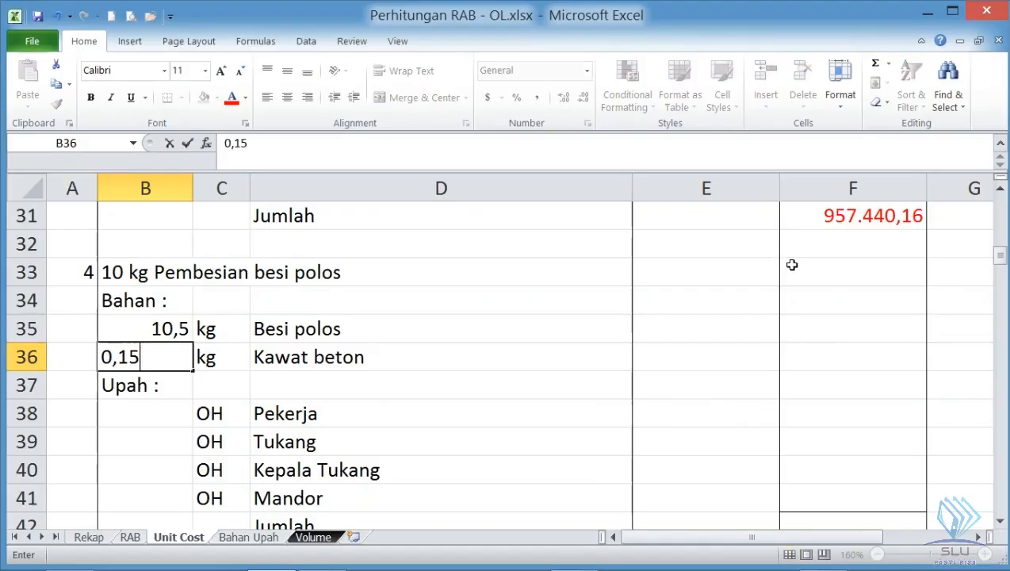
{"action": "key", "text": "Return"}
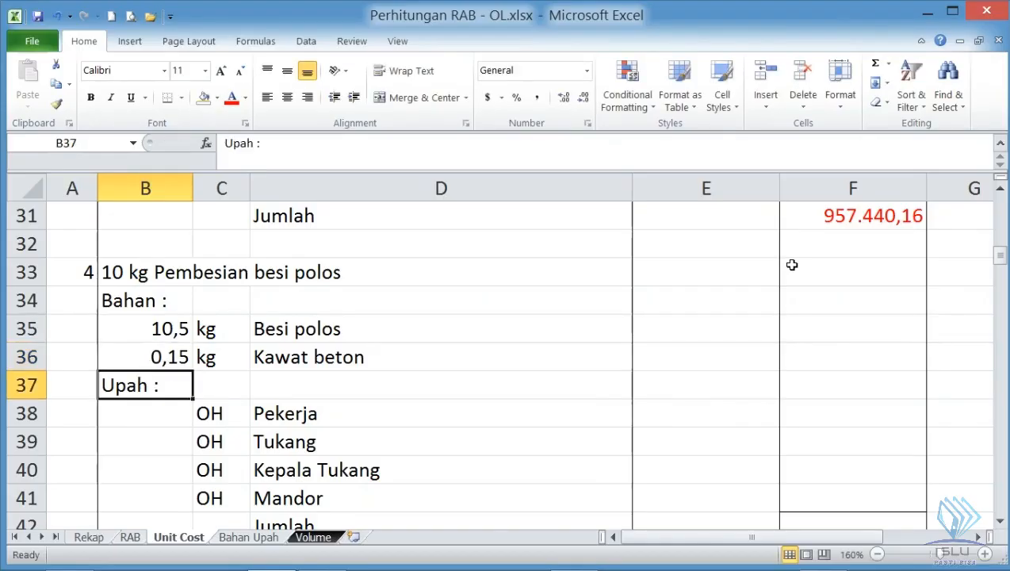
- Look up the labour indices in SNI table 6.17 and enter 0,07 for Pekerja in B38 and 0,07 for Tukang in B39
{"action": "left_click", "coordinate": [187, 413]}
{"action": "scroll", "coordinate": [198, 415], "scroll_direction": "down", "scroll_amount": 1}
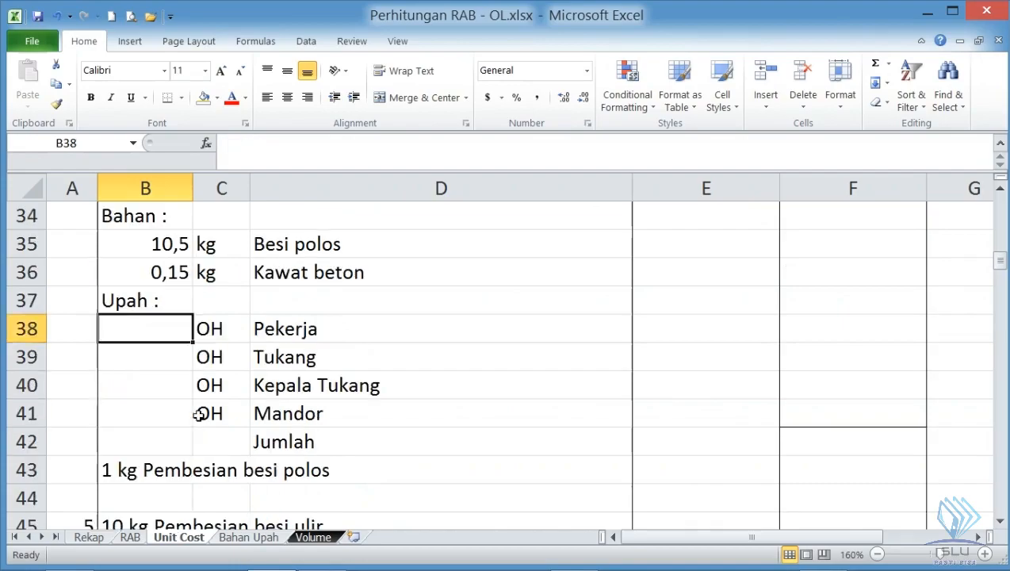
{"action": "key", "text": "alt+Tab"}
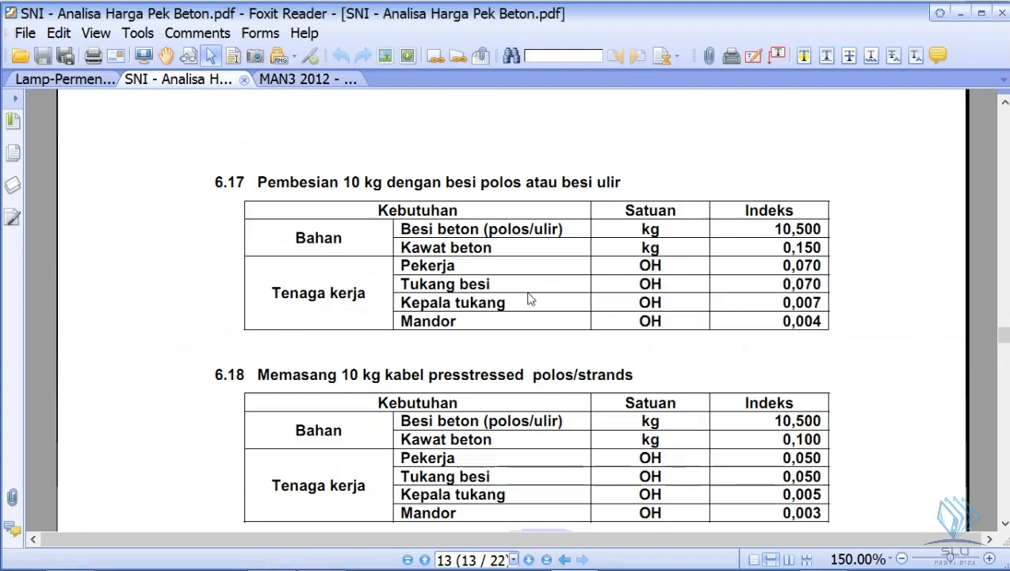
{"action": "key", "text": "alt+Tab"}
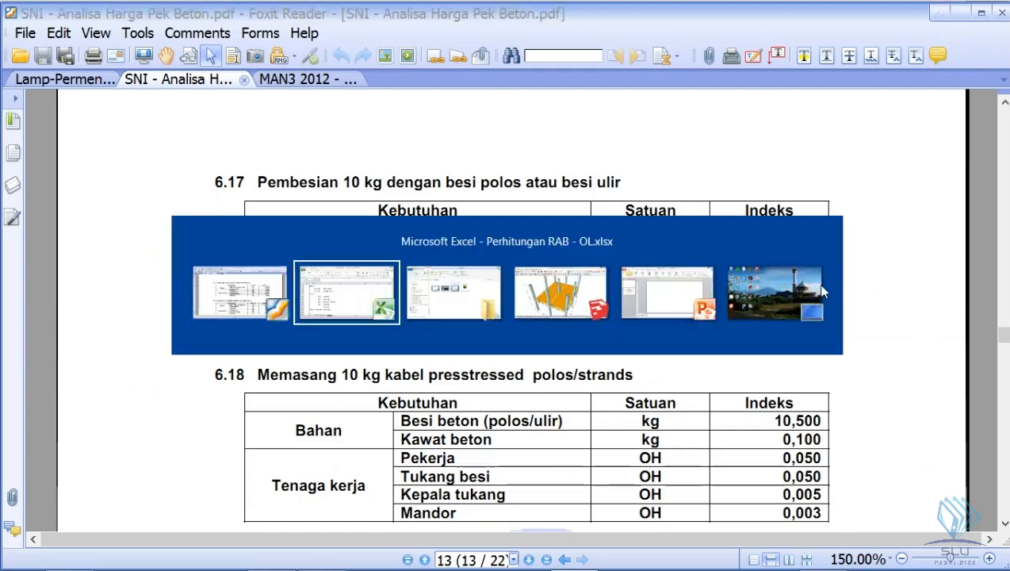
{"action": "type", "text": "0,07"}
{"action": "key", "text": "Return"}
{"action": "type", "text": "0,07"}
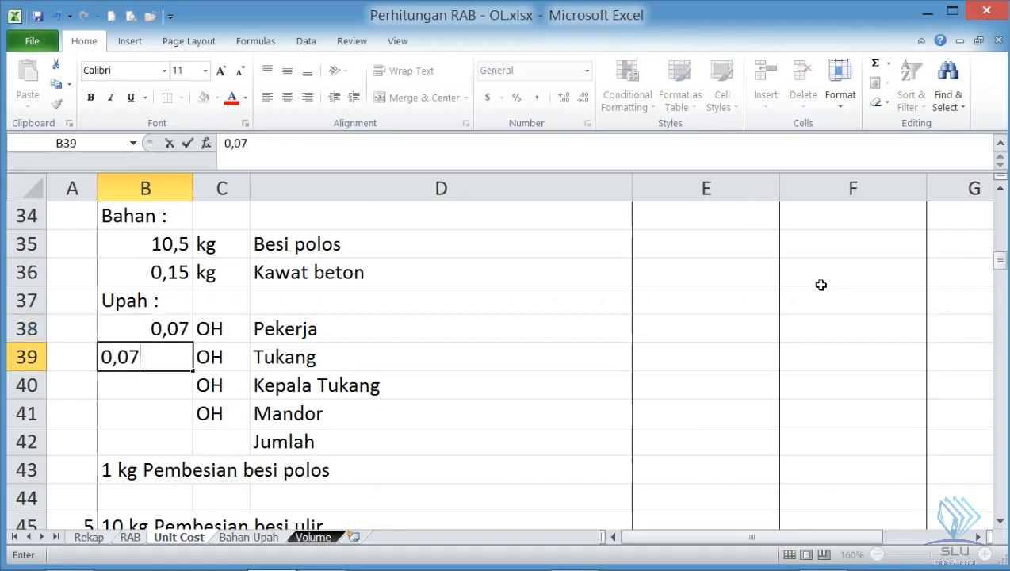
{"action": "key", "text": "Return"}
- Check the remaining indices in SNI table 6.17 and enter 0,007 for Kepala Tukang in B40 and 0,004 for Mandor in B41
{"action": "key", "text": "alt+Tab"}
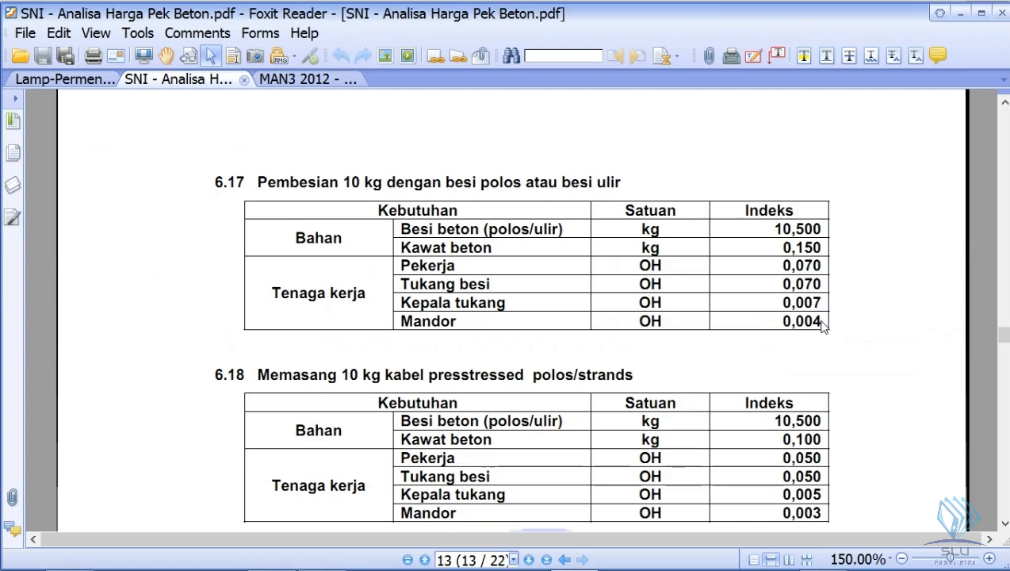
{"action": "key", "text": "alt+Tab"}
{"action": "type", "text": "0,007"}
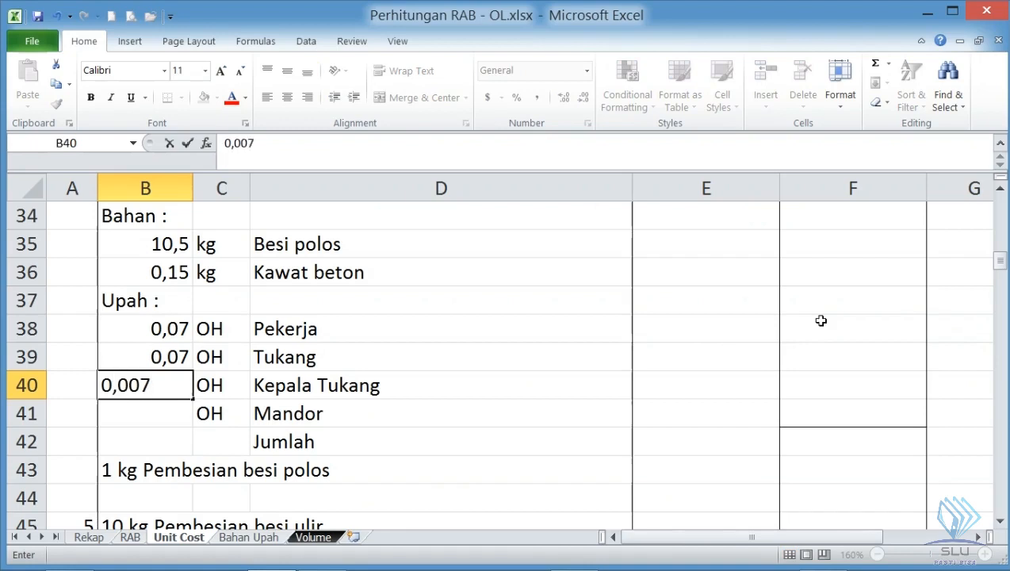
{"action": "key", "text": "Return"}
{"action": "type", "text": "0,004"}
{"action": "key", "text": "Return"}
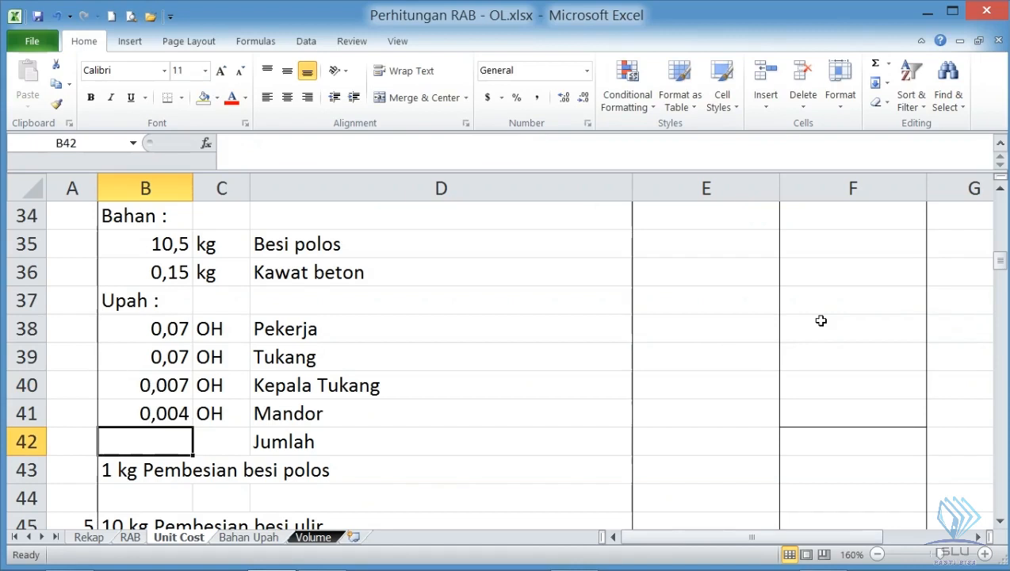
- Link the Besi polos price in E35 to 'Bahan Upah'!E14 and the Kawat beton price in E36 to 'Bahan Upah'!E16
{"action": "left_click", "coordinate": [729, 247]}
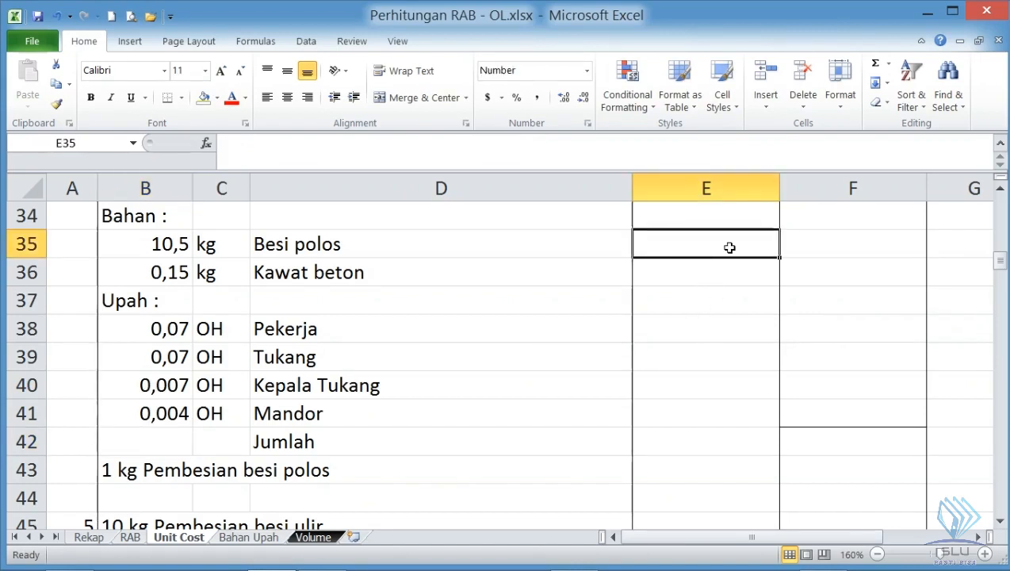
{"action": "type", "text": "="}
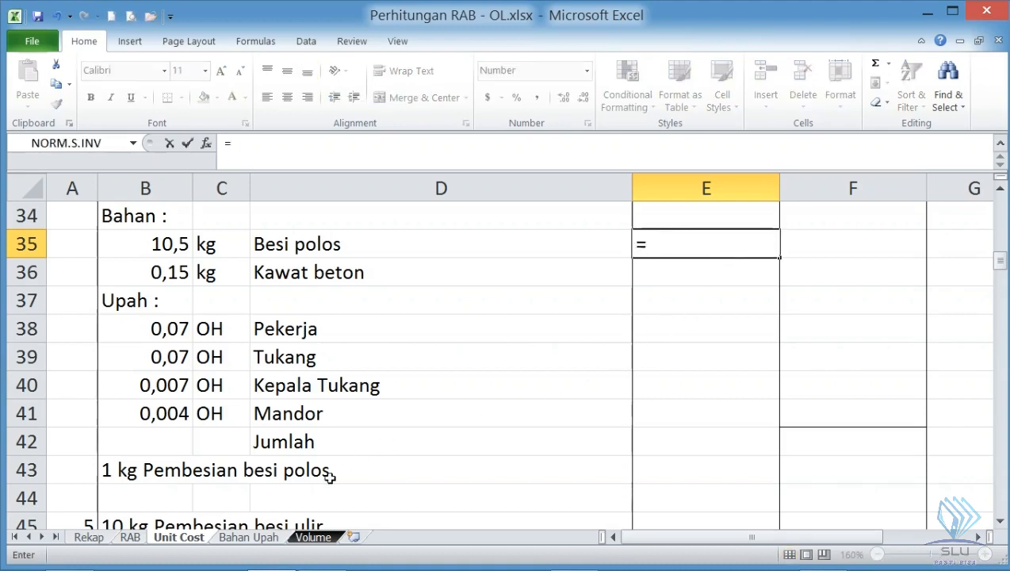
{"action": "left_click", "coordinate": [266, 537]}
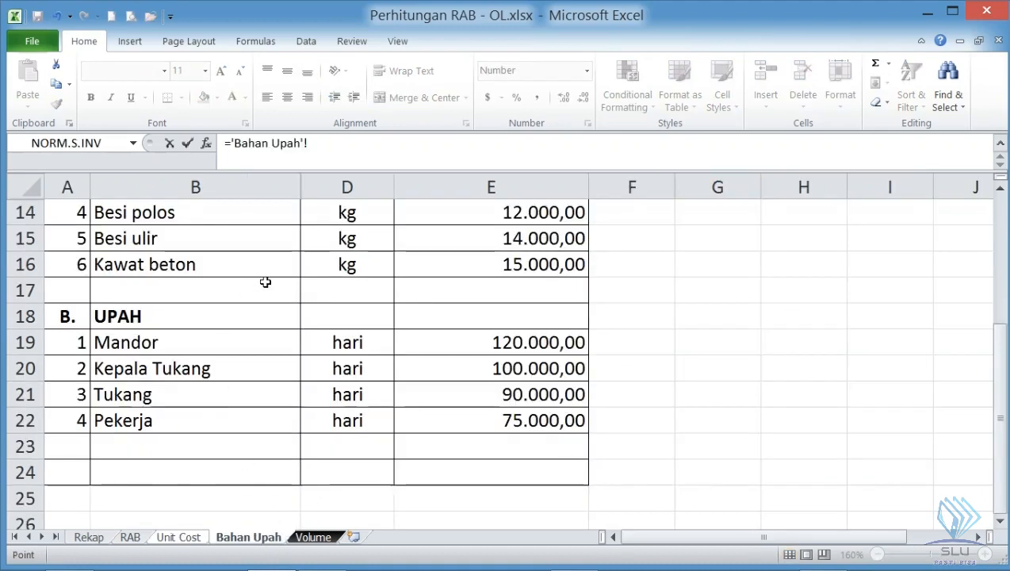
{"action": "left_click", "coordinate": [504, 213]}
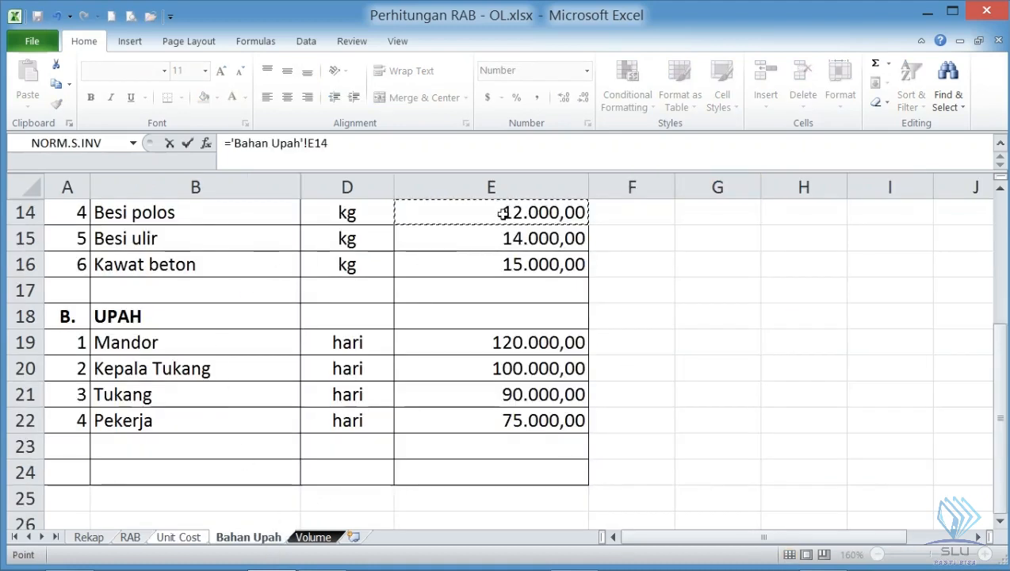
{"action": "key", "text": "Return"}
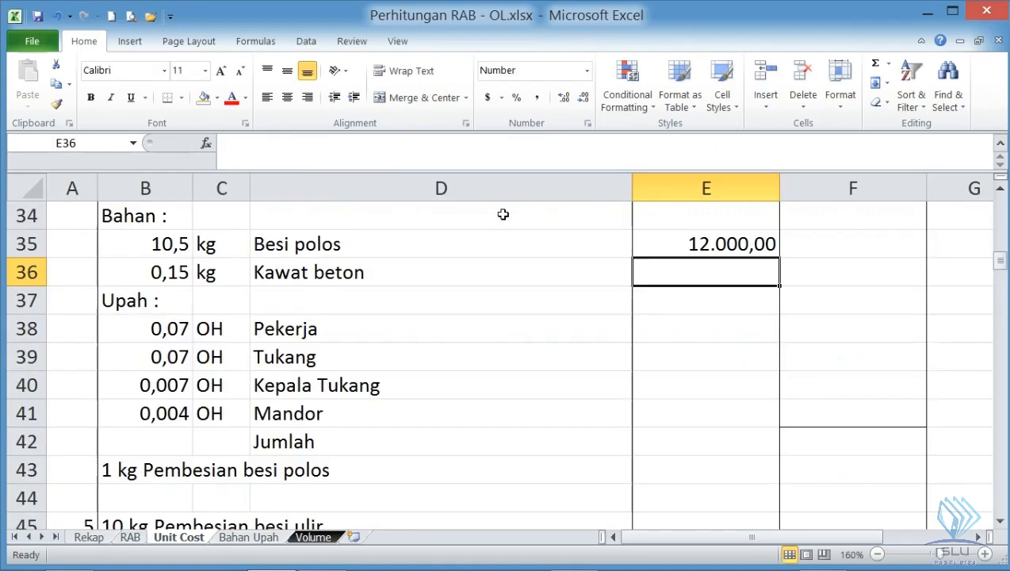
{"action": "type", "text": "="}
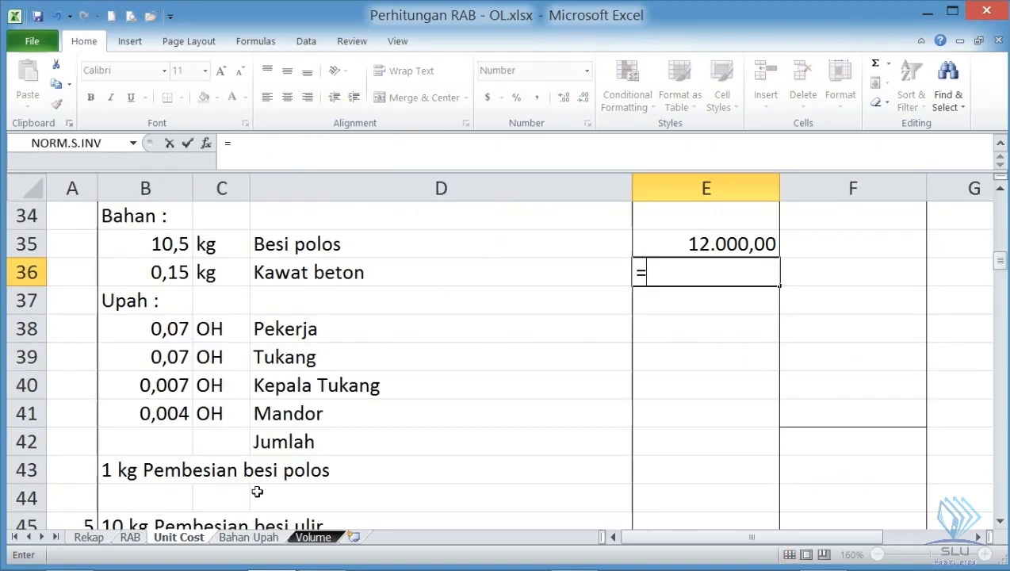
{"action": "left_click", "coordinate": [254, 538]}
{"action": "left_click", "coordinate": [548, 264]}
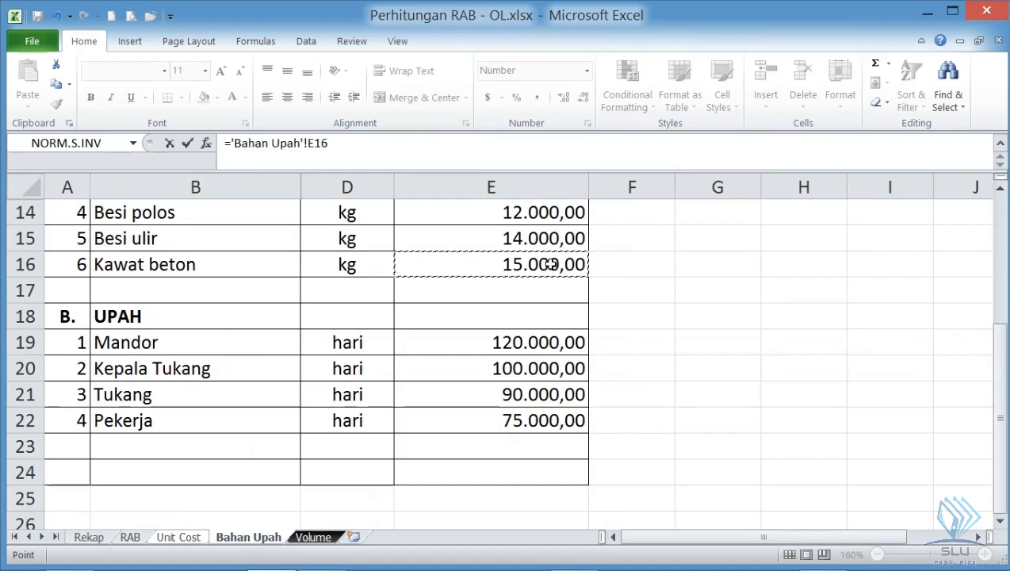
{"action": "key", "text": "Return"}
- Set the Pekerja wage in E38 to =E27 and fill the formula down to Mandor in E41
{"action": "left_click", "coordinate": [677, 328]}
{"action": "type", "text": "="}
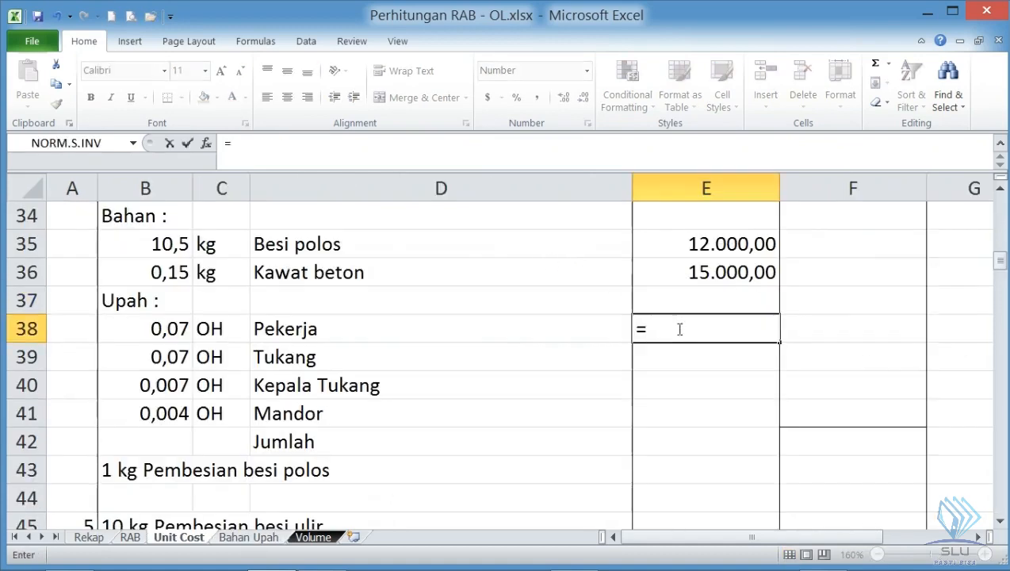
{"action": "scroll", "coordinate": [678, 329], "scroll_direction": "up", "scroll_amount": 3}
{"action": "left_click", "coordinate": [694, 272]}
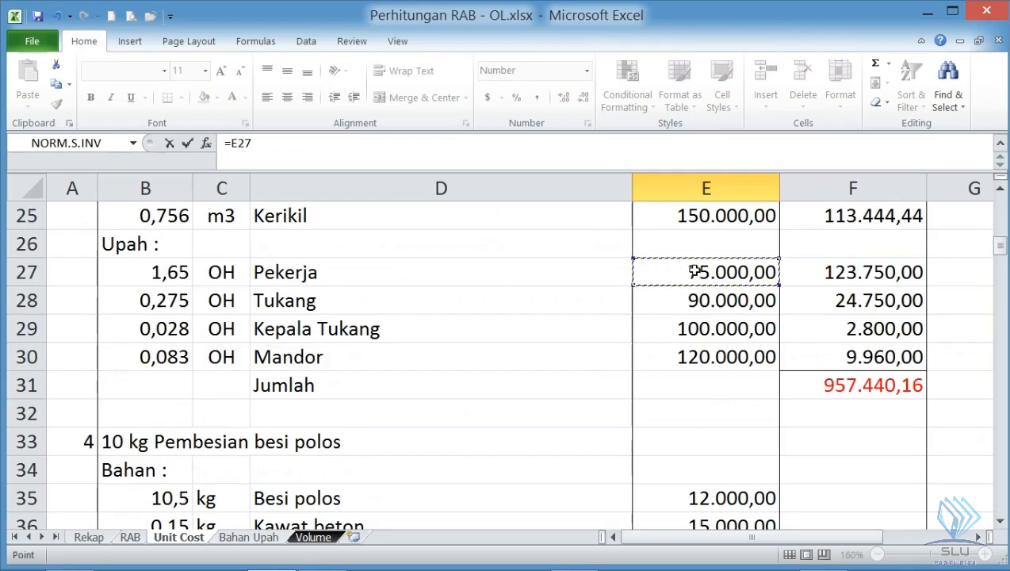
{"action": "key", "text": "Return"}
{"action": "scroll", "coordinate": [773, 341], "scroll_direction": "down", "scroll_amount": 2}
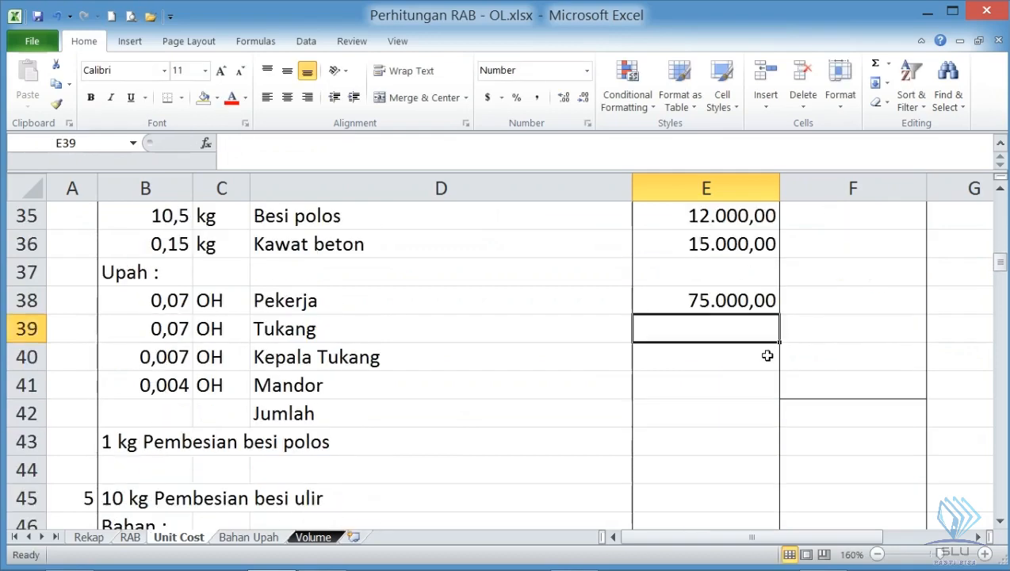
{"action": "left_click", "coordinate": [743, 307]}
{"action": "left_click_drag", "start_coordinate": [778, 314], "coordinate": [773, 390]}
- Calculate the Besi polos cost in F35 with the formula =B35*E35
{"action": "scroll", "coordinate": [648, 462], "scroll_direction": "up", "scroll_amount": 1}
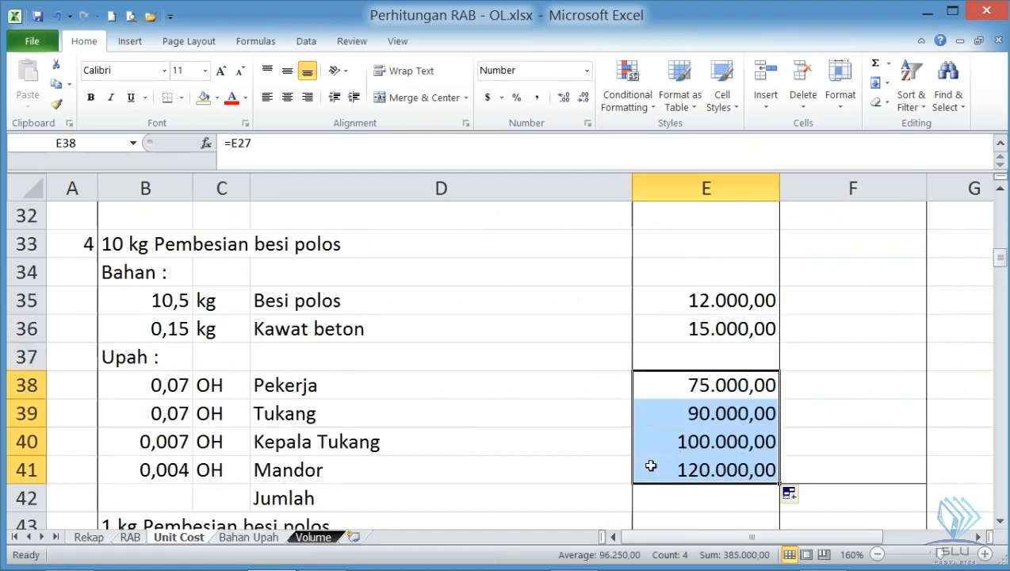
{"action": "left_click", "coordinate": [814, 301]}
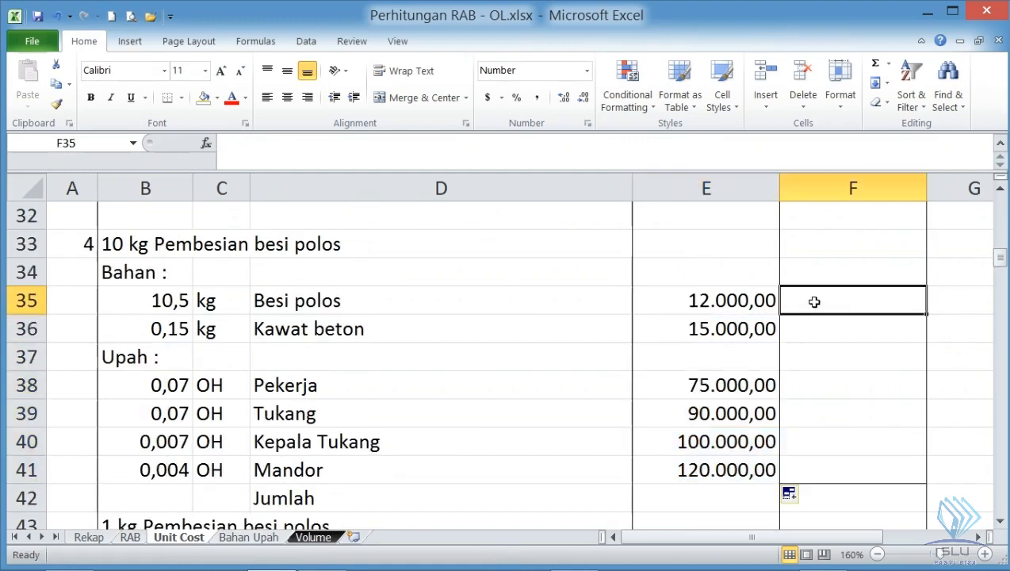
{"action": "left_click", "coordinate": [158, 301]}
{"action": "left_click", "coordinate": [665, 300]}
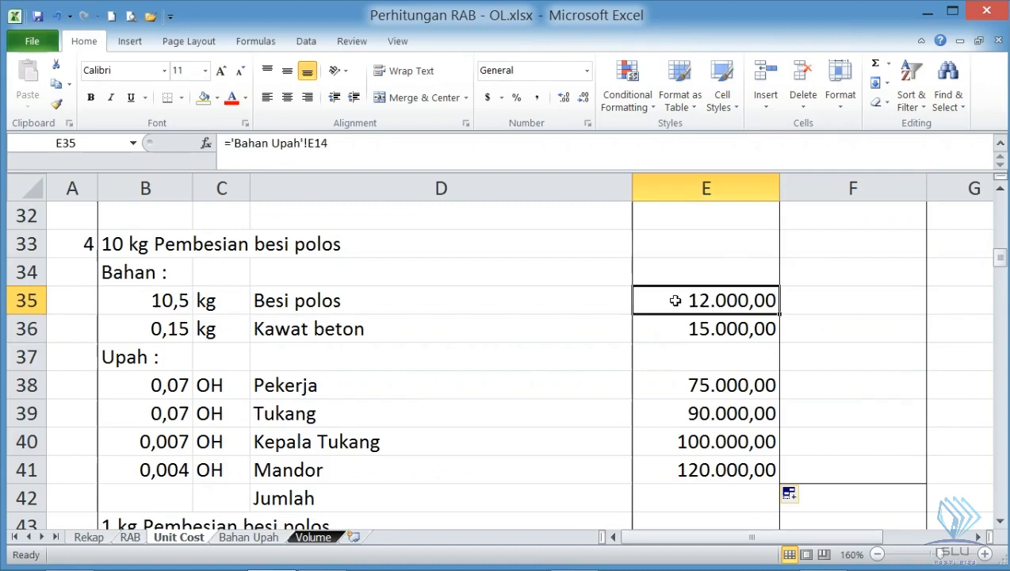
{"action": "left_click", "coordinate": [841, 304]}
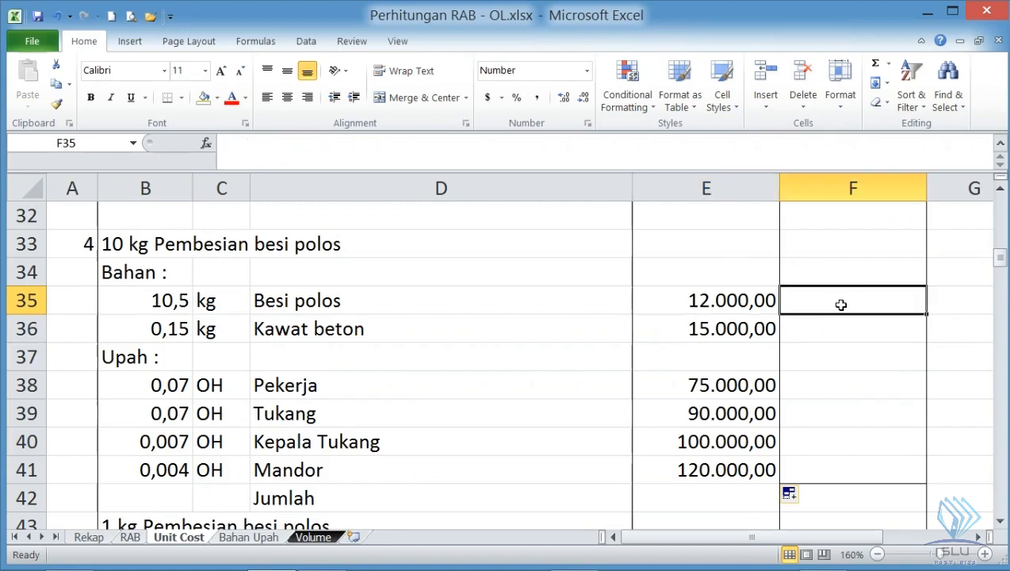
{"action": "type", "text": "="}
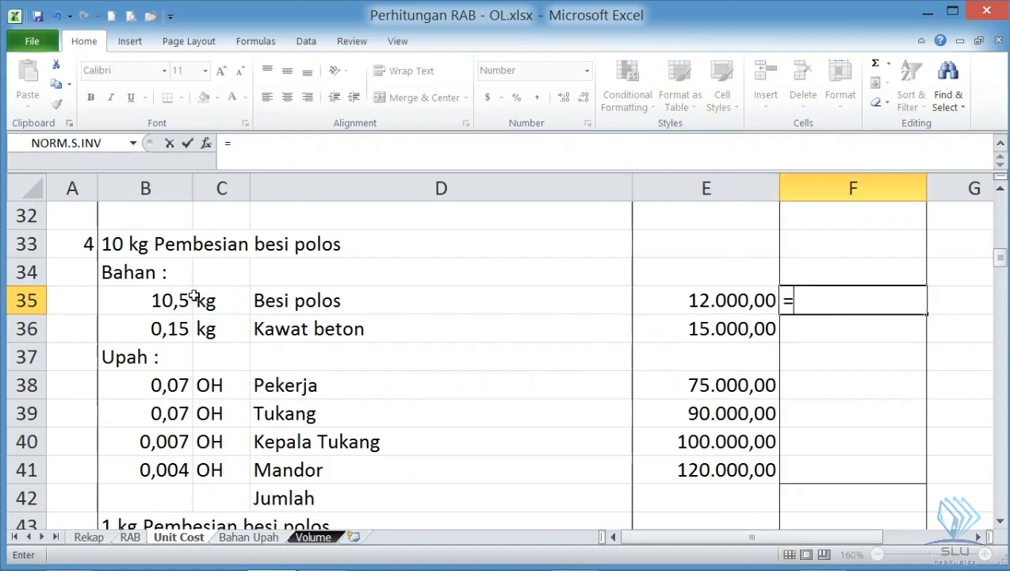
{"action": "left_click", "coordinate": [159, 298]}
{"action": "type", "text": "*"}
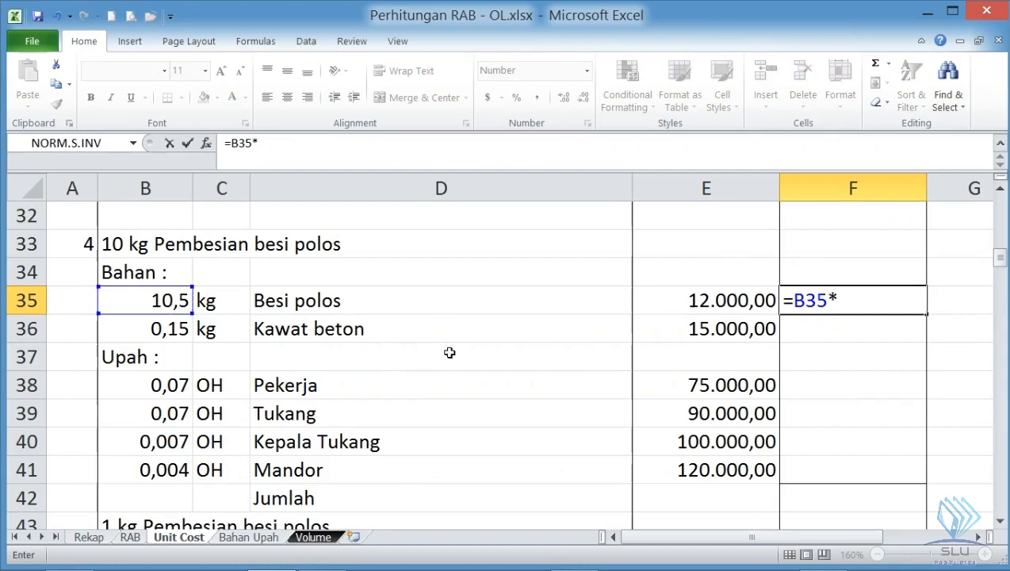
{"action": "left_click", "coordinate": [701, 304]}
{"action": "key", "text": "Return"}
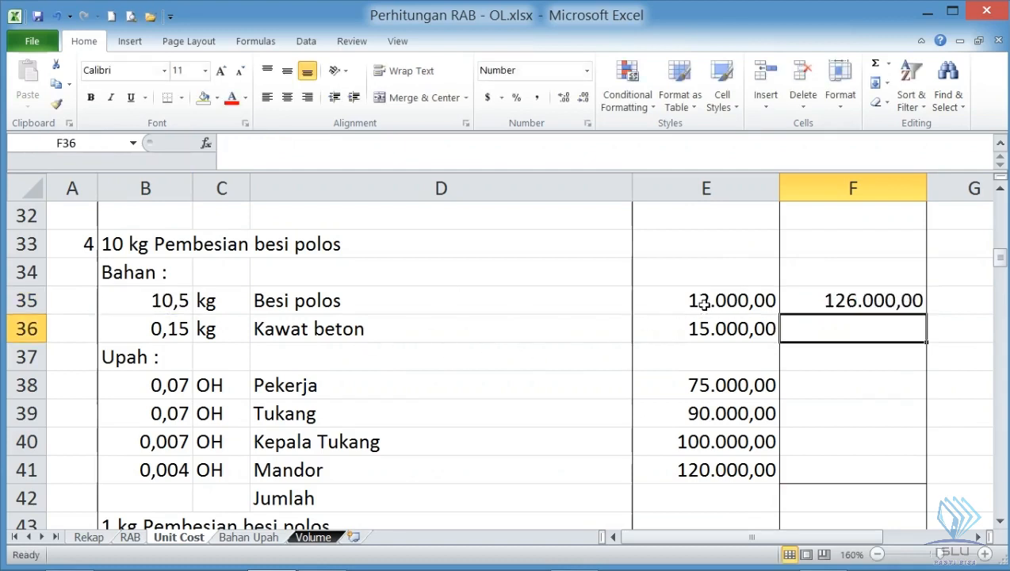
- Copy the F35 cost formula to F36:F41 and clear F37 in the Upah heading row
{"action": "left_click", "coordinate": [867, 300]}
{"action": "key", "text": "ctrl+c"}
{"action": "left_click_drag", "start_coordinate": [837, 329], "coordinate": [841, 467]}
{"action": "key", "text": "Return"}
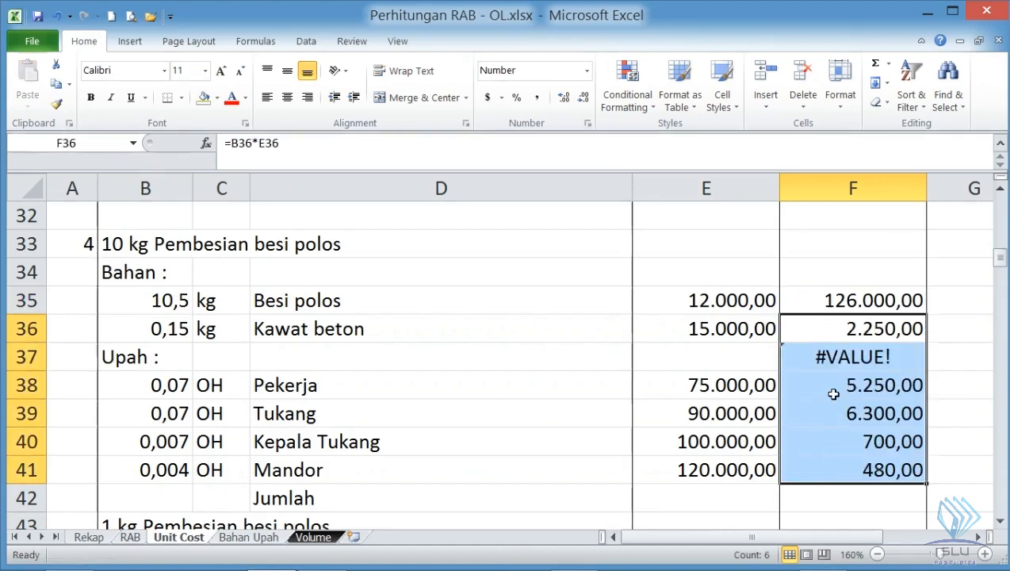
{"action": "left_click", "coordinate": [832, 361]}
{"action": "key", "text": "Delete"}
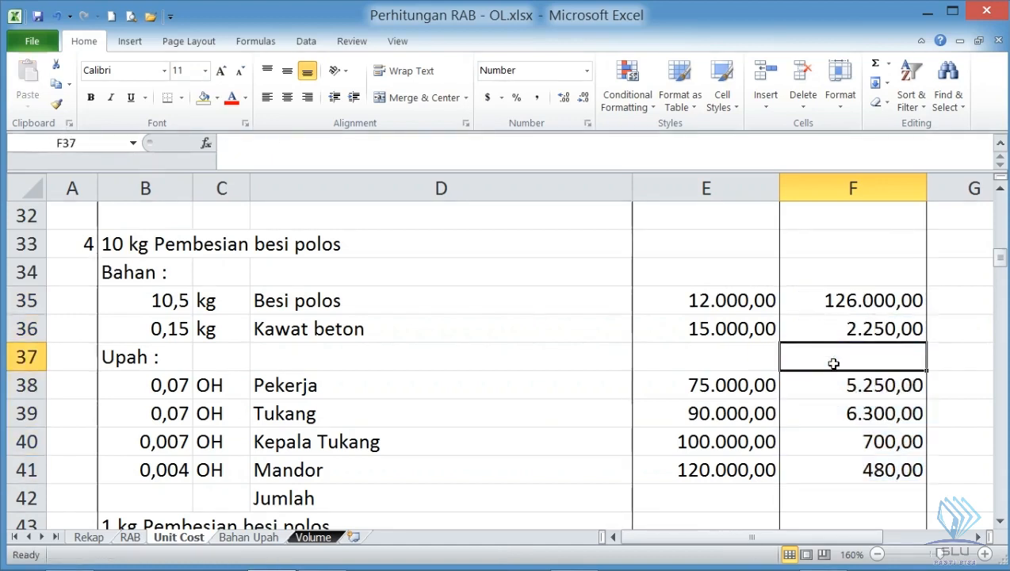
- Total the 10 kg Pembesian besi polos costs in the Jumlah cell F42 with =SUM(F35:F41)
{"action": "left_click", "coordinate": [858, 460]}
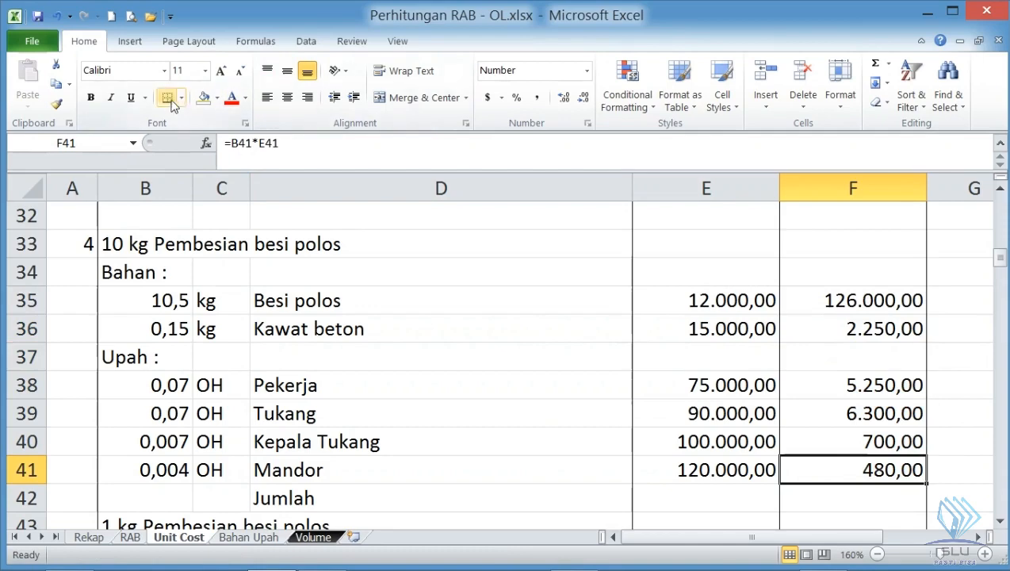
{"action": "scroll", "coordinate": [858, 424], "scroll_direction": "down", "scroll_amount": 1}
{"action": "left_click", "coordinate": [857, 415]}
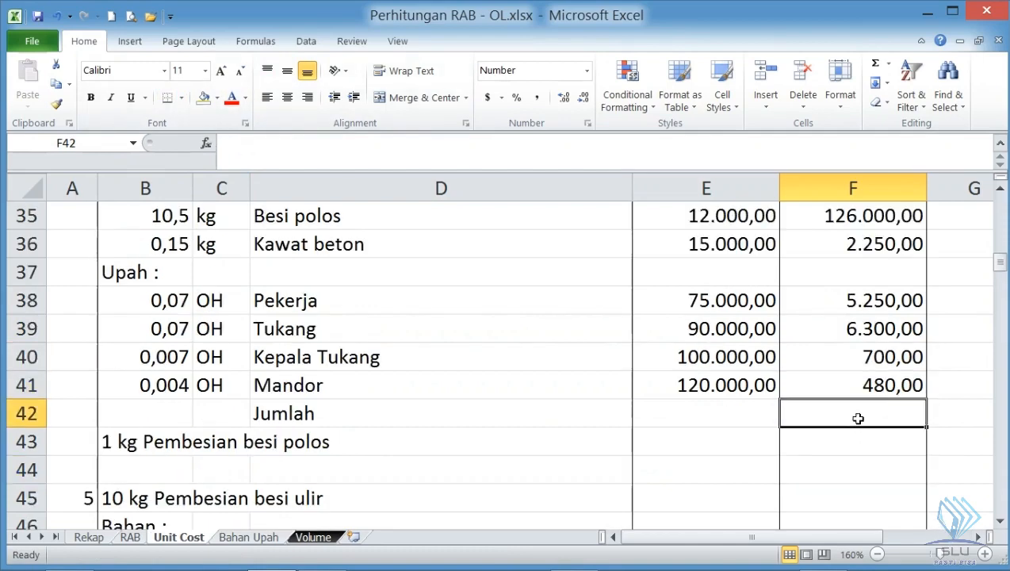
{"action": "left_click", "coordinate": [875, 62]}
{"action": "left_click_drag", "start_coordinate": [878, 225], "coordinate": [885, 376]}
{"action": "scroll", "coordinate": [887, 371], "scroll_direction": "up", "scroll_amount": 1}
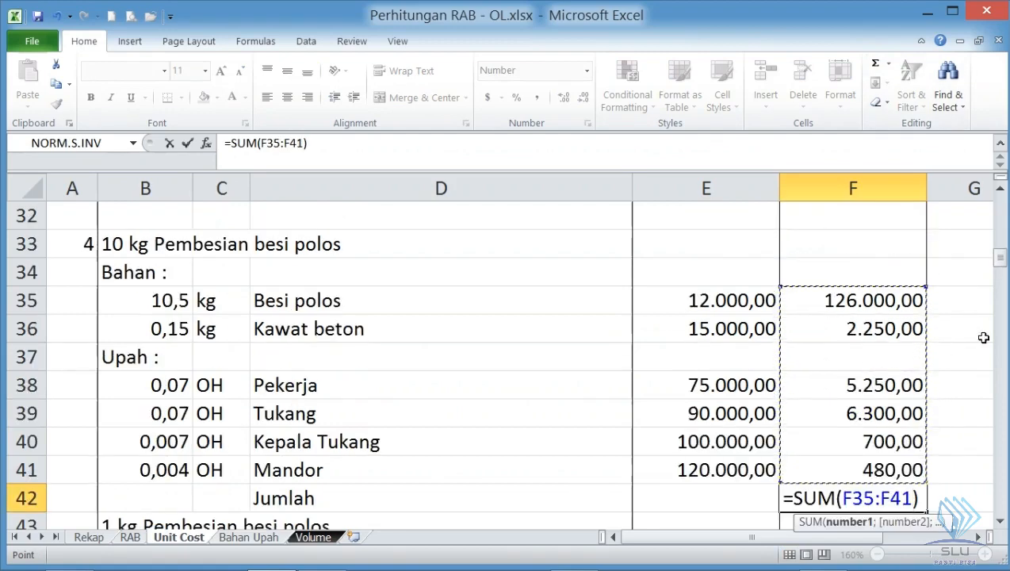
{"action": "key", "text": "Return"}
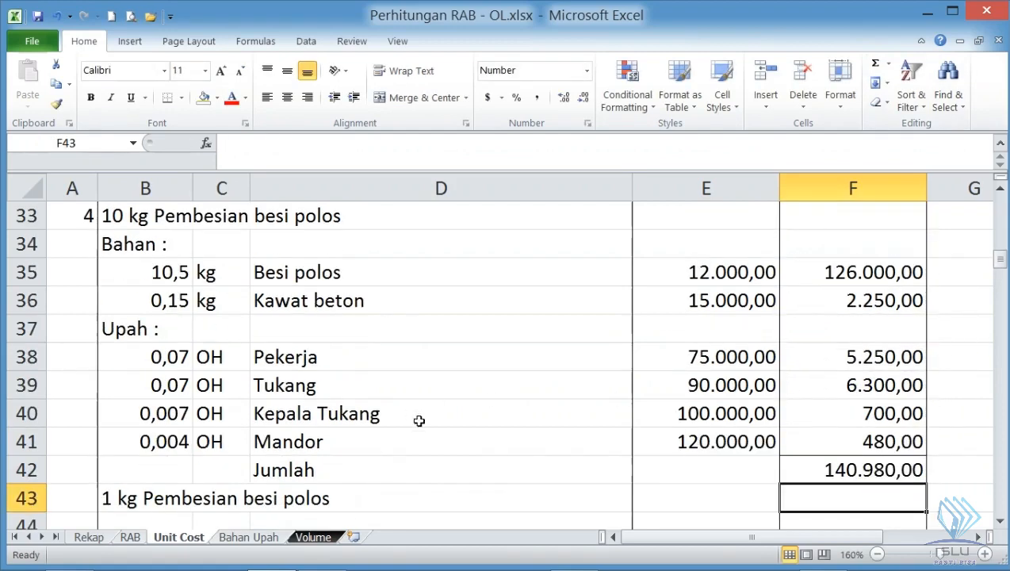
- Review the Jumlah formula in F42 and compare the 10 kg heading in B33 with the 1 kg label in B43
{"action": "left_click", "coordinate": [829, 469]}
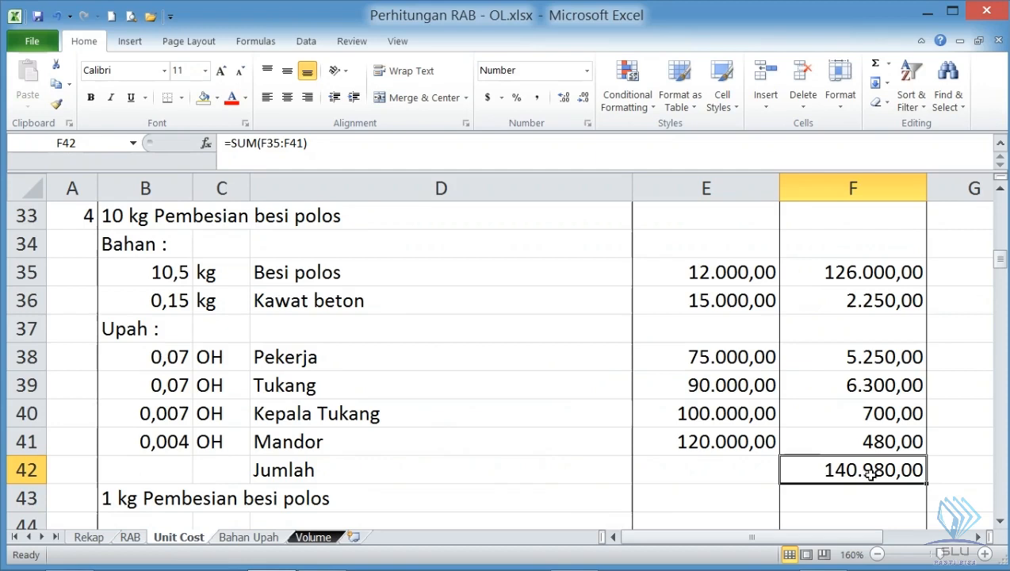
{"action": "left_click", "coordinate": [112, 218]}
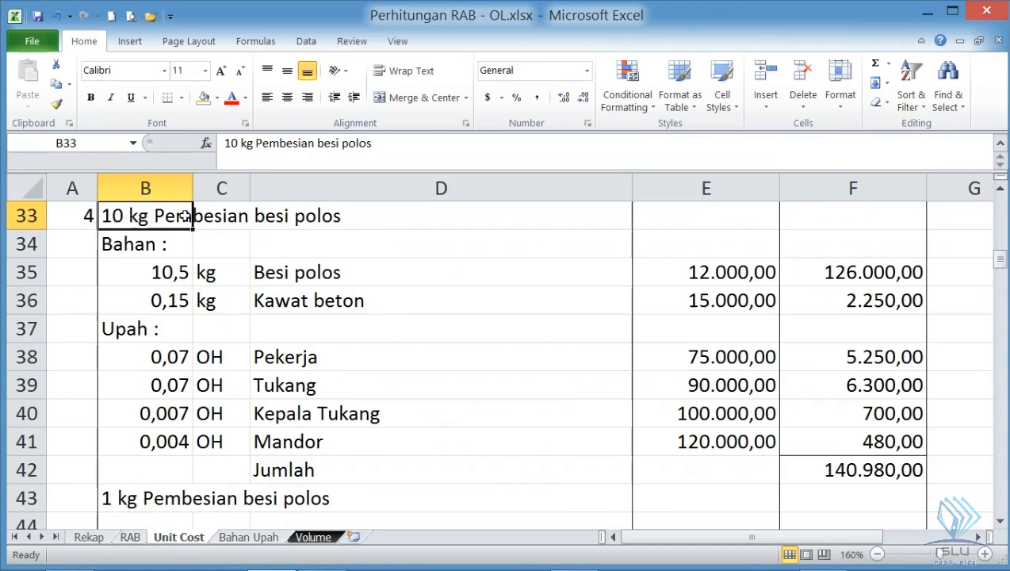
{"action": "left_click", "coordinate": [260, 216]}
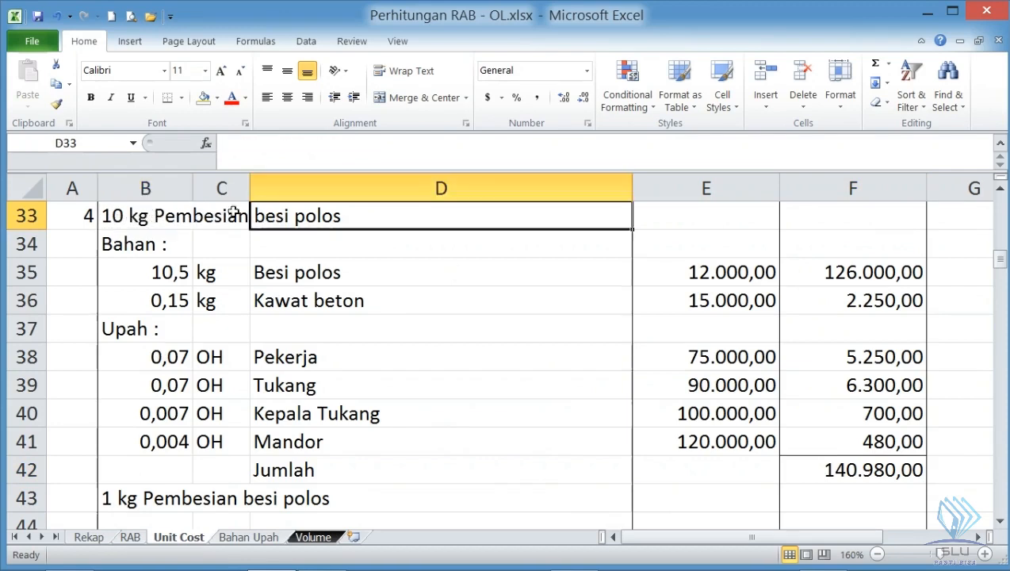
{"action": "left_click", "coordinate": [118, 219]}
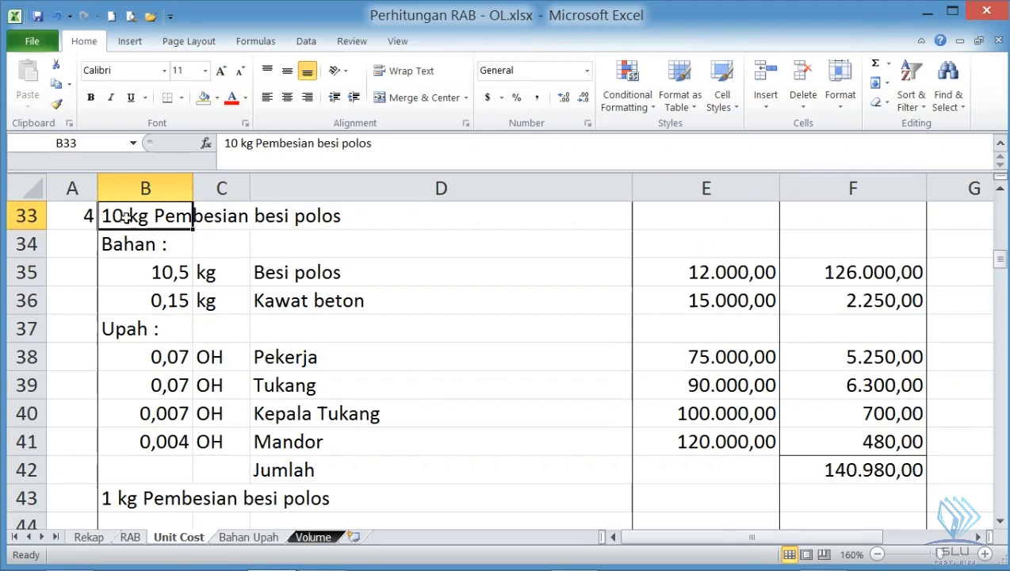
{"action": "left_click", "coordinate": [109, 497]}
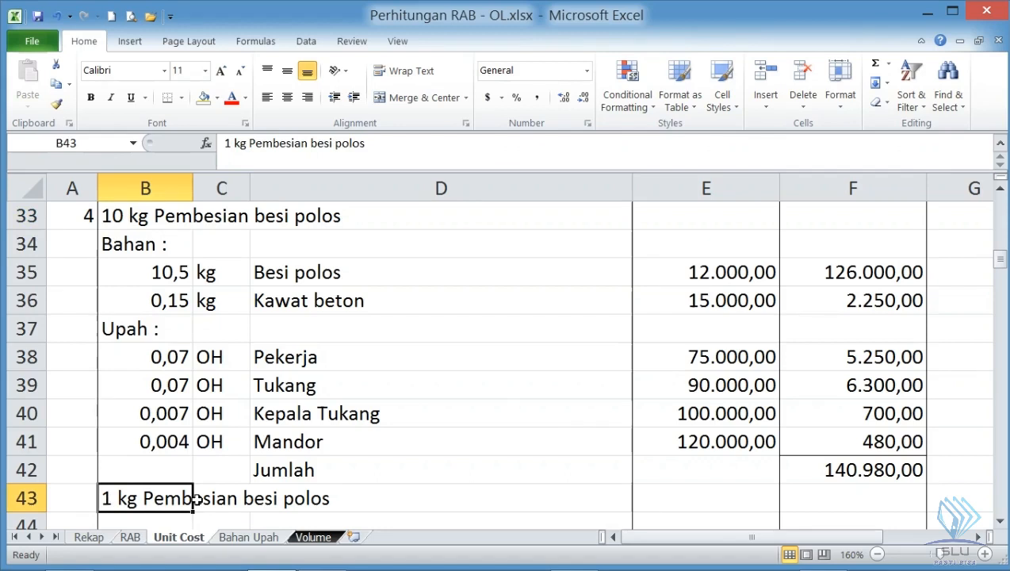
- Calculate the 1 kg Pembesian besi polos cost in F43 with the formula =F42/10
{"action": "left_click", "coordinate": [848, 501]}
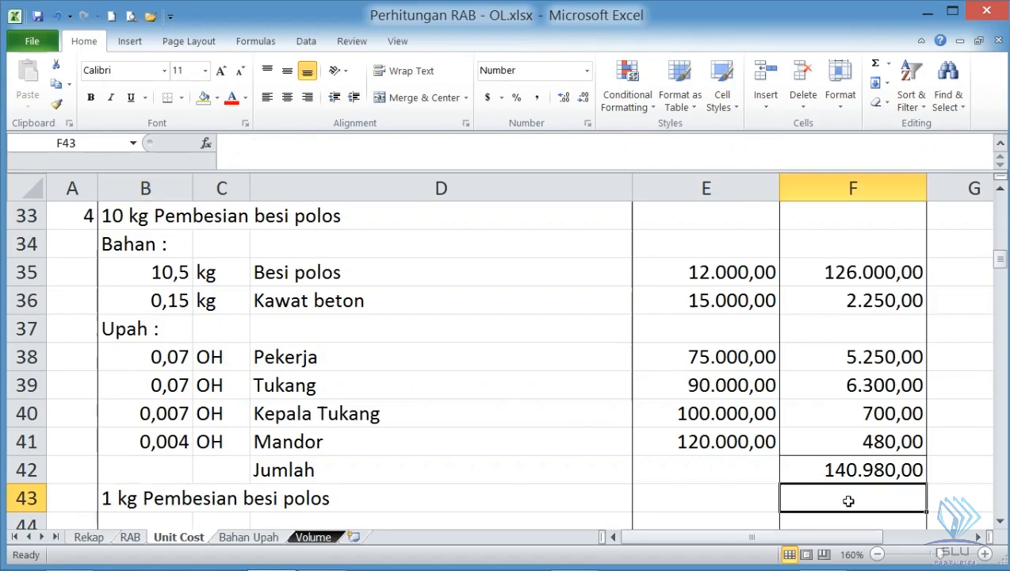
{"action": "type", "text": "="}
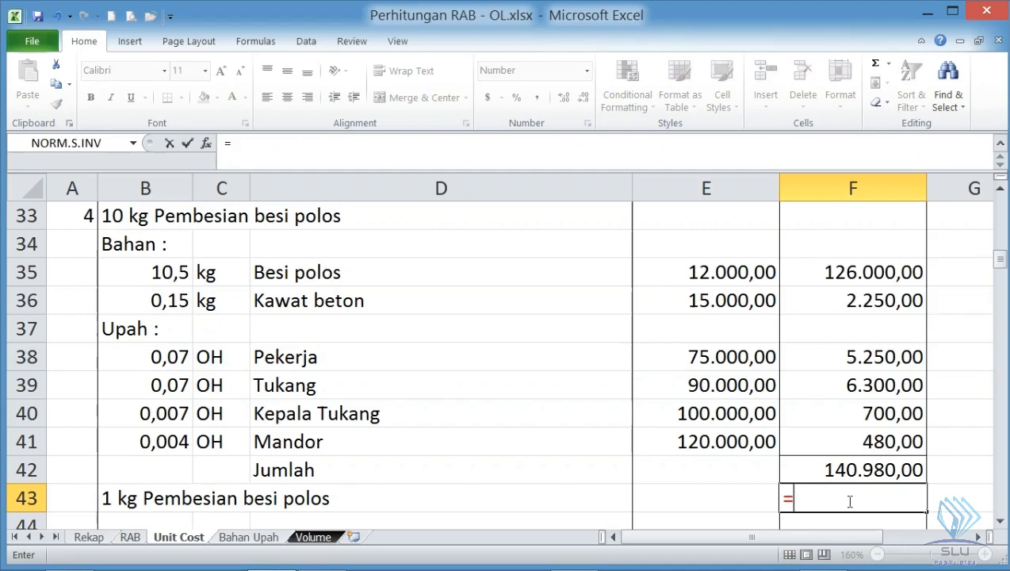
{"action": "key", "text": "Up"}
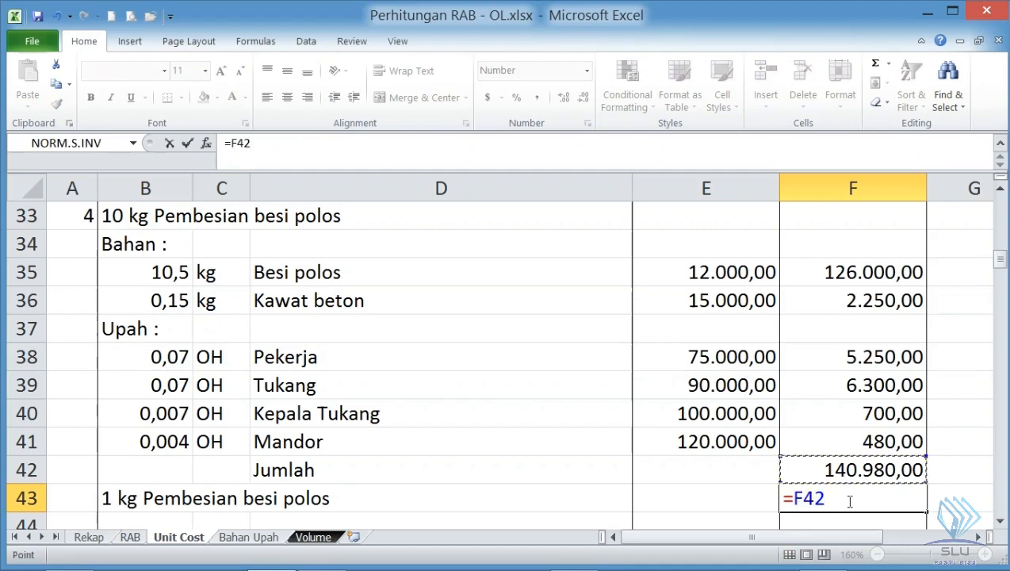
{"action": "type", "text": "/"}
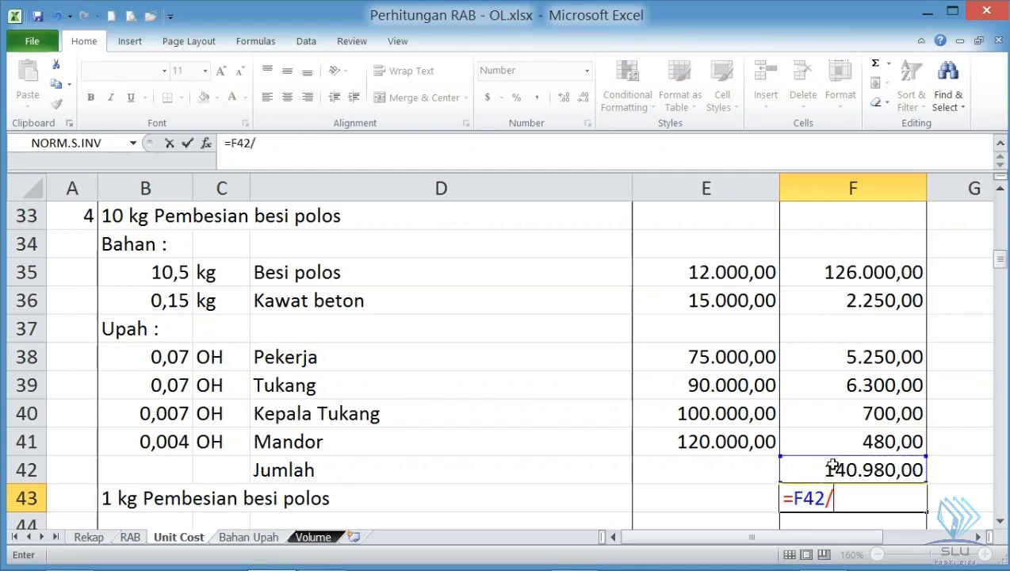
{"action": "type", "text": "10"}
{"action": "key", "text": "Return"}
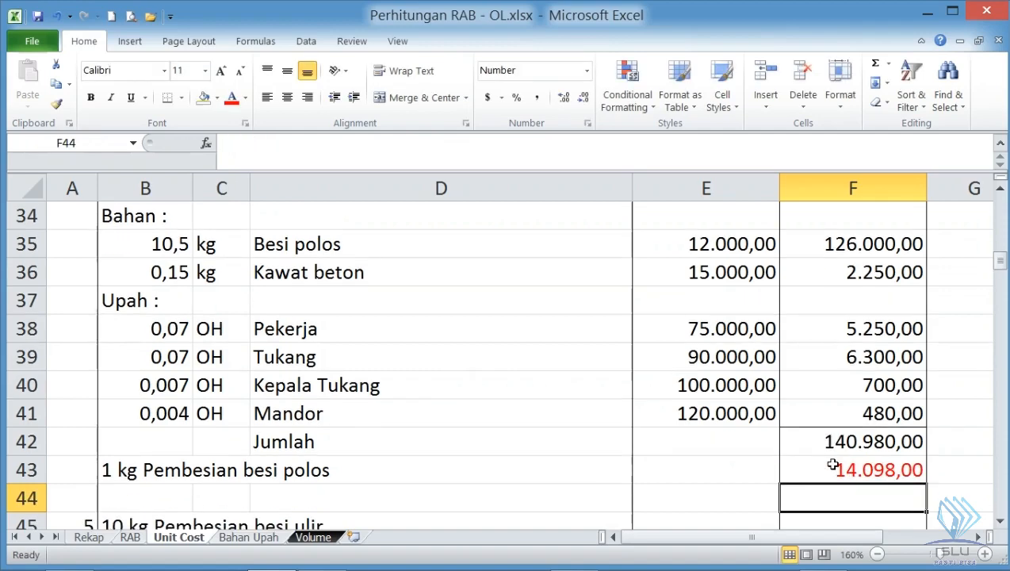
{"action": "left_click", "coordinate": [109, 467]}
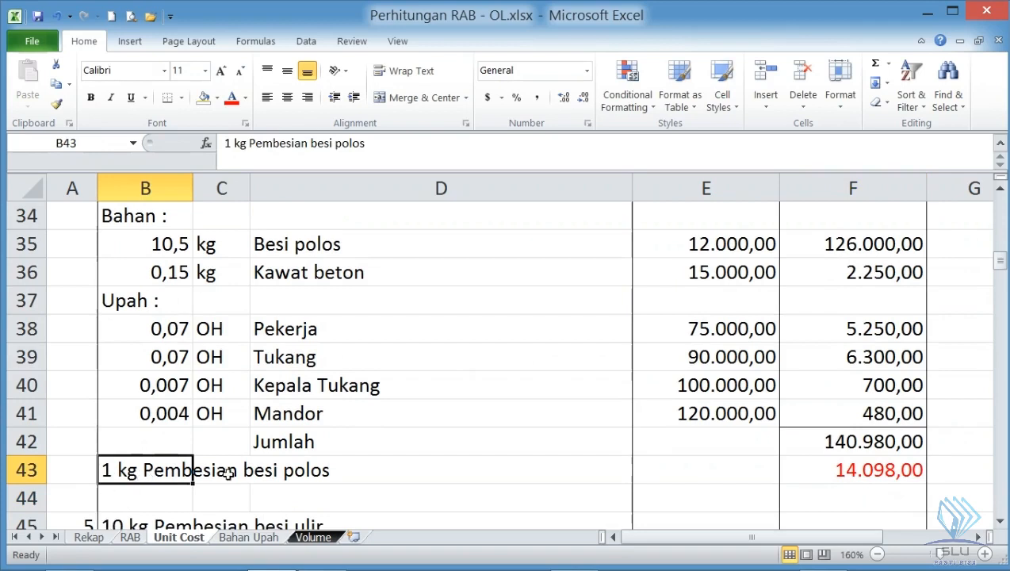
{"action": "left_click", "coordinate": [846, 472]}
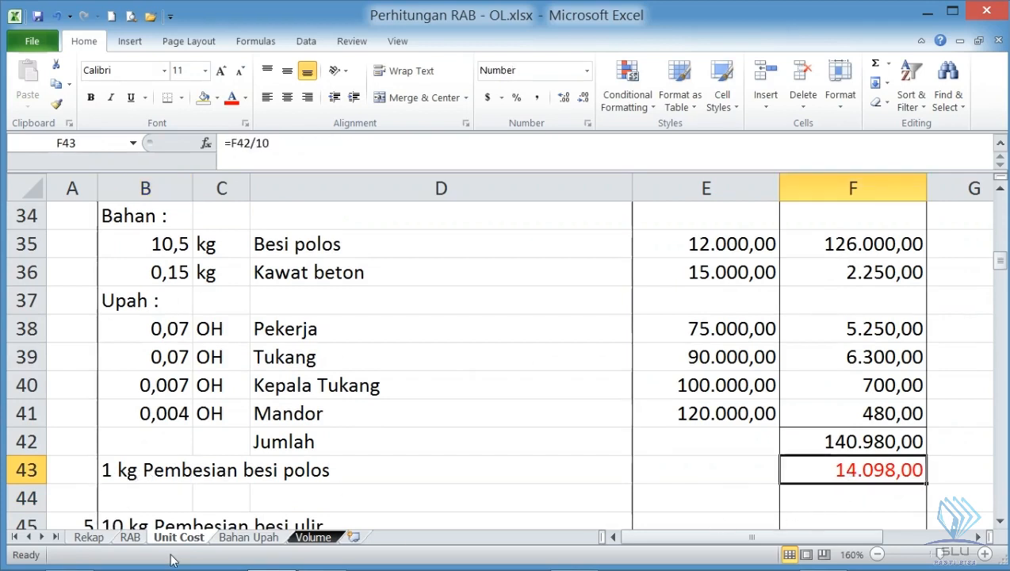
- Compare the besi polos coefficients and the empty besi ulir section with table 6.17 of the SNI PDF in Foxit Reader
{"action": "scroll", "coordinate": [173, 558], "scroll_direction": "down", "scroll_amount": 1}
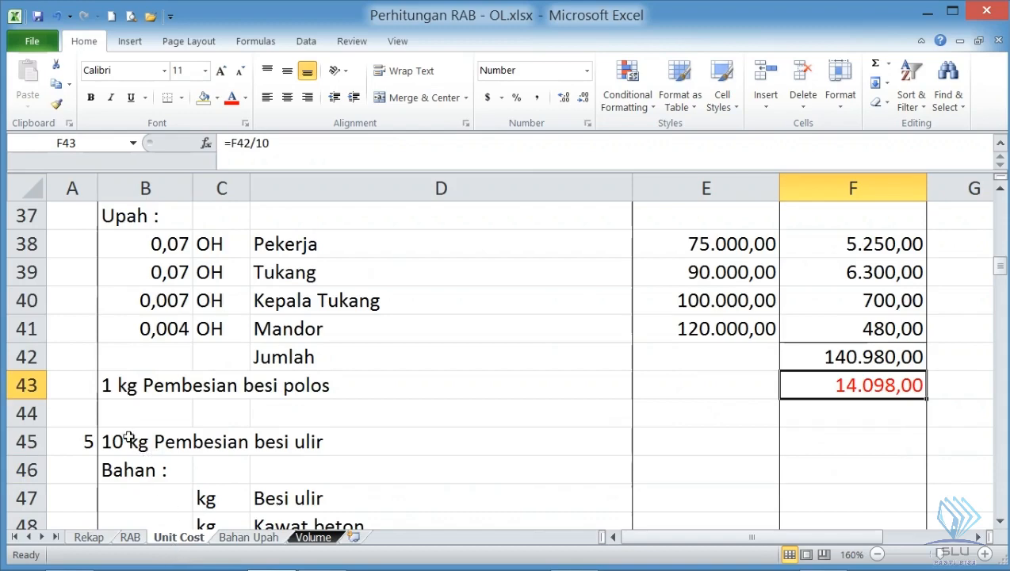
{"action": "scroll", "coordinate": [130, 457], "scroll_direction": "down", "scroll_amount": 1}
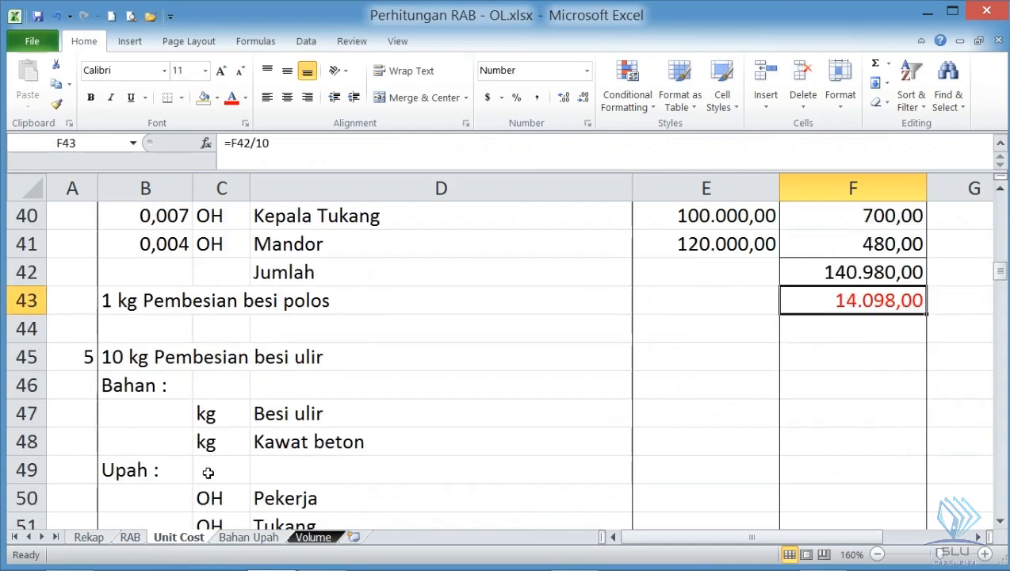
{"action": "scroll", "coordinate": [208, 472], "scroll_direction": "up", "scroll_amount": 1}
{"action": "scroll", "coordinate": [208, 472], "scroll_direction": "up", "scroll_amount": 2}
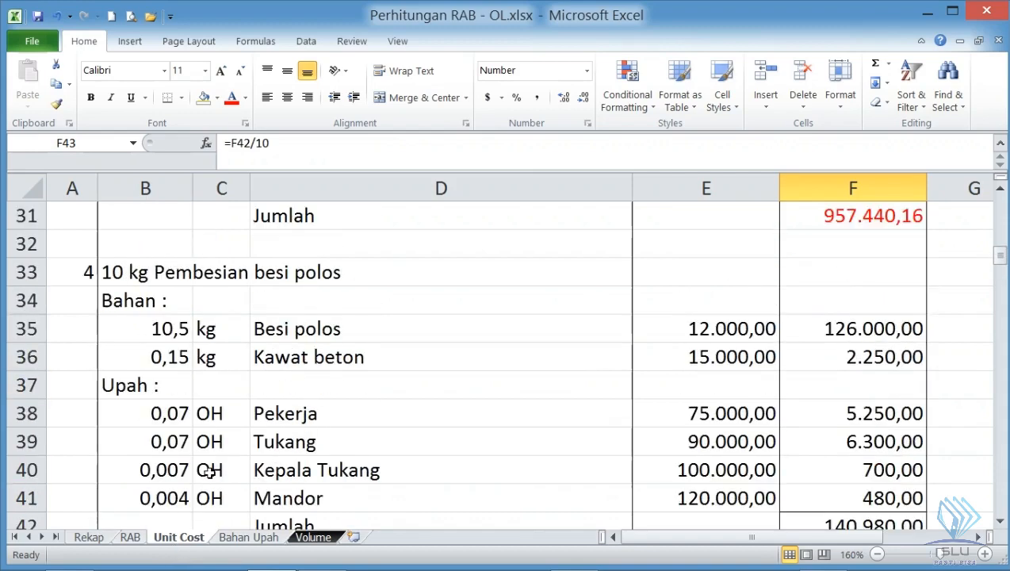
{"action": "scroll", "coordinate": [224, 396], "scroll_direction": "down", "scroll_amount": 2}
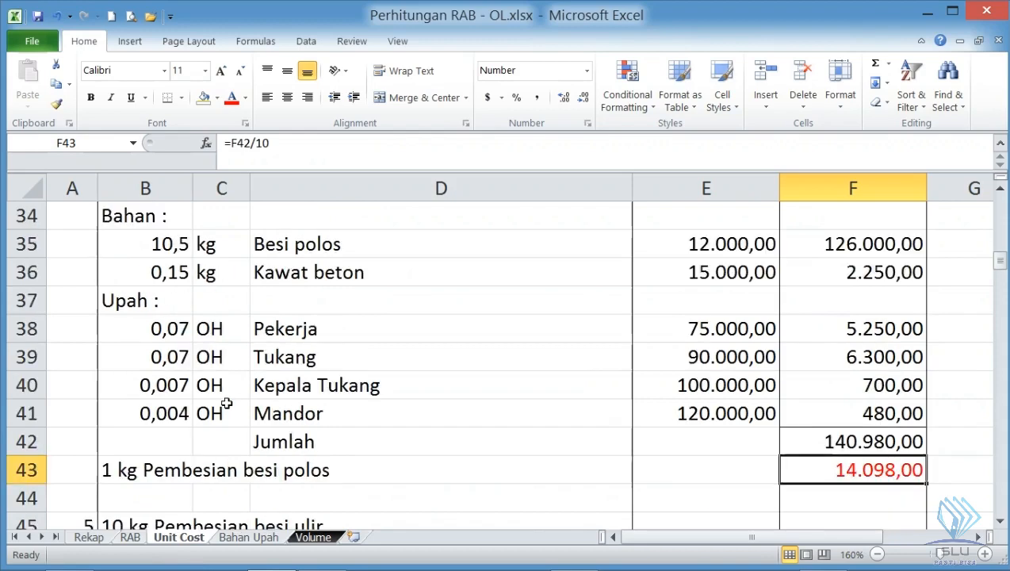
{"action": "scroll", "coordinate": [186, 298], "scroll_direction": "up", "scroll_amount": 1}
{"action": "key", "text": "alt+Tab"}
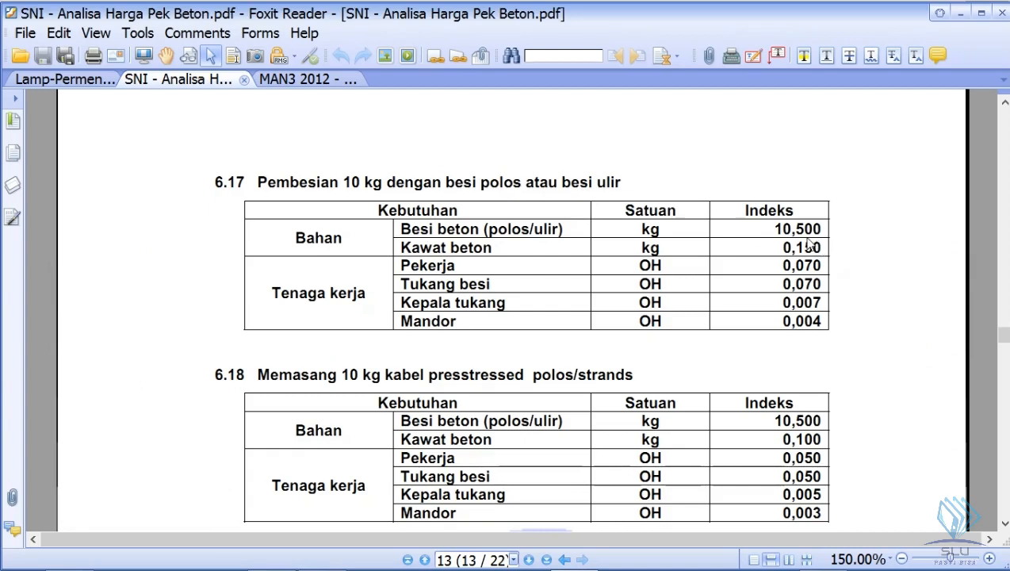
{"action": "key", "text": "alt+Tab"}
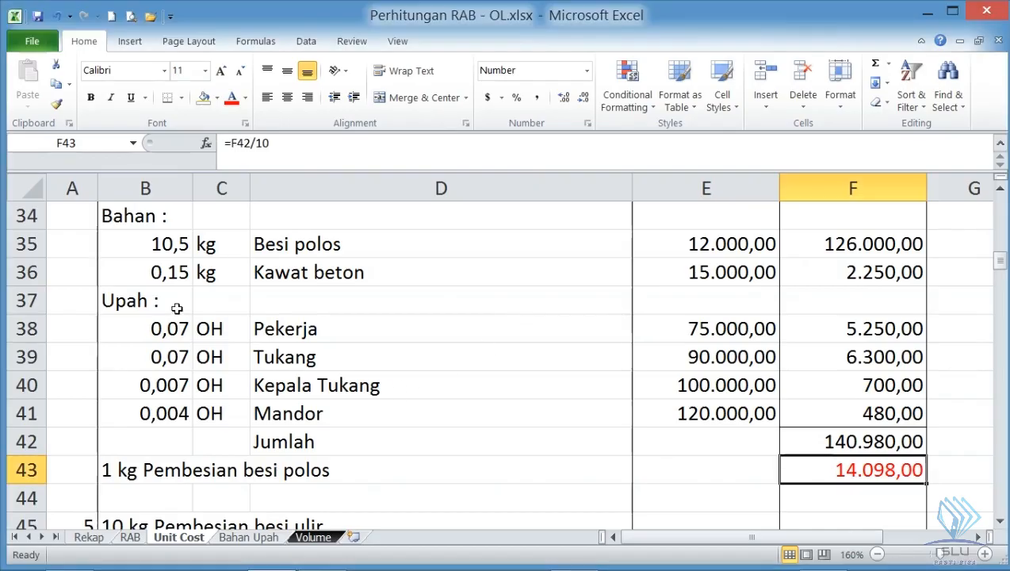
- Copy the besi polos material coefficients from B35:B36 to B47:B48 in the 10 kg Pembesian besi ulir section
{"action": "left_click_drag", "start_coordinate": [171, 247], "coordinate": [170, 263]}
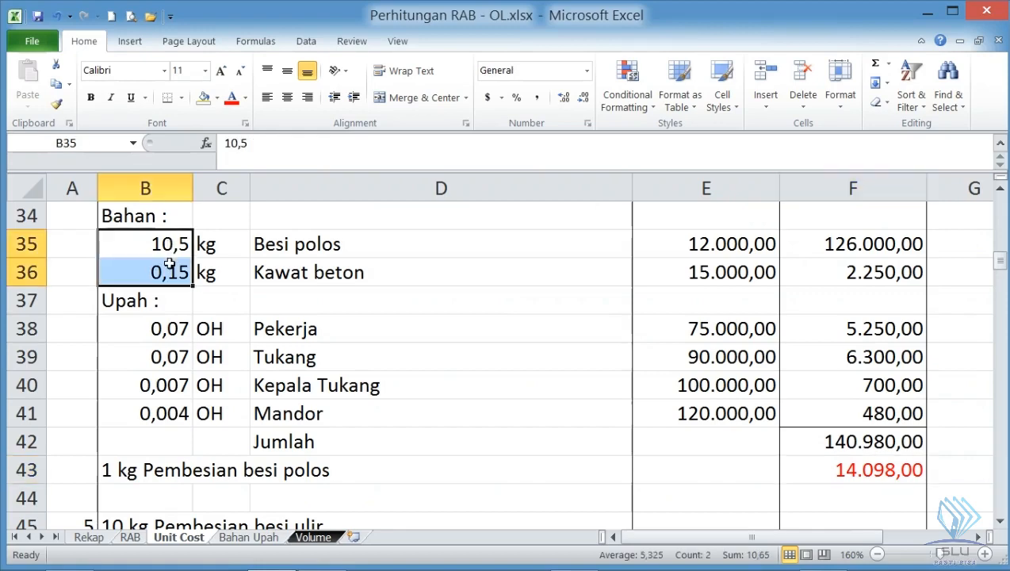
{"action": "key", "text": "ctrl+c"}
{"action": "scroll", "coordinate": [165, 272], "scroll_direction": "down", "scroll_amount": 2}
{"action": "left_click", "coordinate": [161, 419]}
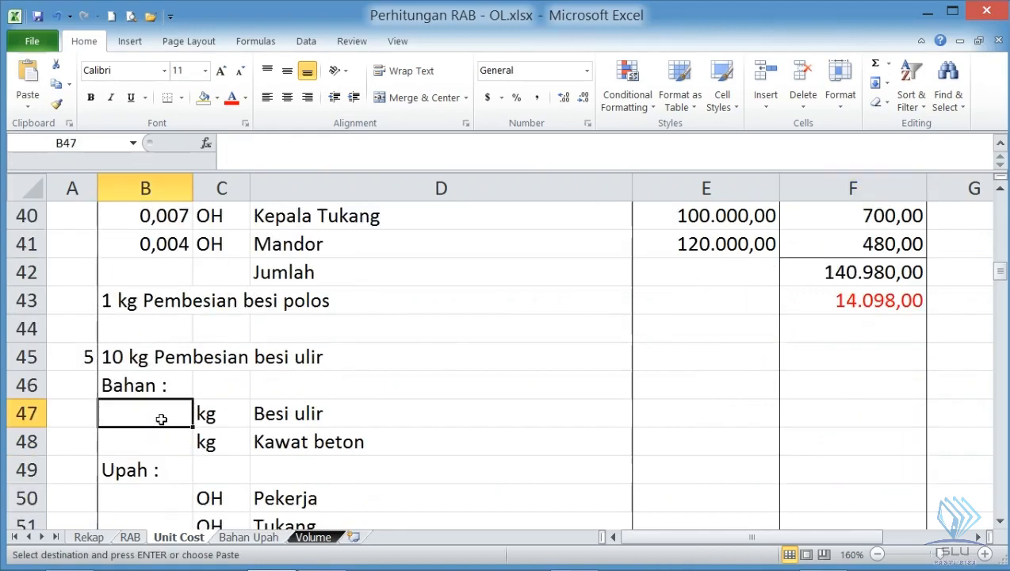
{"action": "key", "text": "ctrl+v"}
- Copy the labour coefficients from B38:B41 to B50:B53 under Upah in the besi ulir section
{"action": "scroll", "coordinate": [161, 412], "scroll_direction": "up", "scroll_amount": 1}
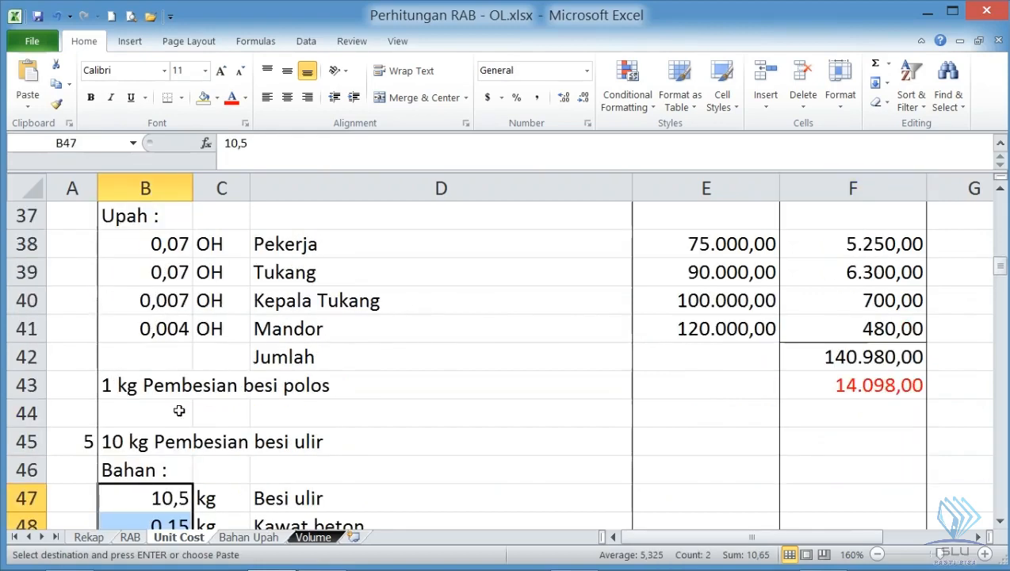
{"action": "left_click", "coordinate": [164, 238]}
{"action": "left_click_drag", "start_coordinate": [164, 238], "coordinate": [162, 322]}
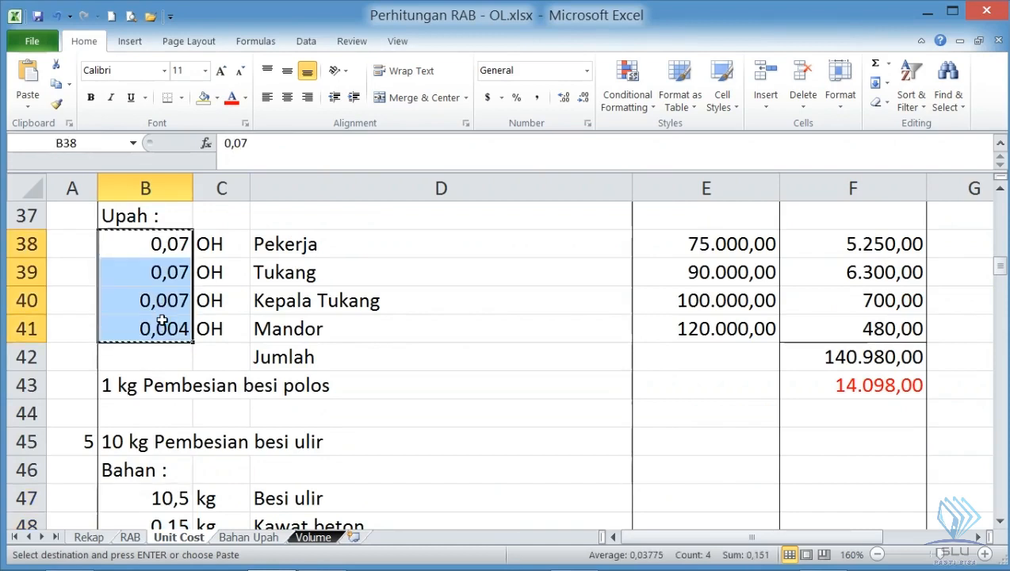
{"action": "key", "text": "ctrl+c"}
{"action": "scroll", "coordinate": [160, 321], "scroll_direction": "down", "scroll_amount": 2}
{"action": "left_click", "coordinate": [170, 412]}
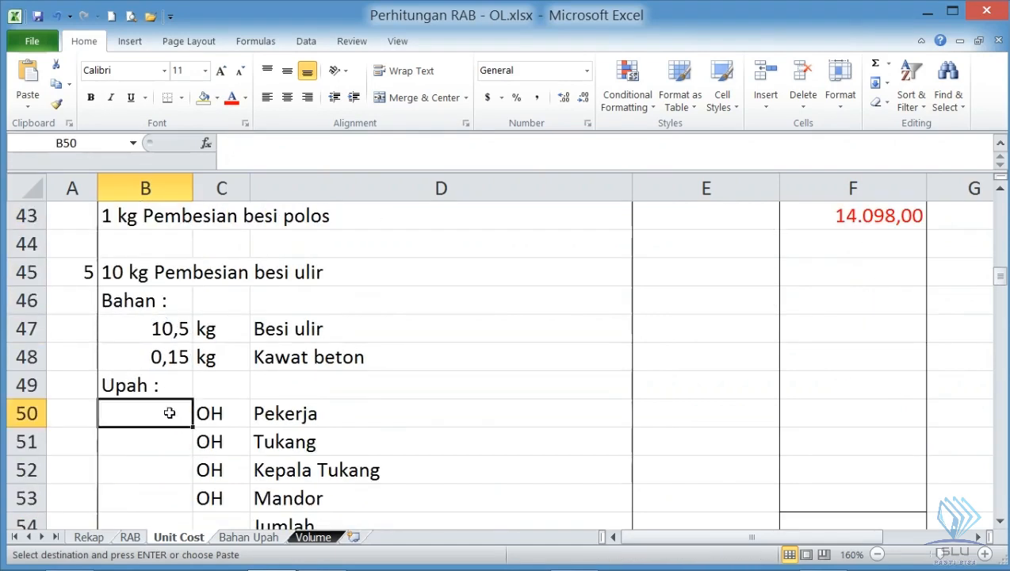
{"action": "key", "text": "ctrl+v"}
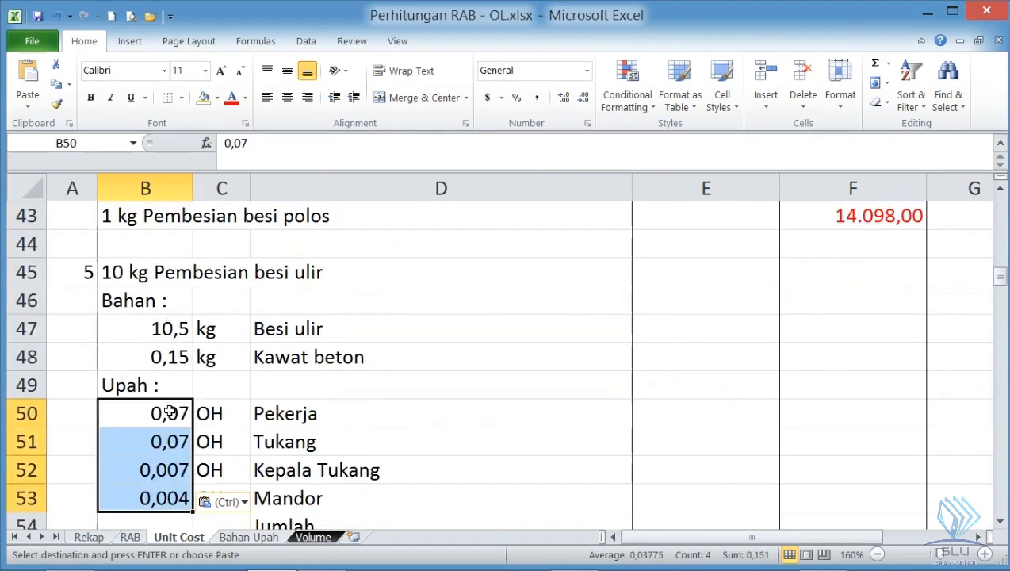
- Link the Besi ulir unit price in E47 to the price sheet with ='Bahan Upah'!E15
{"action": "left_click", "coordinate": [675, 330]}
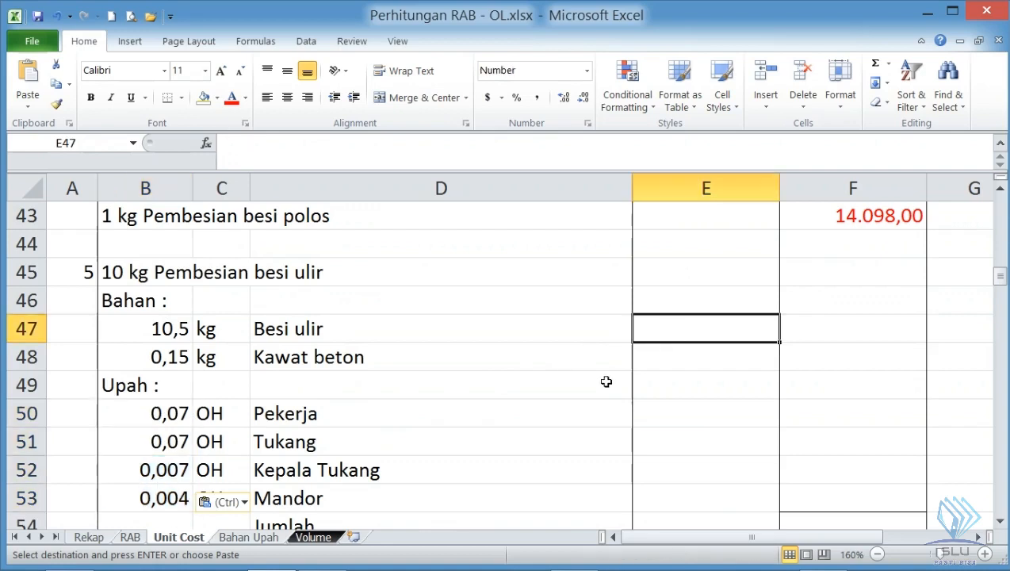
{"action": "scroll", "coordinate": [606, 381], "scroll_direction": "up", "scroll_amount": 2}
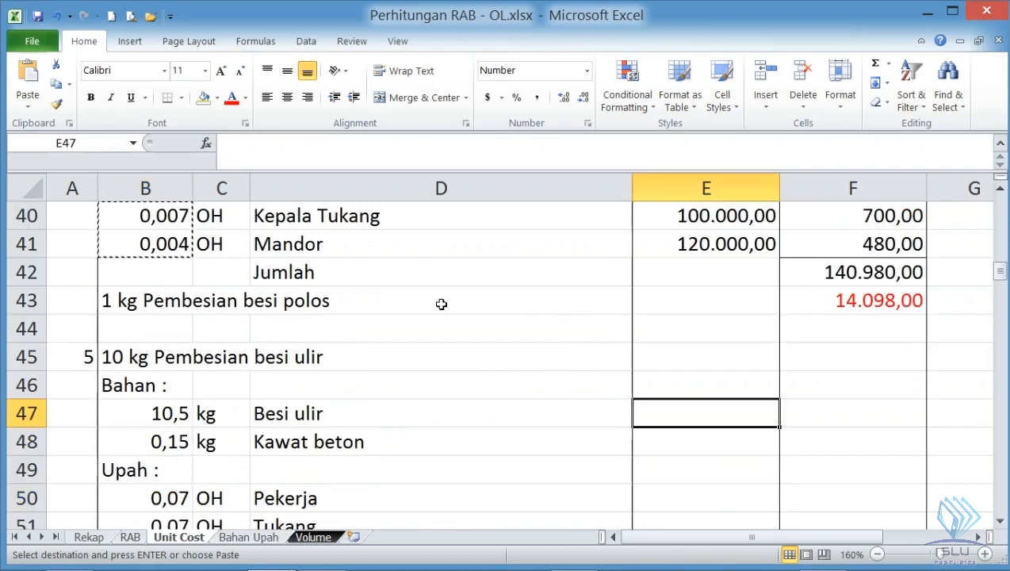
{"action": "scroll", "coordinate": [389, 289], "scroll_direction": "up", "scroll_amount": 2}
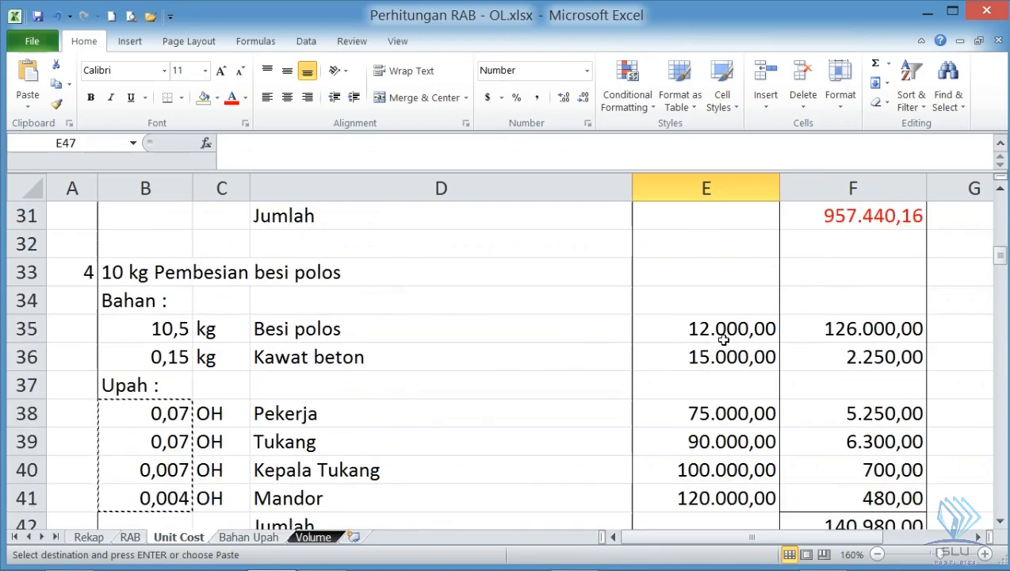
{"action": "scroll", "coordinate": [701, 329], "scroll_direction": "down", "scroll_amount": 3}
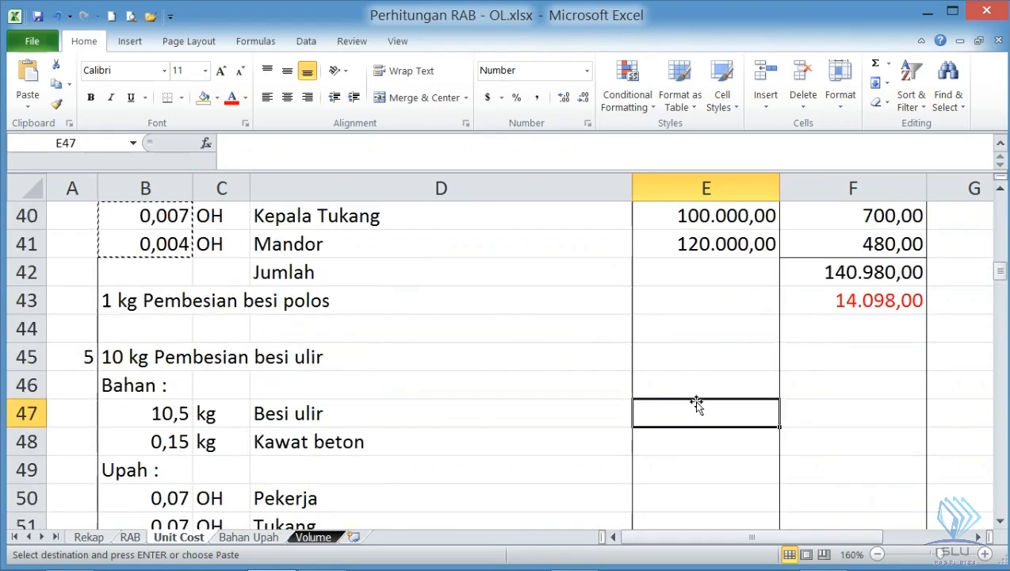
{"action": "type", "text": "="}
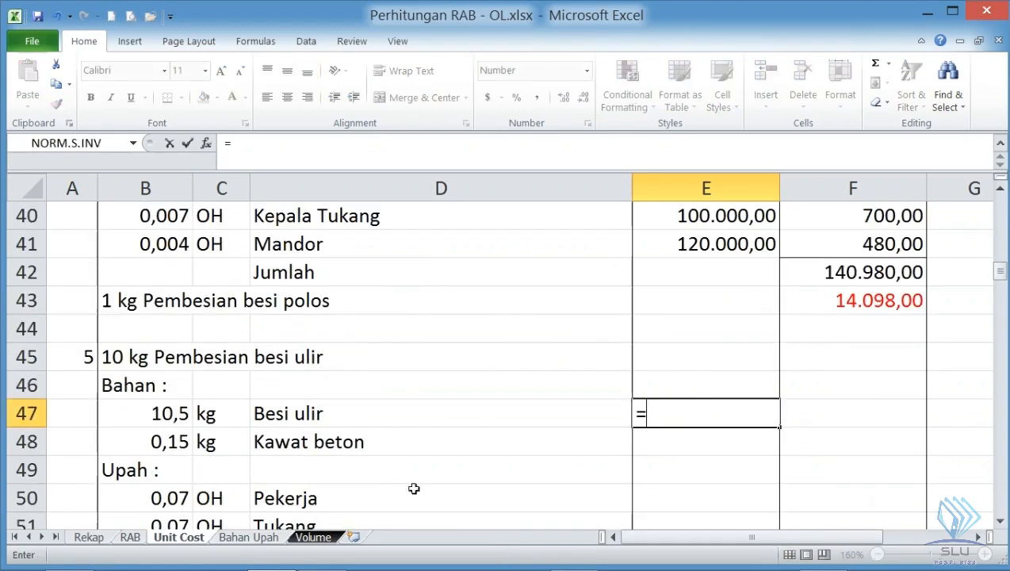
{"action": "left_click", "coordinate": [242, 536]}
{"action": "left_click", "coordinate": [539, 239]}
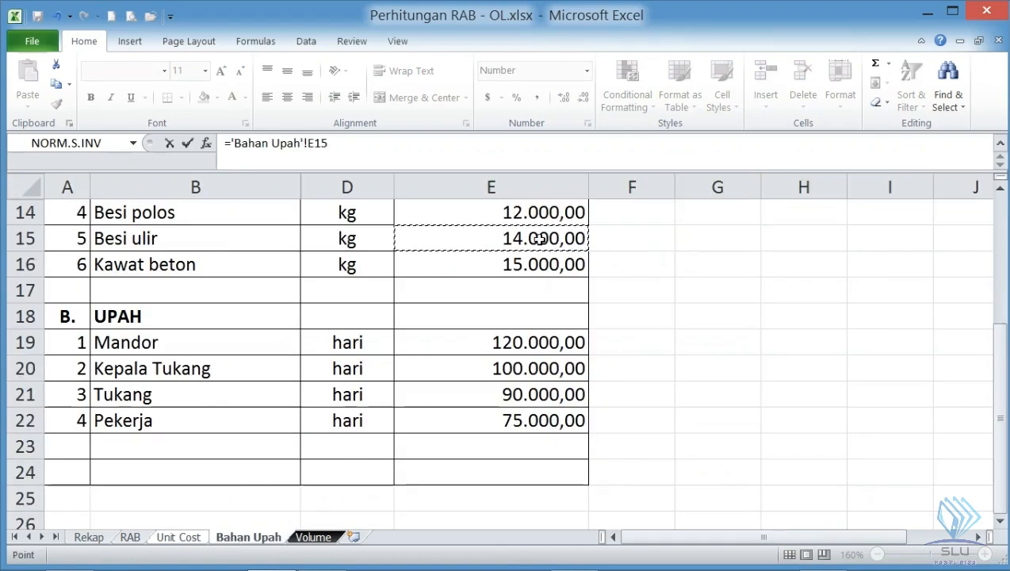
{"action": "key", "text": "Return"}
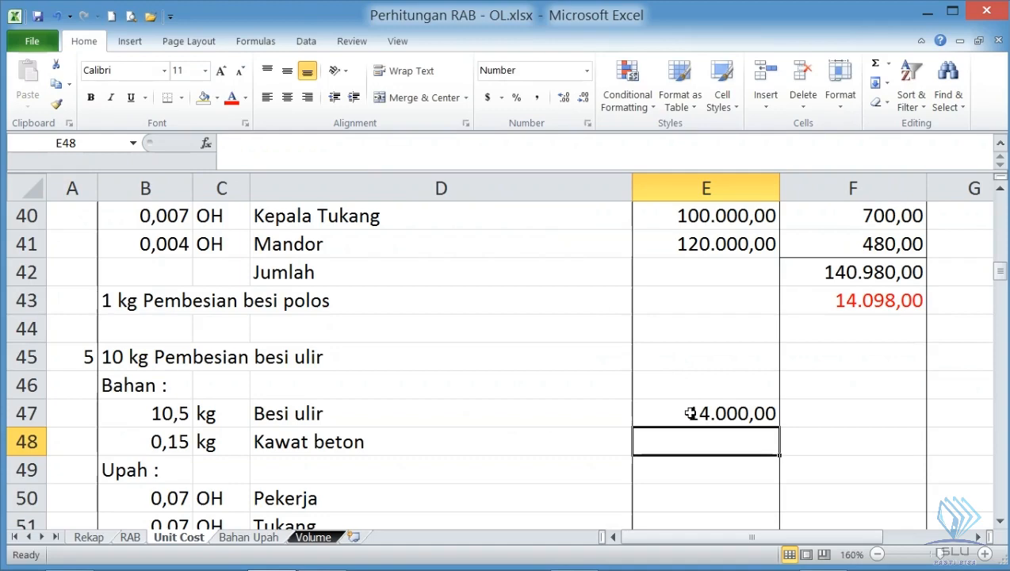
- Link the Kawat beton price in E48 to the Kawat beton price of the besi polos section
{"action": "type", "text": "="}
{"action": "scroll", "coordinate": [688, 413], "scroll_direction": "up", "scroll_amount": 2}
{"action": "left_click", "coordinate": [682, 275]}
{"action": "key", "text": "Return"}
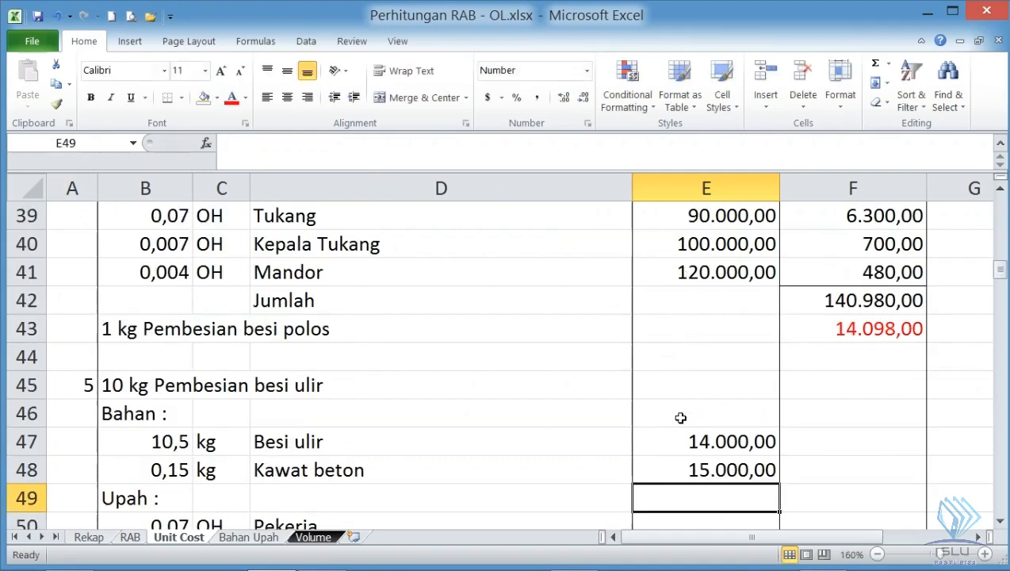
- Link the Pekerja price in E50 to the besi polos section's Pekerja price and fill the formula down to Mandor in E53
{"action": "left_click", "coordinate": [694, 448]}
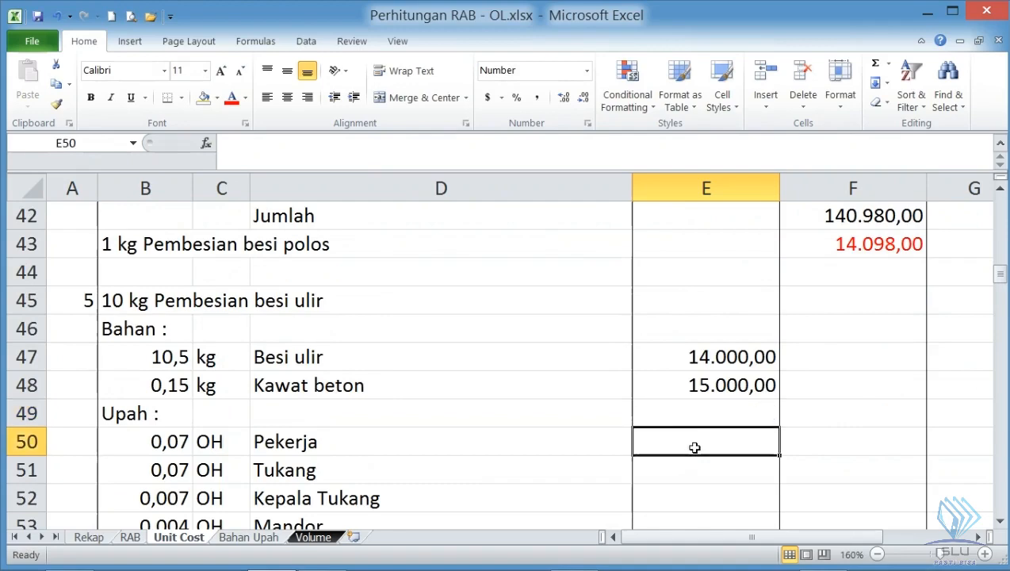
{"action": "type", "text": "="}
{"action": "scroll", "coordinate": [694, 448], "scroll_direction": "up", "scroll_amount": 3}
{"action": "left_click", "coordinate": [696, 353]}
{"action": "scroll", "coordinate": [687, 362], "scroll_direction": "down", "scroll_amount": 2}
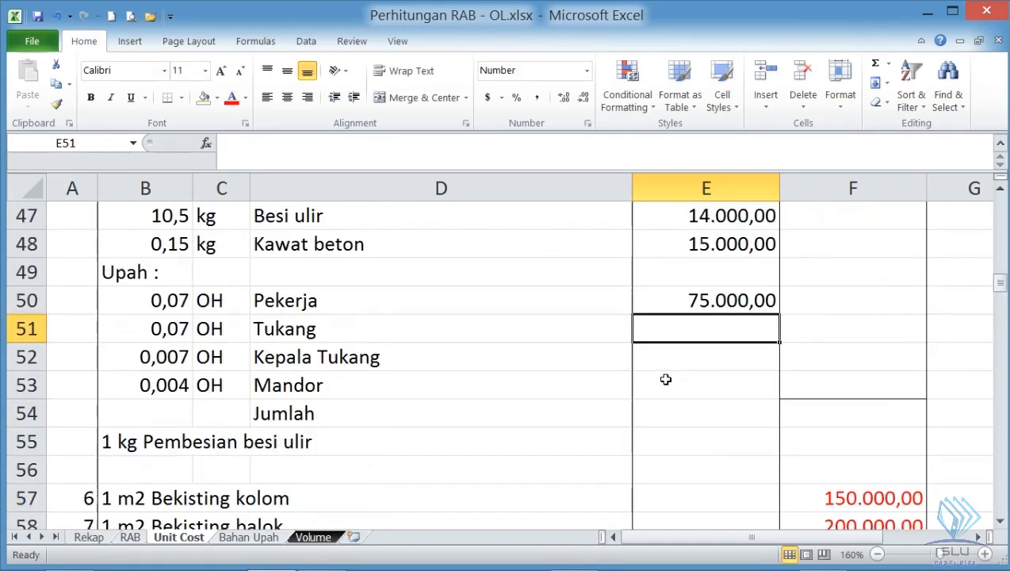
{"action": "left_click", "coordinate": [732, 300]}
{"action": "left_click_drag", "start_coordinate": [779, 316], "coordinate": [780, 399]}
- Copy the cost formula from F35 to F47:F53 and clear F49 in the Upah heading row
{"action": "scroll", "coordinate": [785, 412], "scroll_direction": "up", "scroll_amount": 2}
{"action": "left_click", "coordinate": [795, 392]}
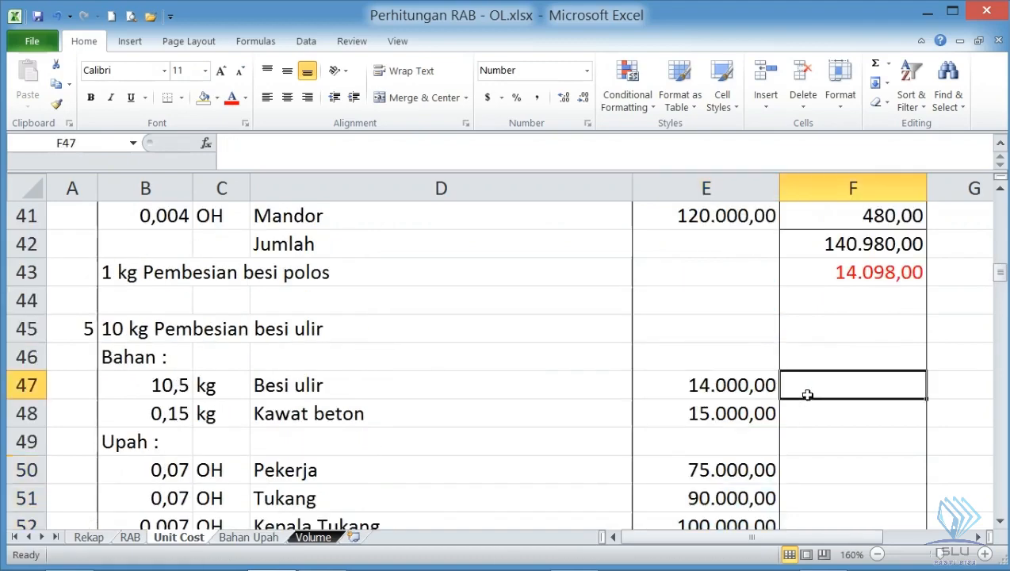
{"action": "scroll", "coordinate": [784, 396], "scroll_direction": "up", "scroll_amount": 2}
{"action": "scroll", "coordinate": [783, 396], "scroll_direction": "up", "scroll_amount": 1}
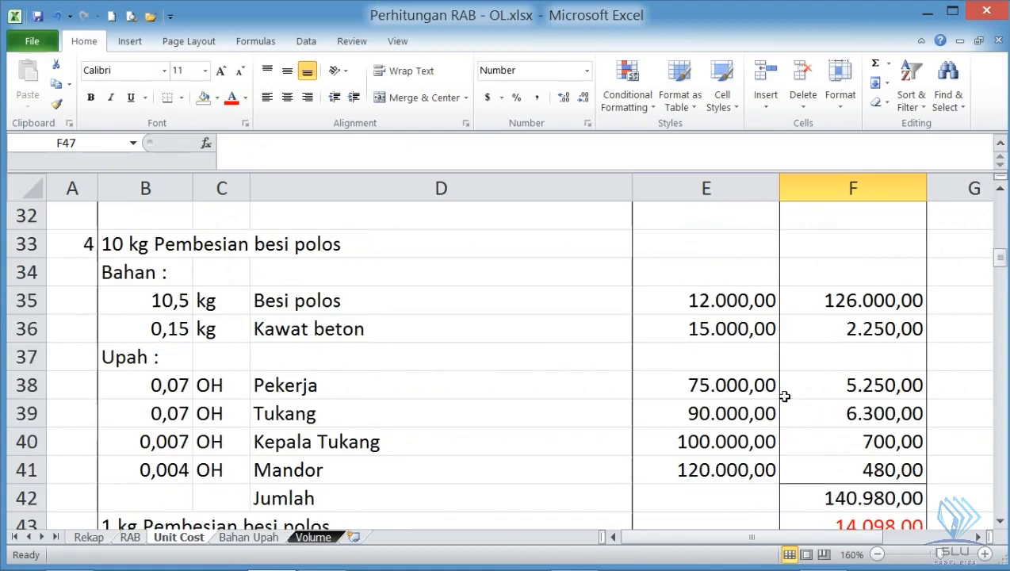
{"action": "left_click", "coordinate": [843, 300]}
{"action": "key", "text": "ctrl+c"}
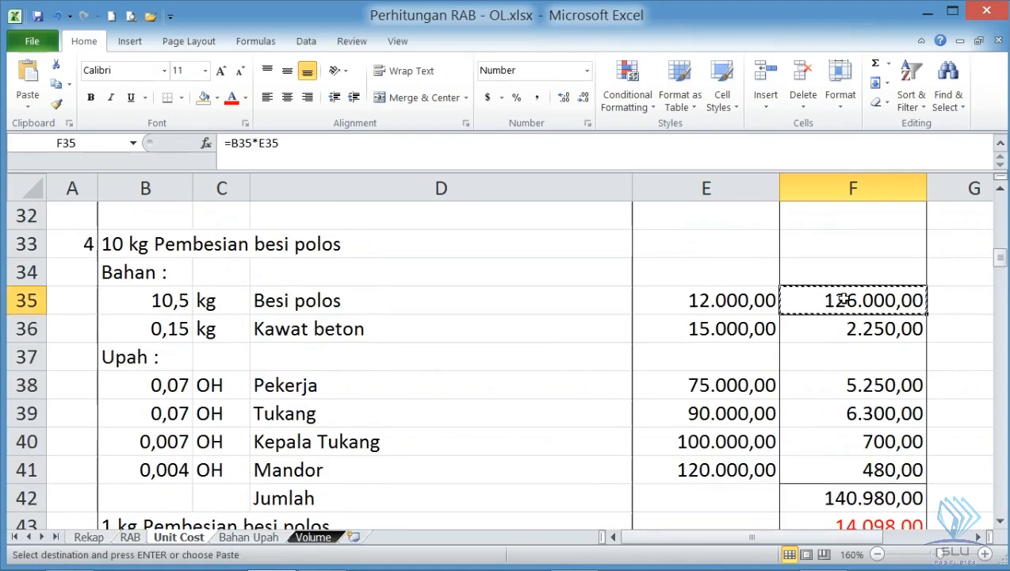
{"action": "scroll", "coordinate": [843, 299], "scroll_direction": "down", "scroll_amount": 3}
{"action": "scroll", "coordinate": [841, 304], "scroll_direction": "down", "scroll_amount": 1}
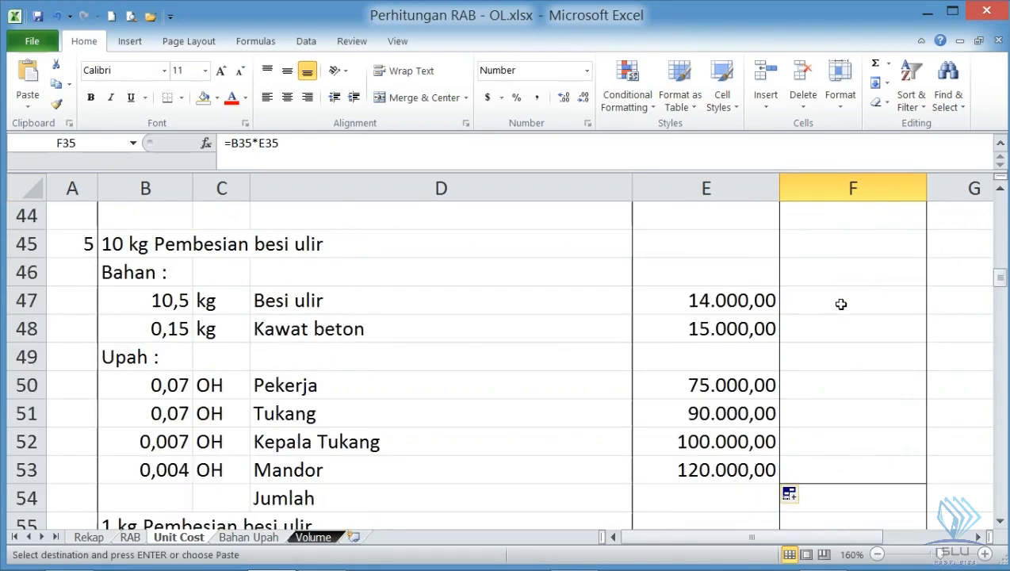
{"action": "left_click_drag", "start_coordinate": [843, 290], "coordinate": [847, 462]}
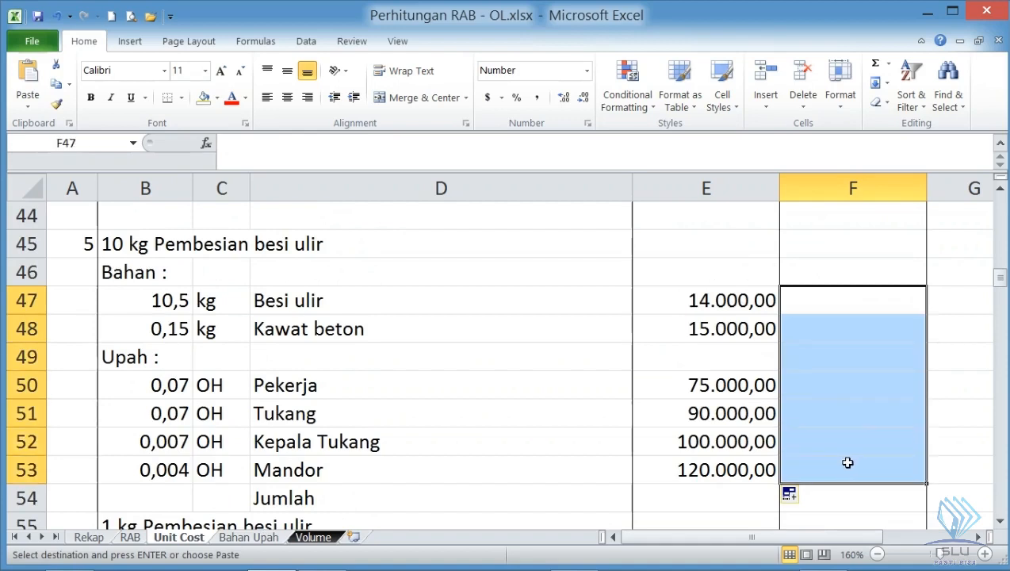
{"action": "key", "text": "Return"}
{"action": "left_click", "coordinate": [845, 358]}
{"action": "key", "text": "Delete"}
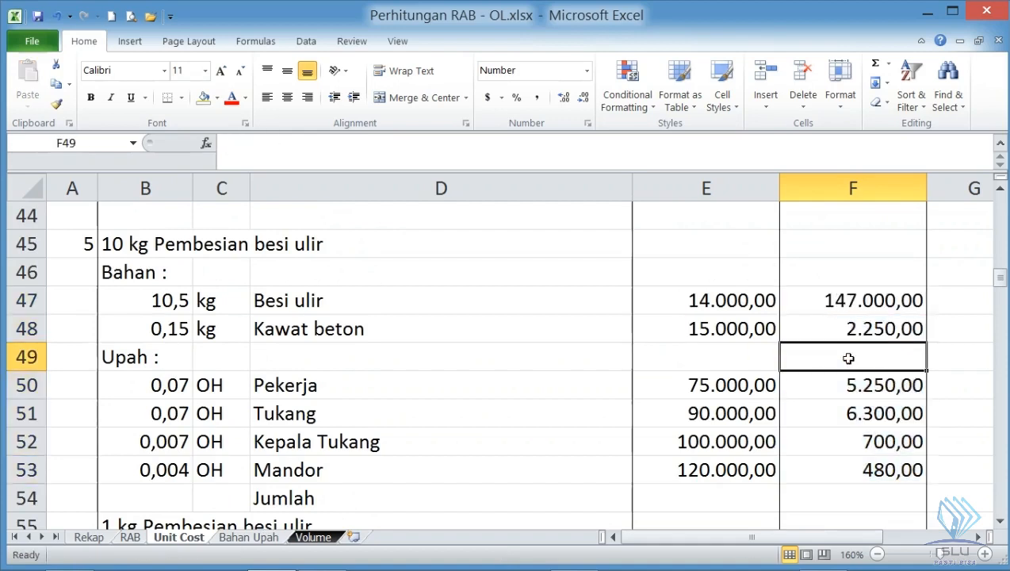
- Add a bottom border to F53 and total the besi ulir costs in Jumlah cell F54 with =SUM(F47:F53)
{"action": "left_click", "coordinate": [847, 459]}
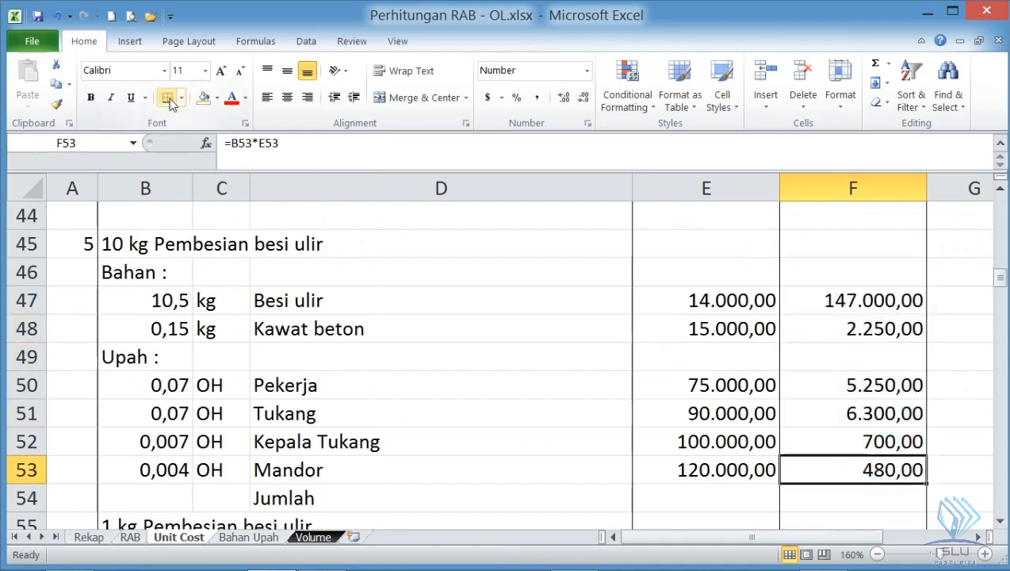
{"action": "scroll", "coordinate": [596, 252], "scroll_direction": "down", "scroll_amount": 1}
{"action": "left_click", "coordinate": [852, 415]}
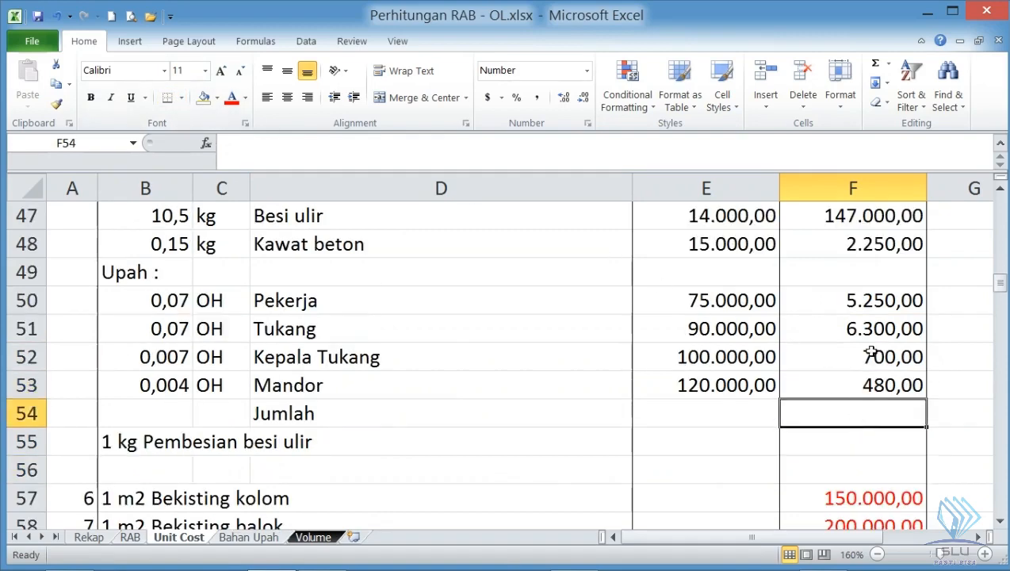
{"action": "left_click", "coordinate": [875, 62]}
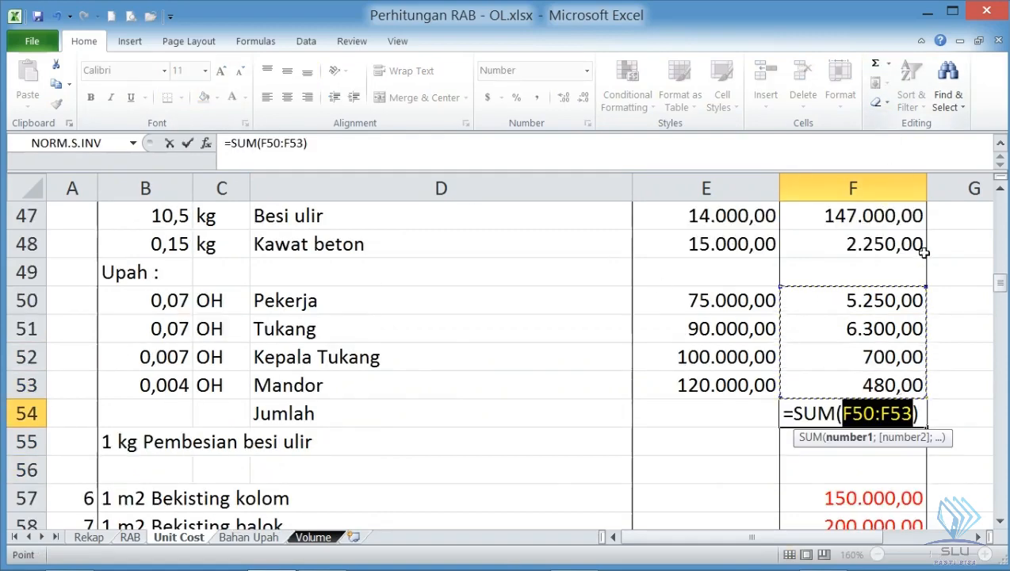
{"action": "scroll", "coordinate": [877, 313], "scroll_direction": "up", "scroll_amount": 1}
{"action": "left_click_drag", "start_coordinate": [866, 292], "coordinate": [871, 466]}
{"action": "key", "text": "Return"}
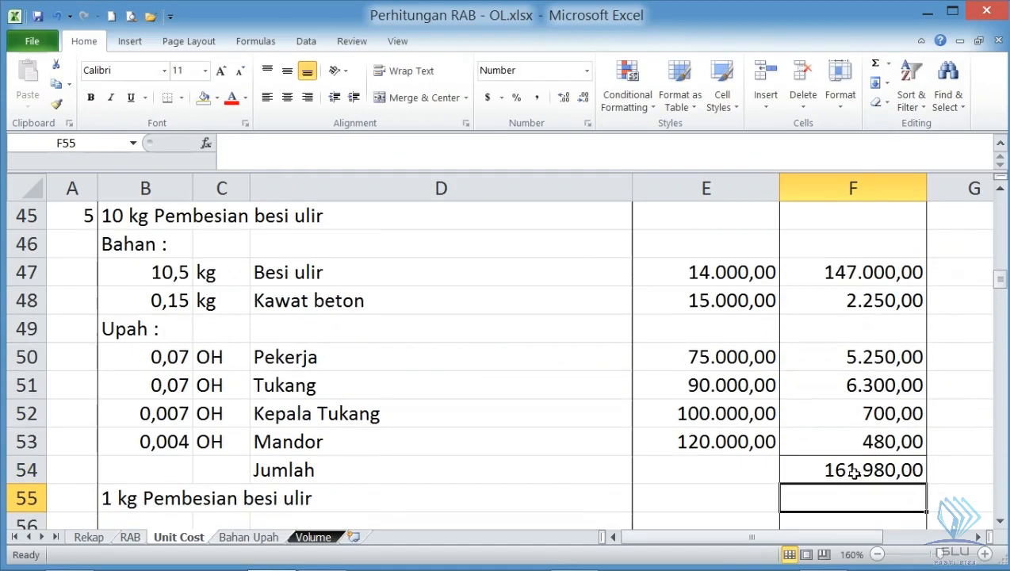
- Calculate the cost of 1 kg Pembesian besi ulir in F55 with =F54/10
{"action": "left_click", "coordinate": [854, 471]}
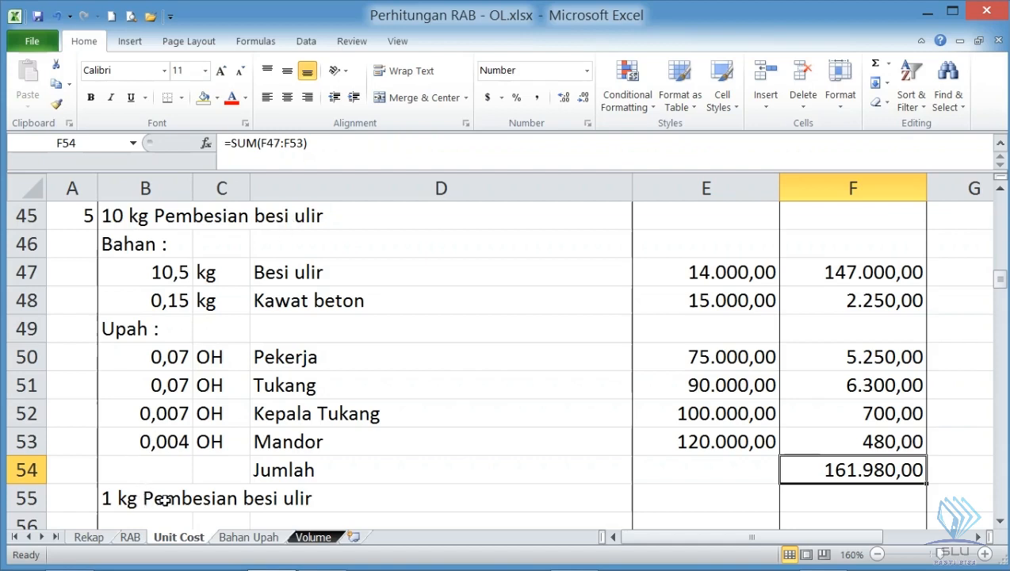
{"action": "left_click", "coordinate": [787, 499]}
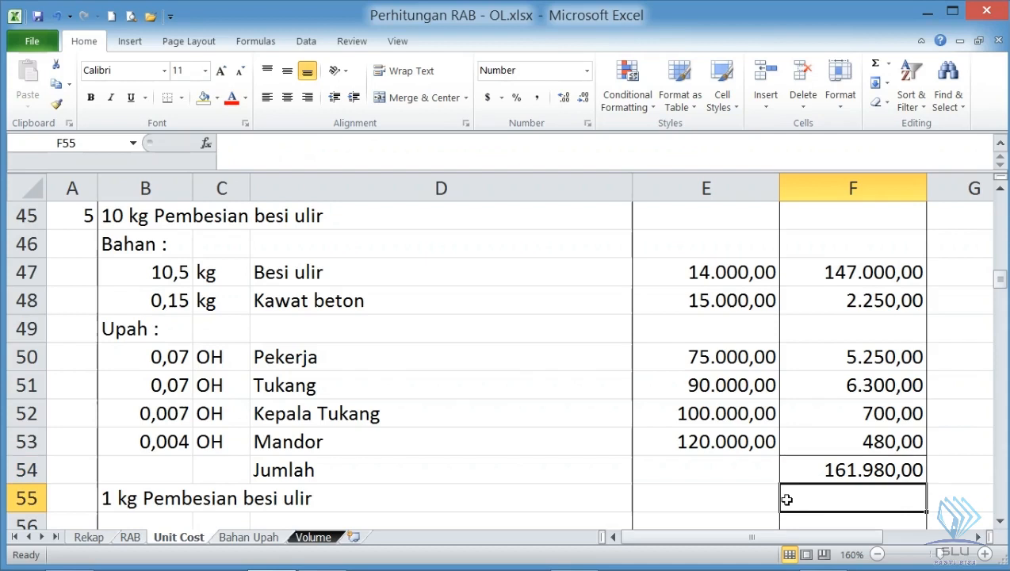
{"action": "type", "text": "="}
{"action": "left_click", "coordinate": [842, 471]}
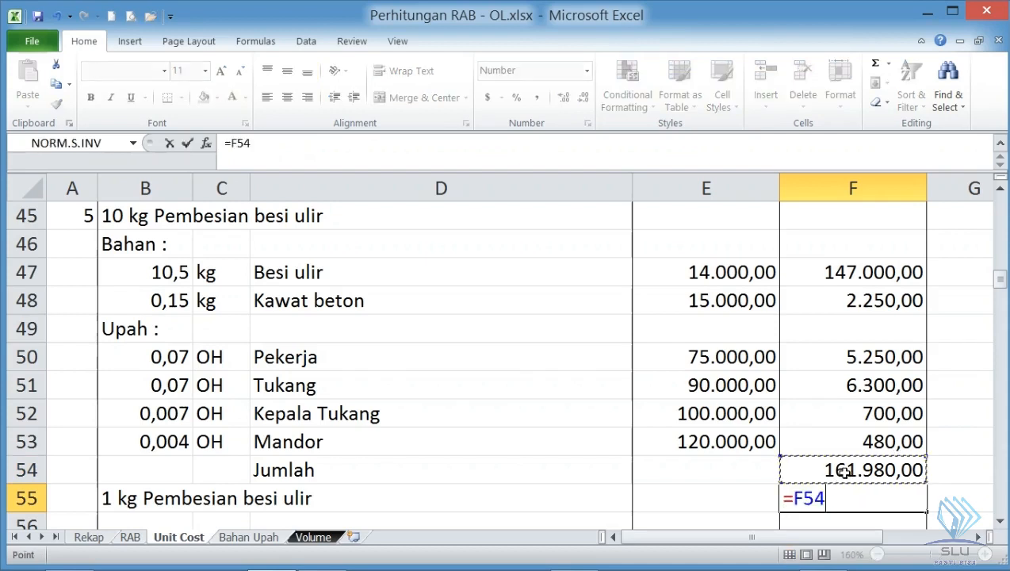
{"action": "type", "text": "/"}
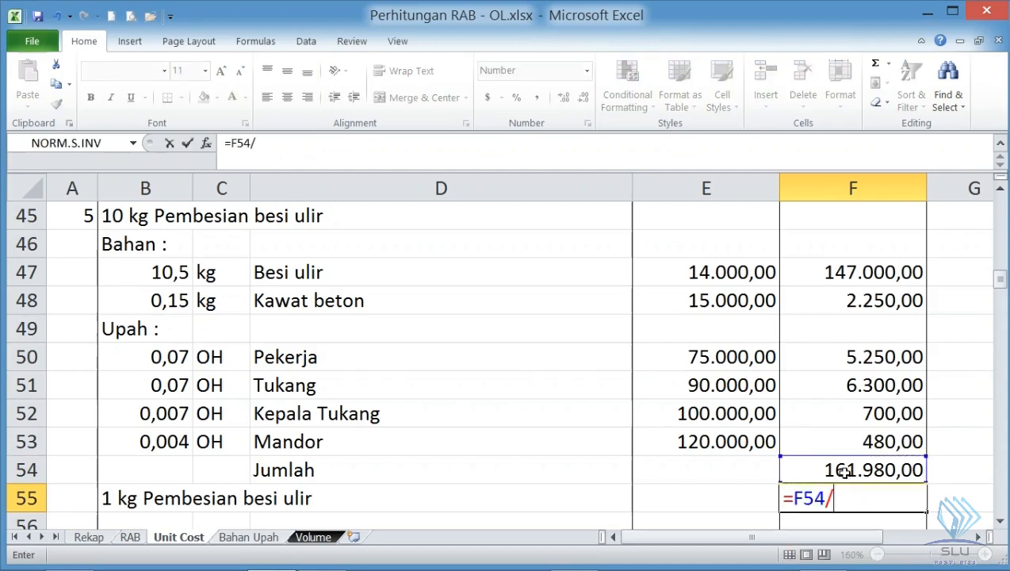
{"action": "type", "text": "10"}
{"action": "key", "text": "Return"}
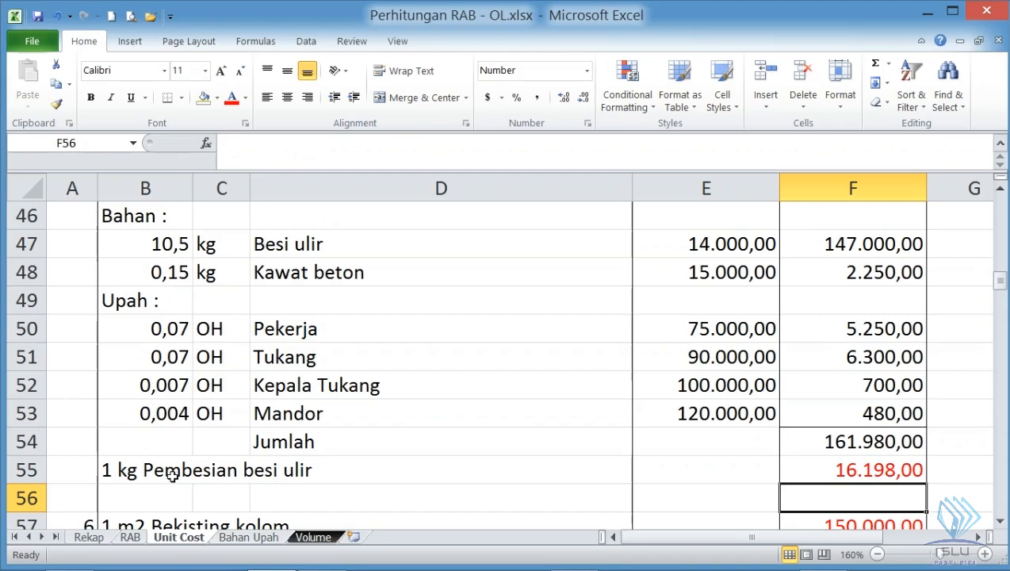
- Switch to Foxit Reader and examine the bekisting analyses in SNI - Analisa Harga Pek Beton.pdf, up to 6.22 for kolom
{"action": "scroll", "coordinate": [246, 459], "scroll_direction": "down", "scroll_amount": 1}
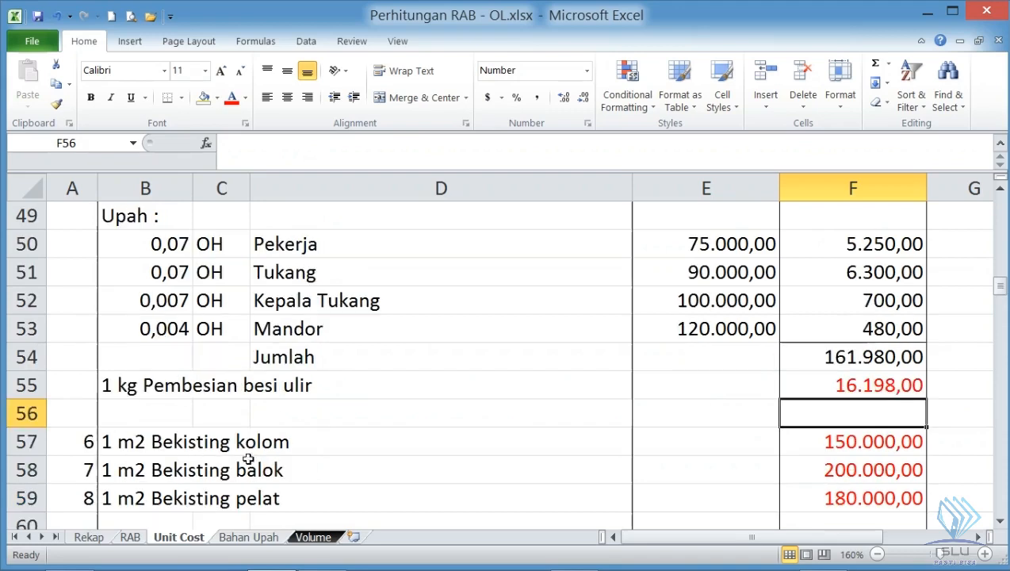
{"action": "left_click", "coordinate": [163, 445]}
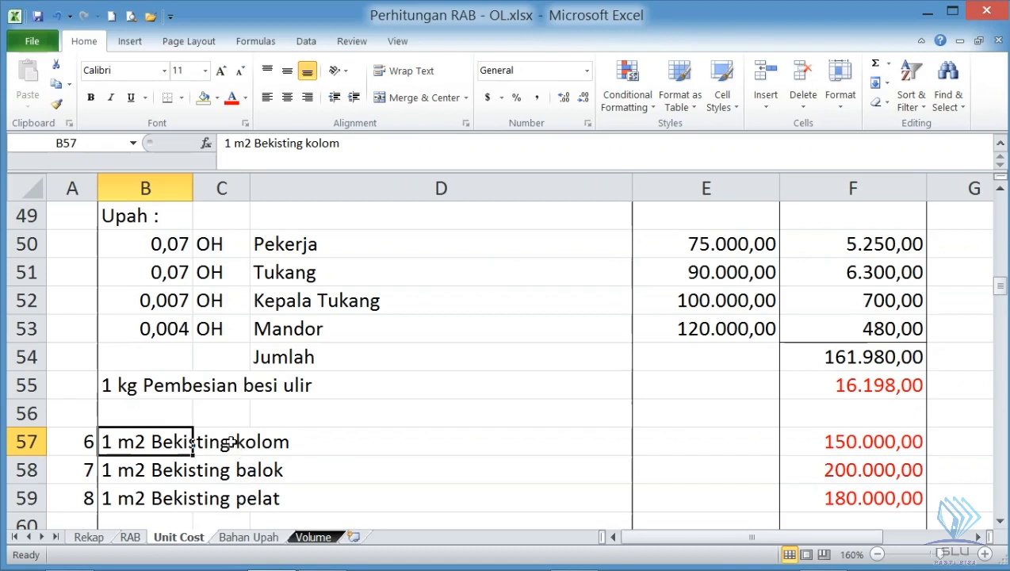
{"action": "mouse_move", "coordinate": [515, 567]}
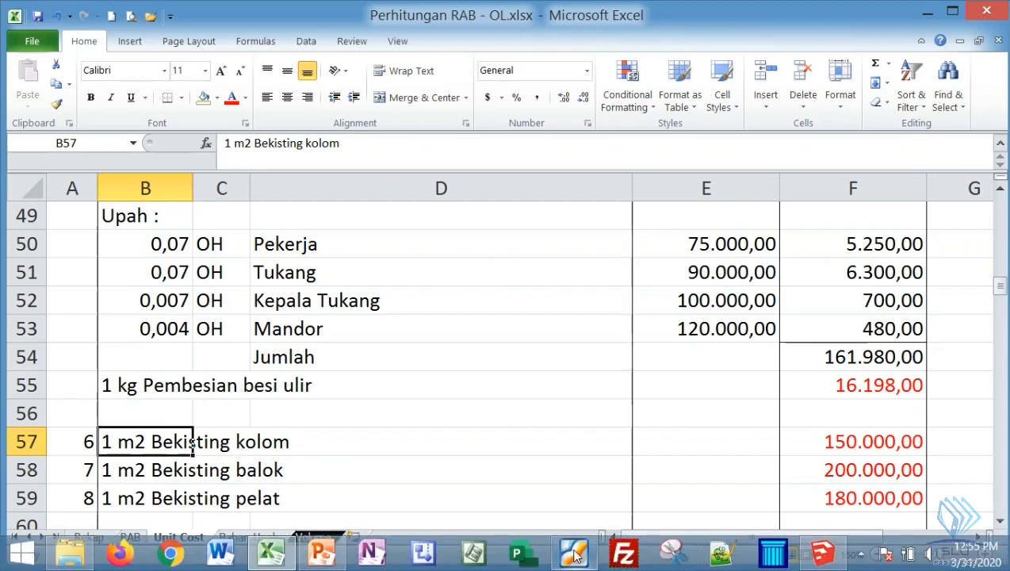
{"action": "mouse_move", "coordinate": [576, 555]}
{"action": "left_click", "coordinate": [532, 485]}
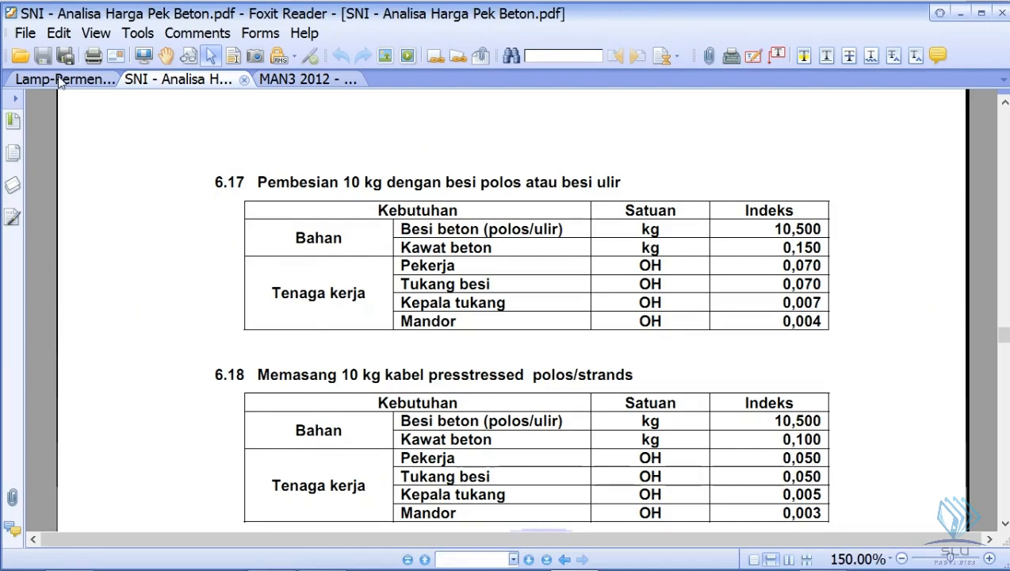
{"action": "left_click", "coordinate": [61, 80]}
{"action": "left_click", "coordinate": [214, 79]}
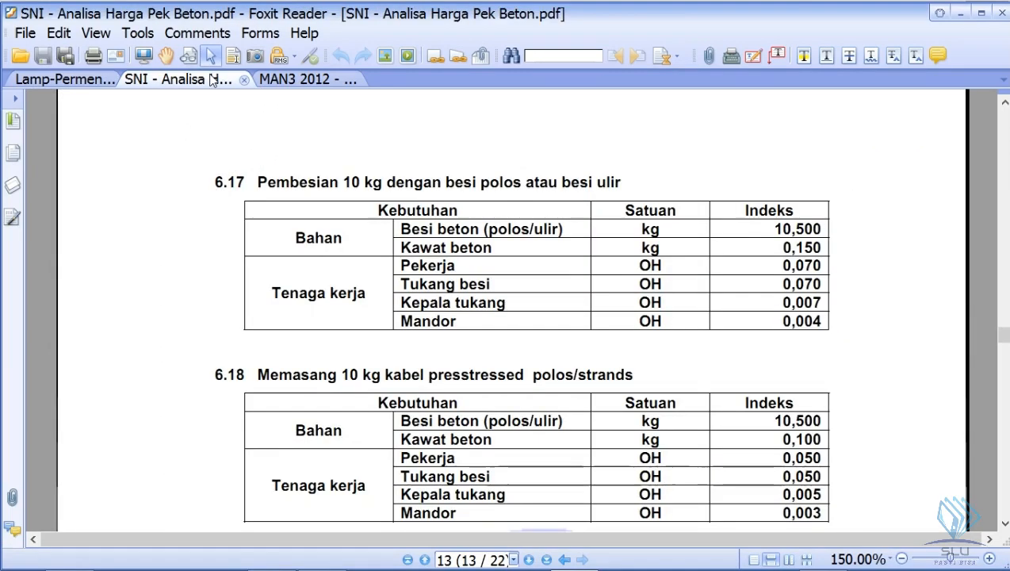
{"action": "scroll", "coordinate": [369, 138], "scroll_direction": "down", "scroll_amount": 5}
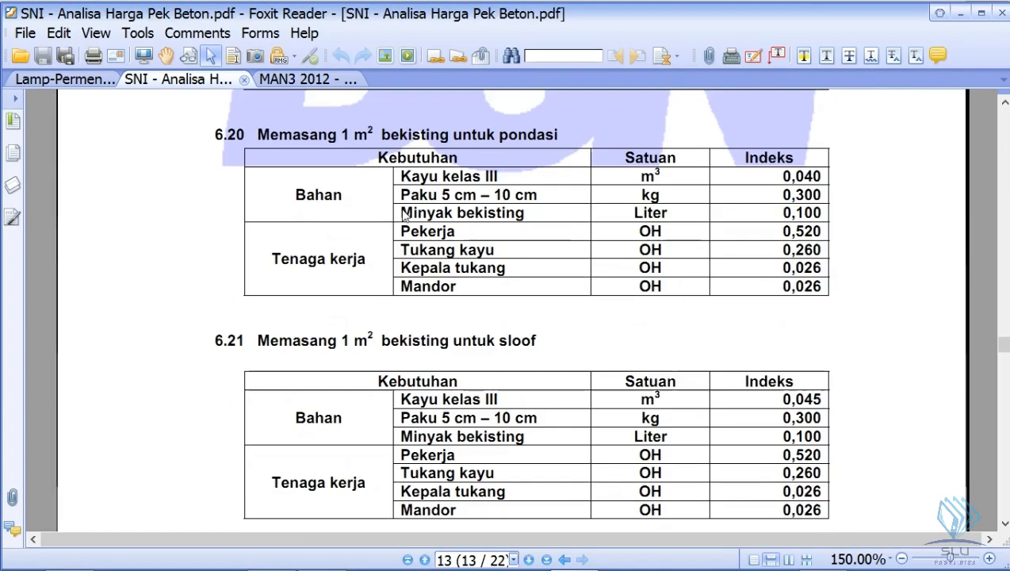
{"action": "scroll", "coordinate": [404, 227], "scroll_direction": "up", "scroll_amount": 1}
{"action": "scroll", "coordinate": [404, 227], "scroll_direction": "up", "scroll_amount": 5}
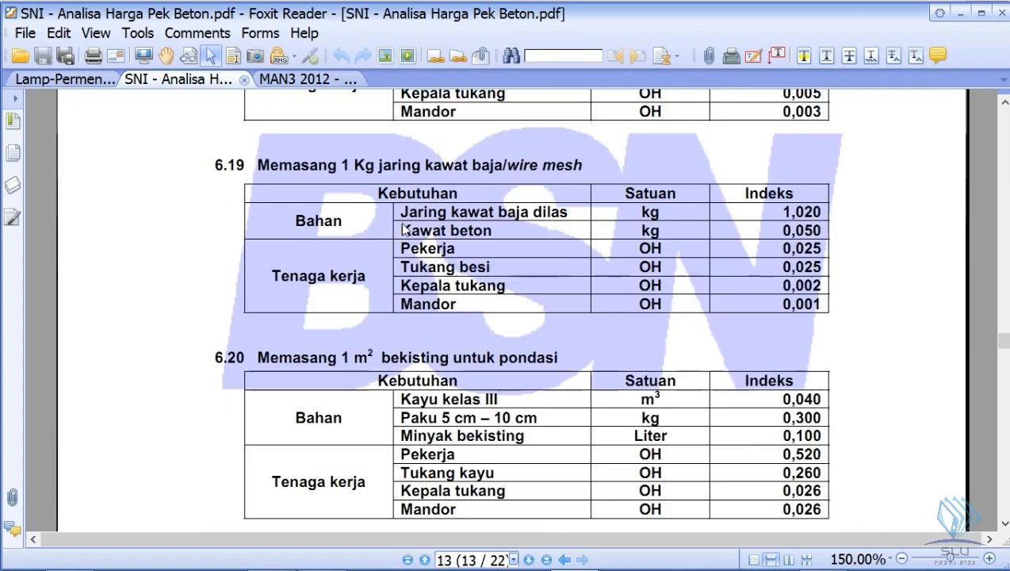
{"action": "scroll", "coordinate": [476, 293], "scroll_direction": "down", "scroll_amount": 4}
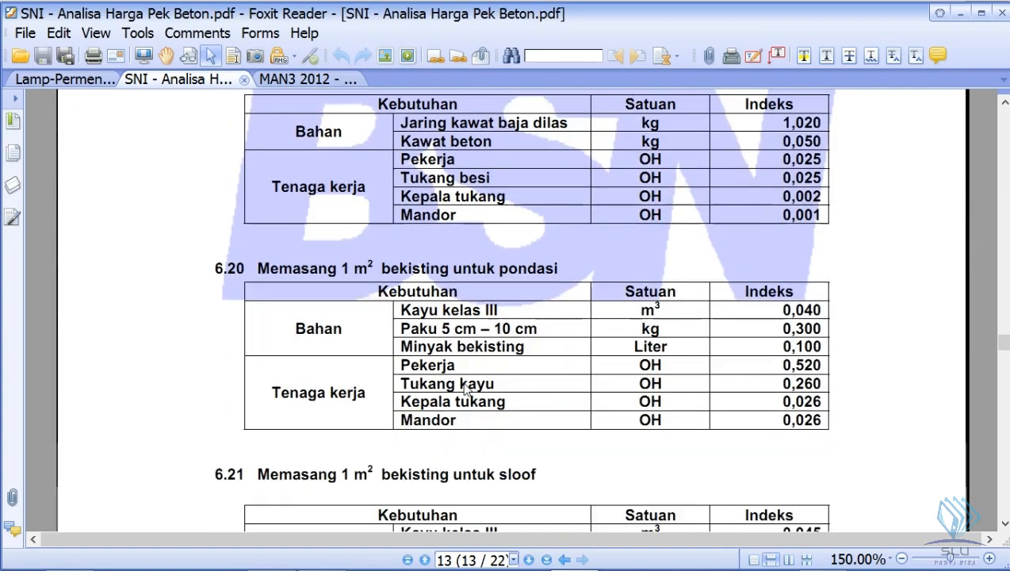
{"action": "scroll", "coordinate": [466, 388], "scroll_direction": "down", "scroll_amount": 2}
{"action": "scroll", "coordinate": [512, 396], "scroll_direction": "down", "scroll_amount": 4}
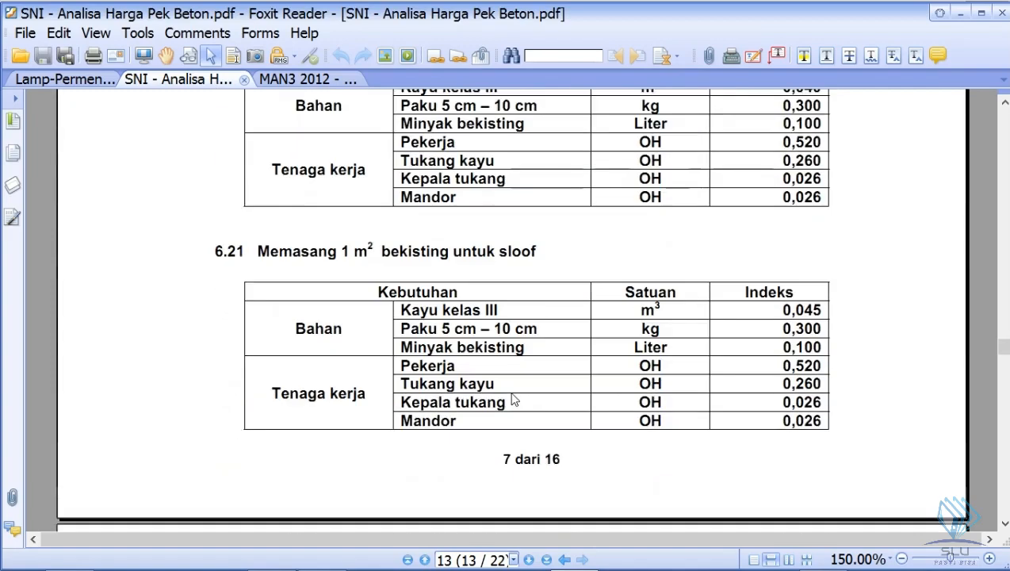
{"action": "scroll", "coordinate": [511, 398], "scroll_direction": "down", "scroll_amount": 6}
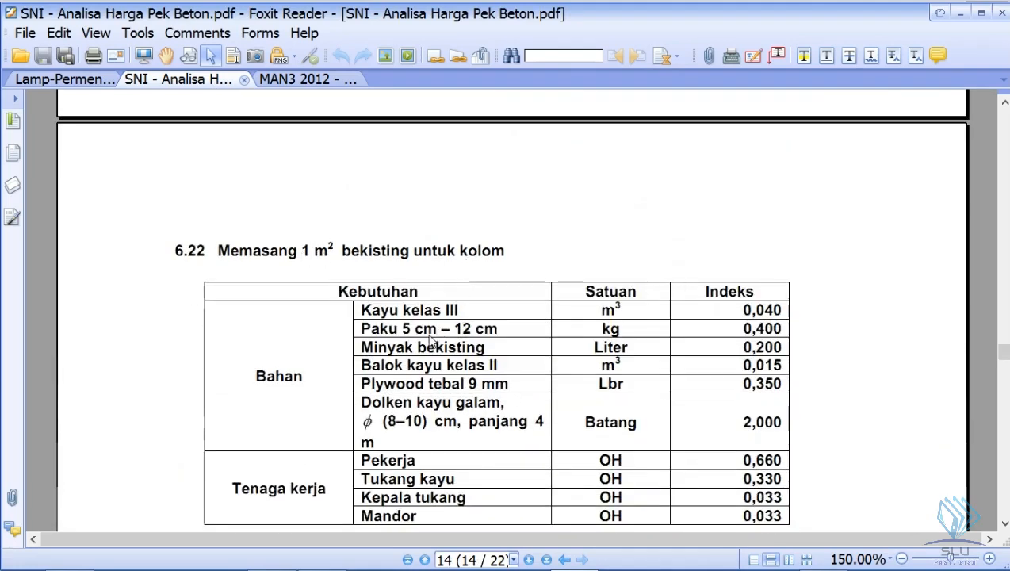
{"action": "scroll", "coordinate": [432, 339], "scroll_direction": "down", "scroll_amount": 1}
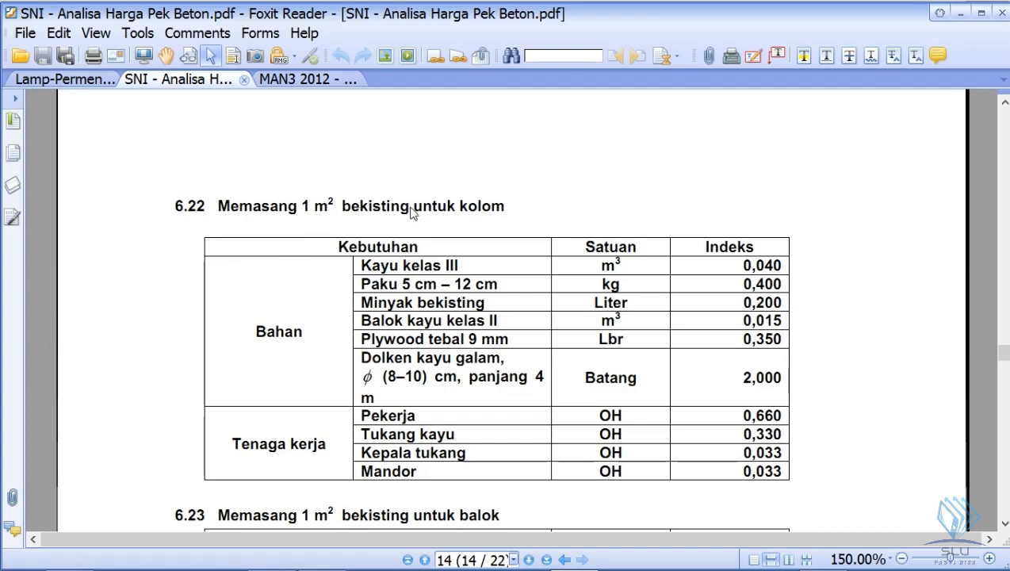
- Switch back to Excel and examine the Bekisting kolom unit price in F57 alongside the detailed Pembesian breakdowns
{"action": "mouse_move", "coordinate": [575, 565]}
{"action": "mouse_move", "coordinate": [276, 557]}
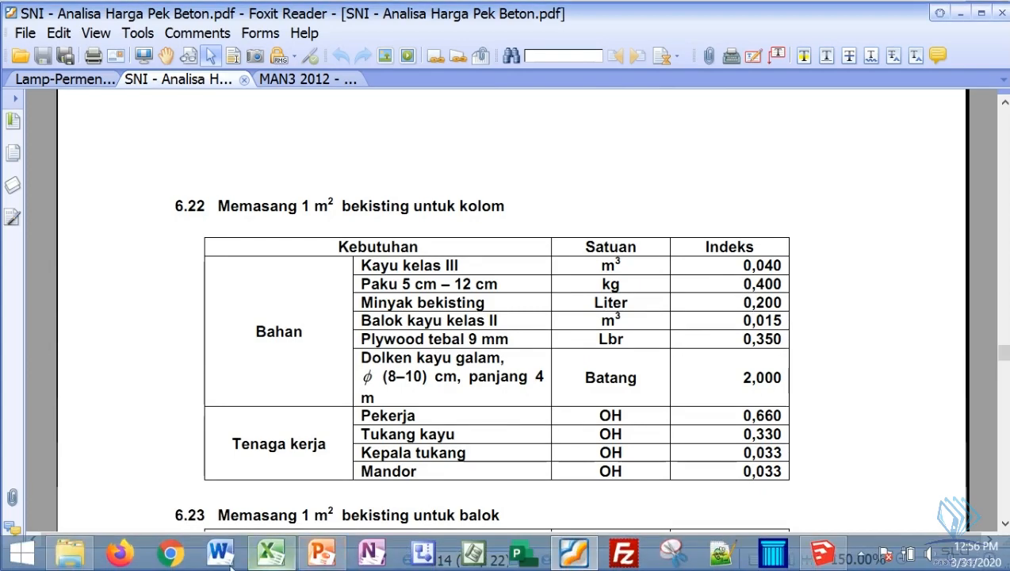
{"action": "left_click", "coordinate": [276, 557]}
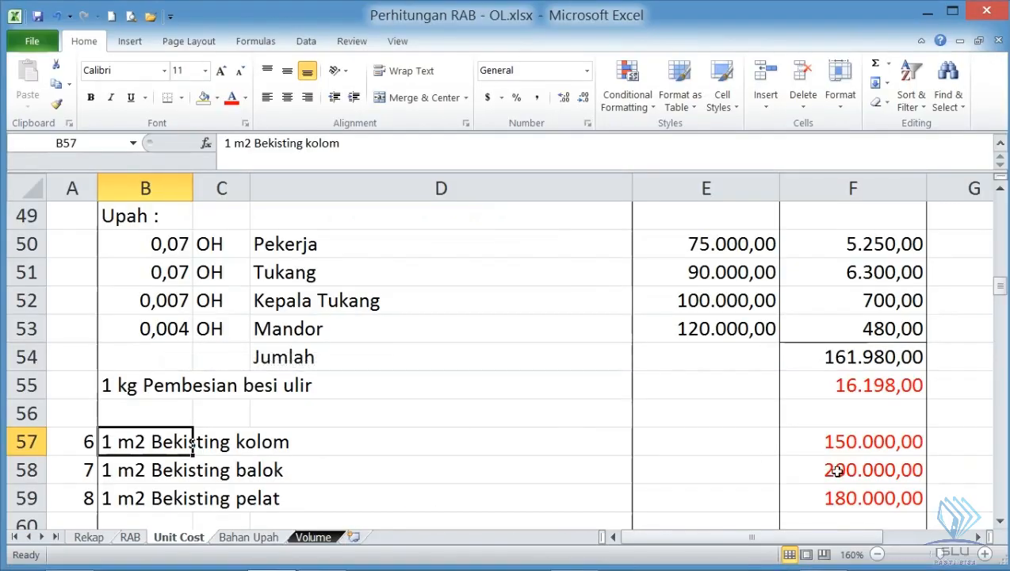
{"action": "left_click", "coordinate": [864, 442]}
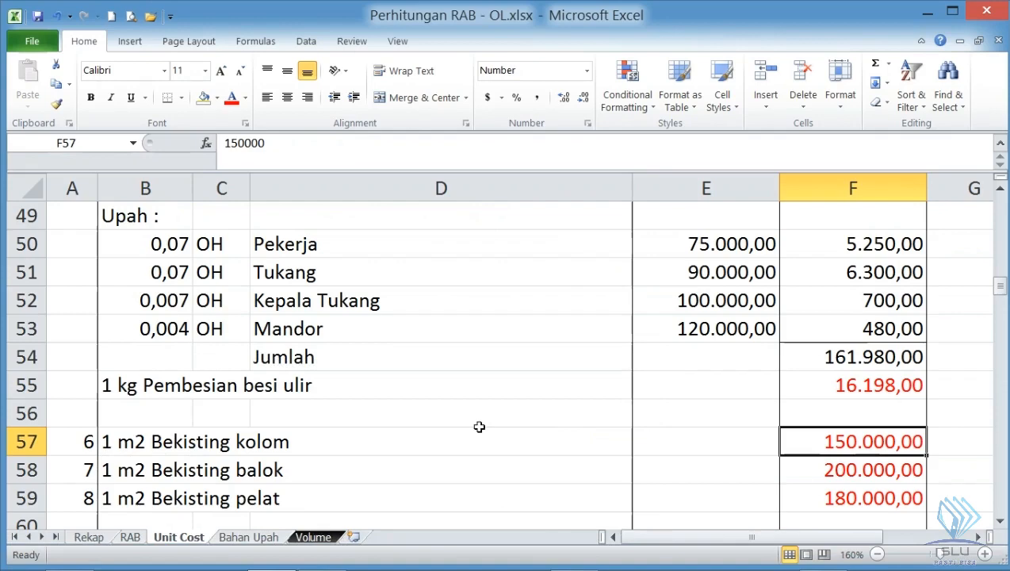
{"action": "scroll", "coordinate": [816, 381], "scroll_direction": "up", "scroll_amount": 2}
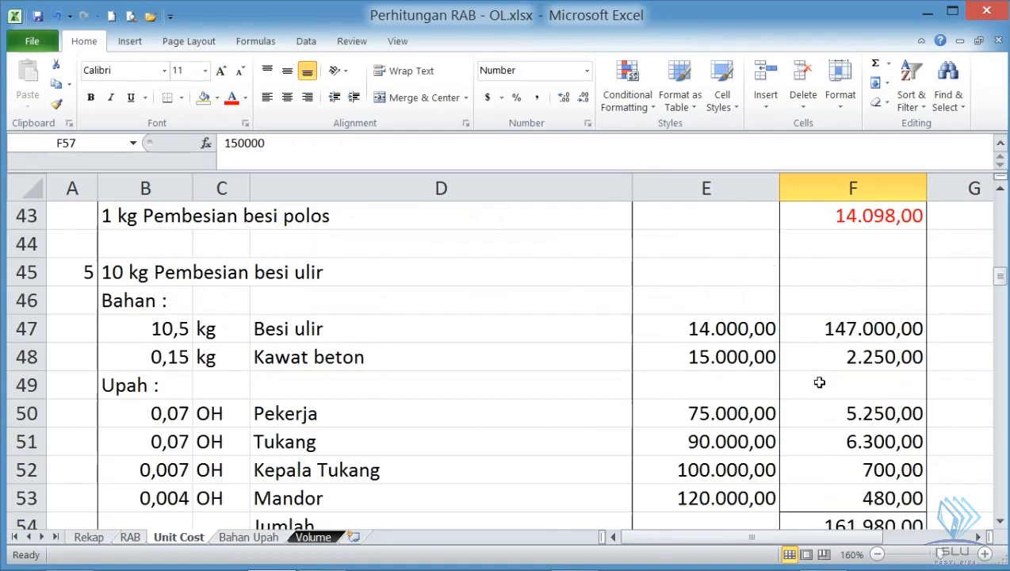
{"action": "scroll", "coordinate": [230, 389], "scroll_direction": "up", "scroll_amount": 3}
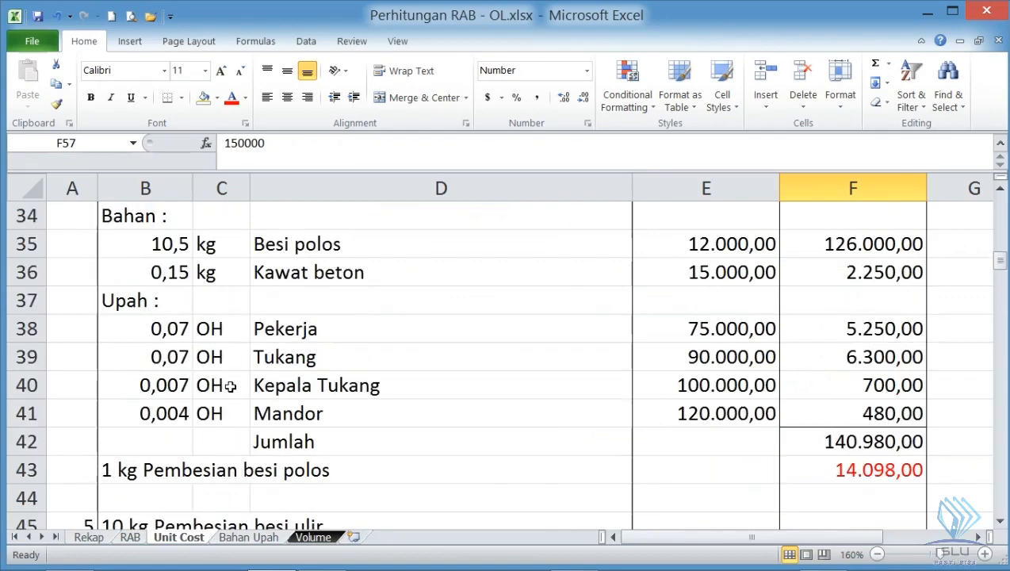
{"action": "scroll", "coordinate": [197, 373], "scroll_direction": "down", "scroll_amount": 2}
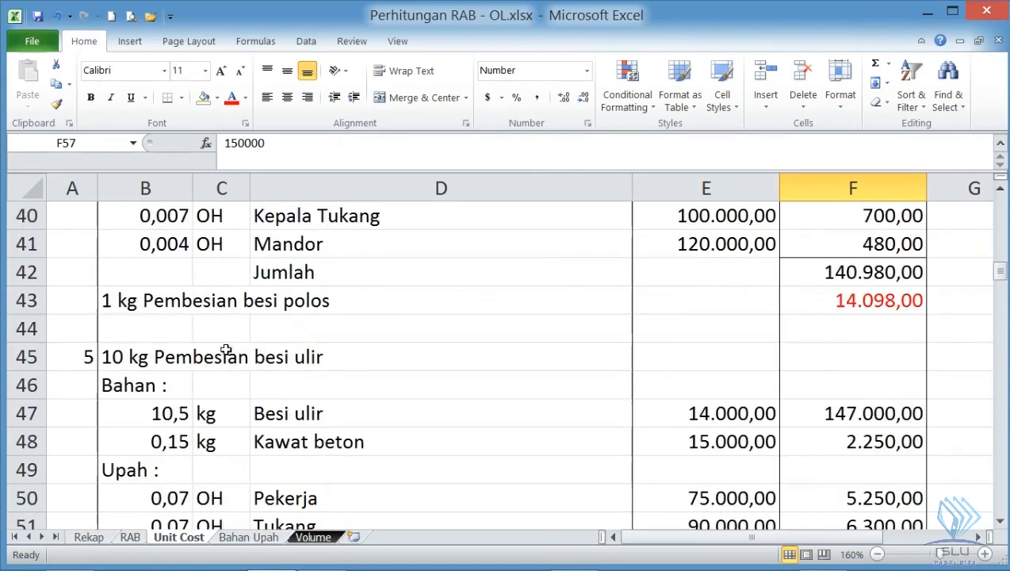
{"action": "scroll", "coordinate": [734, 341], "scroll_direction": "up", "scroll_amount": 1}
{"action": "scroll", "coordinate": [723, 434], "scroll_direction": "down", "scroll_amount": 1}
{"action": "scroll", "coordinate": [723, 434], "scroll_direction": "down", "scroll_amount": 2}
{"action": "scroll", "coordinate": [681, 434], "scroll_direction": "down", "scroll_amount": 2}
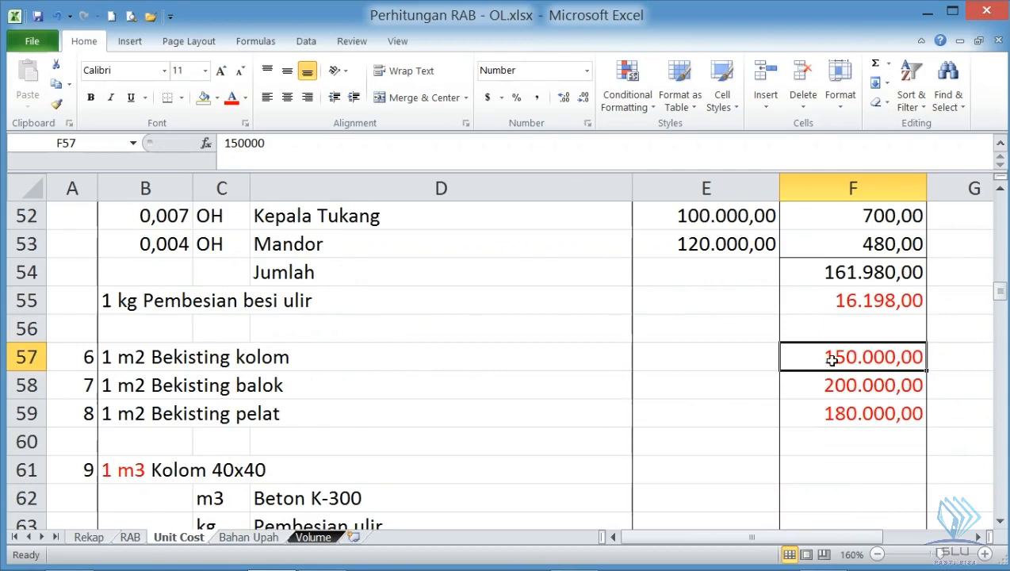
{"action": "left_click", "coordinate": [226, 358]}
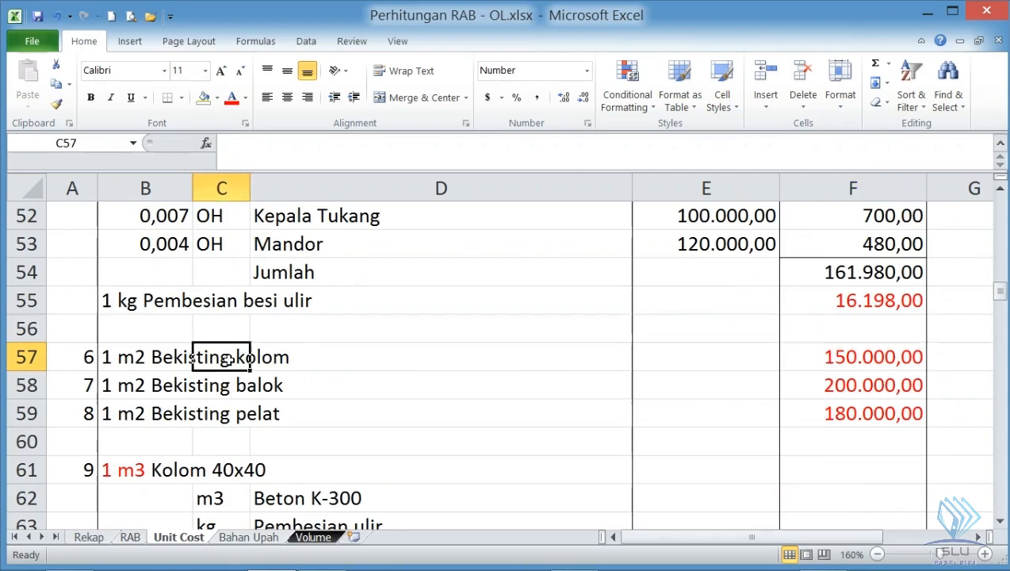
{"action": "left_click", "coordinate": [884, 365]}
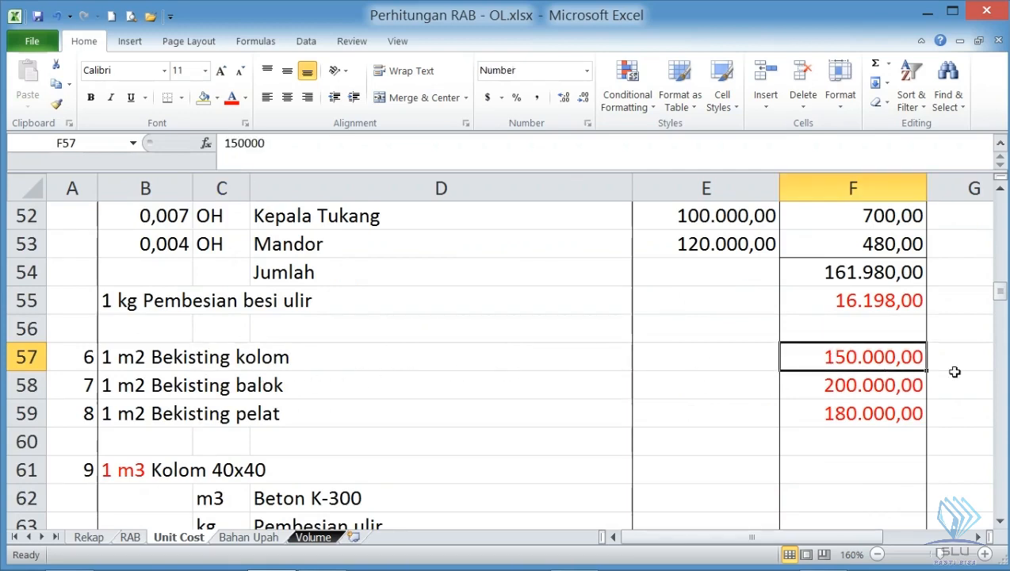
- Review the Jumlah total of the 1 m3 Beton K-300 analysis in F31 and its component costs
{"action": "scroll", "coordinate": [862, 363], "scroll_direction": "up", "scroll_amount": 5}
{"action": "scroll", "coordinate": [863, 356], "scroll_direction": "up", "scroll_amount": 3}
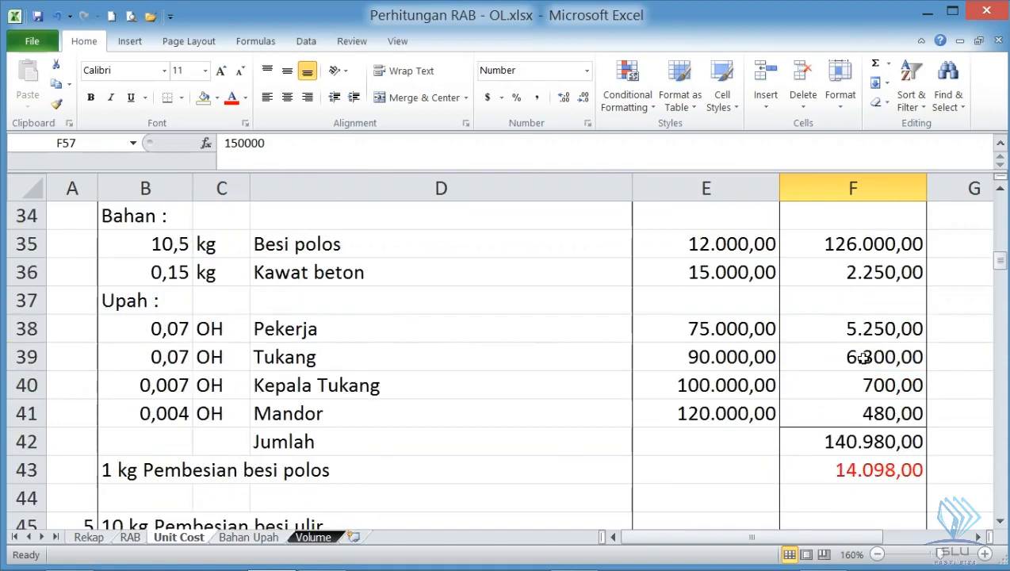
{"action": "left_click", "coordinate": [847, 302]}
{"action": "scroll", "coordinate": [846, 301], "scroll_direction": "up", "scroll_amount": 3}
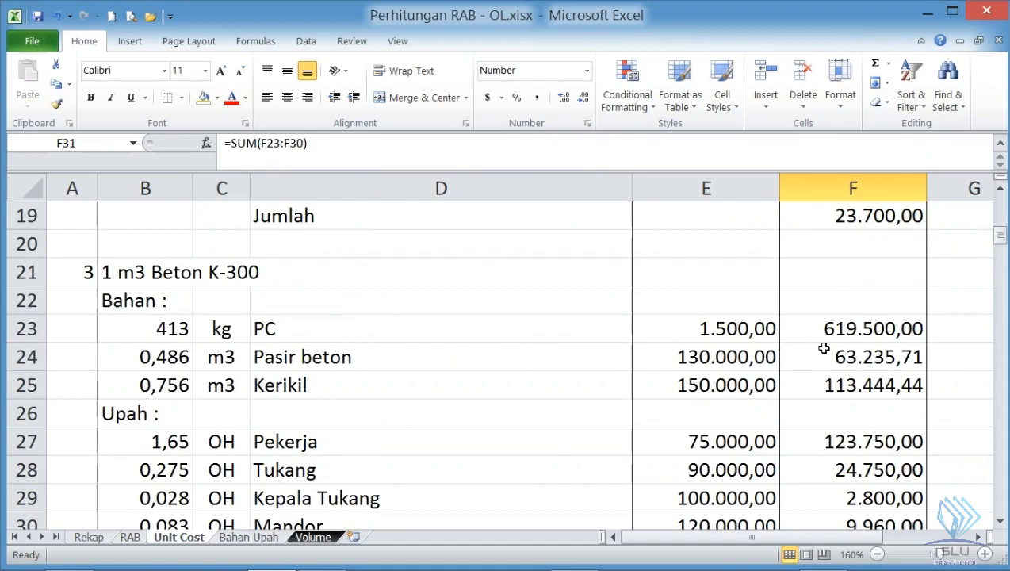
{"action": "scroll", "coordinate": [824, 348], "scroll_direction": "down", "scroll_amount": 12}
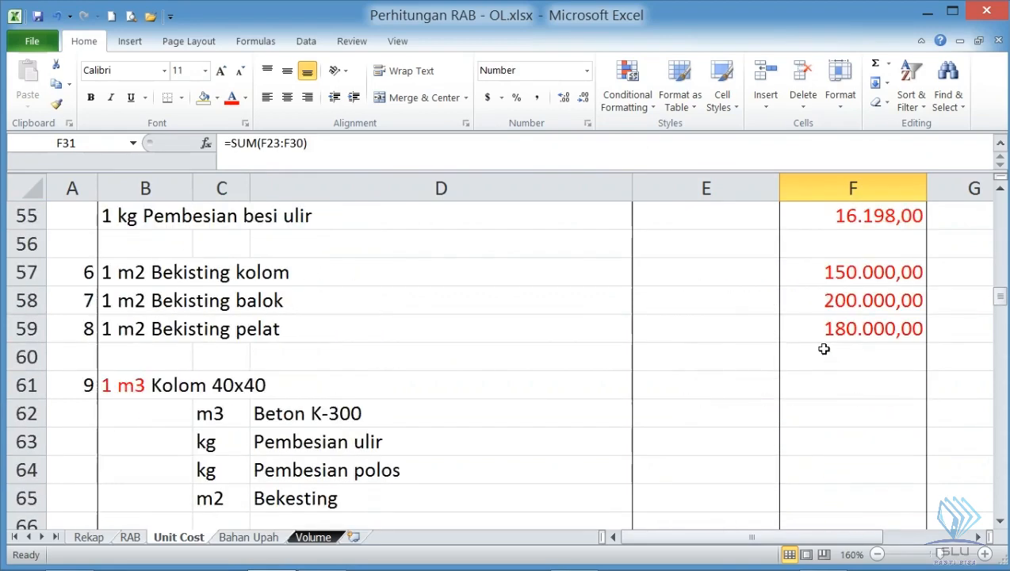
- Examine the 1 m3 Kolom 40x40 section and its components Beton K-300, Pembesian ulir, Pembesian polos and Bekesting
{"action": "scroll", "coordinate": [823, 349], "scroll_direction": "down", "scroll_amount": 1}
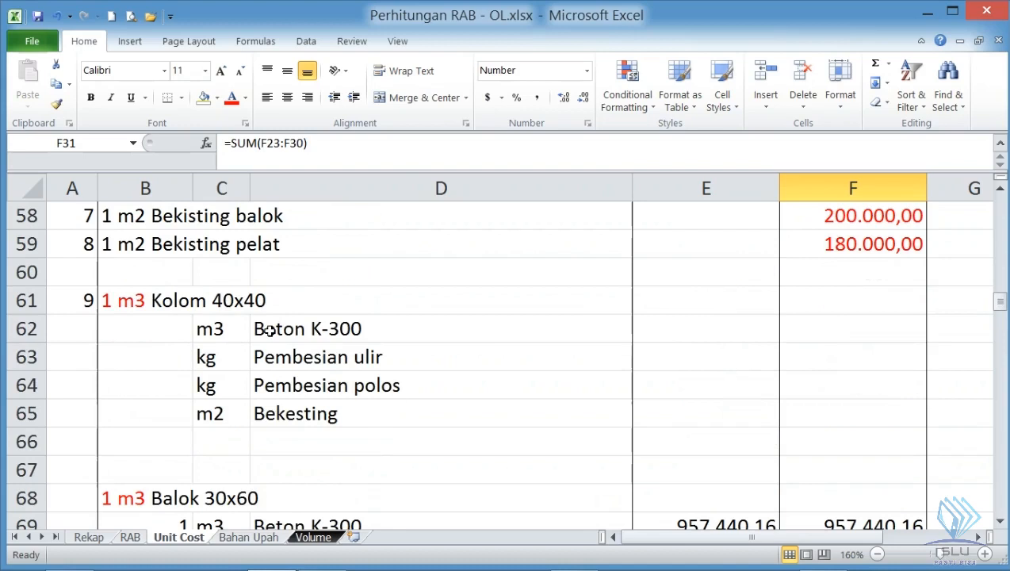
{"action": "left_click", "coordinate": [173, 304]}
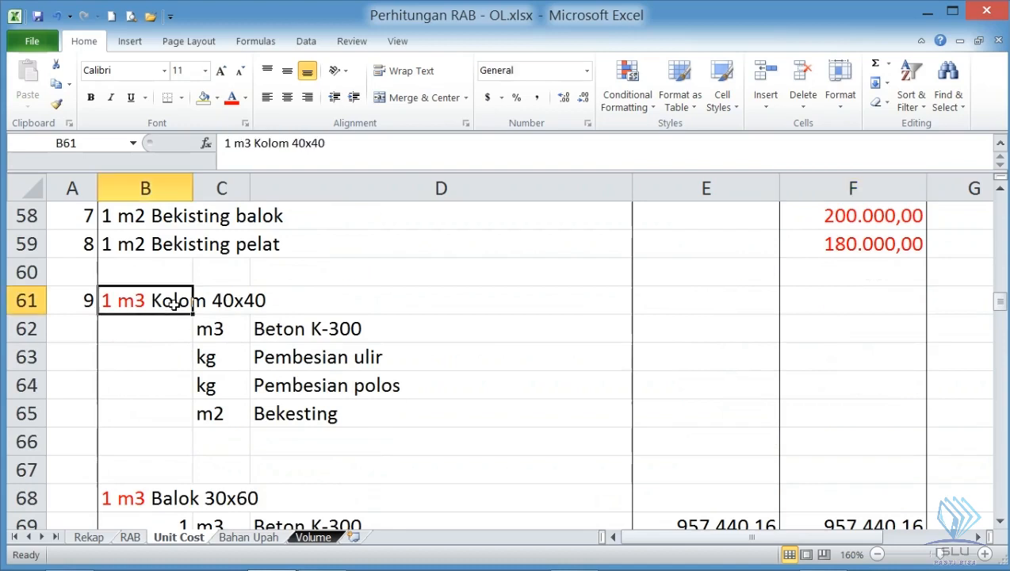
{"action": "left_click", "coordinate": [270, 331]}
{"action": "left_click", "coordinate": [276, 356]}
{"action": "left_click", "coordinate": [273, 384]}
{"action": "left_click", "coordinate": [268, 415]}
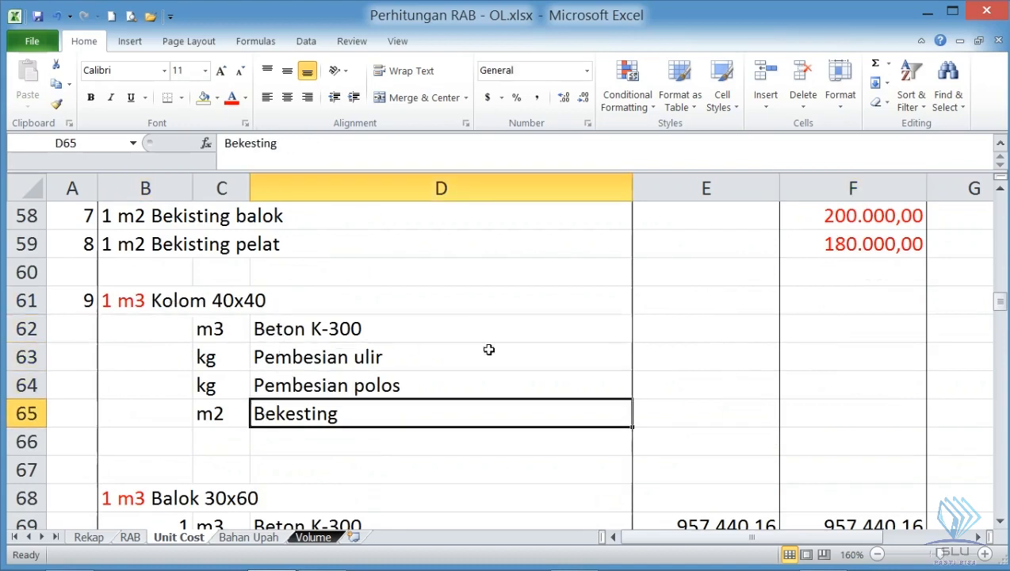
- Link the Beton K-300 unit price of Kolom 40x40 in E62 to the 1 m3 Beton K-300 Jumlah in F31
{"action": "left_click", "coordinate": [714, 326]}
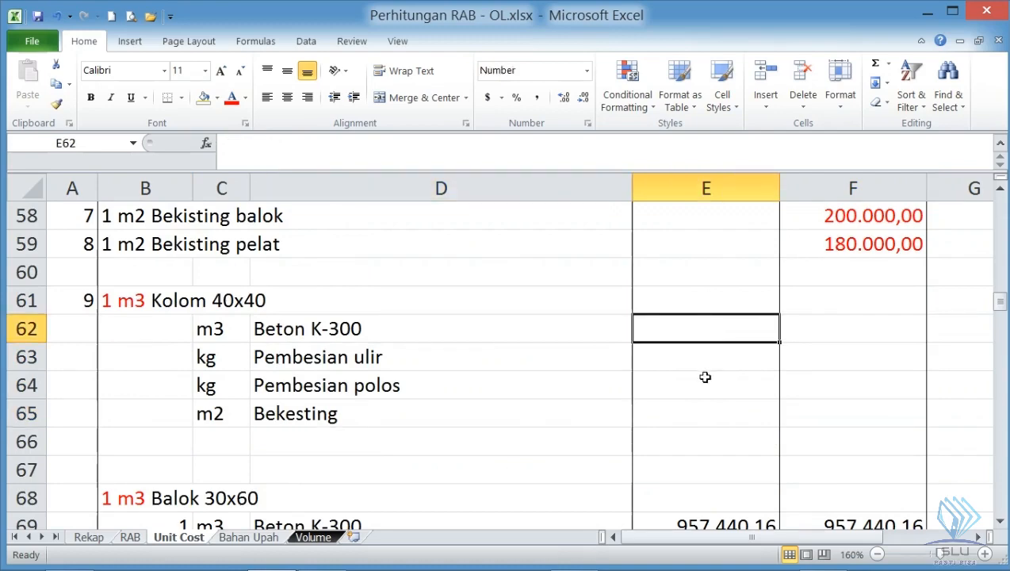
{"action": "type", "text": "="}
{"action": "scroll", "coordinate": [705, 357], "scroll_direction": "up", "scroll_amount": 6}
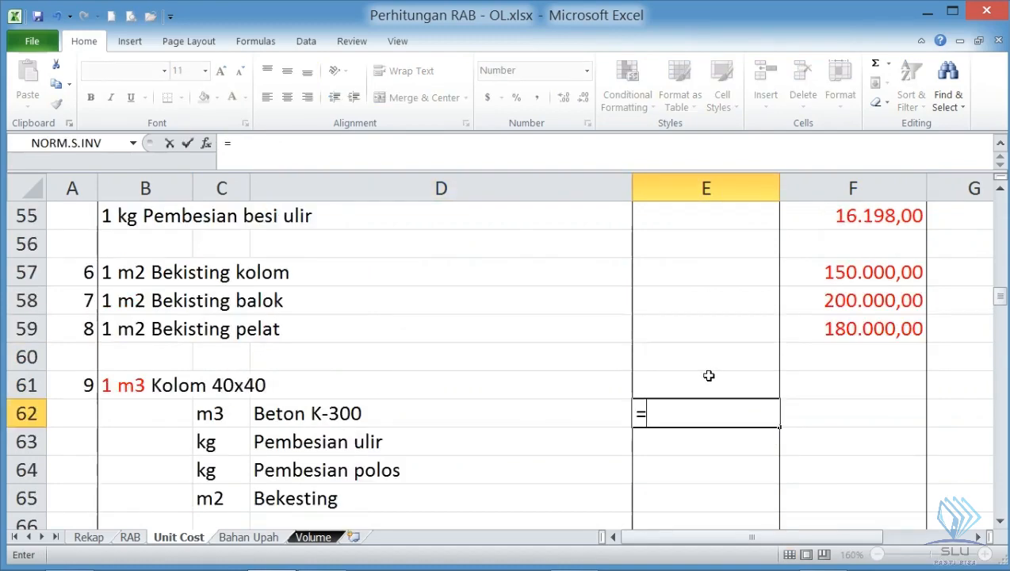
{"action": "scroll", "coordinate": [744, 355], "scroll_direction": "up", "scroll_amount": 6}
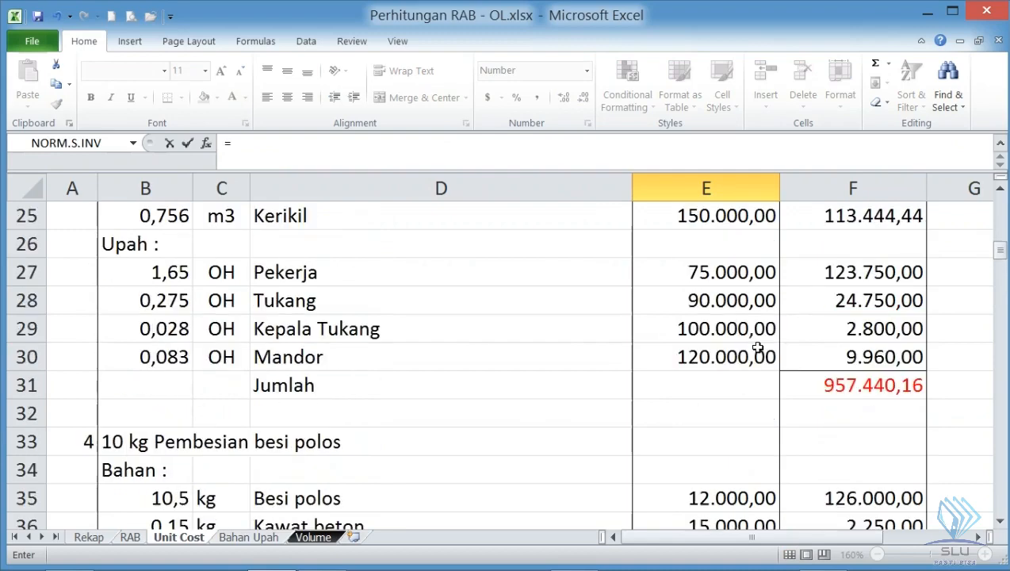
{"action": "scroll", "coordinate": [757, 347], "scroll_direction": "up", "scroll_amount": 1}
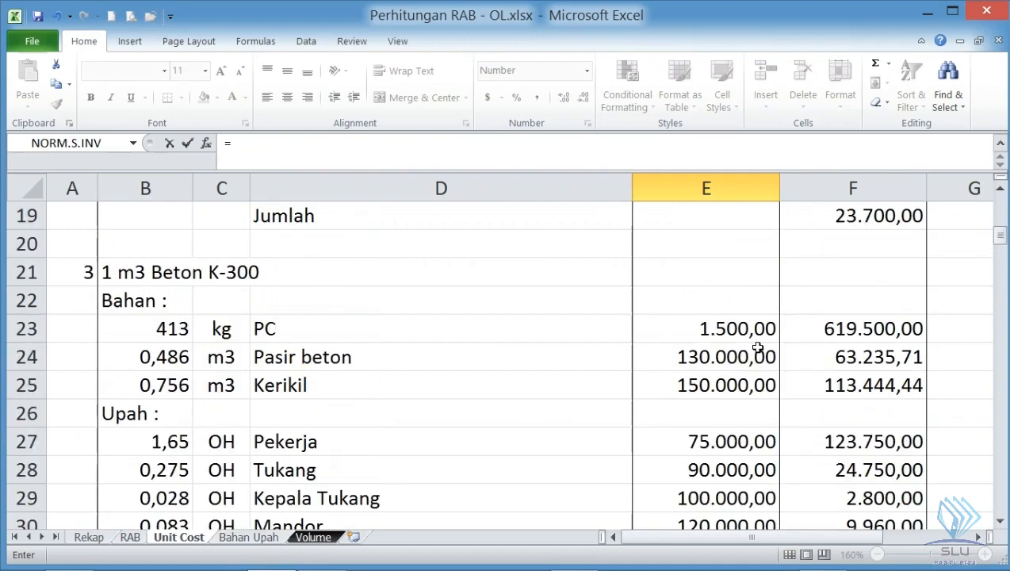
{"action": "scroll", "coordinate": [757, 347], "scroll_direction": "down", "scroll_amount": 2}
{"action": "left_click", "coordinate": [847, 384]}
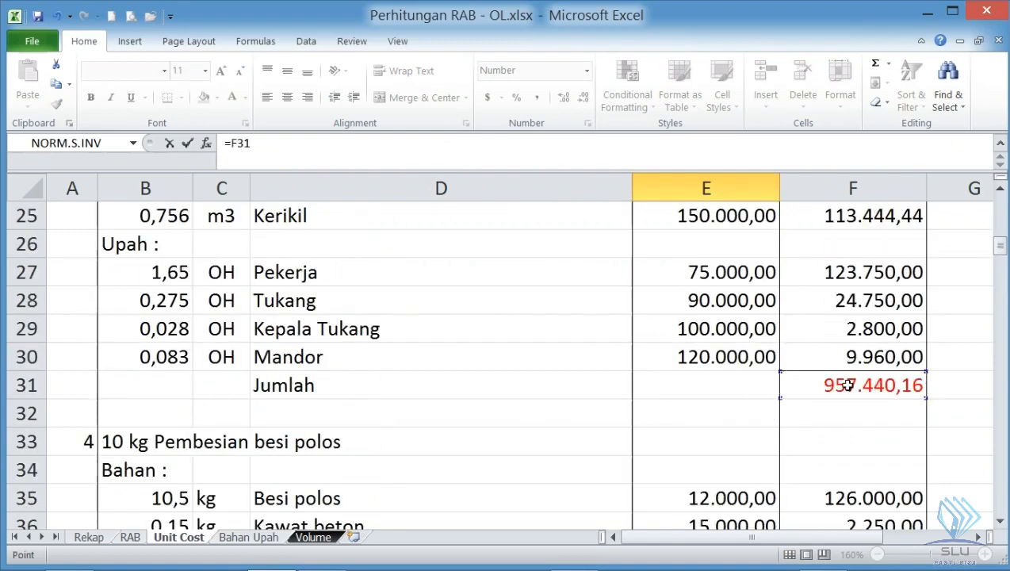
{"action": "key", "text": "Return"}
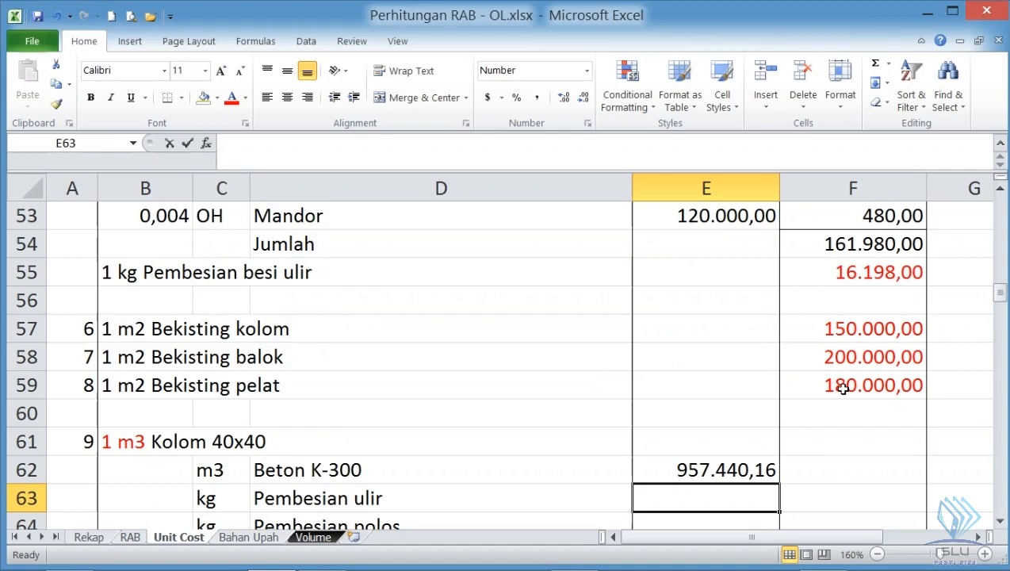
- Link the Pembesian ulir price in E63 to F55 and the Pembesian polos price in E64 to F43
{"action": "type", "text": "="}
{"action": "left_click", "coordinate": [897, 271]}
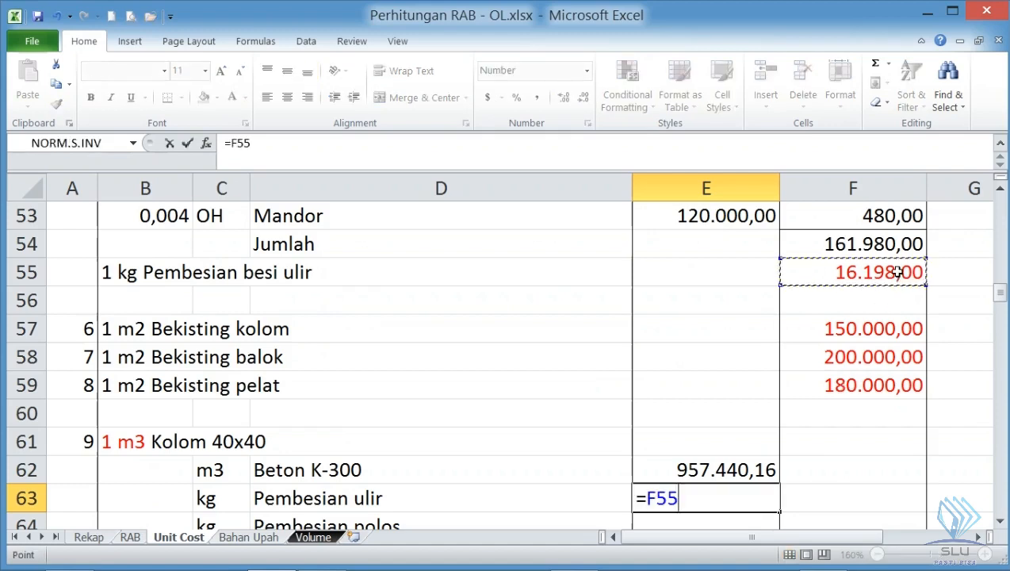
{"action": "key", "text": "Return"}
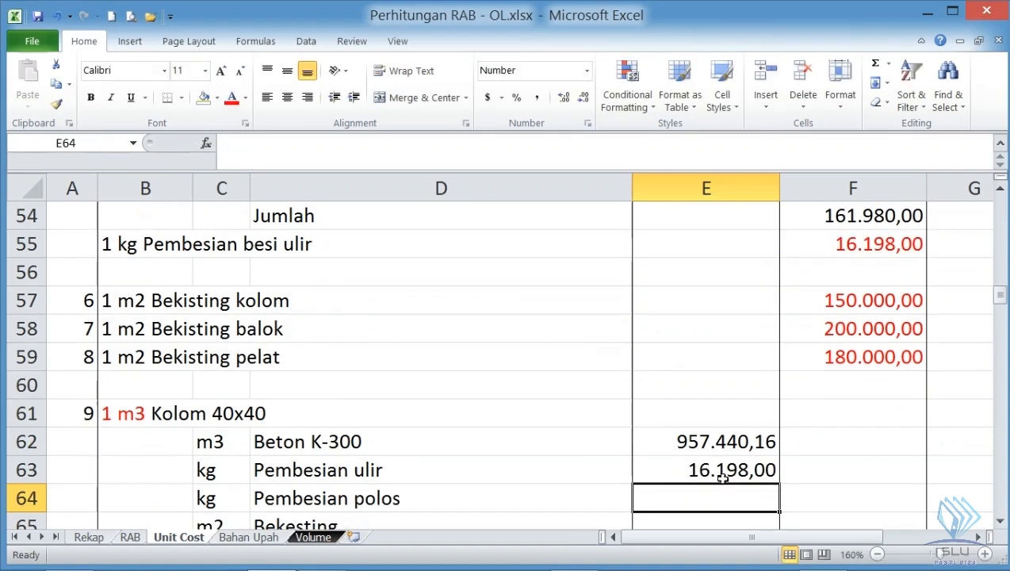
{"action": "type", "text": "="}
{"action": "scroll", "coordinate": [754, 462], "scroll_direction": "up", "scroll_amount": 3}
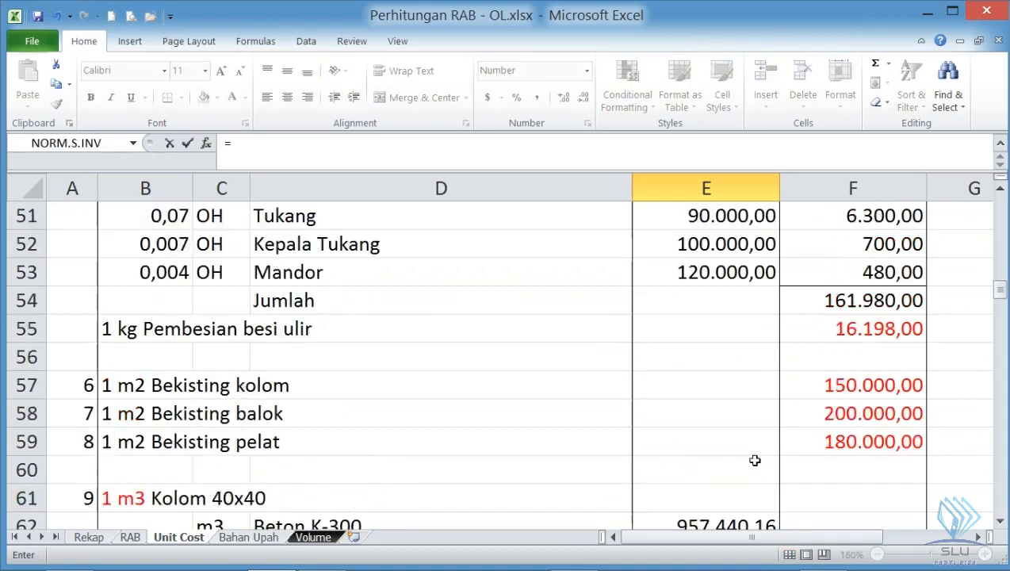
{"action": "scroll", "coordinate": [755, 456], "scroll_direction": "up", "scroll_amount": 1}
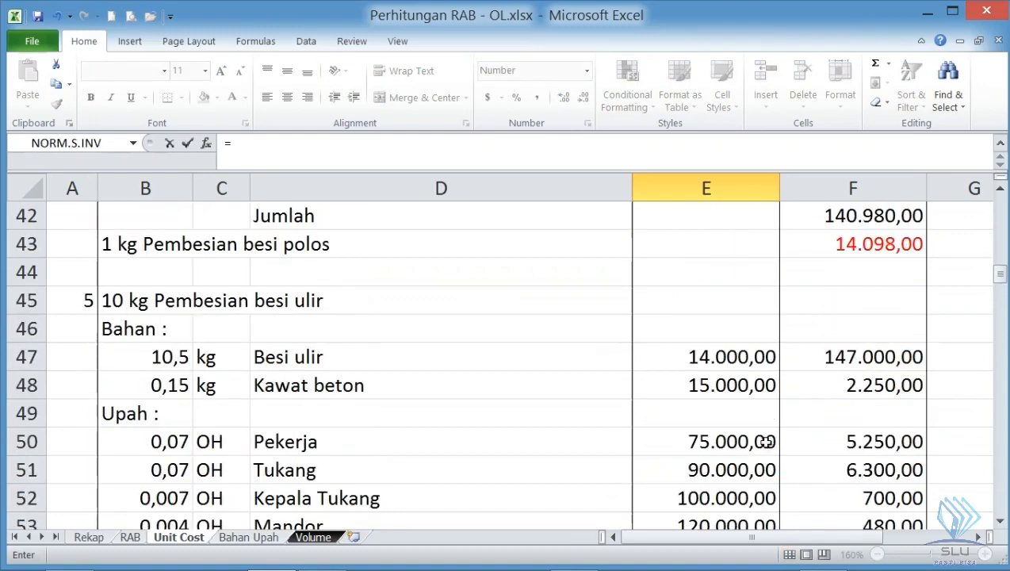
{"action": "left_click", "coordinate": [855, 243]}
{"action": "key", "text": "Return"}
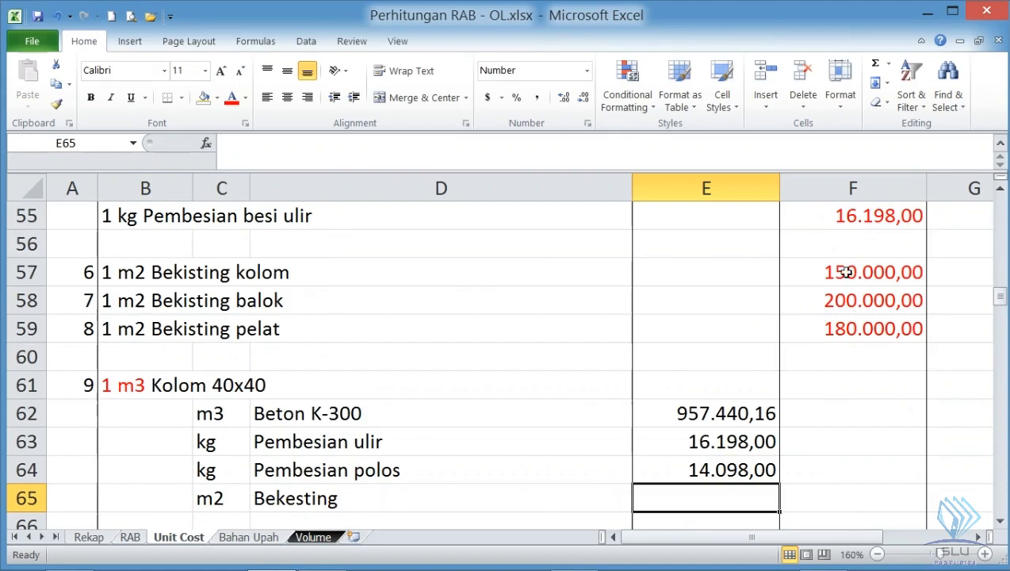
- Link the Bekesting unit price of Kolom 40x40 in E65 to the Bekisting kolom price in F57
{"action": "type", "text": "="}
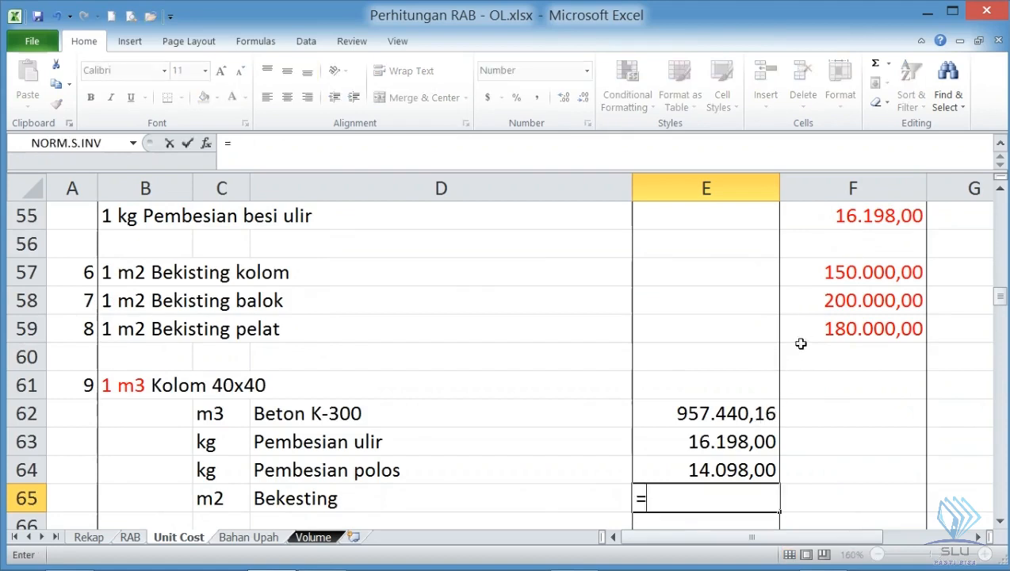
{"action": "left_click", "coordinate": [827, 271]}
{"action": "key", "text": "Return"}
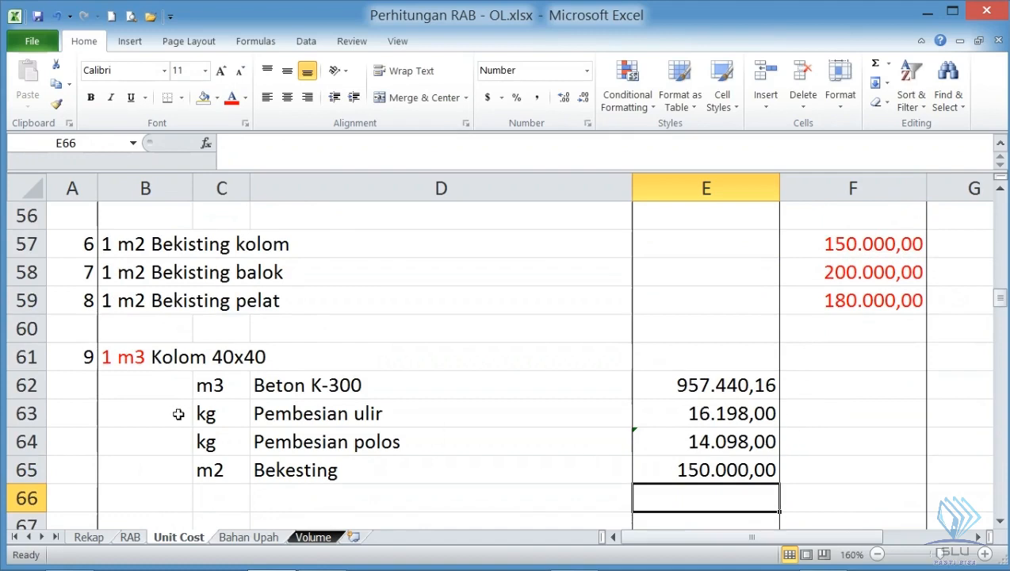
- Examine the coefficient cells B62:B65 of Kolom 40x40 alongside the Beton K-300, Pembesian ulir, Pembesian polos and Bekesting components
{"action": "left_click", "coordinate": [149, 387]}
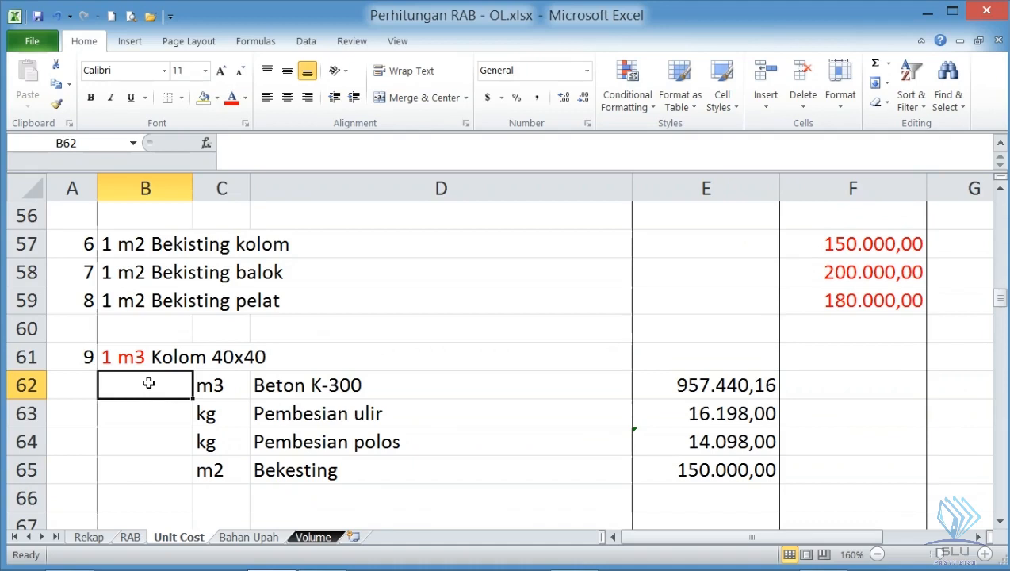
{"action": "left_click_drag", "start_coordinate": [149, 384], "coordinate": [149, 473]}
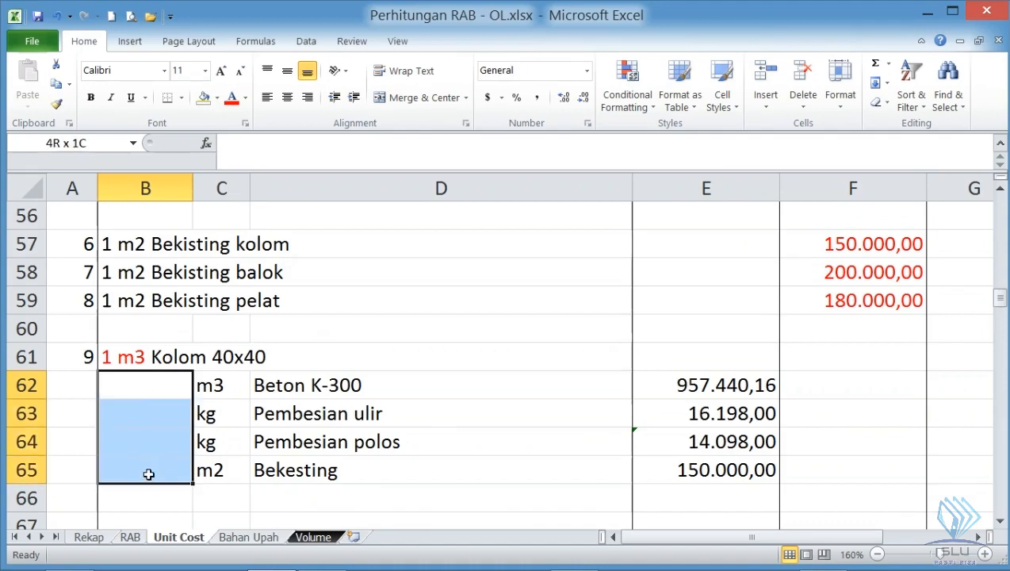
{"action": "left_click", "coordinate": [153, 386]}
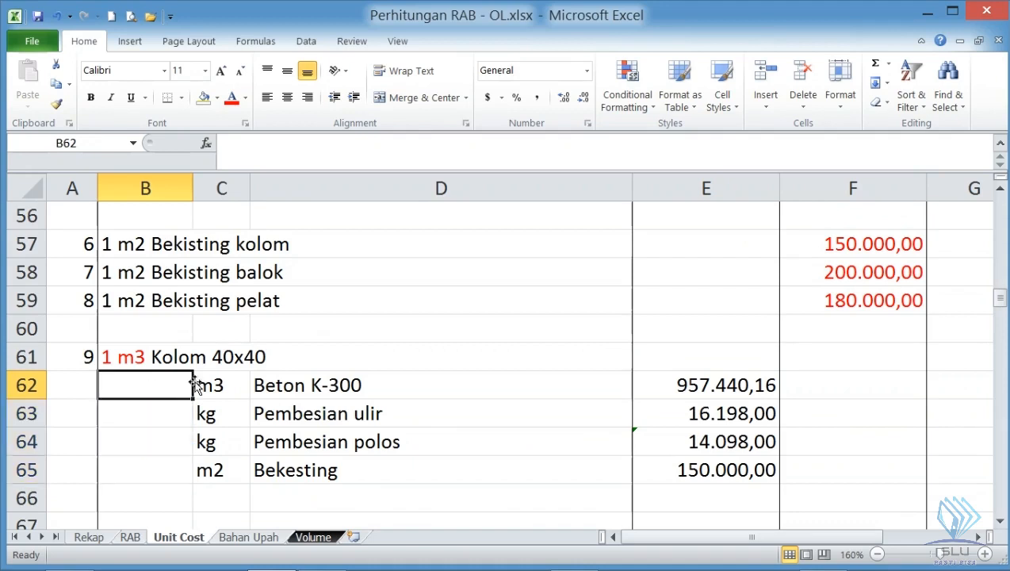
{"action": "left_click", "coordinate": [150, 412]}
{"action": "left_click", "coordinate": [151, 386]}
{"action": "left_click", "coordinate": [263, 388]}
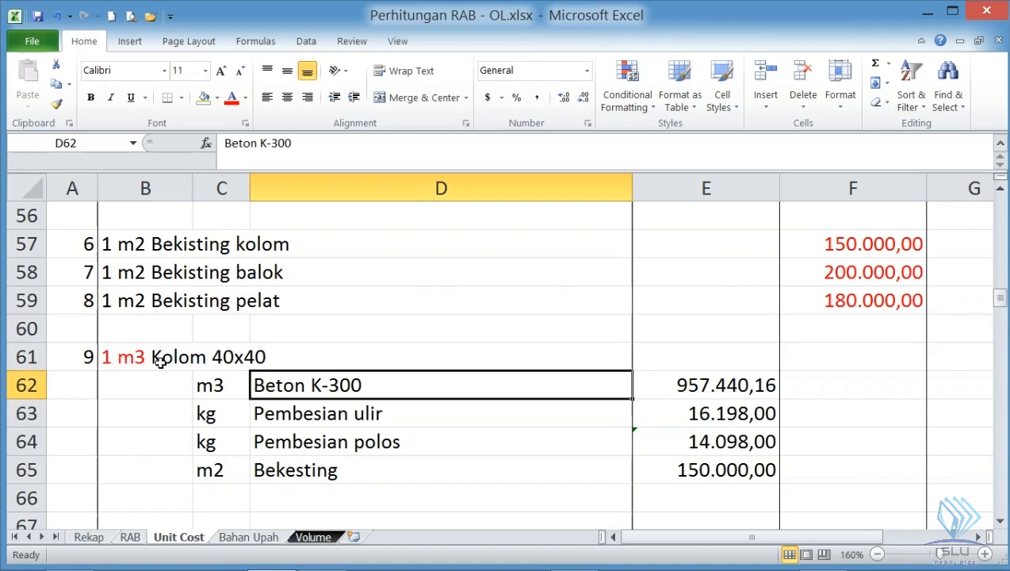
{"action": "left_click", "coordinate": [271, 414]}
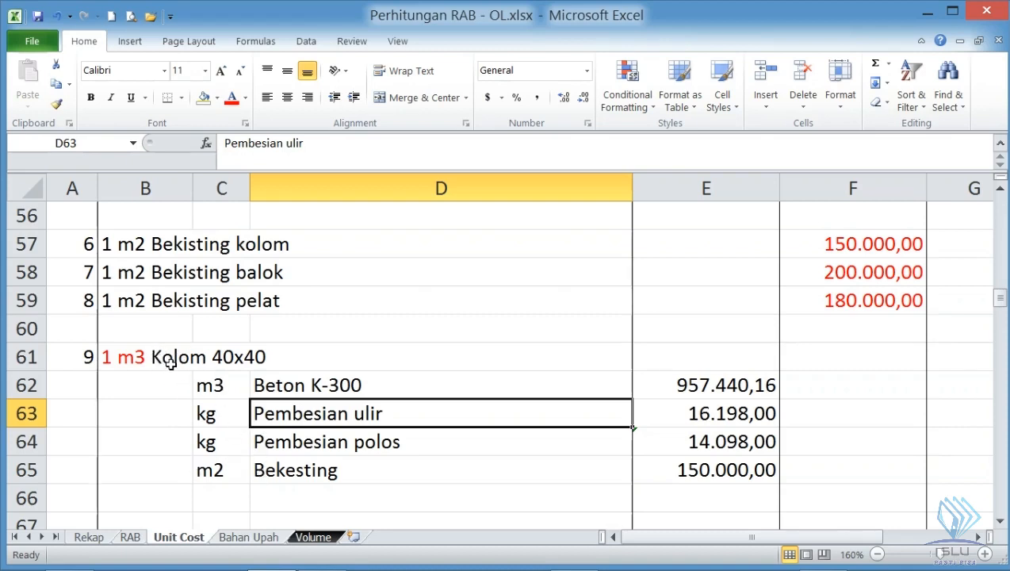
{"action": "left_click", "coordinate": [169, 383]}
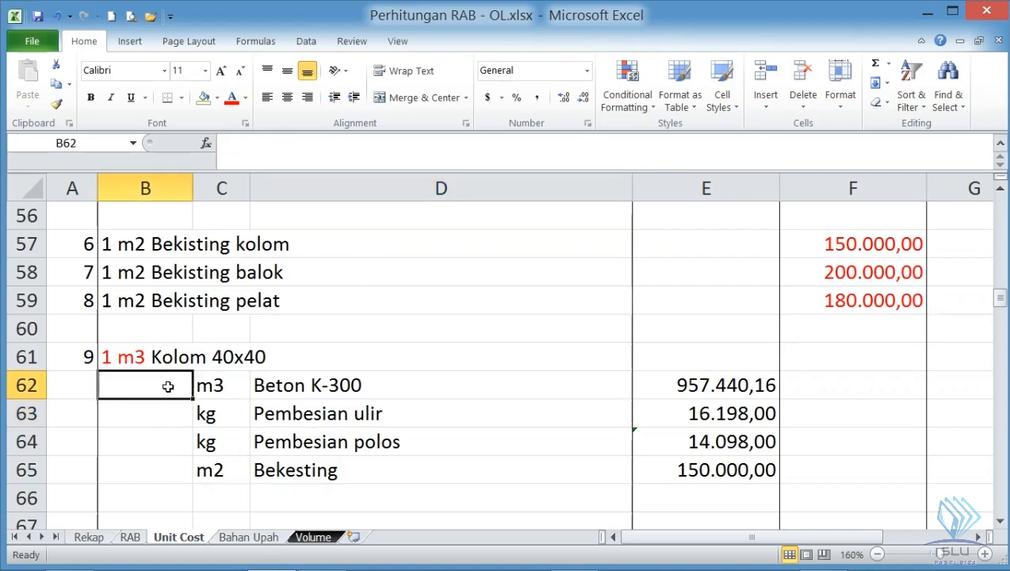
{"action": "left_click", "coordinate": [161, 412]}
{"action": "left_click", "coordinate": [154, 436]}
{"action": "left_click", "coordinate": [147, 463]}
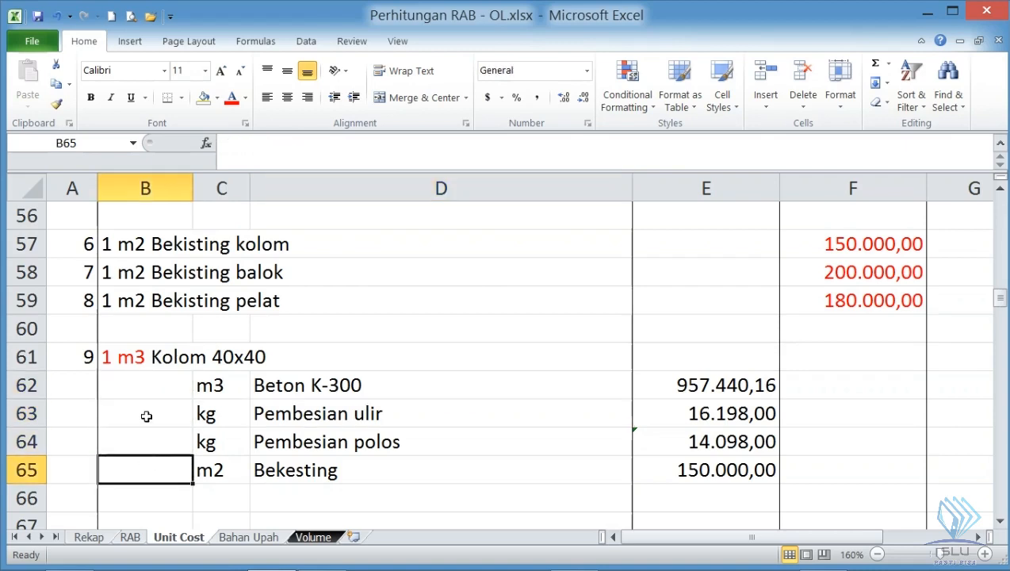
{"action": "left_click", "coordinate": [144, 383]}
{"action": "left_click", "coordinate": [145, 414]}
{"action": "left_click", "coordinate": [141, 439]}
{"action": "left_click", "coordinate": [141, 461]}
{"action": "left_click", "coordinate": [143, 384]}
{"action": "left_click", "coordinate": [145, 418]}
{"action": "left_click", "coordinate": [141, 443]}
{"action": "left_click", "coordinate": [140, 467]}
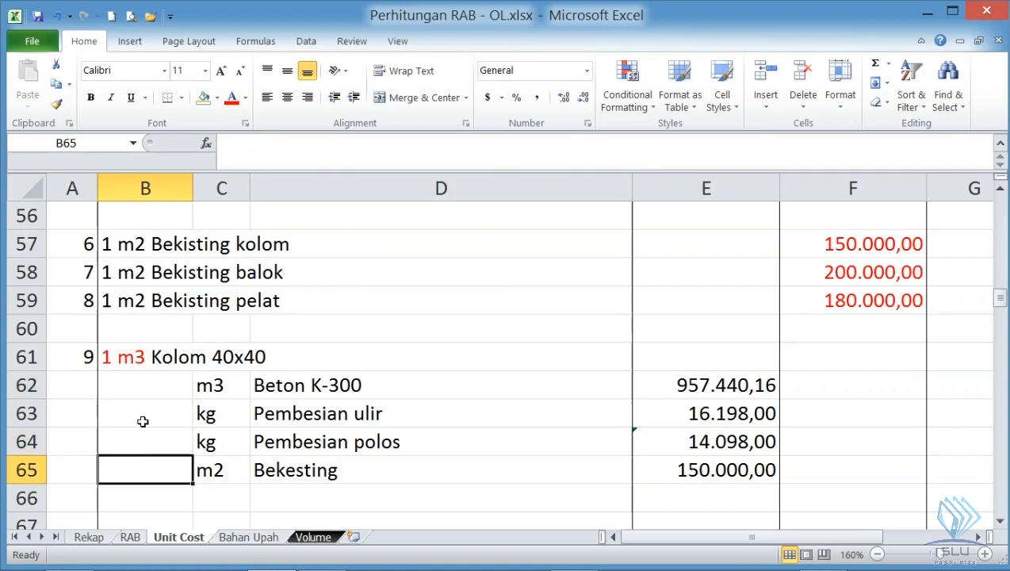
- Open the Volume sheet containing the Kolom 40x40 quantity table
{"action": "left_click", "coordinate": [309, 537]}
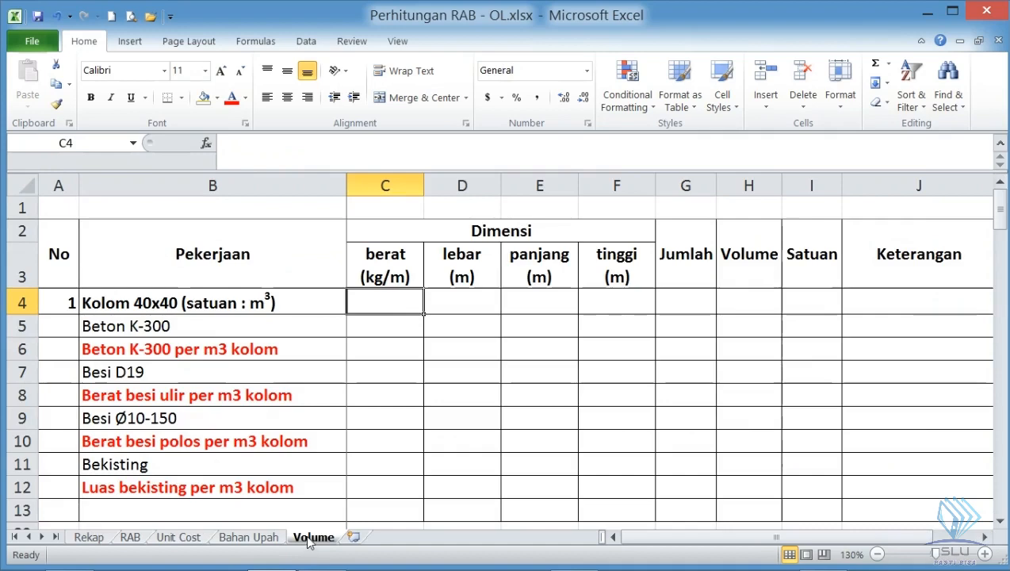
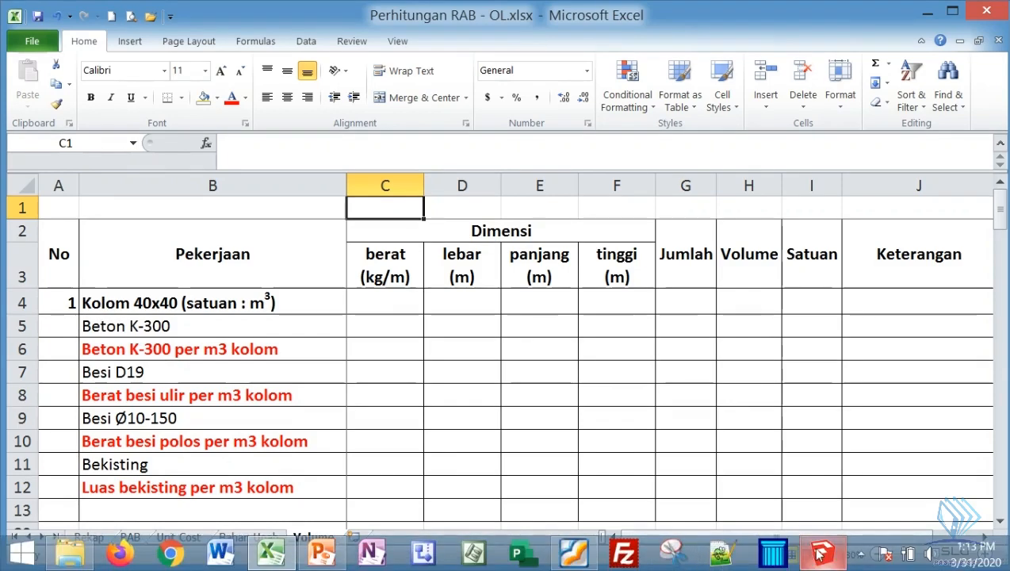
- Check the columns in the SketchUp model, and enter the Kolom 40x40 dimensions in Excel row 4: lebar 0,4, panjang 0,4, tinggi 4
{"action": "left_click", "coordinate": [822, 552]}
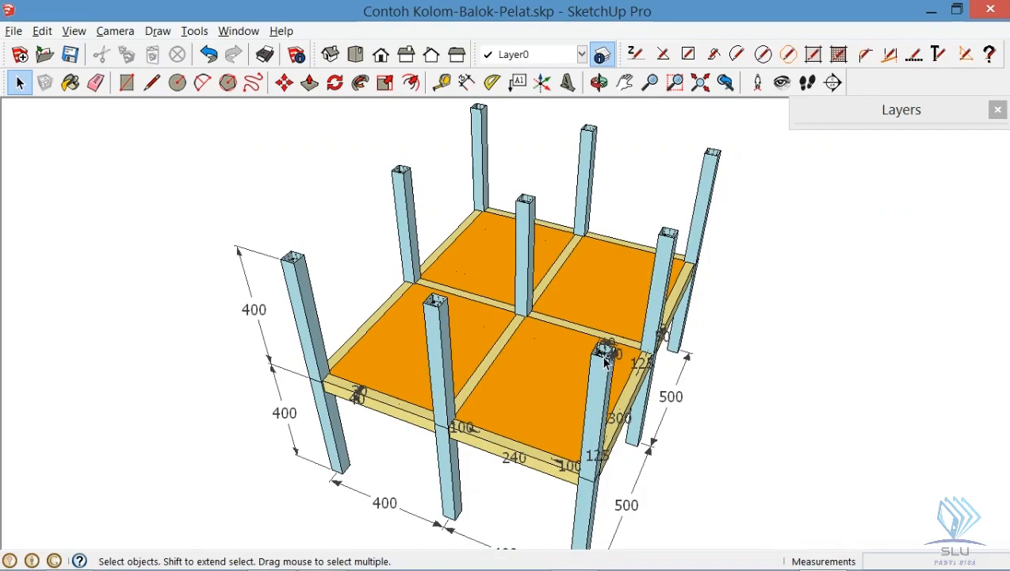
{"action": "key", "text": "alt+Tab"}
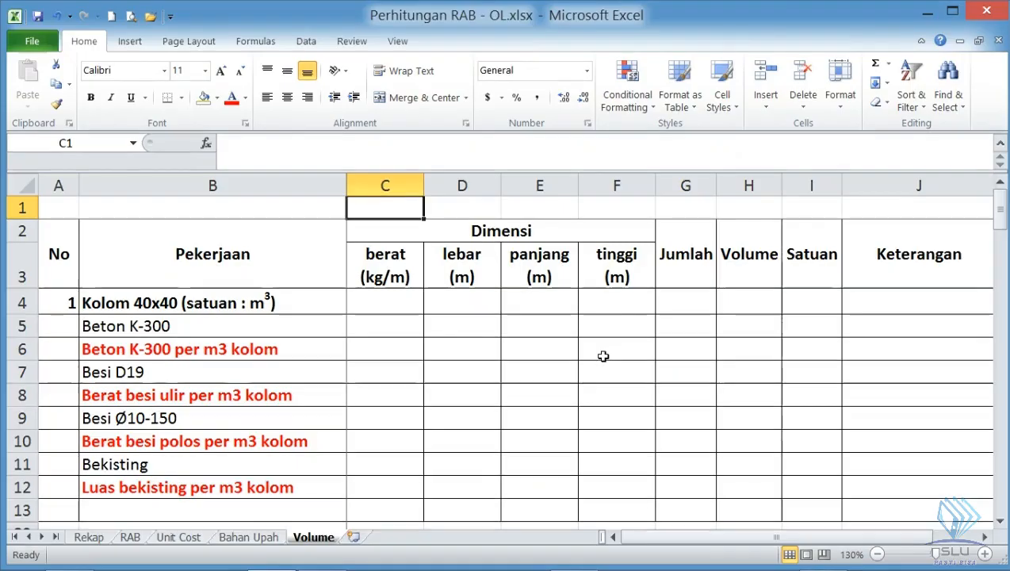
{"action": "left_click", "coordinate": [487, 302]}
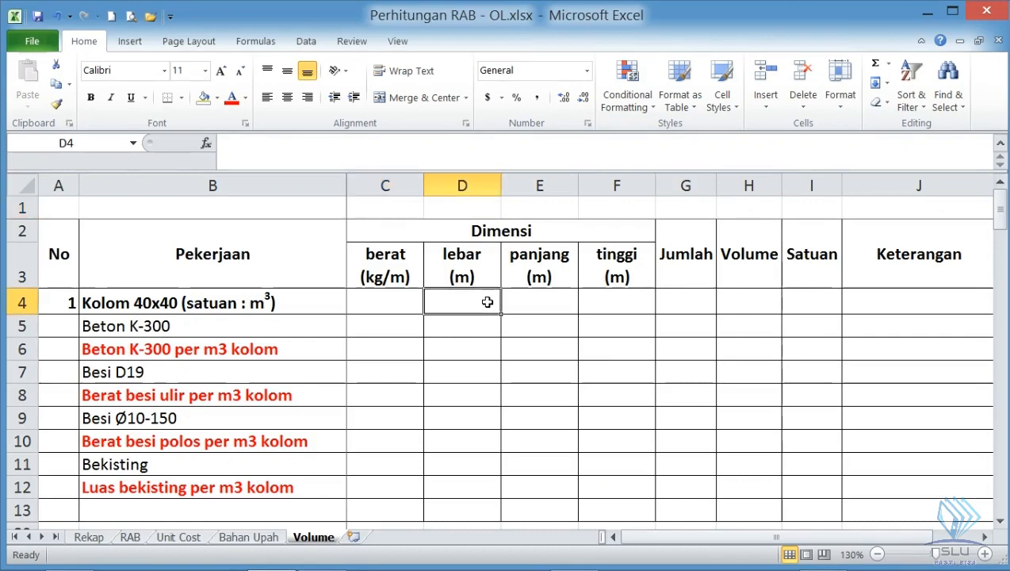
{"action": "type", "text": "0,4"}
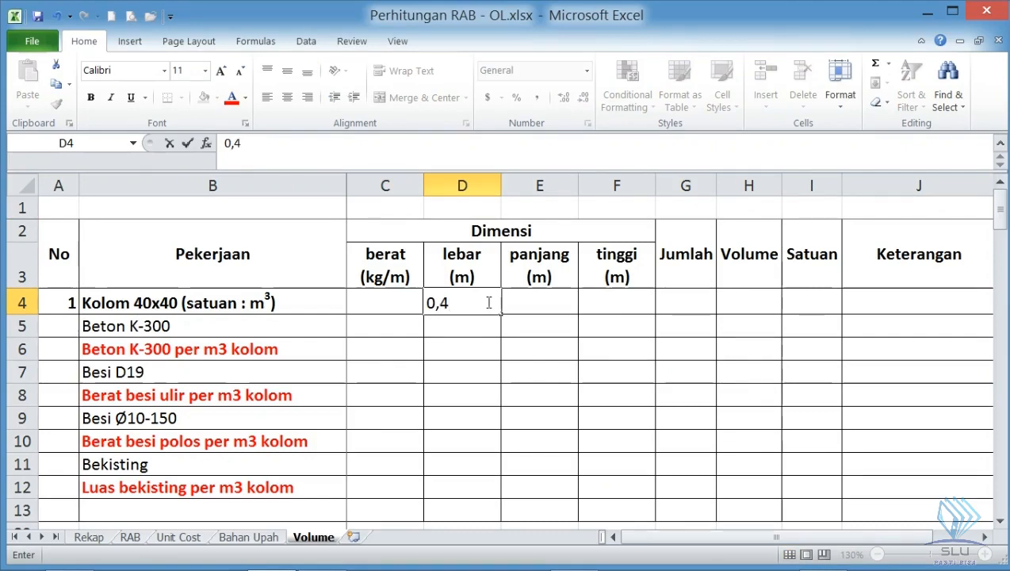
{"action": "key", "text": "Tab"}
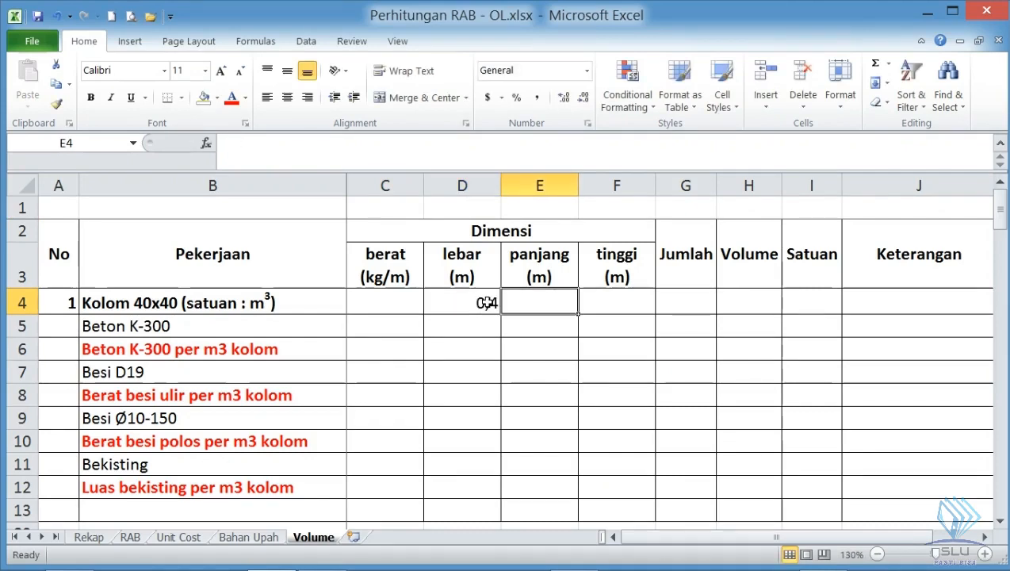
{"action": "type", "text": "0,4"}
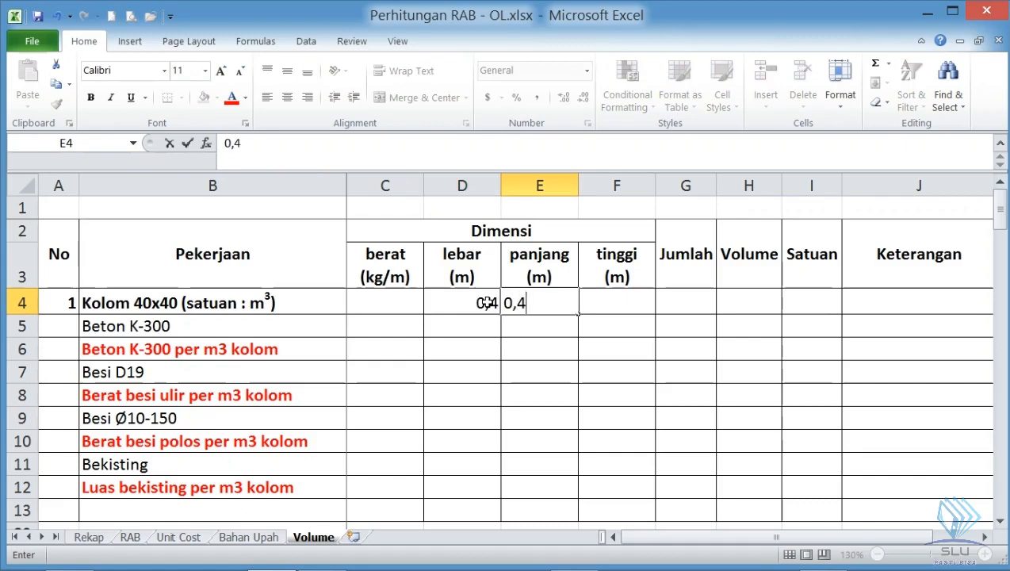
{"action": "key", "text": "Tab"}
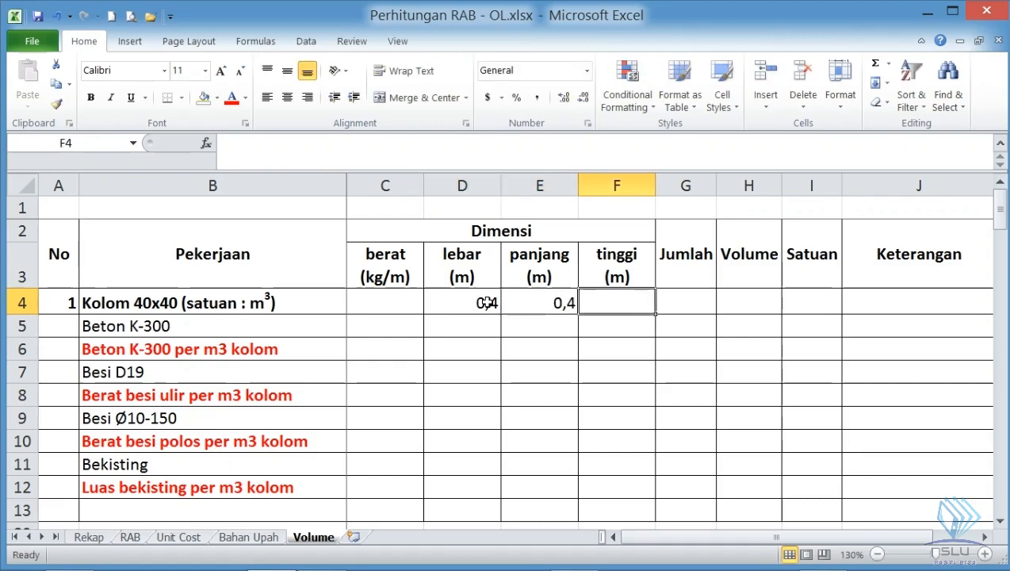
{"action": "type", "text": "4"}
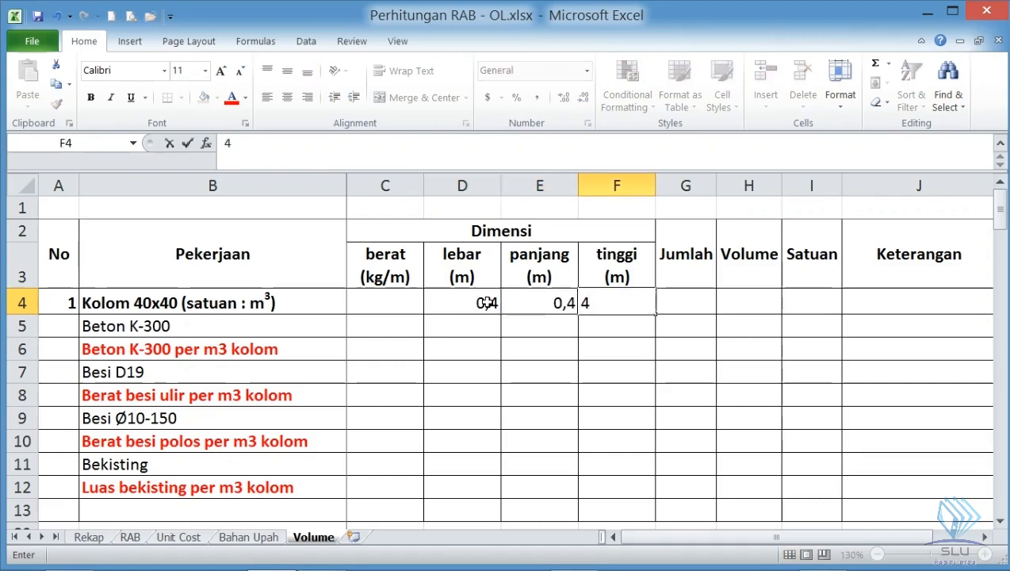
{"action": "key", "text": "Return"}
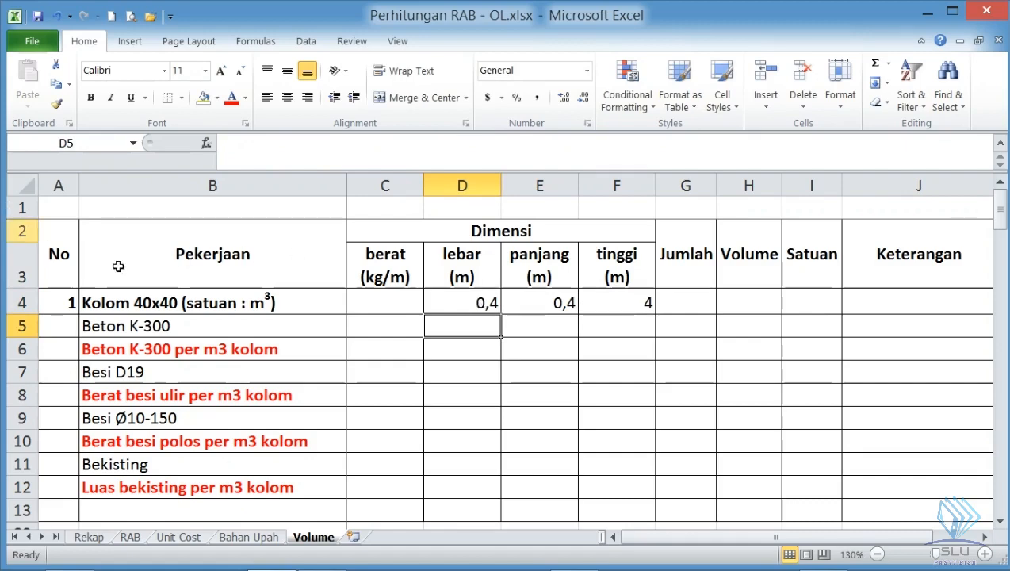
- Calculate the Kolom 40x40 volume in H4 with the formula =D4*E4*F4
{"action": "left_click", "coordinate": [749, 300]}
{"action": "type", "text": "="}
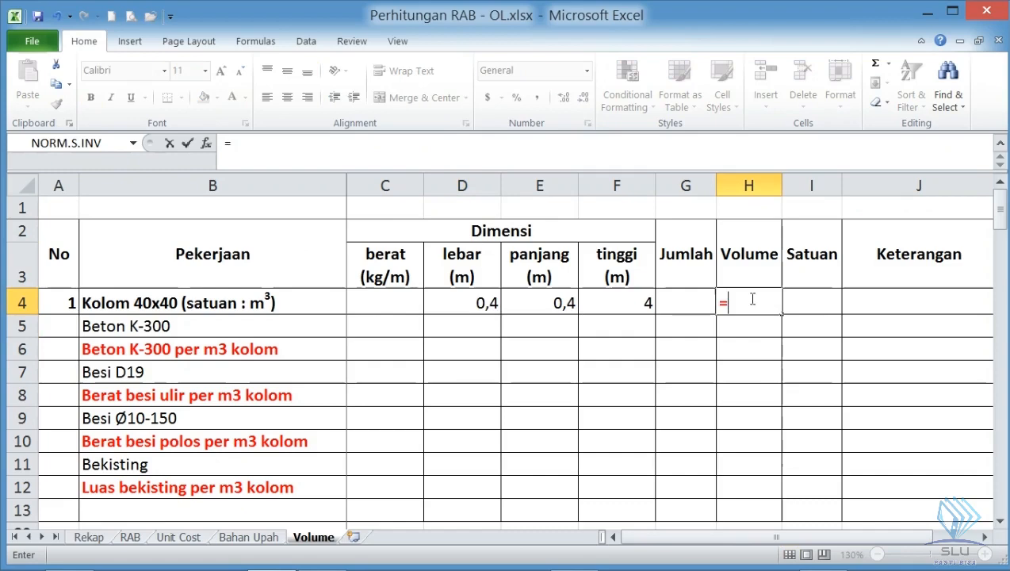
{"action": "left_click", "coordinate": [482, 303]}
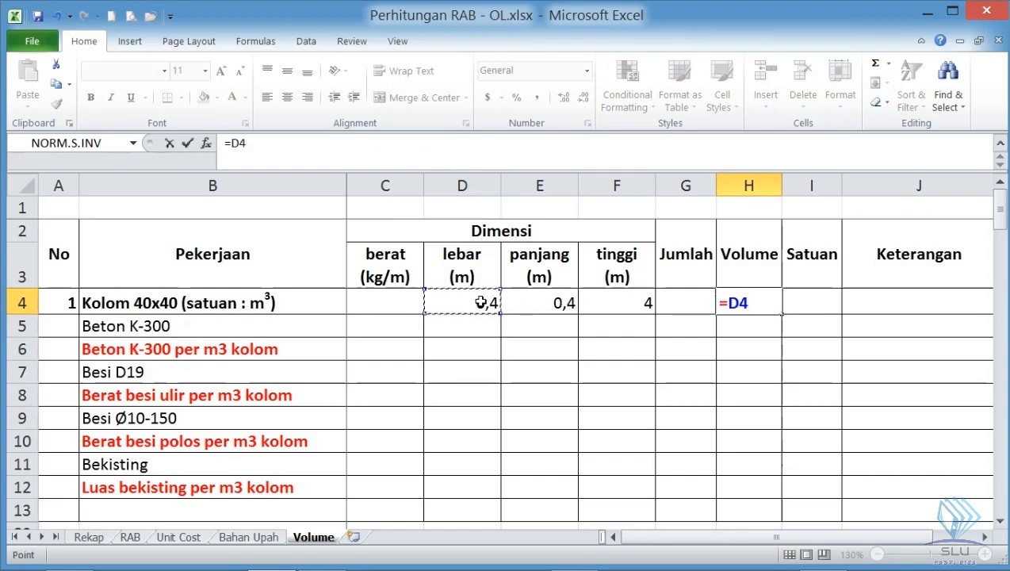
{"action": "type", "text": "*"}
{"action": "left_click", "coordinate": [520, 295]}
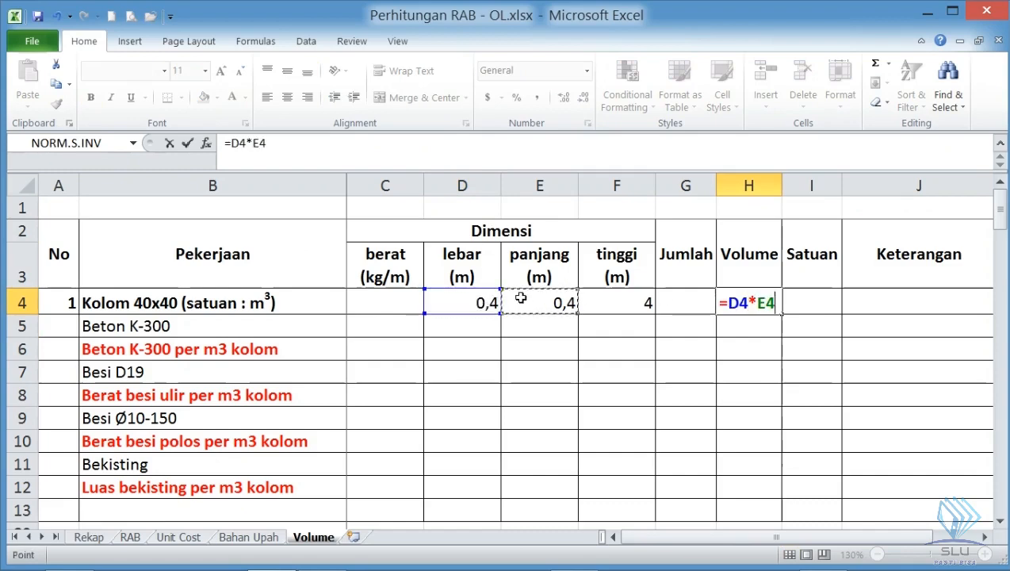
{"action": "type", "text": "*"}
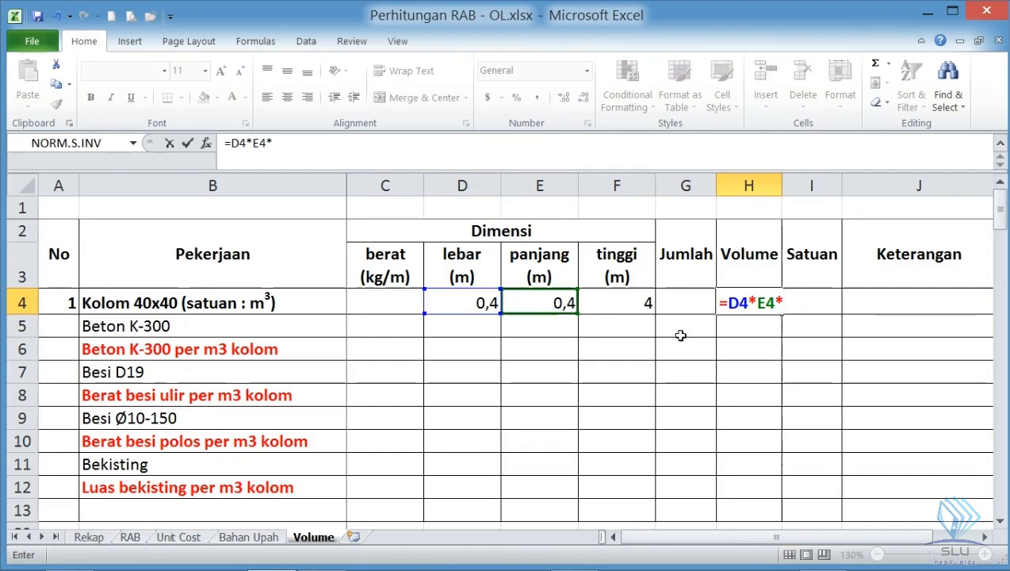
{"action": "left_click", "coordinate": [645, 296]}
{"action": "key", "text": "Return"}
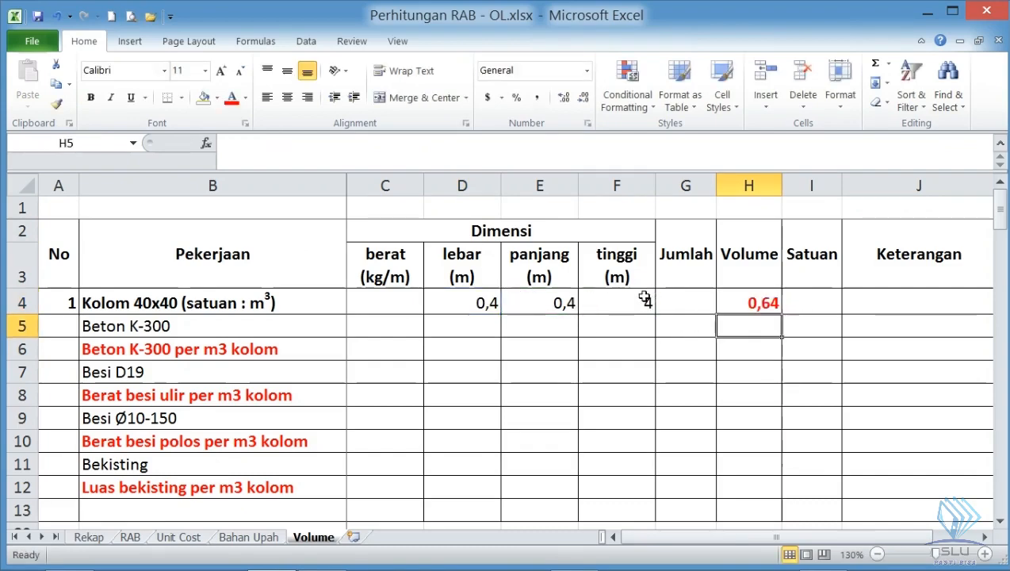
- Fill the Kolom 40x40 volume cell H4 with yellow and enter its unit m3 in I4
{"action": "left_click", "coordinate": [728, 304]}
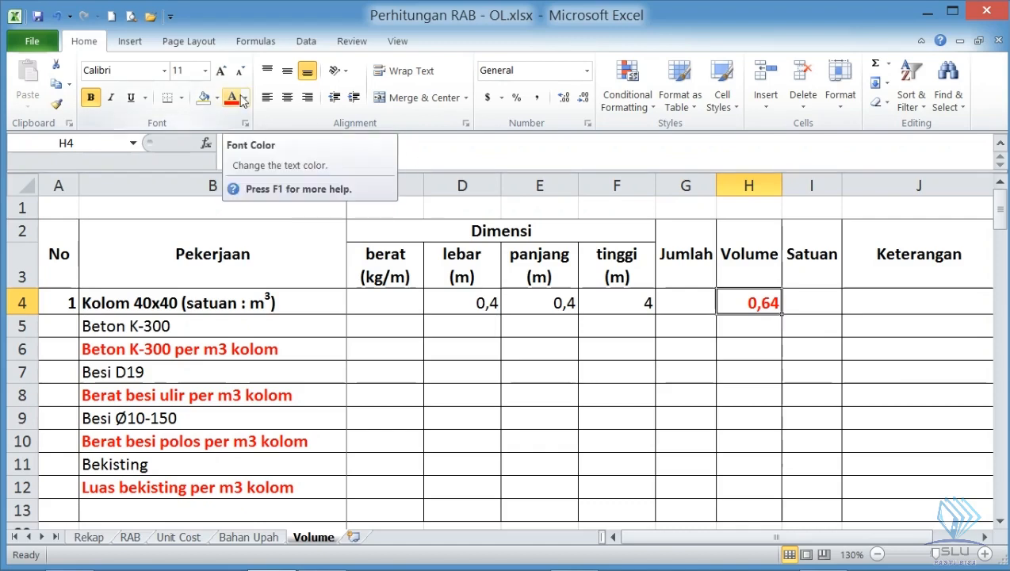
{"action": "left_click", "coordinate": [216, 97]}
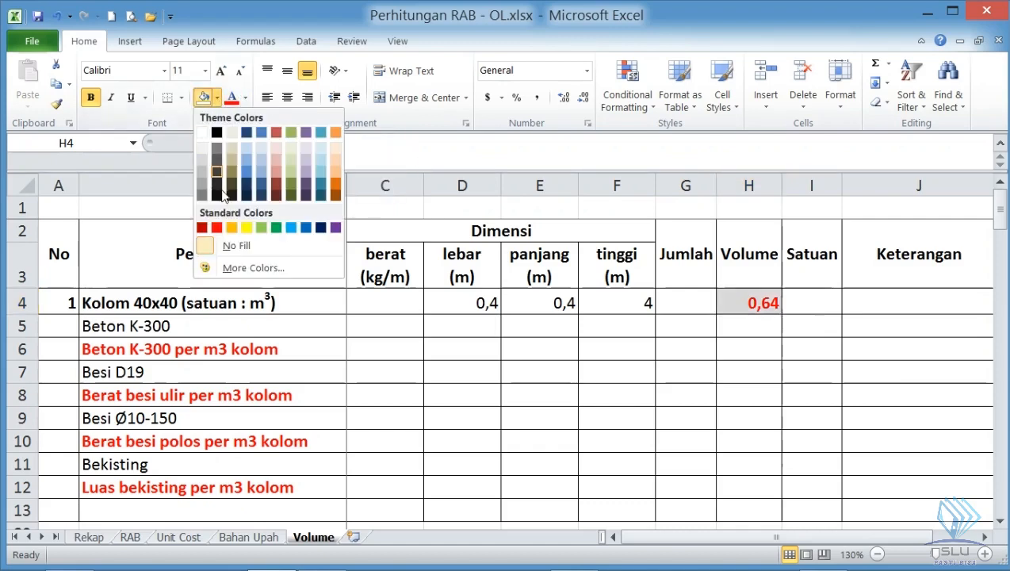
{"action": "left_click", "coordinate": [234, 227]}
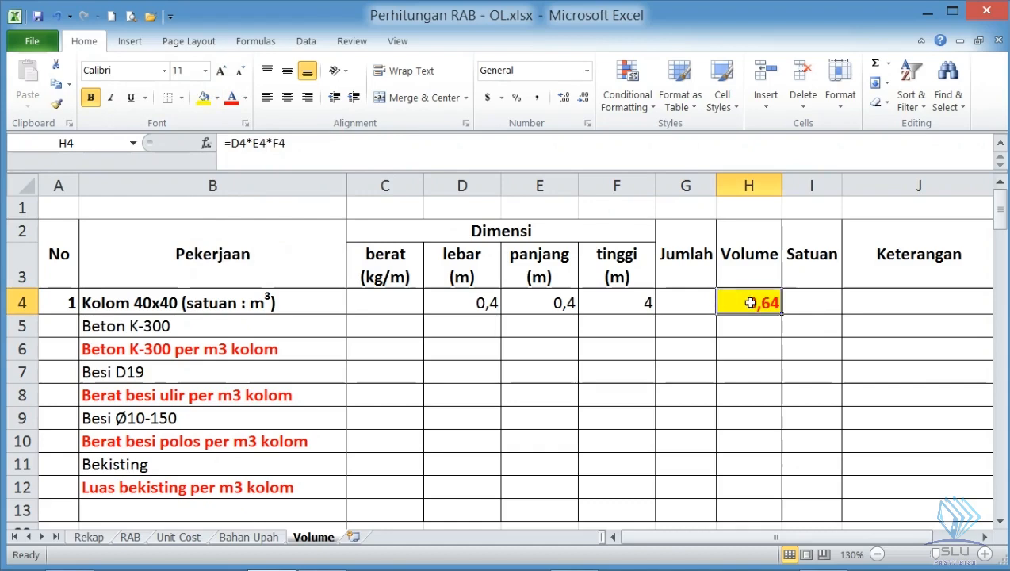
{"action": "left_click", "coordinate": [805, 302]}
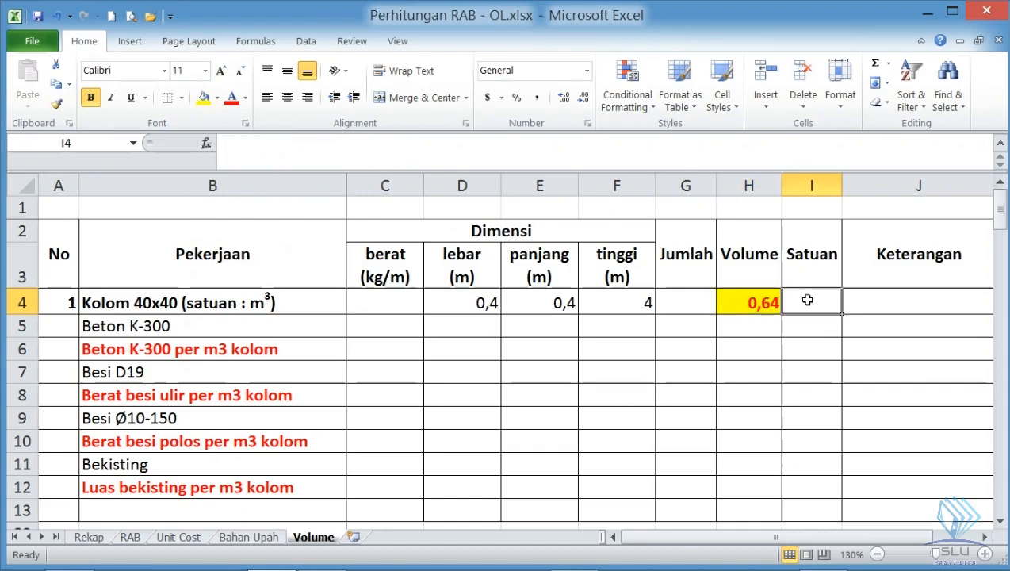
{"action": "type", "text": "m3"}
{"action": "key", "text": "Return"}
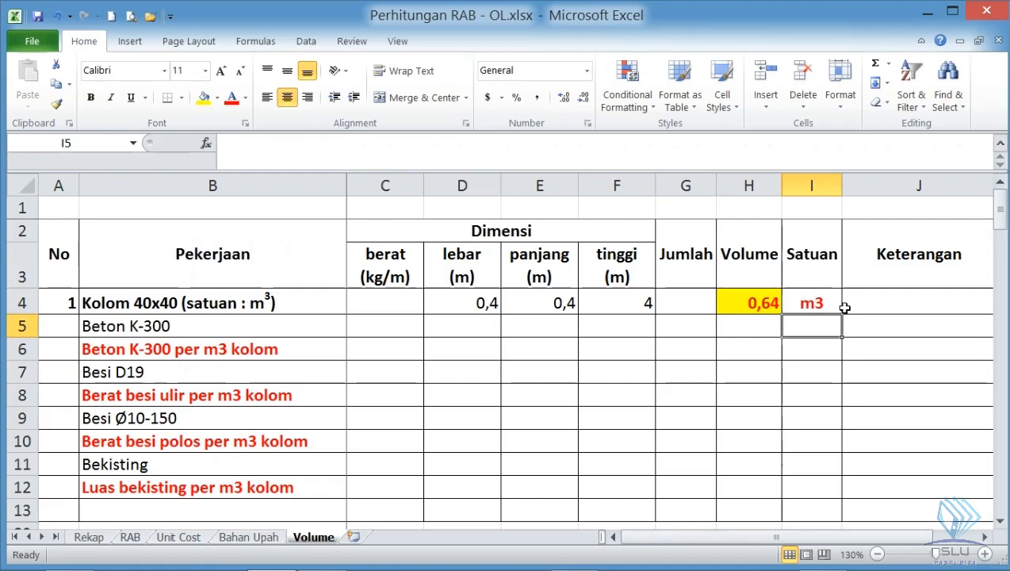
{"action": "left_click", "coordinate": [763, 302]}
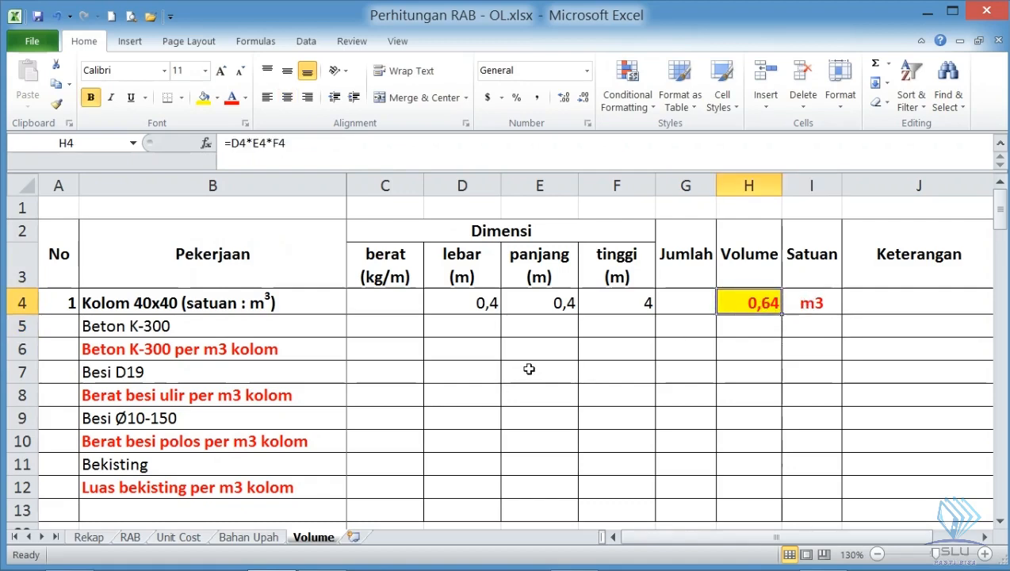
- Check the column in SketchUp again, and enter the Beton K-300 dimensions in Excel row 5: lebar 0,4, panjang 0,4, tinggi 4
{"action": "left_click", "coordinate": [452, 328]}
{"action": "key", "text": "alt+Tab"}
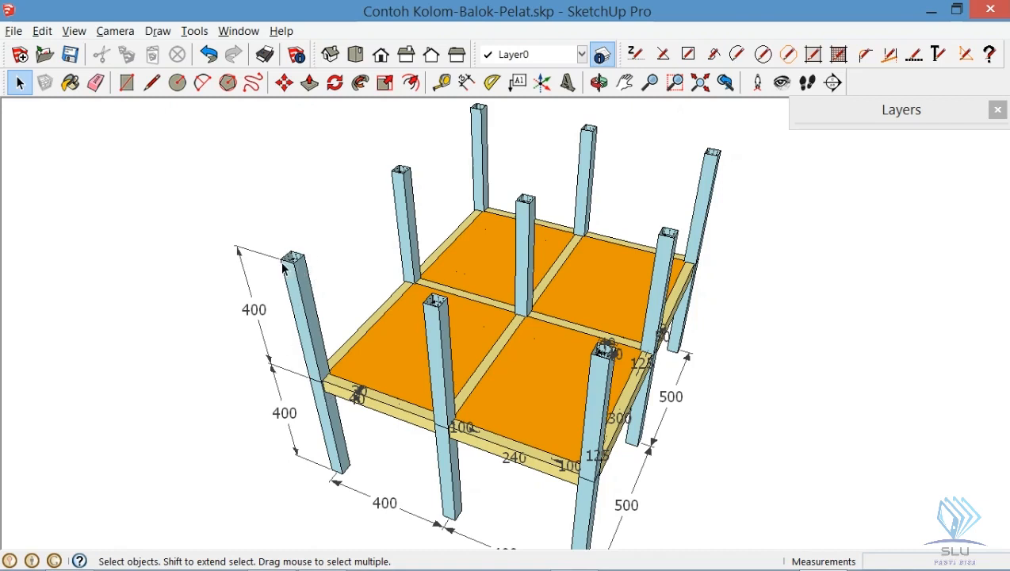
{"action": "key", "text": "alt+Tab"}
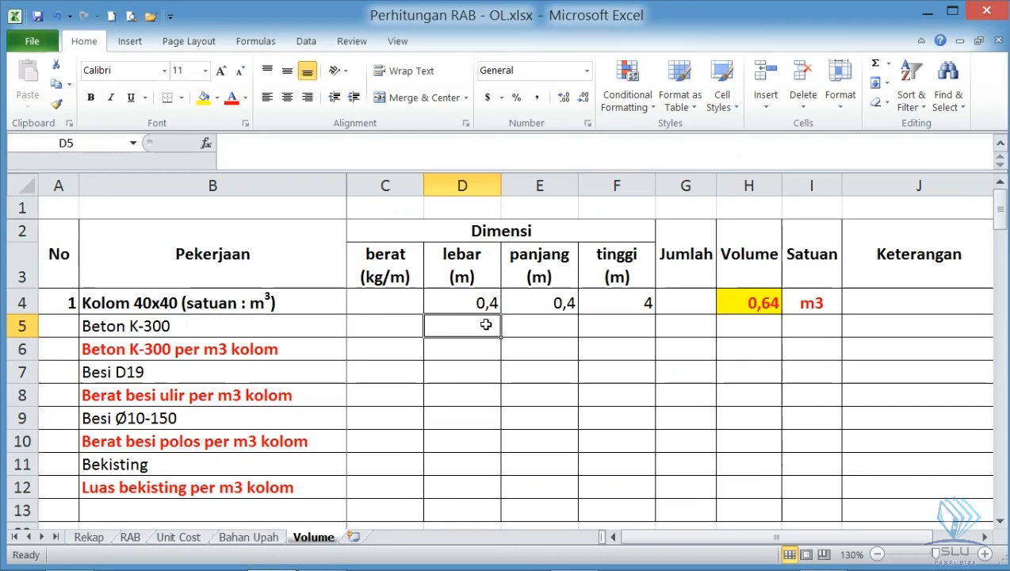
{"action": "type", "text": "0,4"}
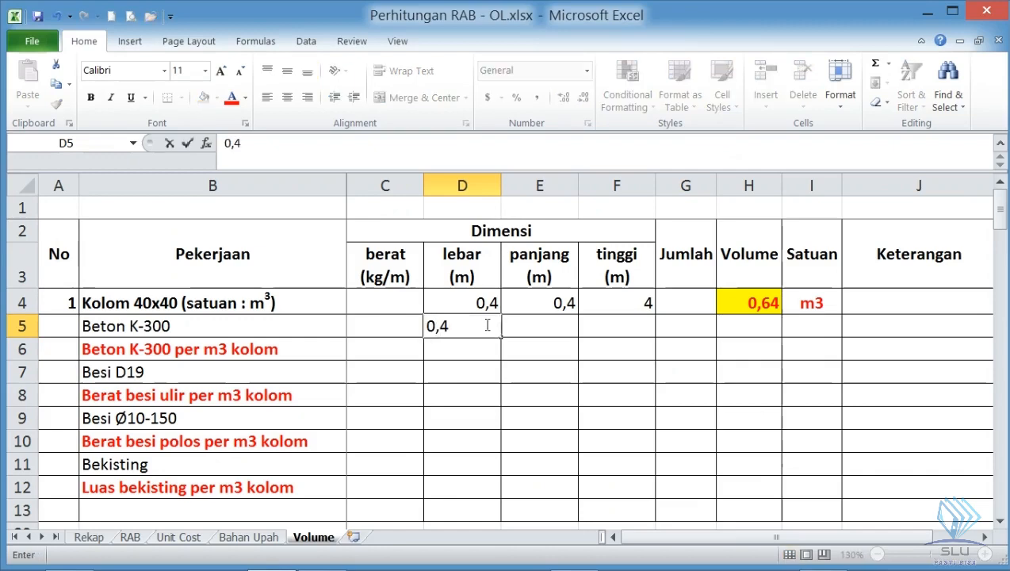
{"action": "key", "text": "Tab"}
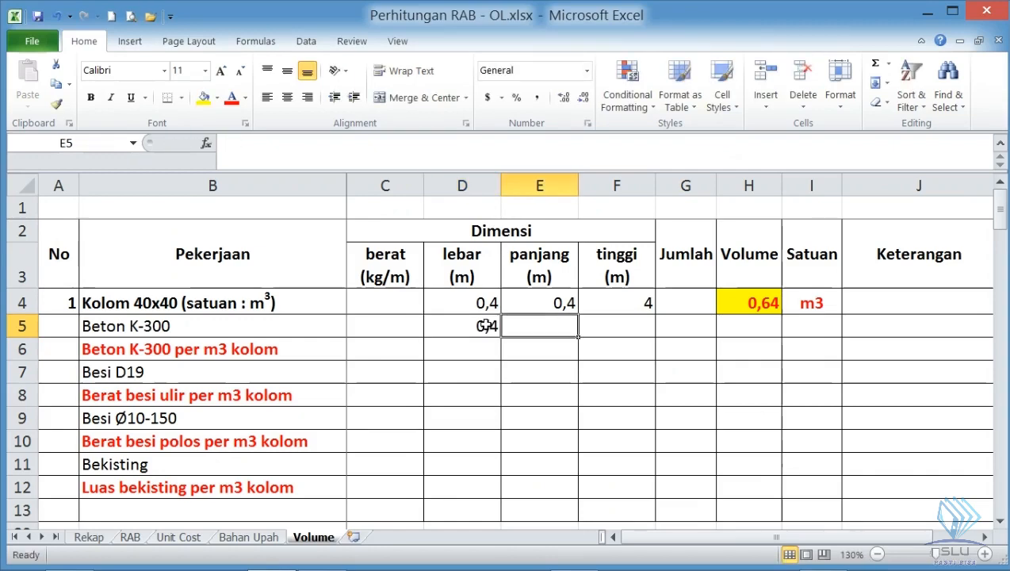
{"action": "type", "text": "0,4"}
{"action": "key", "text": "Tab"}
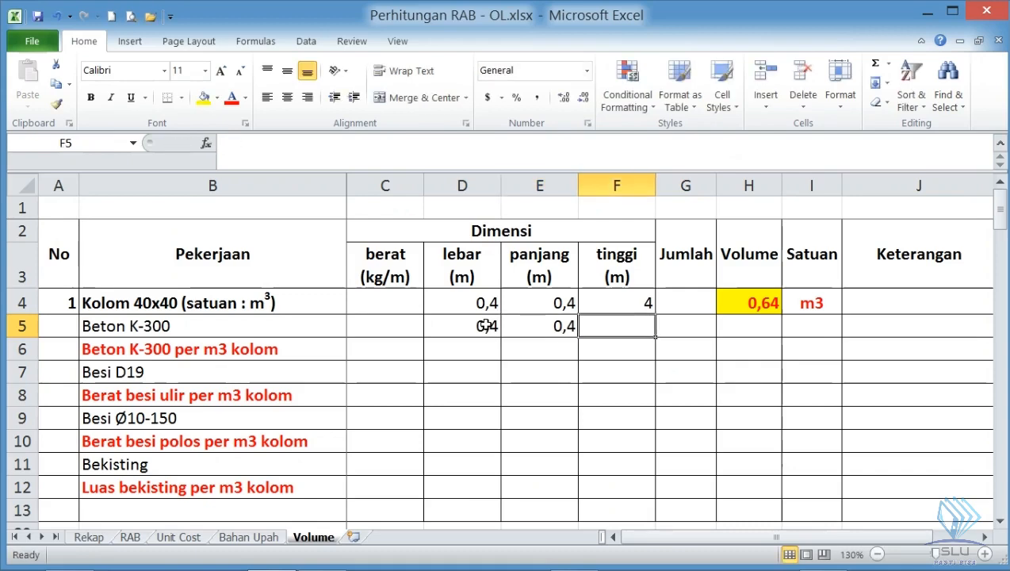
{"action": "type", "text": "4"}
{"action": "key", "text": "Tab"}
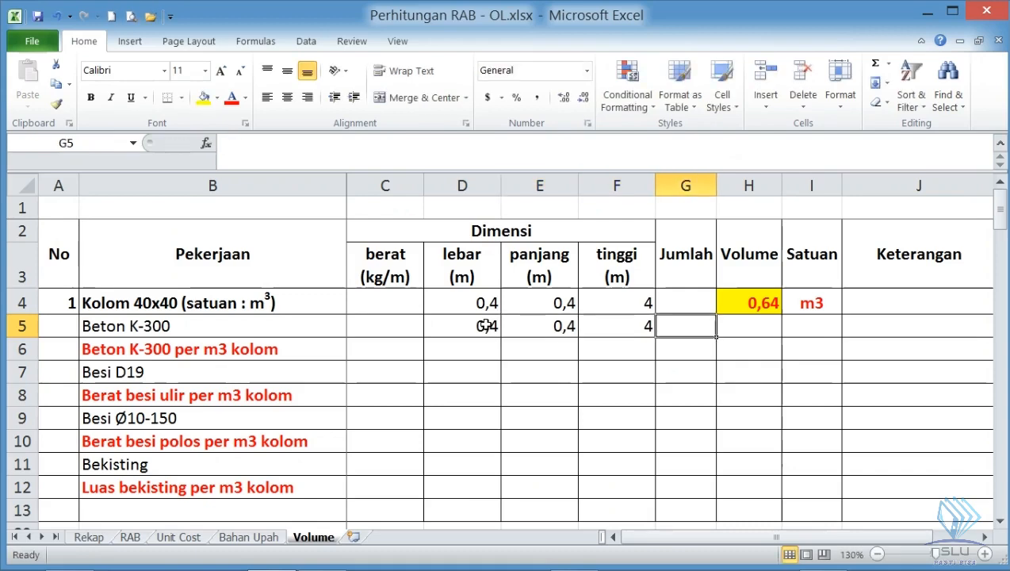
- Calculate the Beton K-300 volume in H5 with =D5*E5*F5 and enter its unit m3 in I5
{"action": "left_click", "coordinate": [747, 326]}
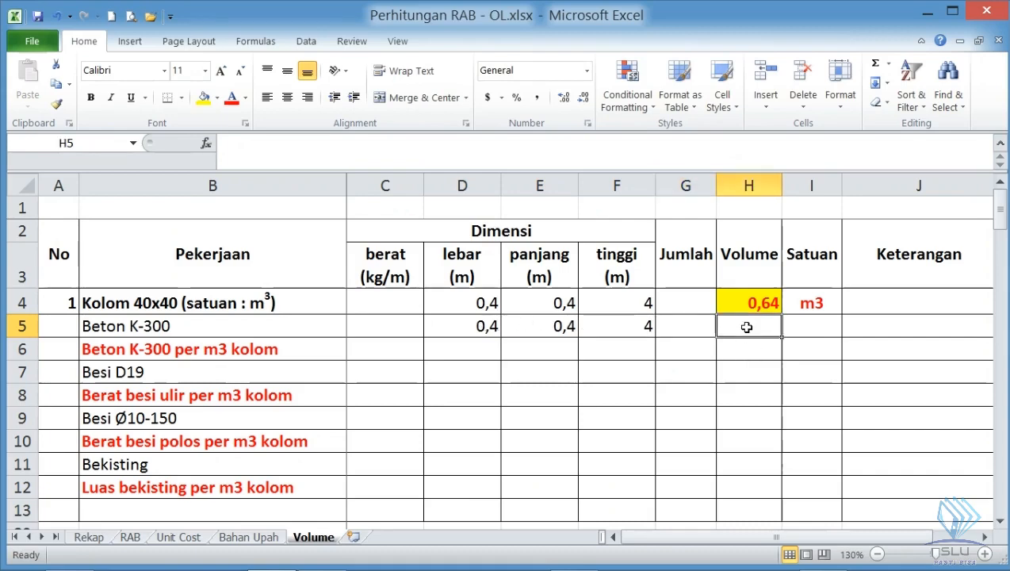
{"action": "type", "text": "="}
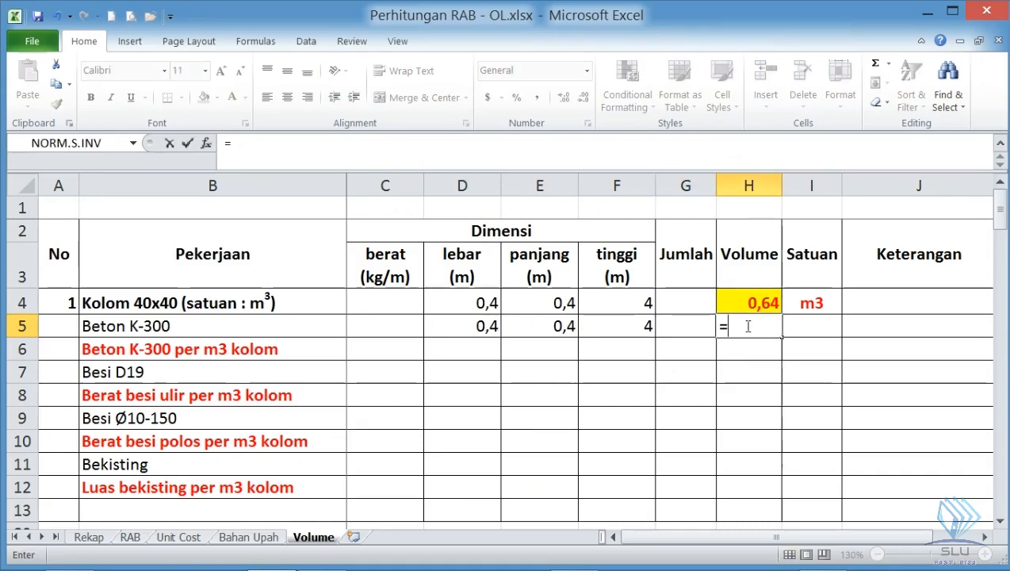
{"action": "left_click", "coordinate": [479, 326]}
{"action": "type", "text": "*"}
{"action": "left_click", "coordinate": [521, 333]}
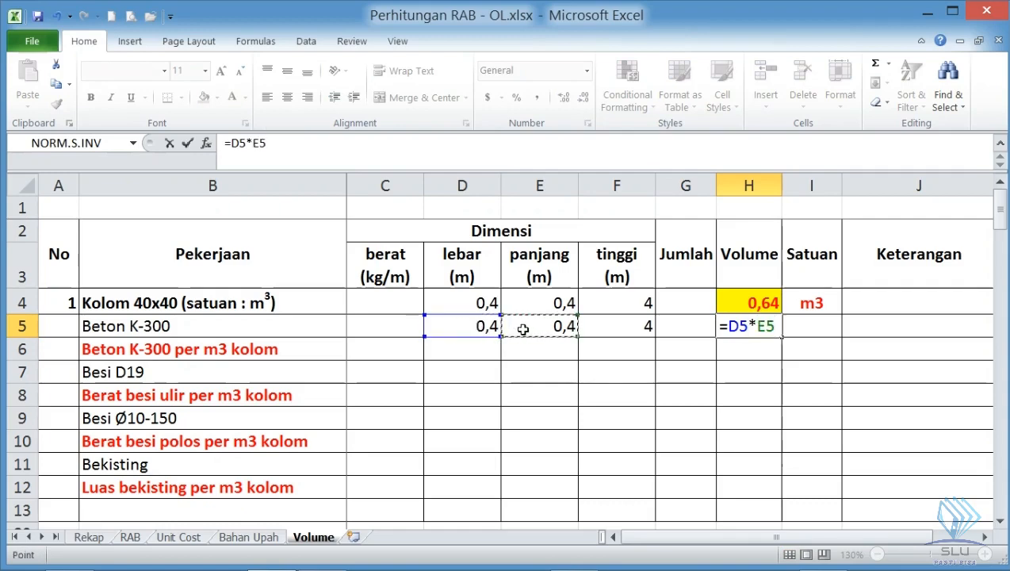
{"action": "type", "text": "*"}
{"action": "left_click", "coordinate": [610, 327]}
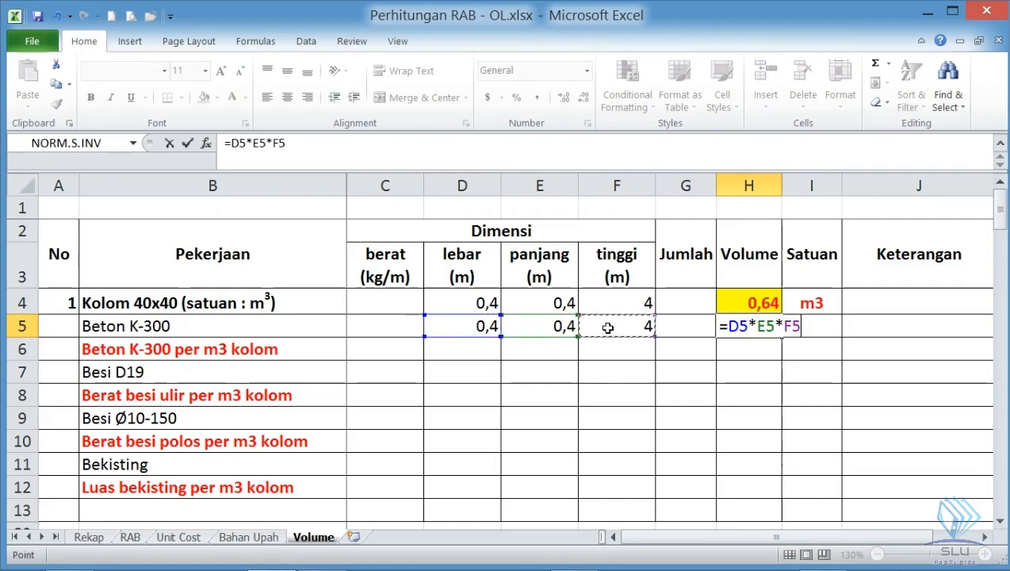
{"action": "key", "text": "Return"}
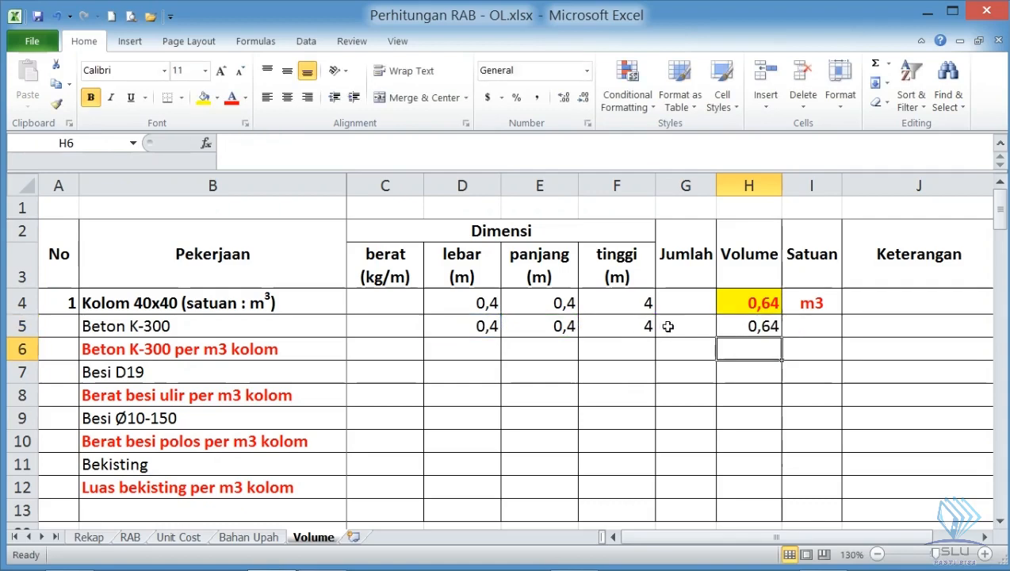
{"action": "left_click", "coordinate": [791, 327]}
{"action": "type", "text": "m3"}
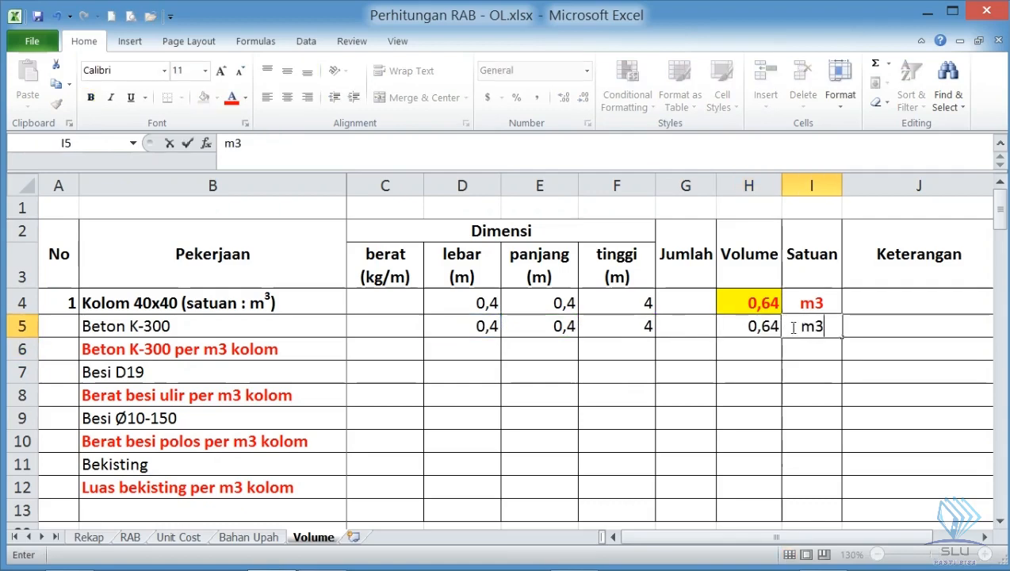
{"action": "key", "text": "Return"}
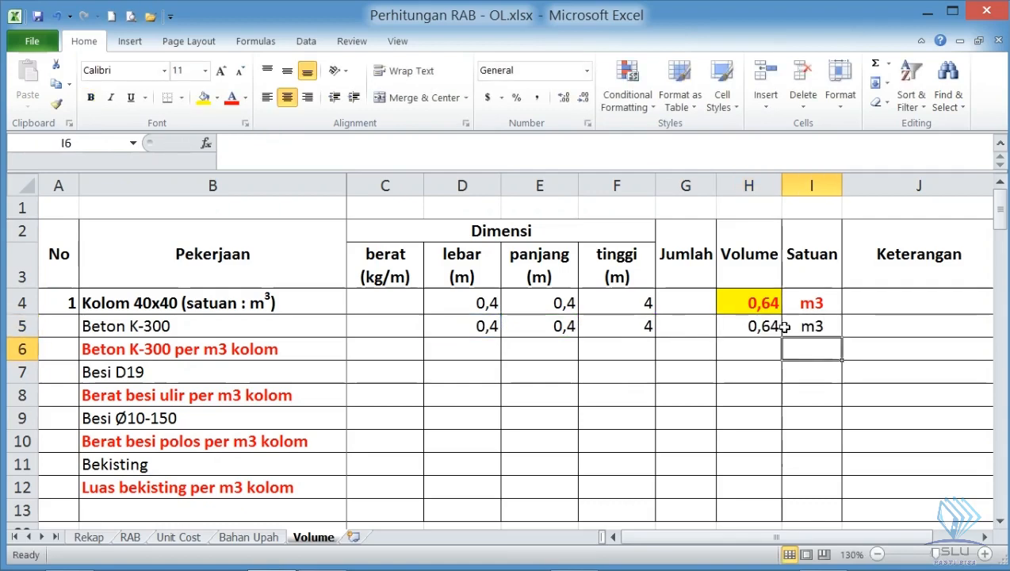
- Review the Beton K-300 coefficient cell B62 under 1 m3 Kolom 40x40 in the Unit Cost sheet, and return to the Volume sheet
{"action": "left_click", "coordinate": [176, 538]}
{"action": "left_click", "coordinate": [153, 388]}
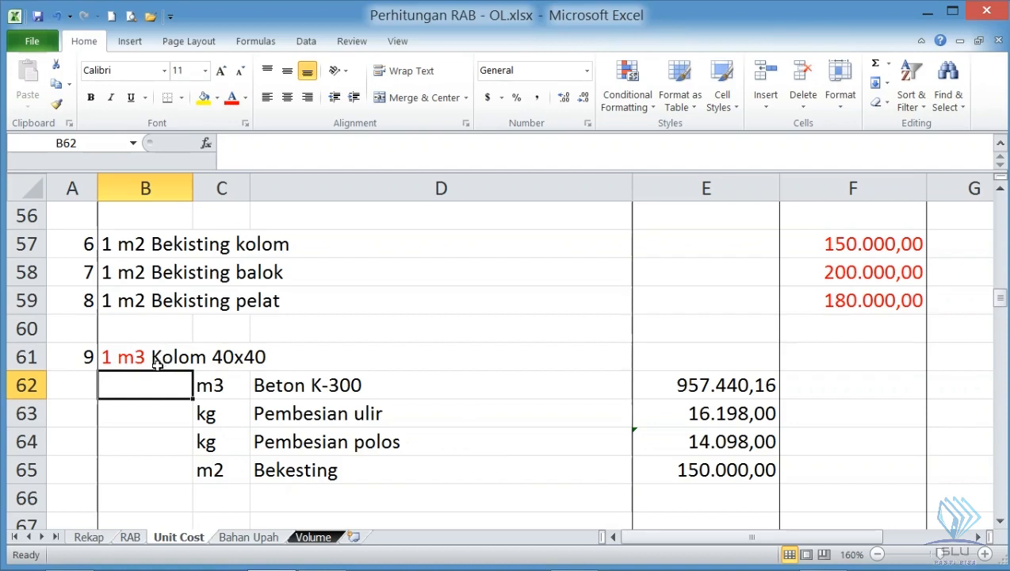
{"action": "left_click", "coordinate": [300, 536]}
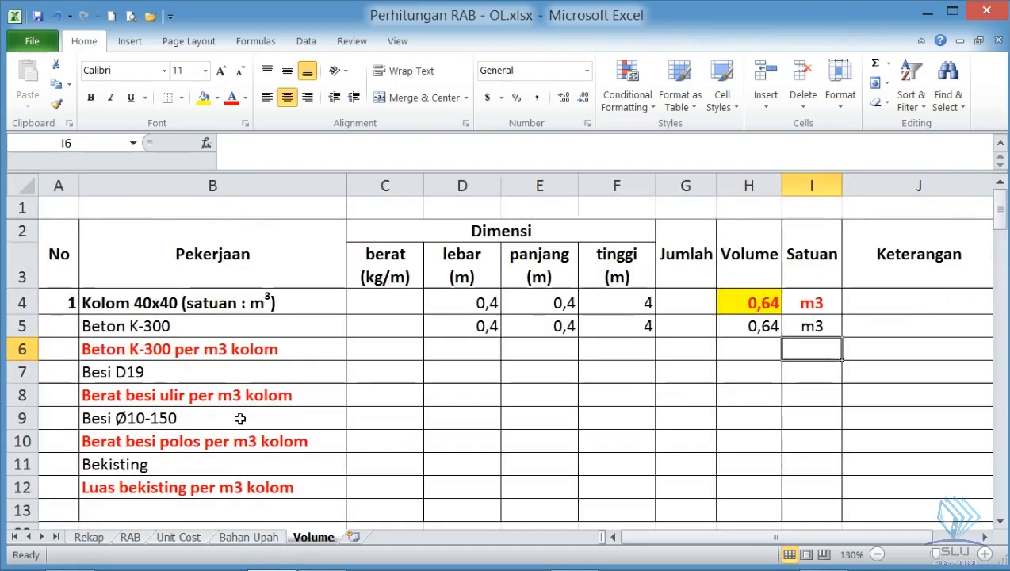
- Review the Kolom 40x40 and Beton K-300 volumes in H4 and H5 against the Beton K-300 per m3 kolom row
{"action": "left_click", "coordinate": [756, 325]}
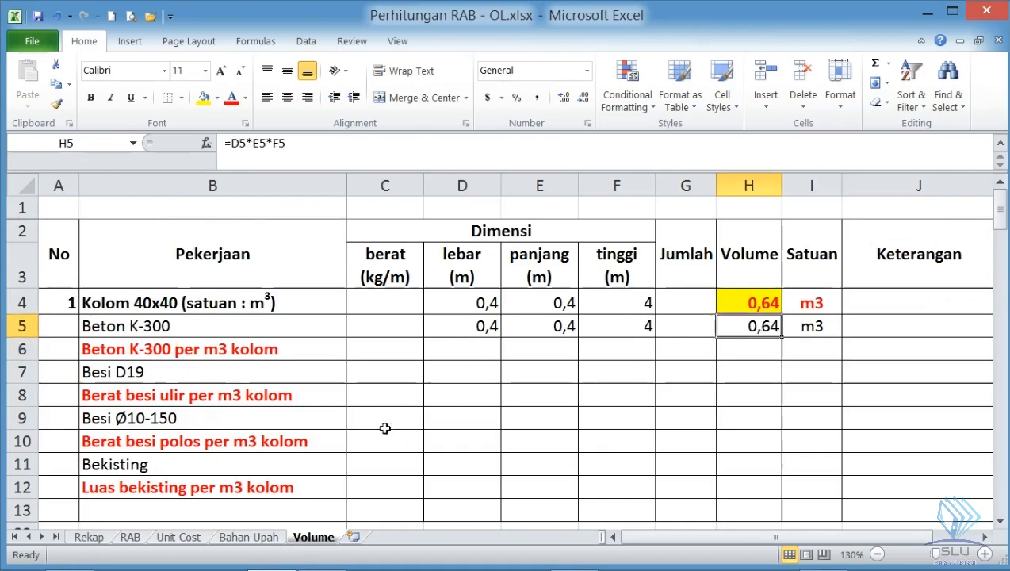
{"action": "left_click", "coordinate": [804, 326]}
{"action": "left_click", "coordinate": [749, 325]}
{"action": "left_click", "coordinate": [758, 302]}
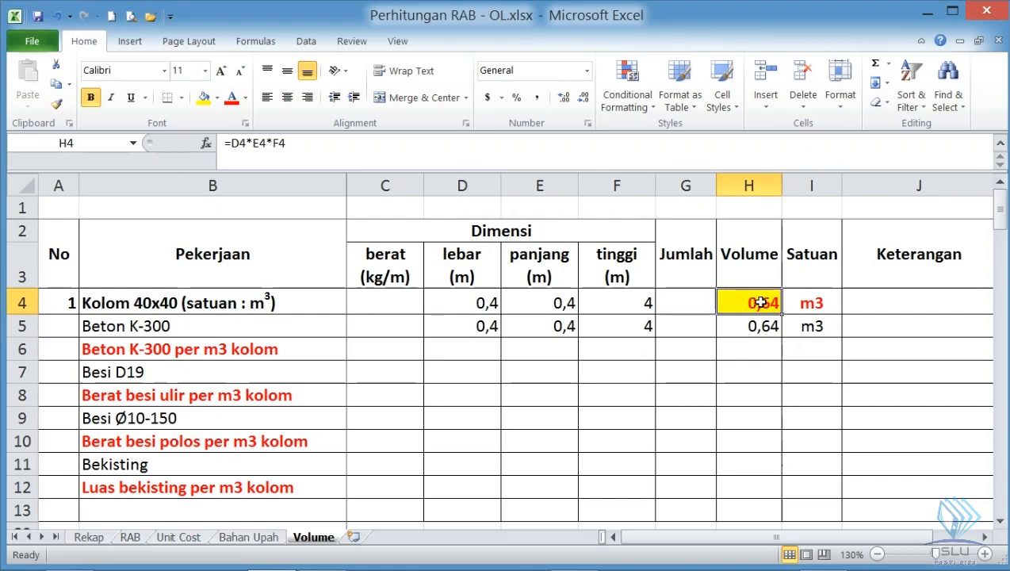
{"action": "left_click", "coordinate": [152, 351]}
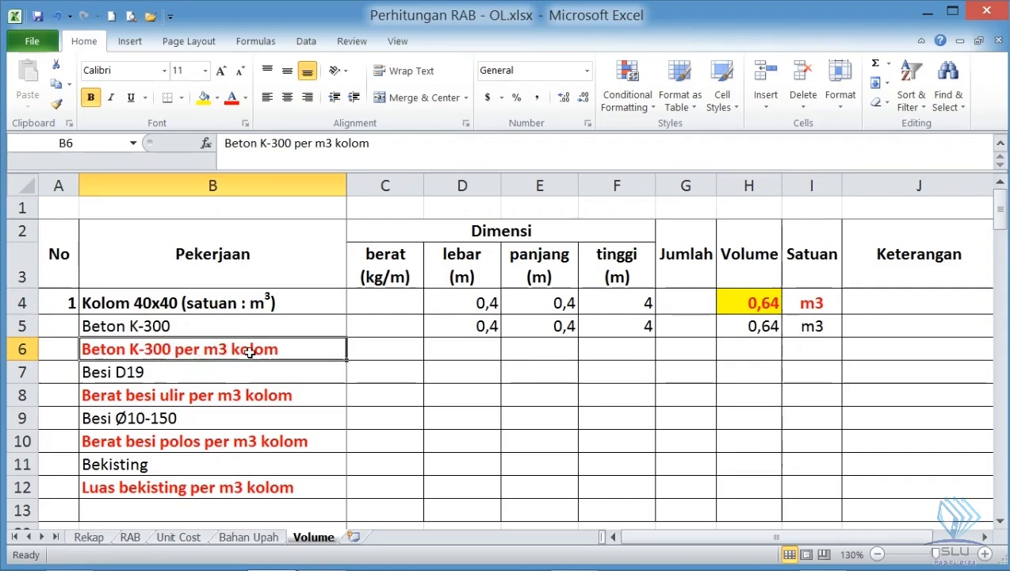
{"action": "left_click", "coordinate": [768, 330]}
{"action": "left_click", "coordinate": [775, 305]}
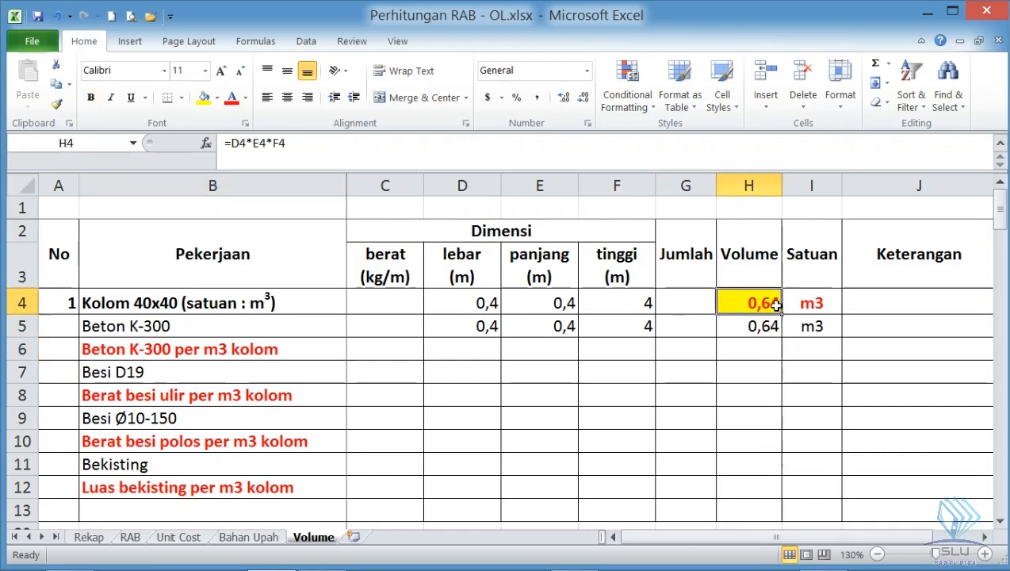
- Calculate Beton K-300 per m3 kolom in H6 with =H5/H4 and enter its unit m3 in I6
{"action": "left_click", "coordinate": [770, 348]}
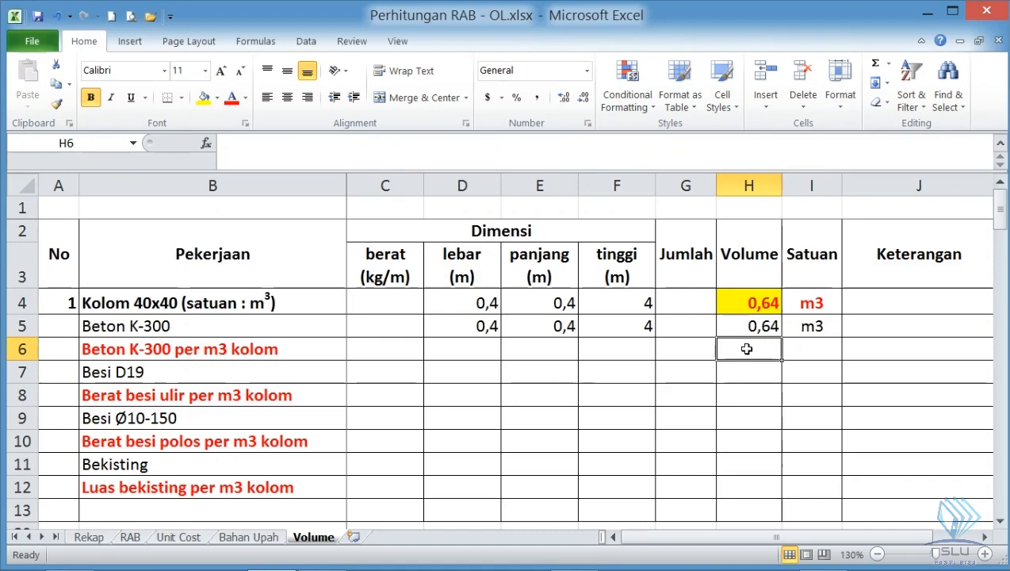
{"action": "type", "text": "="}
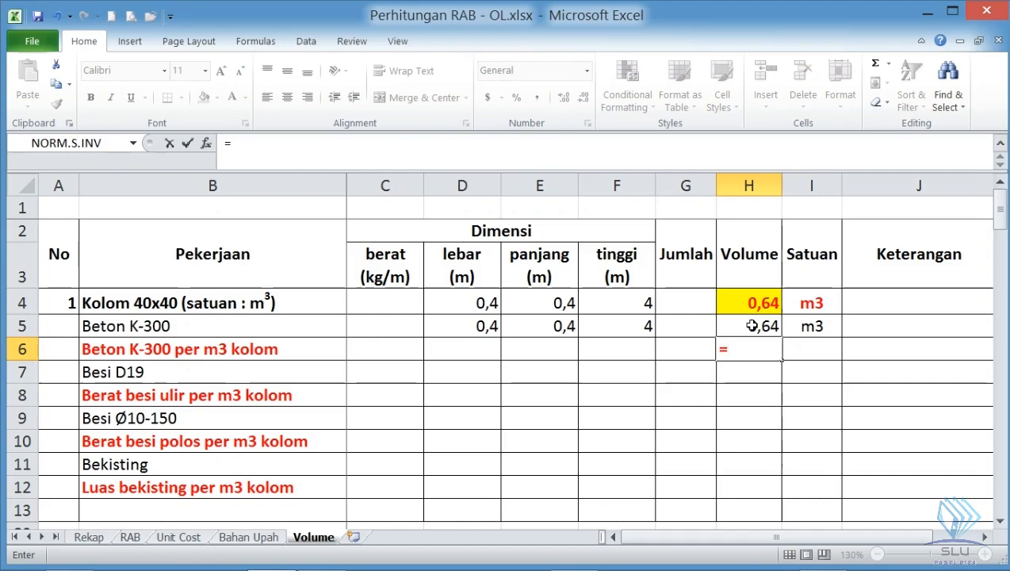
{"action": "left_click", "coordinate": [752, 326]}
{"action": "type", "text": "/"}
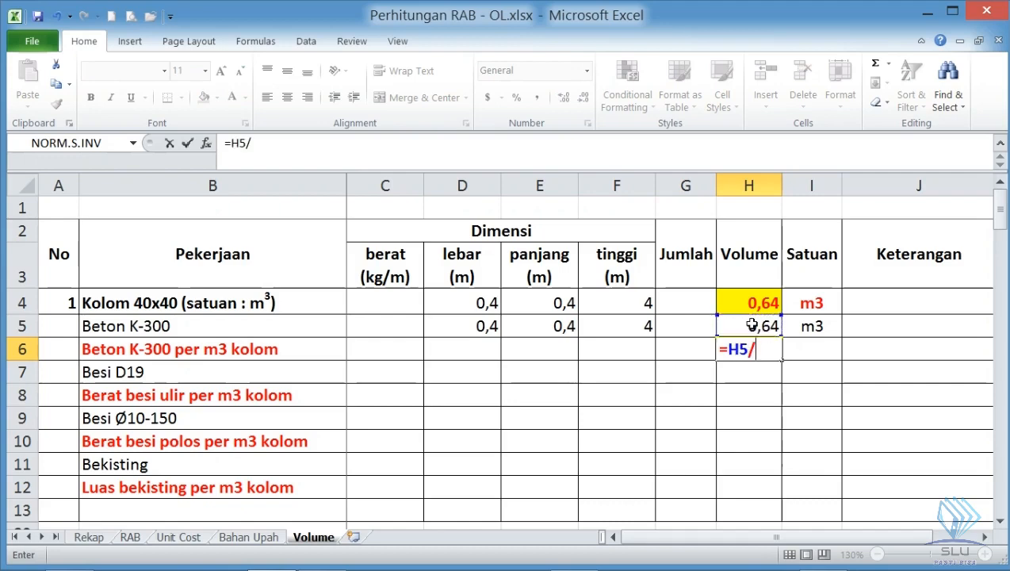
{"action": "left_click", "coordinate": [763, 302]}
{"action": "key", "text": "Return"}
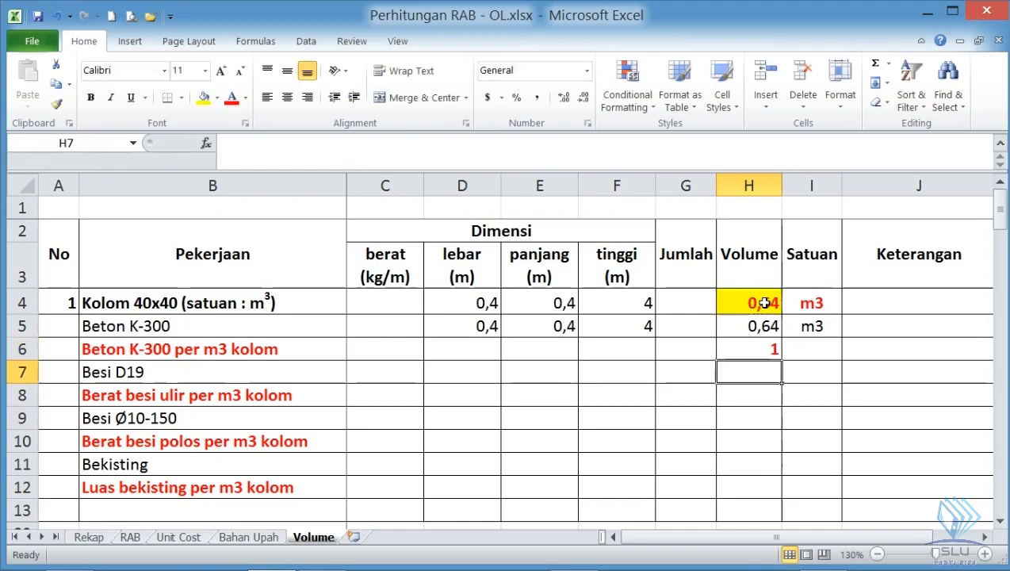
{"action": "left_click", "coordinate": [807, 345]}
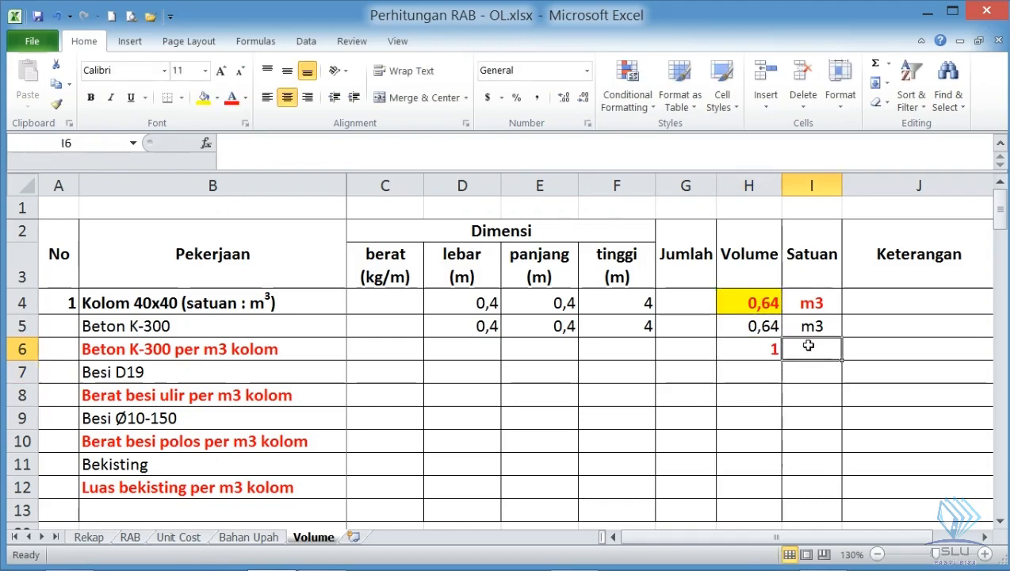
{"action": "type", "text": "m3"}
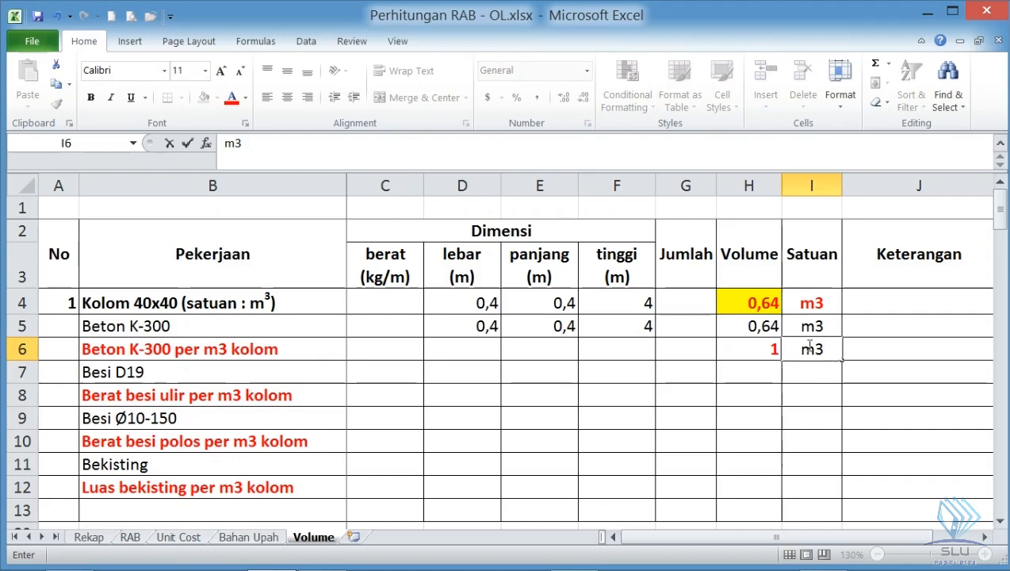
{"action": "key", "text": "Return"}
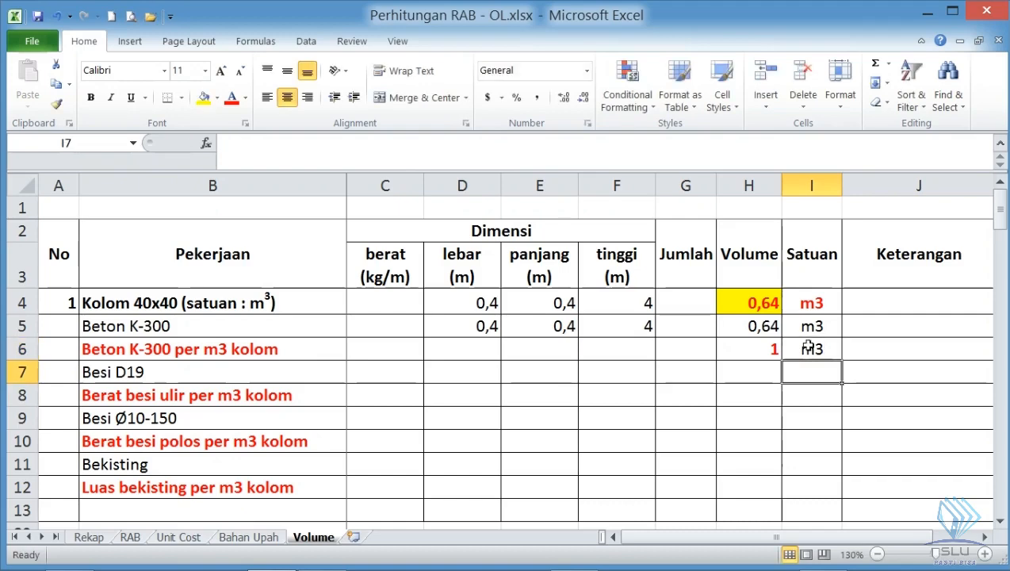
- Label the Kolom 40x40 volume as the divisor by entering Pembagi in its Keterangan cell J4
{"action": "left_click", "coordinate": [767, 306]}
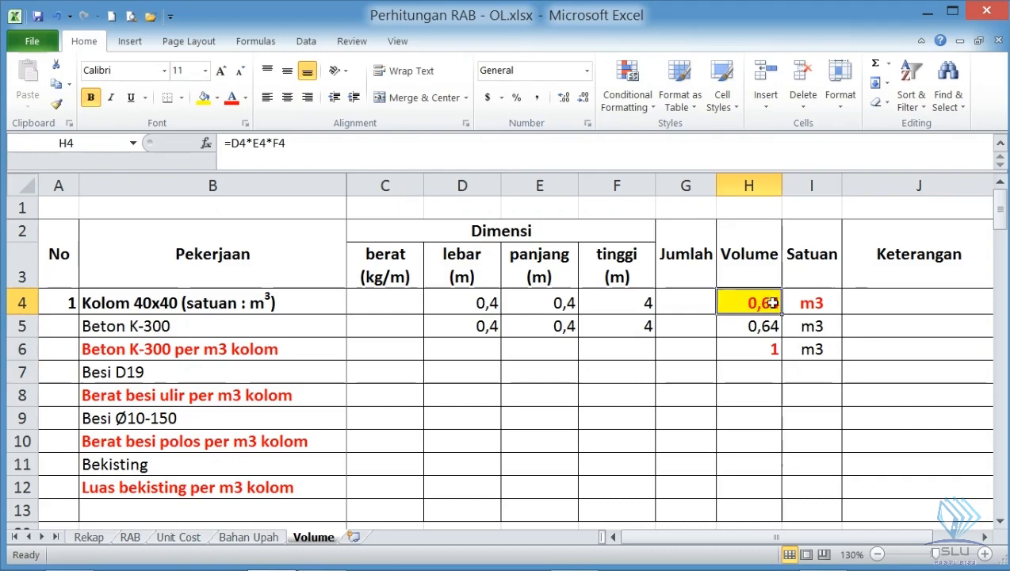
{"action": "left_click", "coordinate": [898, 306]}
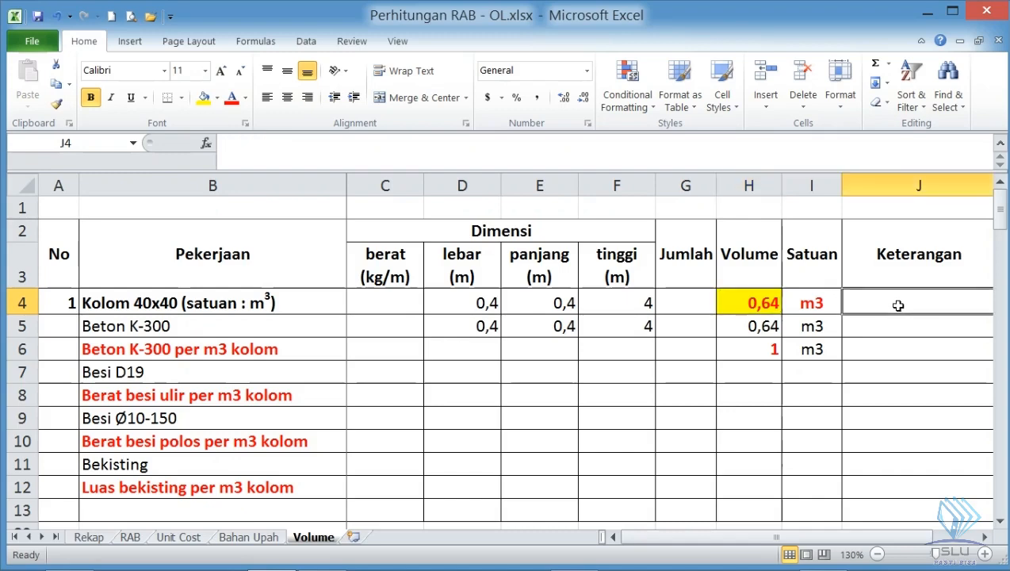
{"action": "type", "text": "Pem"}
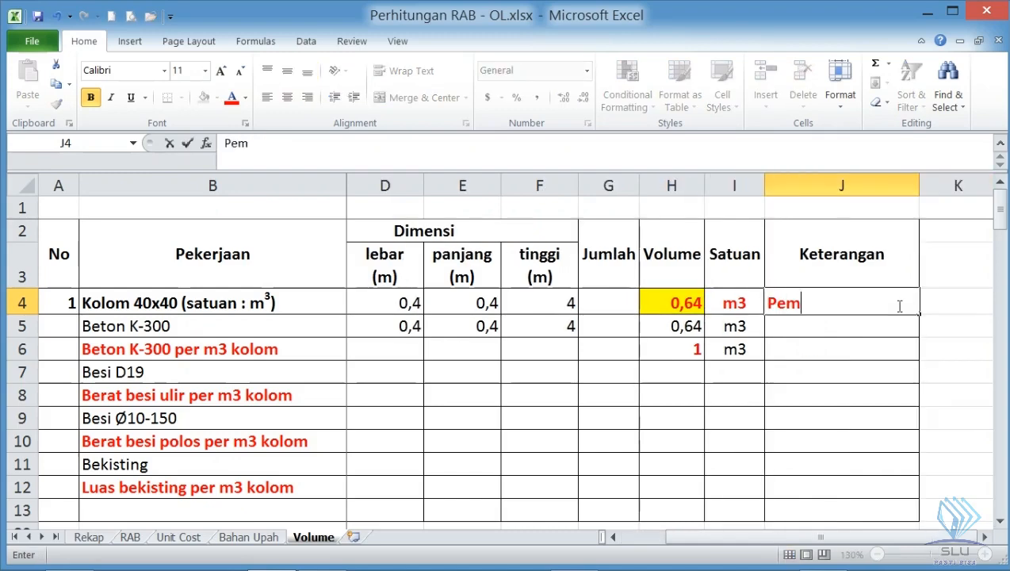
{"action": "type", "text": "bagi"}
{"action": "key", "text": "Return"}
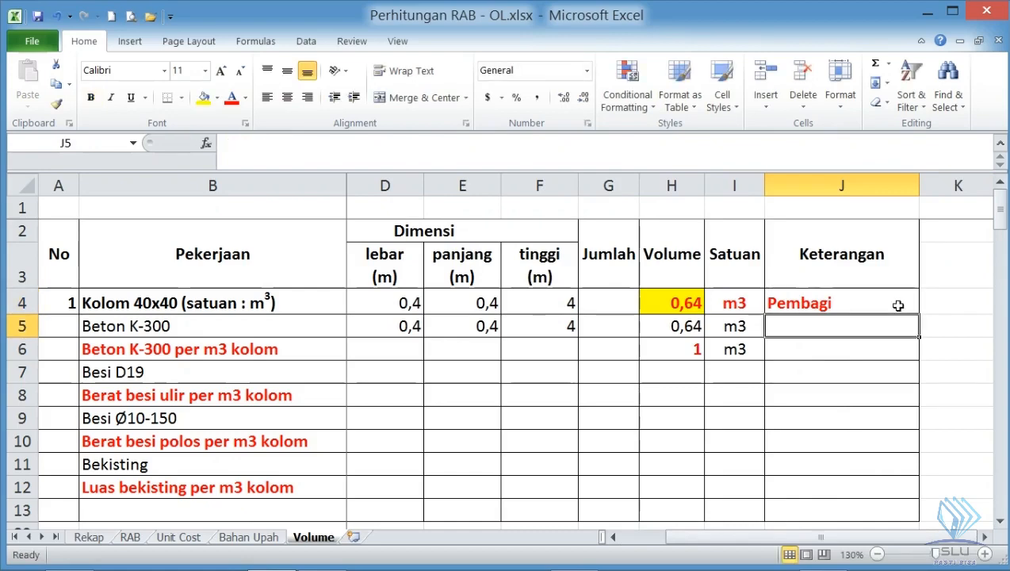
{"action": "left_click", "coordinate": [660, 299]}
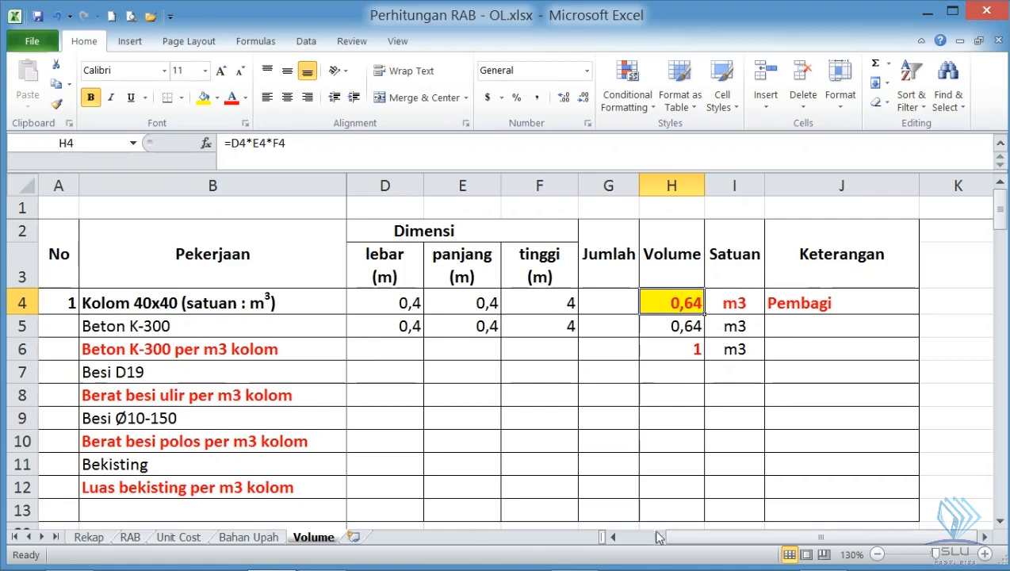
{"action": "left_click", "coordinate": [613, 536]}
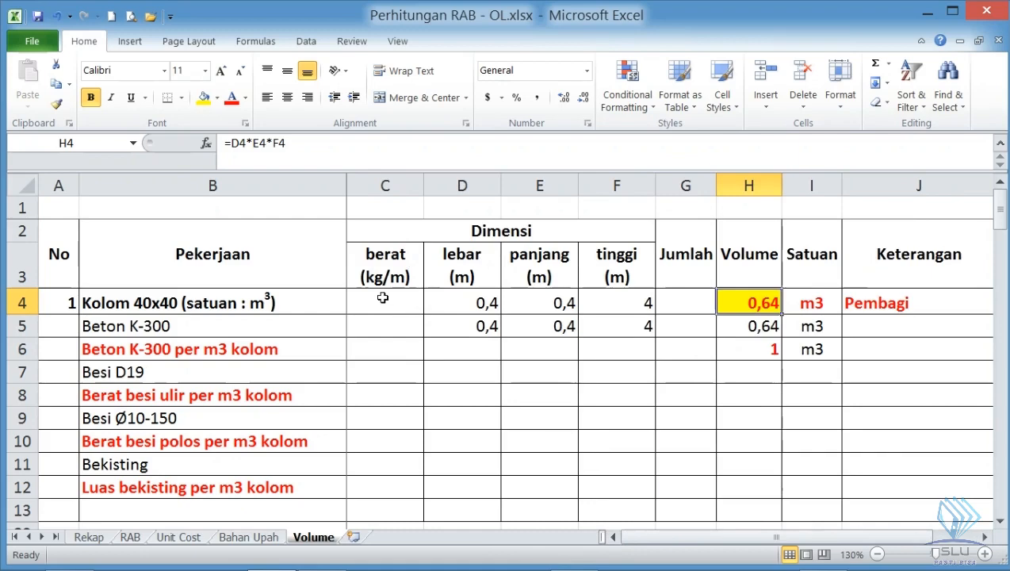
- Switch to Foxit Reader and examine the nominal weights per meter for plain and deformed rebar in the Daftar Tulangan - SNI.pdf tables
{"action": "mouse_move", "coordinate": [653, 560]}
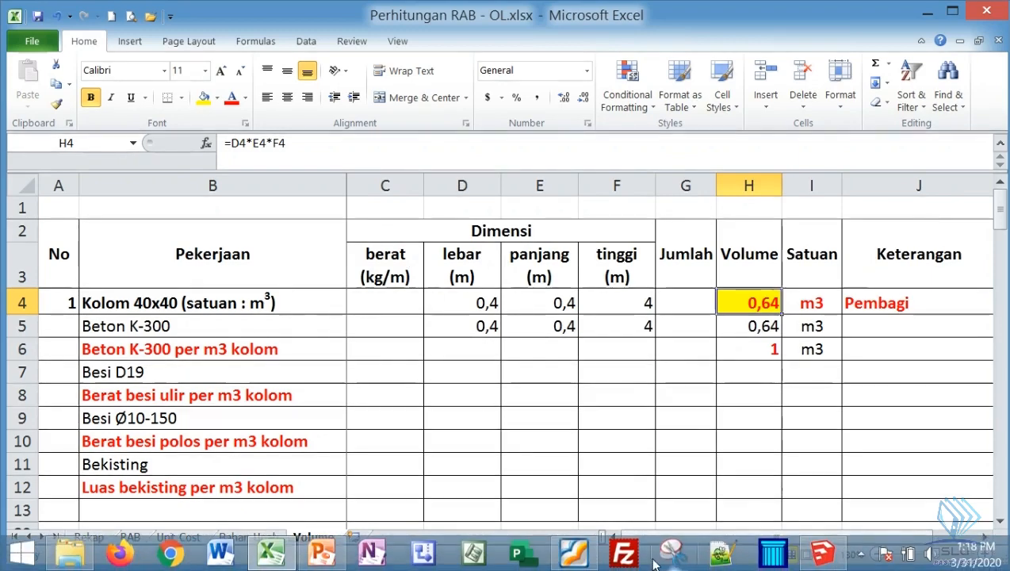
{"action": "left_click", "coordinate": [579, 557]}
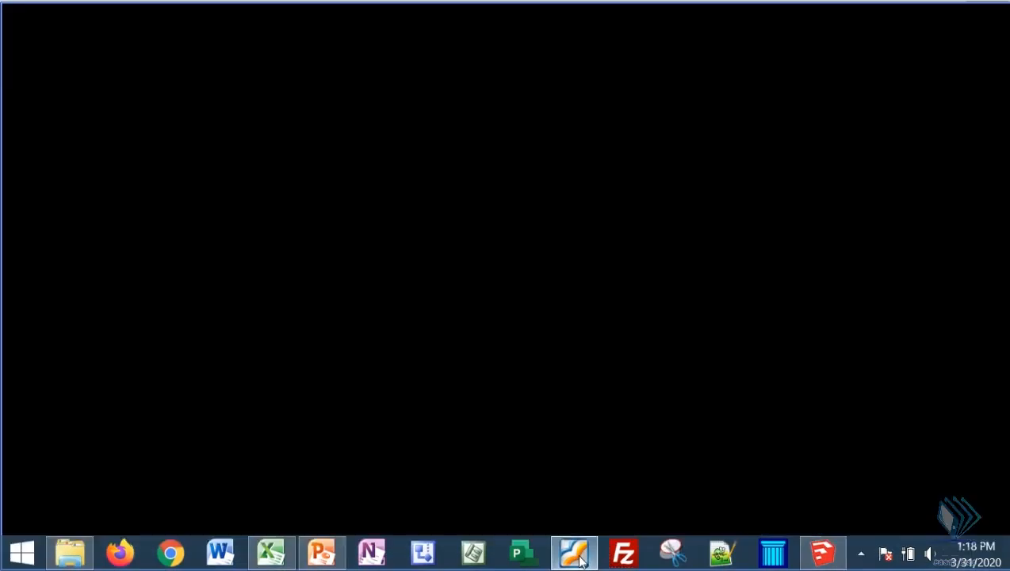
{"action": "scroll", "coordinate": [514, 328], "scroll_direction": "up", "scroll_amount": 5}
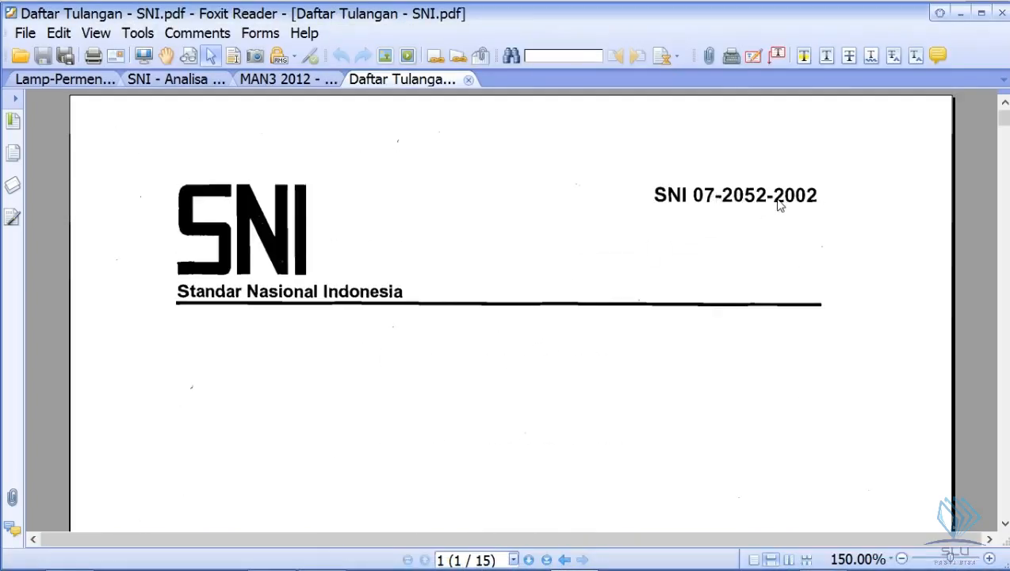
{"action": "scroll", "coordinate": [600, 286], "scroll_direction": "down", "scroll_amount": 5}
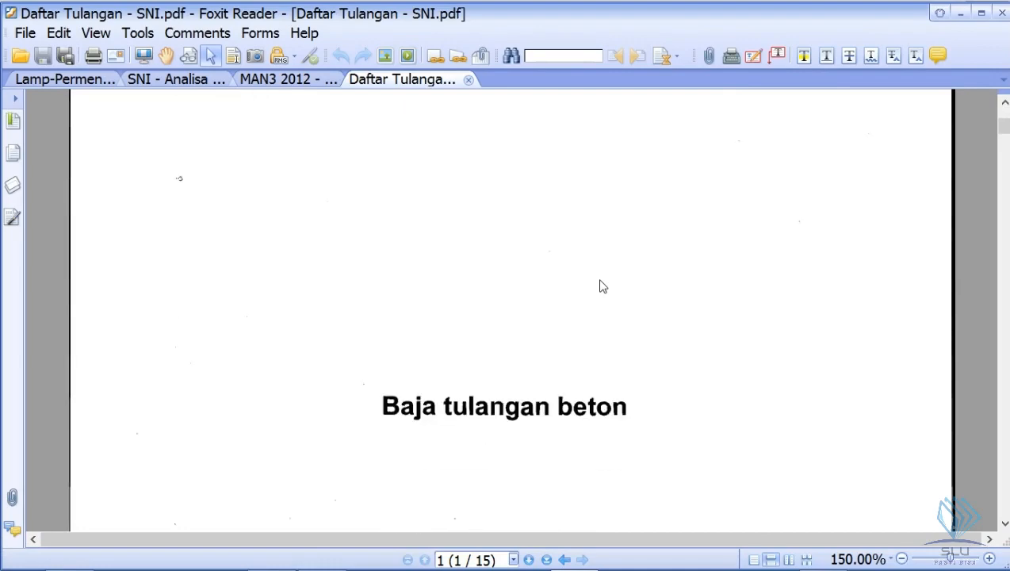
{"action": "scroll", "coordinate": [526, 373], "scroll_direction": "down", "scroll_amount": 5}
{"action": "scroll", "coordinate": [533, 358], "scroll_direction": "down", "scroll_amount": 15}
{"action": "scroll", "coordinate": [539, 357], "scroll_direction": "down", "scroll_amount": 20}
{"action": "scroll", "coordinate": [555, 354], "scroll_direction": "down", "scroll_amount": 20}
{"action": "scroll", "coordinate": [547, 355], "scroll_direction": "down", "scroll_amount": 5}
{"action": "scroll", "coordinate": [546, 354], "scroll_direction": "up", "scroll_amount": 1}
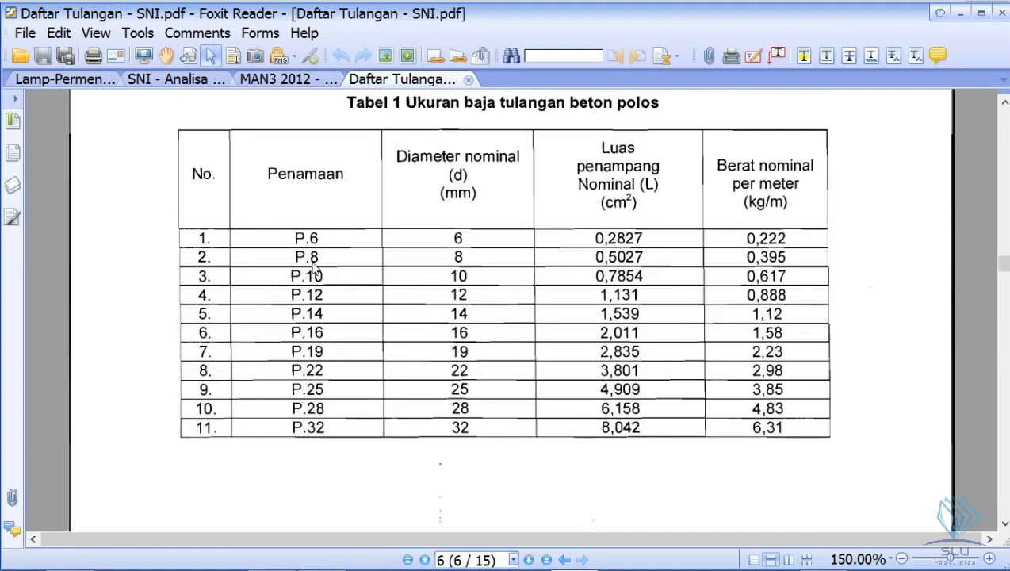
{"action": "scroll", "coordinate": [400, 252], "scroll_direction": "up", "scroll_amount": 1}
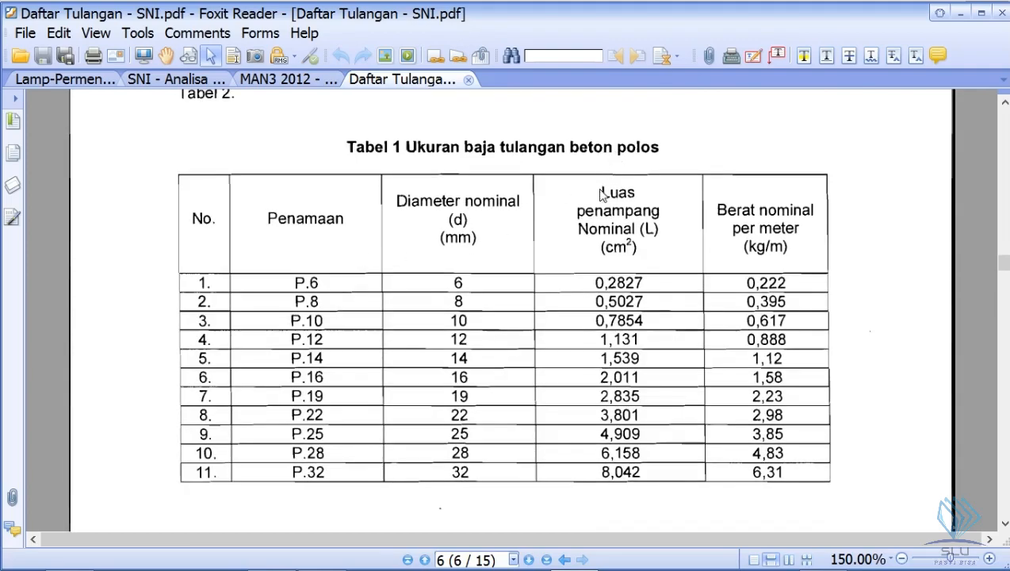
{"action": "scroll", "coordinate": [486, 331], "scroll_direction": "down", "scroll_amount": 15}
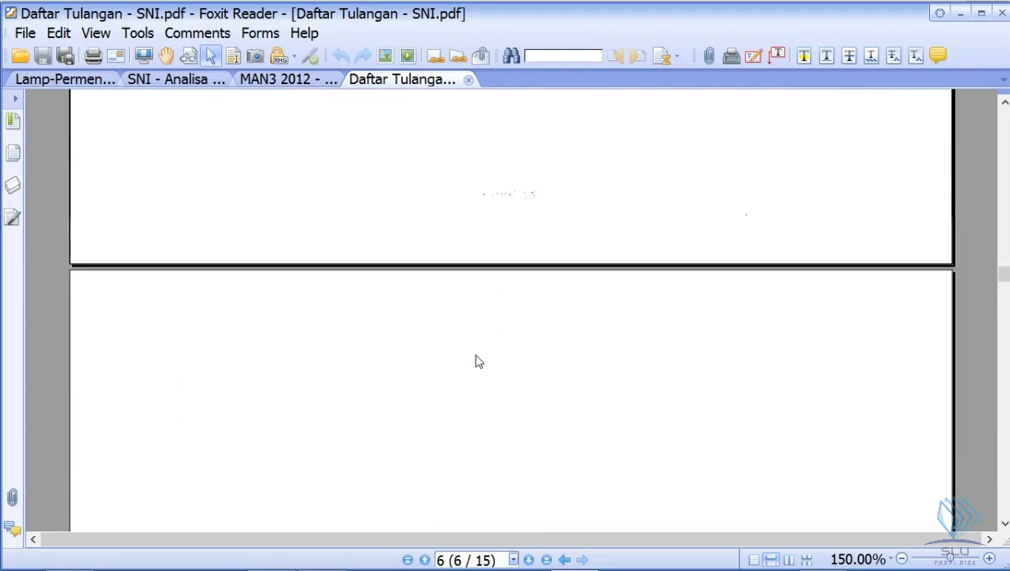
{"action": "scroll", "coordinate": [473, 366], "scroll_direction": "up", "scroll_amount": 3}
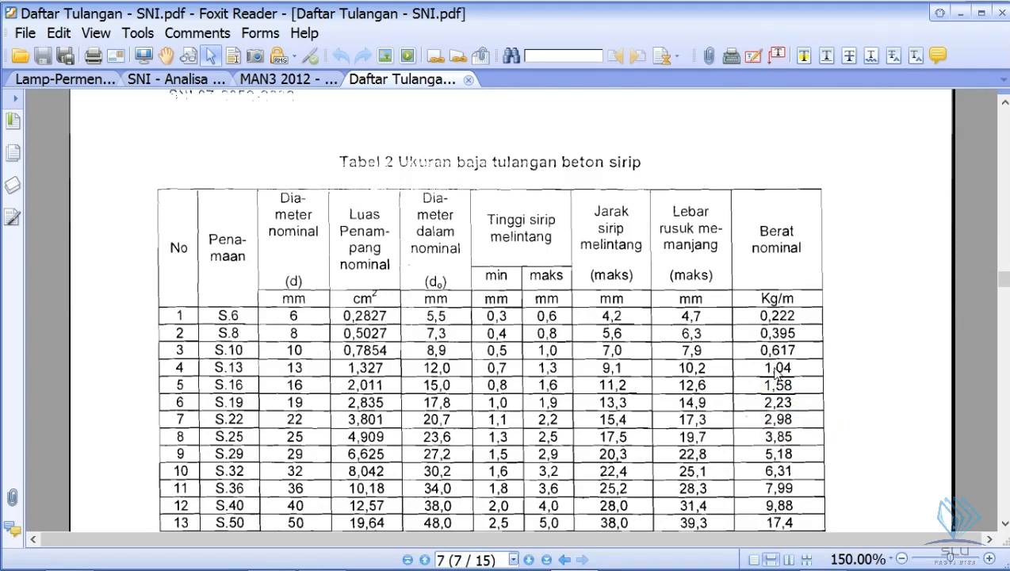
{"action": "scroll", "coordinate": [778, 372], "scroll_direction": "up", "scroll_amount": 3}
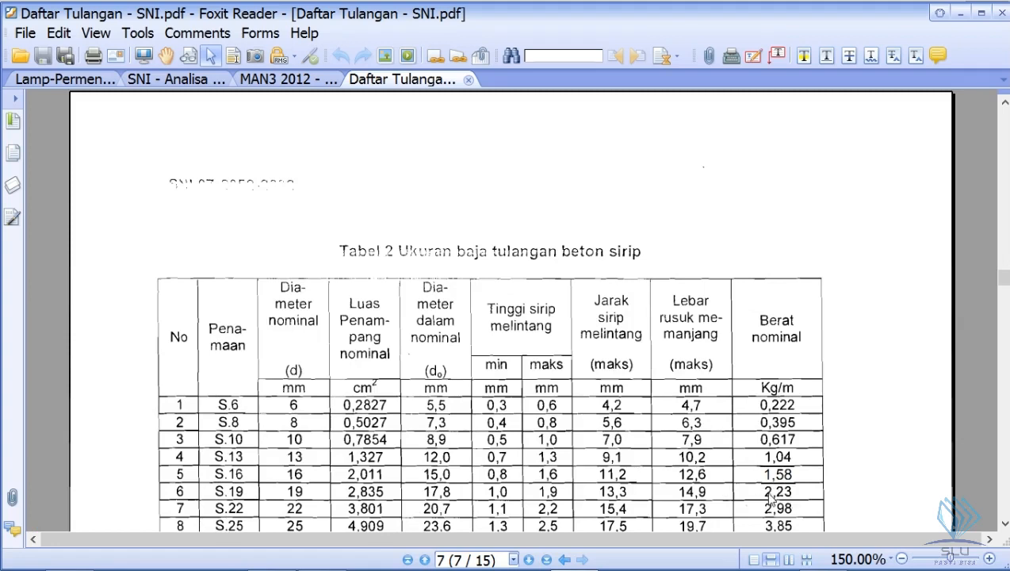
- Return to the Excel Volume sheet and enter 2,23 as the Besi D19 weight per meter in C7
{"action": "key", "text": "alt+Tab"}
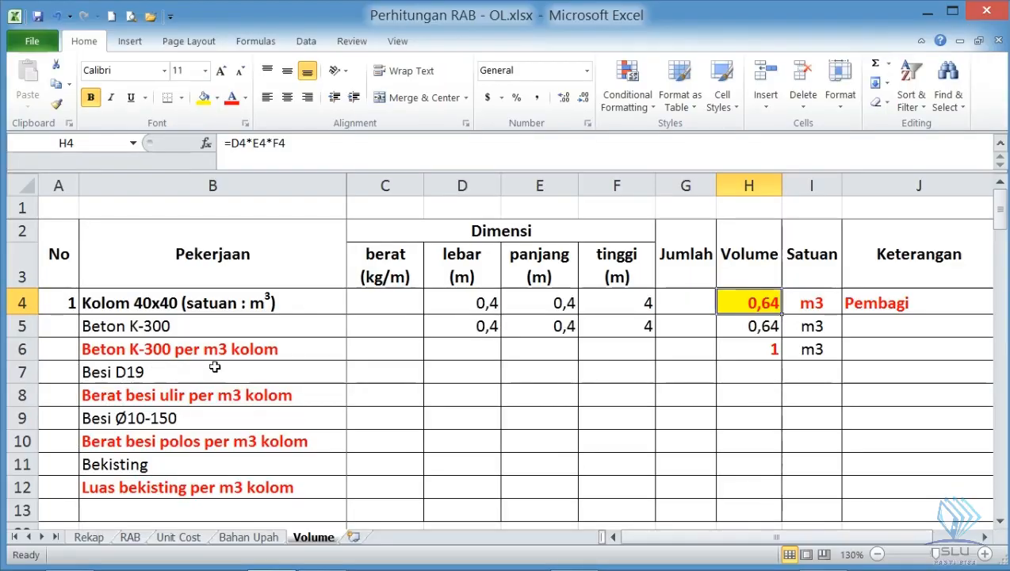
{"action": "left_click", "coordinate": [378, 370]}
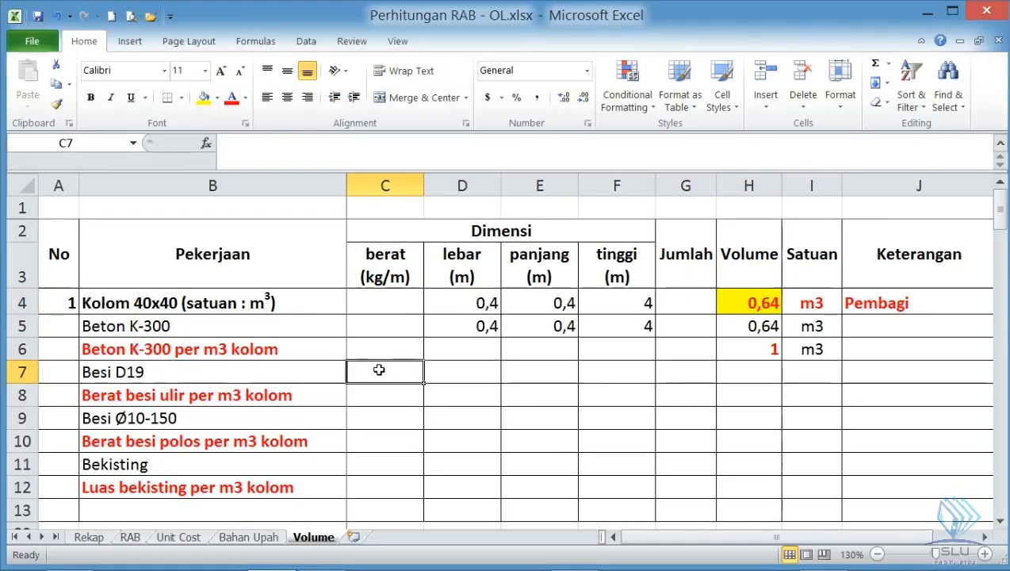
{"action": "type", "text": "2,23"}
{"action": "key", "text": "Return"}
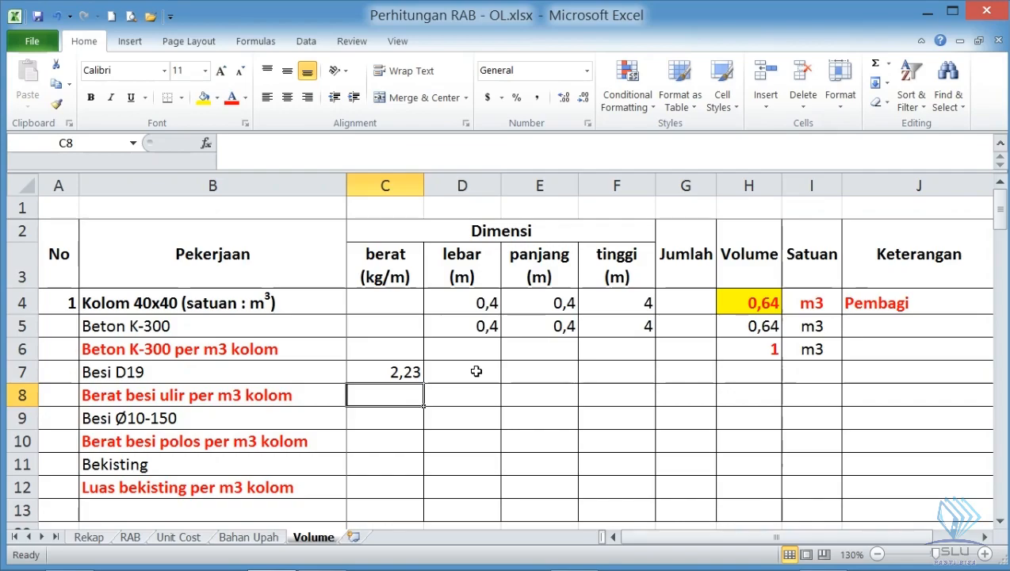
{"action": "left_click", "coordinate": [408, 371]}
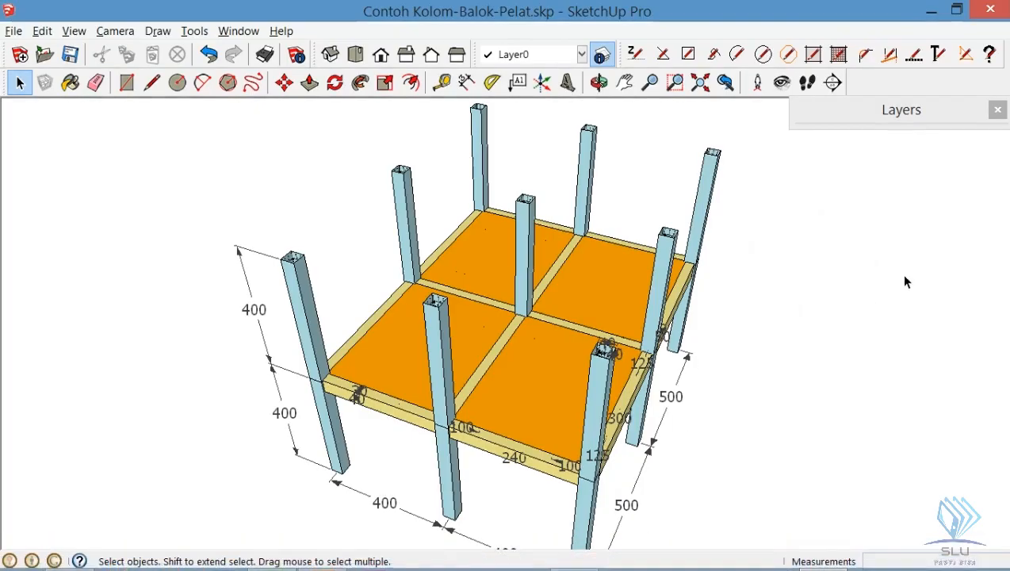
- Hide the Kolom layer in the SketchUp model and inspect the longitudinal bars at the top of the front corner column
{"action": "left_click", "coordinate": [940, 119]}
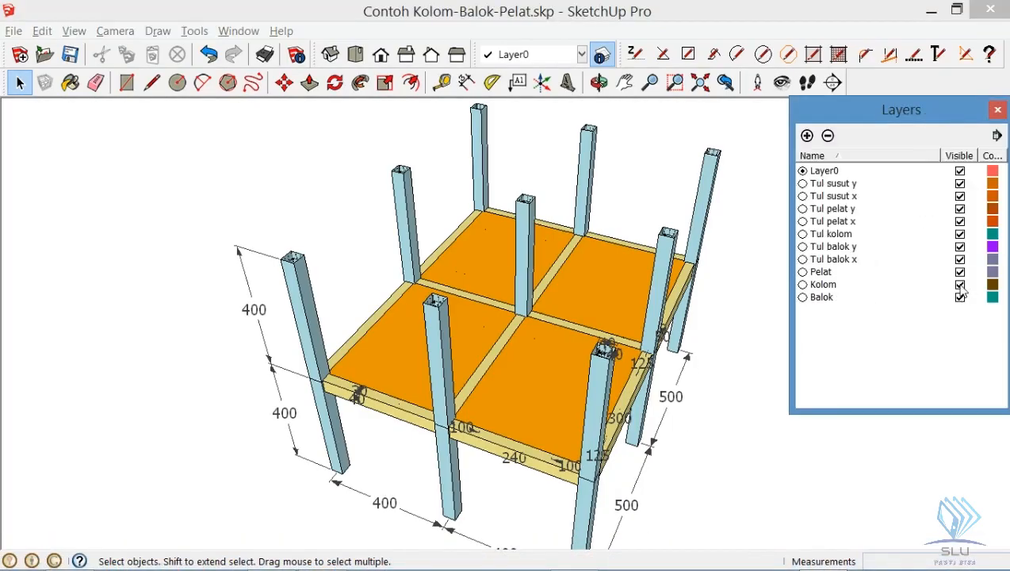
{"action": "left_click", "coordinate": [960, 285]}
{"action": "left_click", "coordinate": [909, 115]}
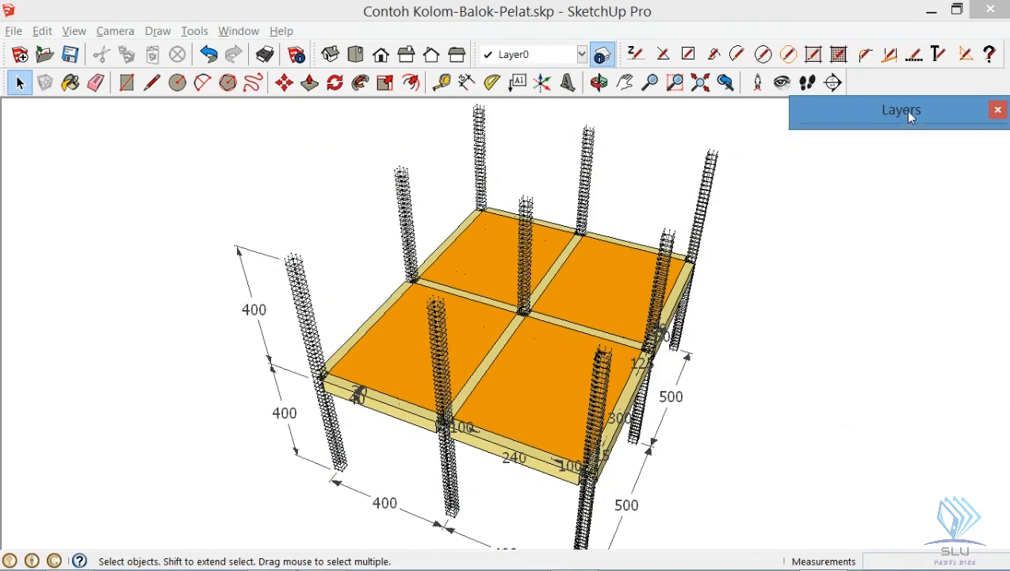
{"action": "left_click", "coordinate": [774, 413]}
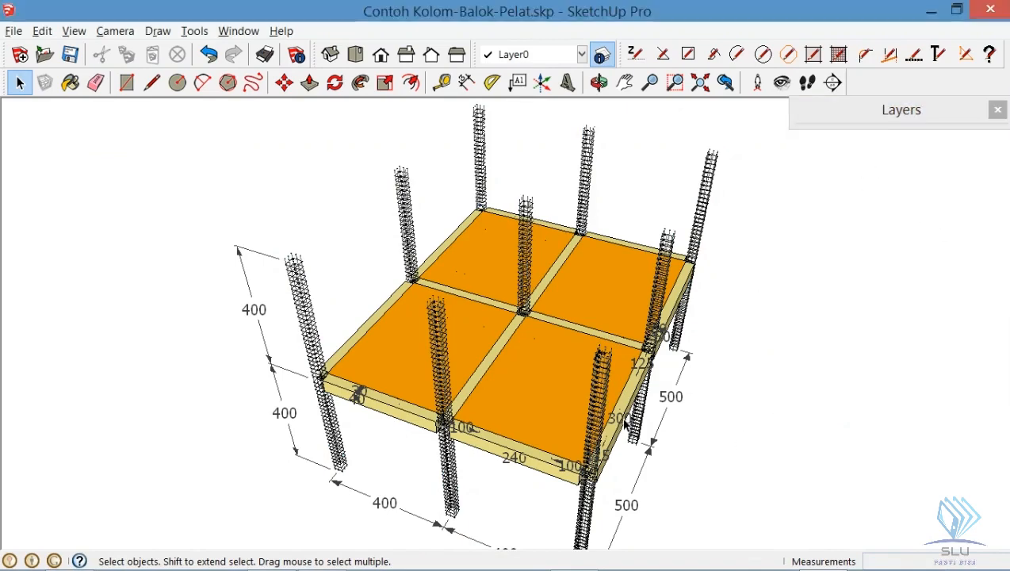
{"action": "scroll", "coordinate": [564, 383], "scroll_direction": "up", "scroll_amount": 8}
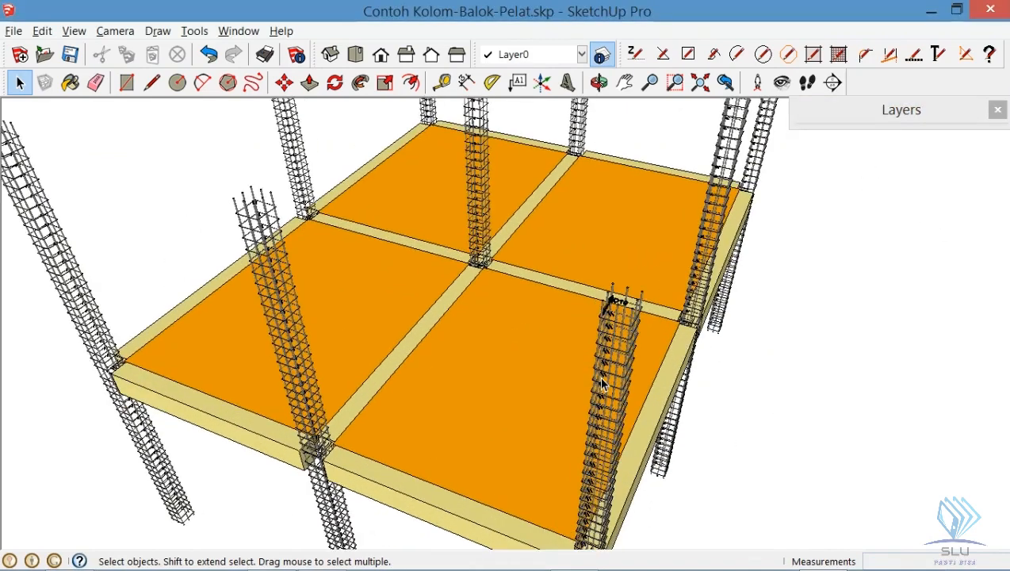
{"action": "scroll", "coordinate": [601, 374], "scroll_direction": "up", "scroll_amount": 4}
{"action": "scroll", "coordinate": [588, 382], "scroll_direction": "down", "scroll_amount": 3}
{"action": "left_click_drag", "start_coordinate": [631, 292], "coordinate": [642, 199]}
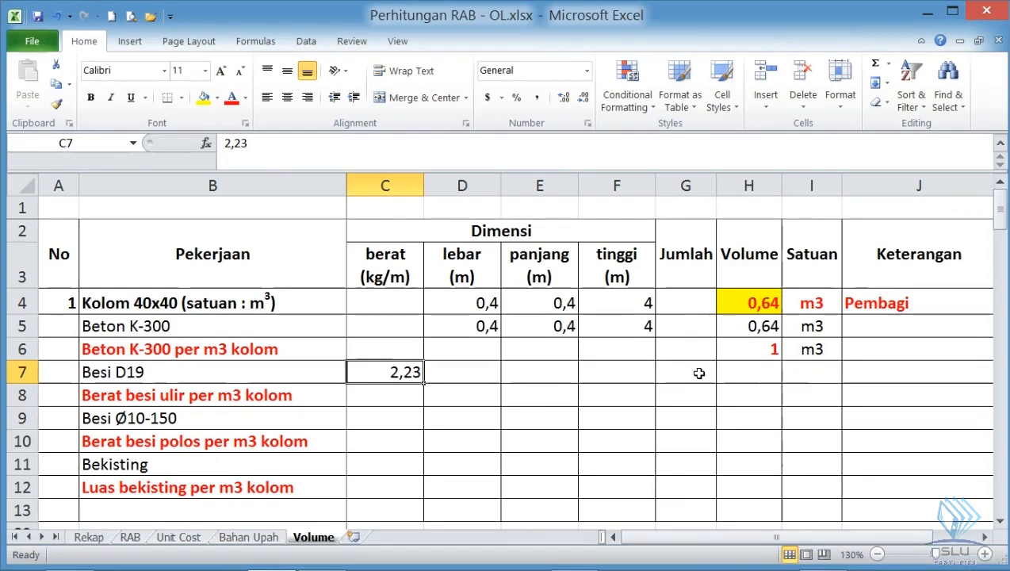
- Return to the Excel Volume sheet and enter 8 as the Besi D19 bar count in G7
{"action": "left_click", "coordinate": [698, 374]}
{"action": "type", "text": "8"}
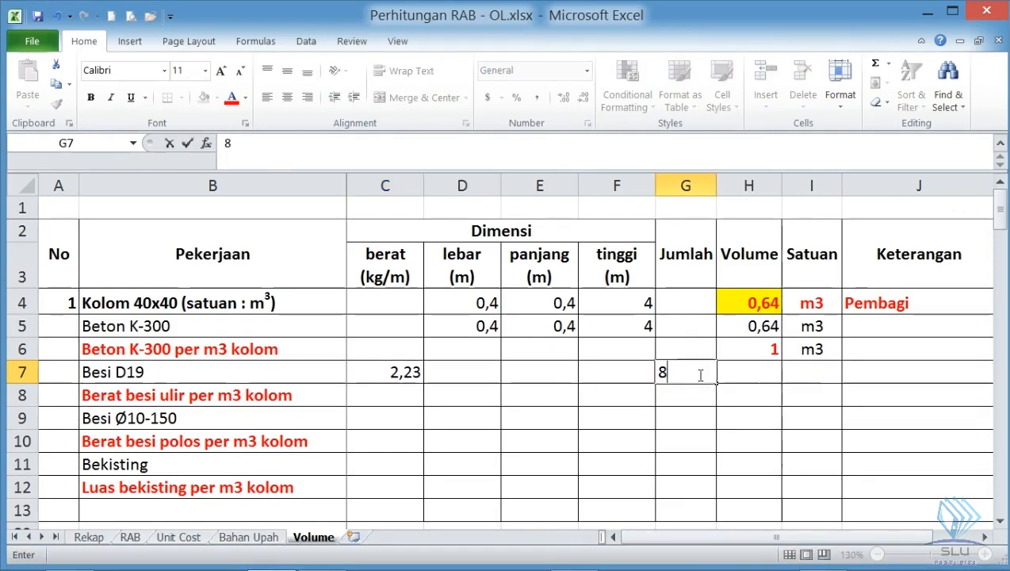
{"action": "key", "text": "Return"}
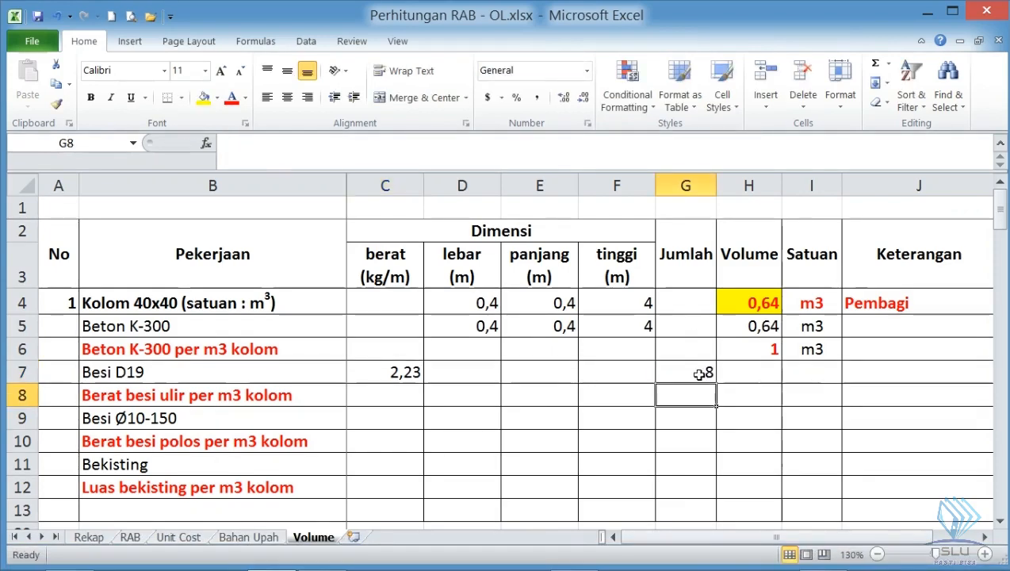
- Check the column height dimension in the SketchUp model and enter 4 as the Besi D19 length in E7 of the Volume sheet
{"action": "left_click", "coordinate": [550, 371]}
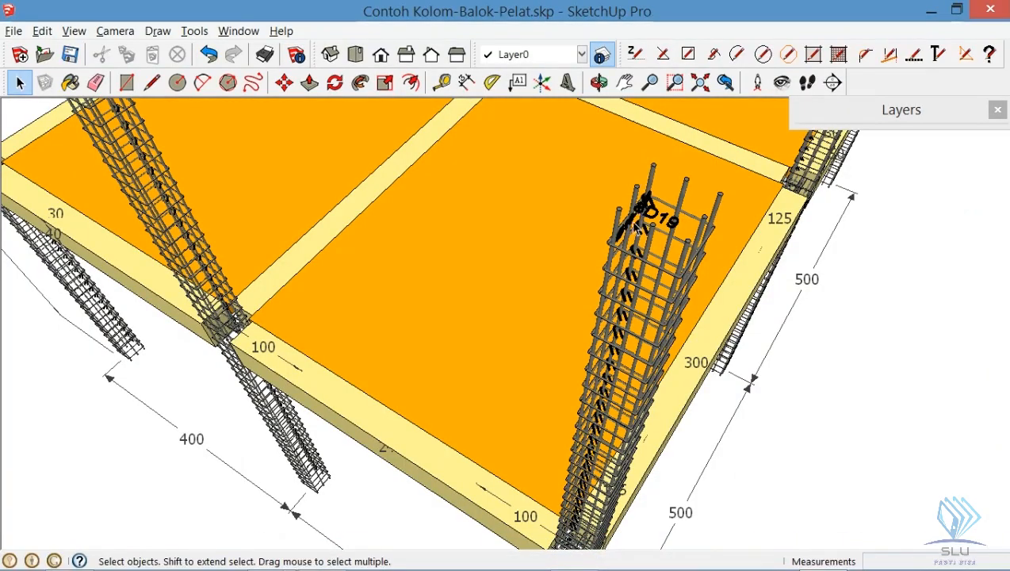
{"action": "scroll", "coordinate": [132, 340], "scroll_direction": "down", "scroll_amount": 3}
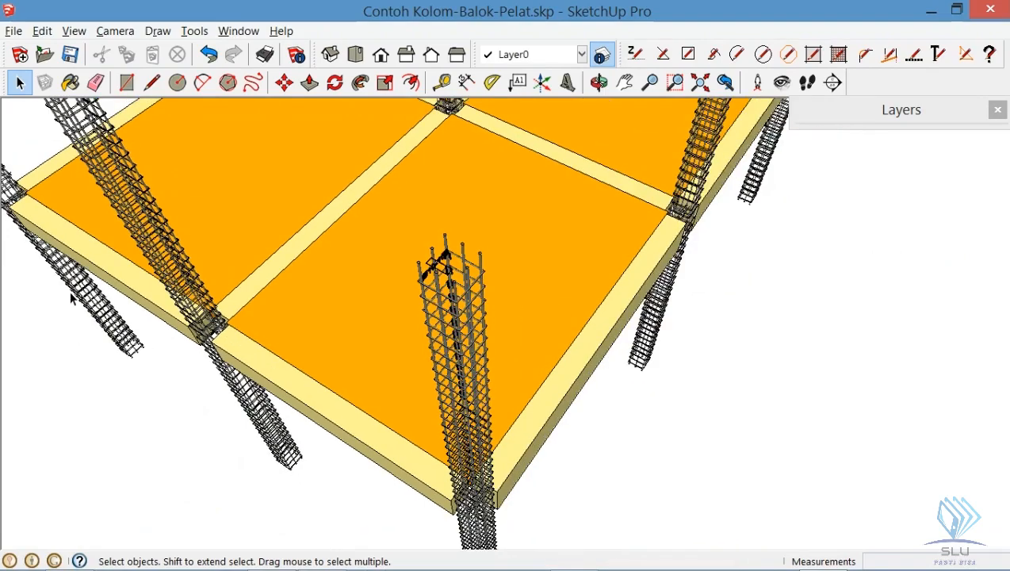
{"action": "scroll", "coordinate": [321, 370], "scroll_direction": "down", "scroll_amount": 2}
{"action": "scroll", "coordinate": [527, 379], "scroll_direction": "down", "scroll_amount": 2}
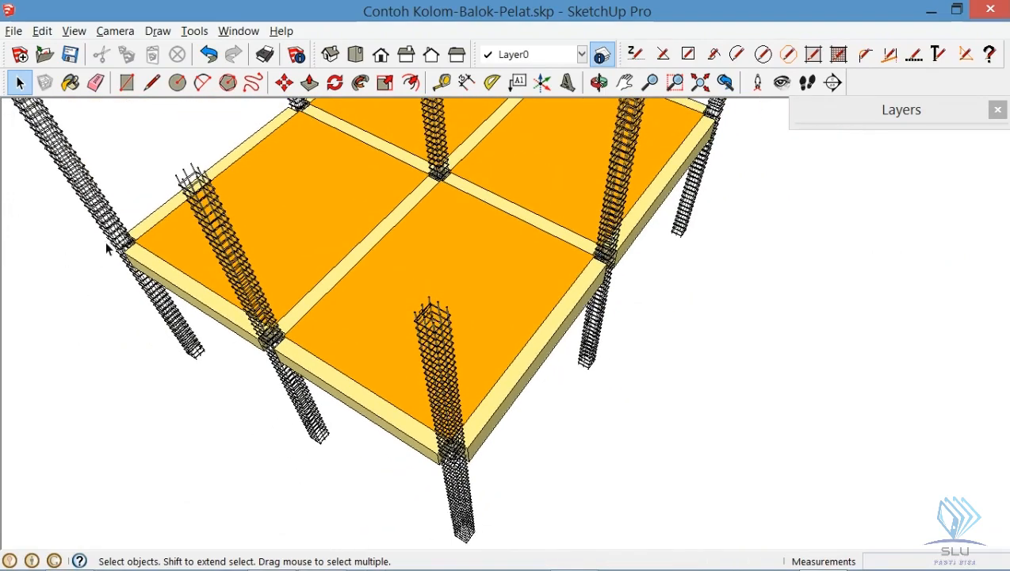
{"action": "scroll", "coordinate": [105, 241], "scroll_direction": "down", "scroll_amount": 2}
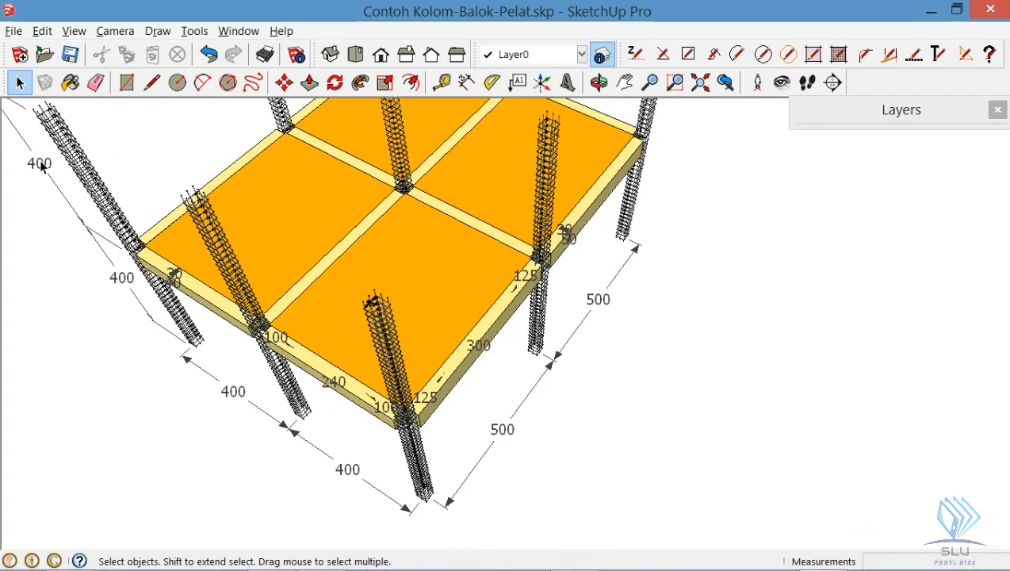
{"action": "key", "text": "alt+Tab"}
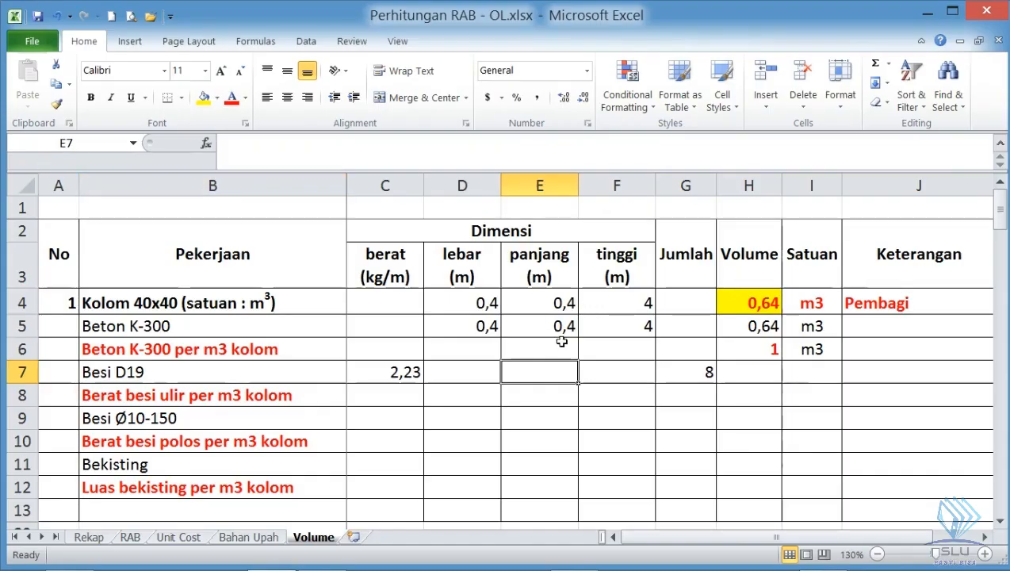
{"action": "type", "text": "4"}
{"action": "key", "text": "Return"}
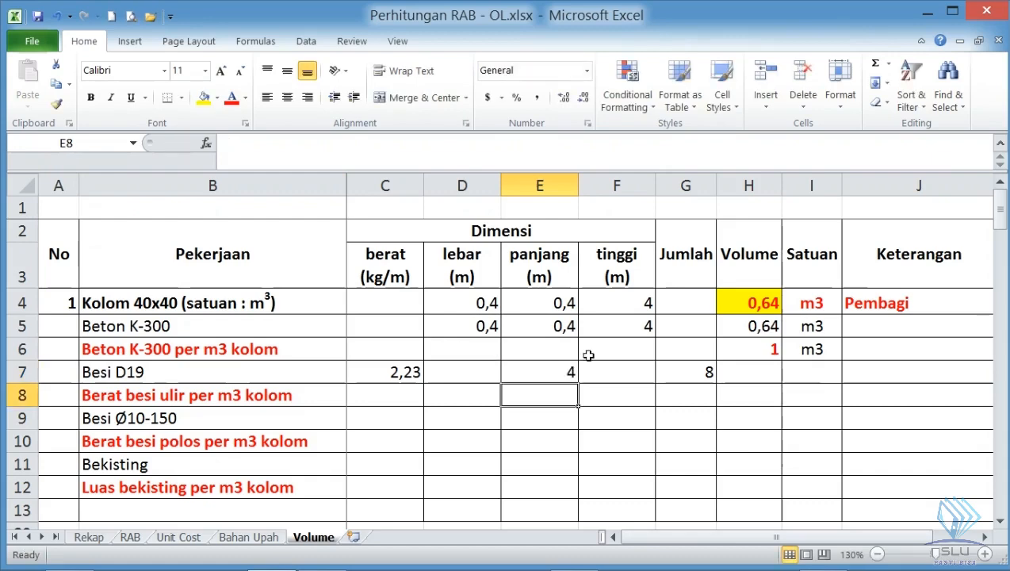
- Calculate the total Besi D19 weight in H7 with the formula =E7*G7*C7
{"action": "left_click", "coordinate": [701, 368]}
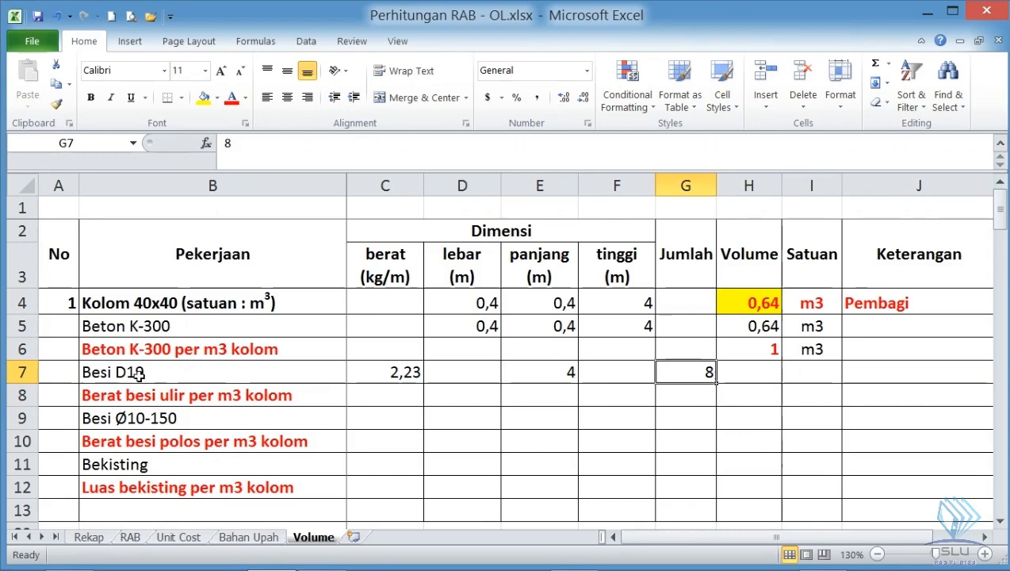
{"action": "left_click", "coordinate": [545, 372]}
{"action": "left_click", "coordinate": [703, 371]}
{"action": "left_click", "coordinate": [737, 369]}
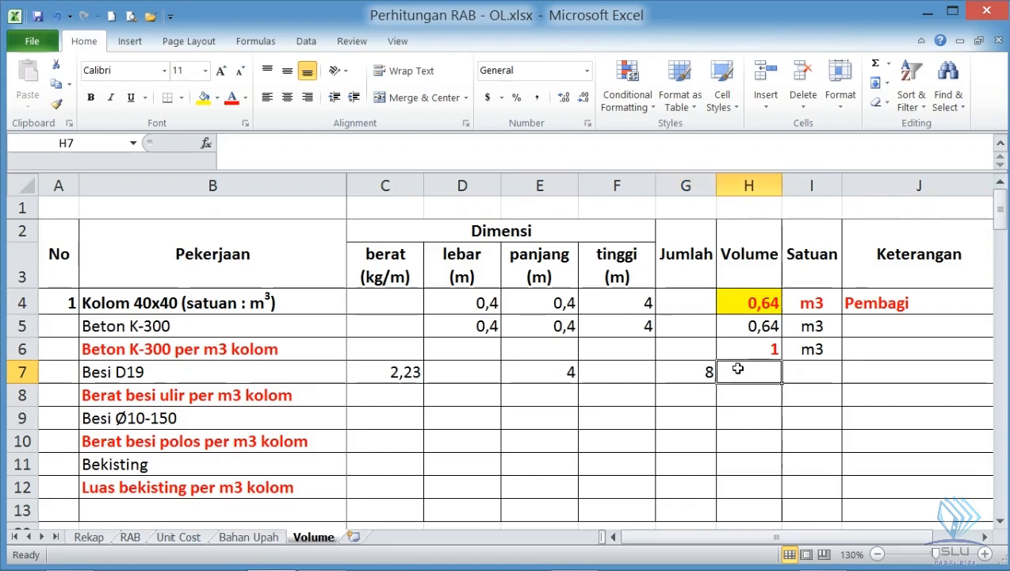
{"action": "type", "text": "="}
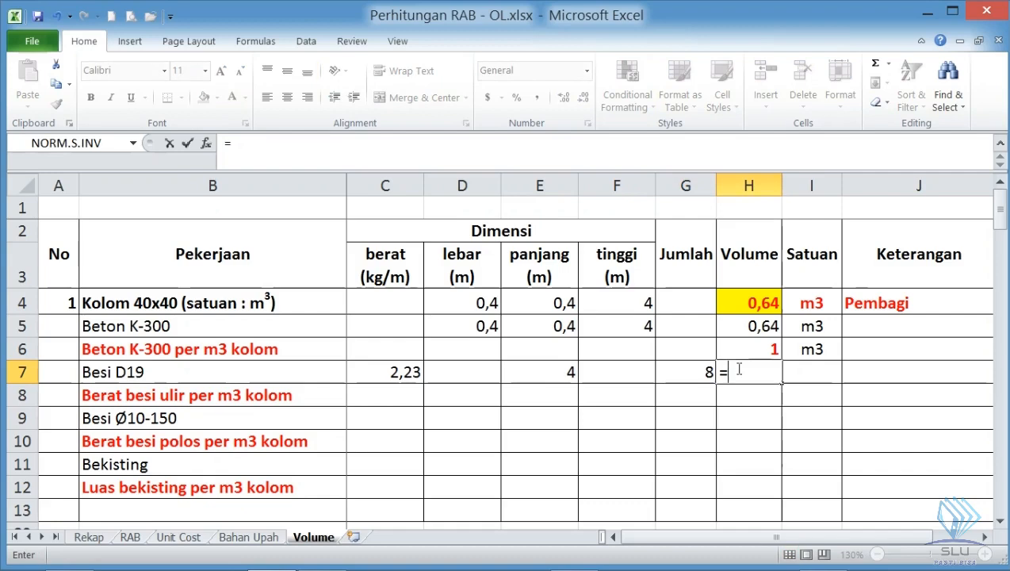
{"action": "left_click", "coordinate": [568, 375]}
{"action": "type", "text": "*"}
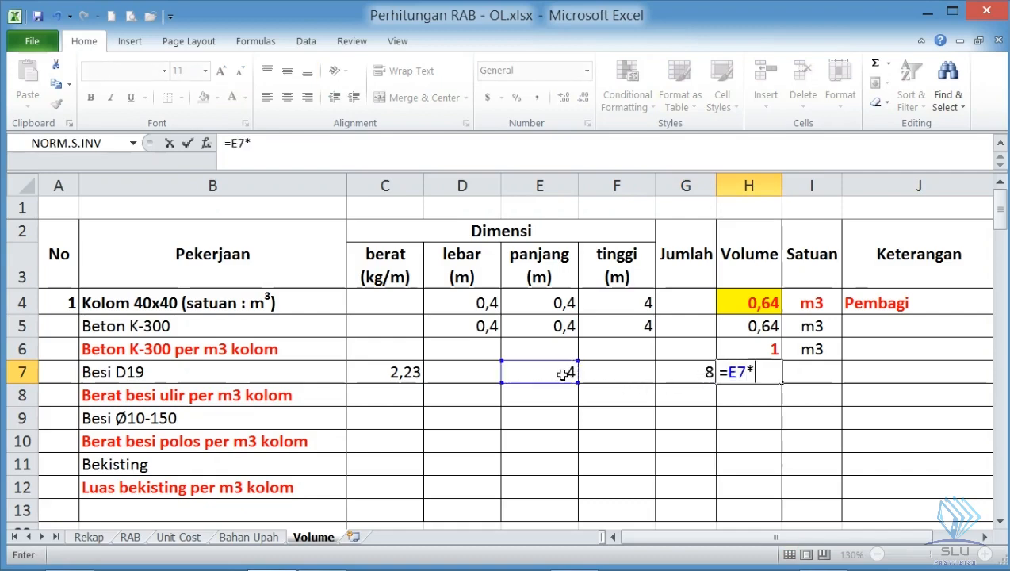
{"action": "left_click", "coordinate": [702, 376]}
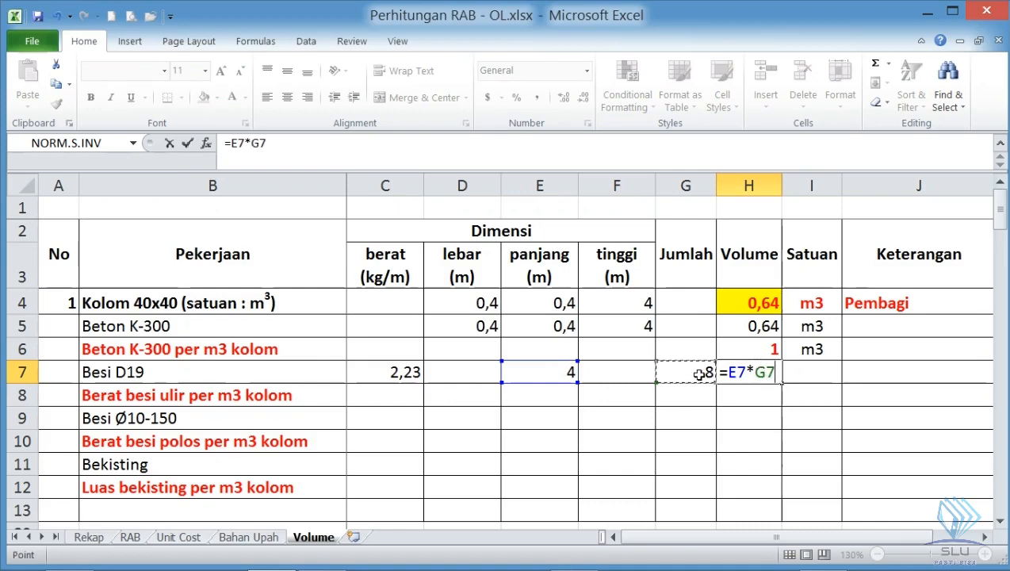
{"action": "type", "text": "*"}
{"action": "left_click", "coordinate": [383, 371]}
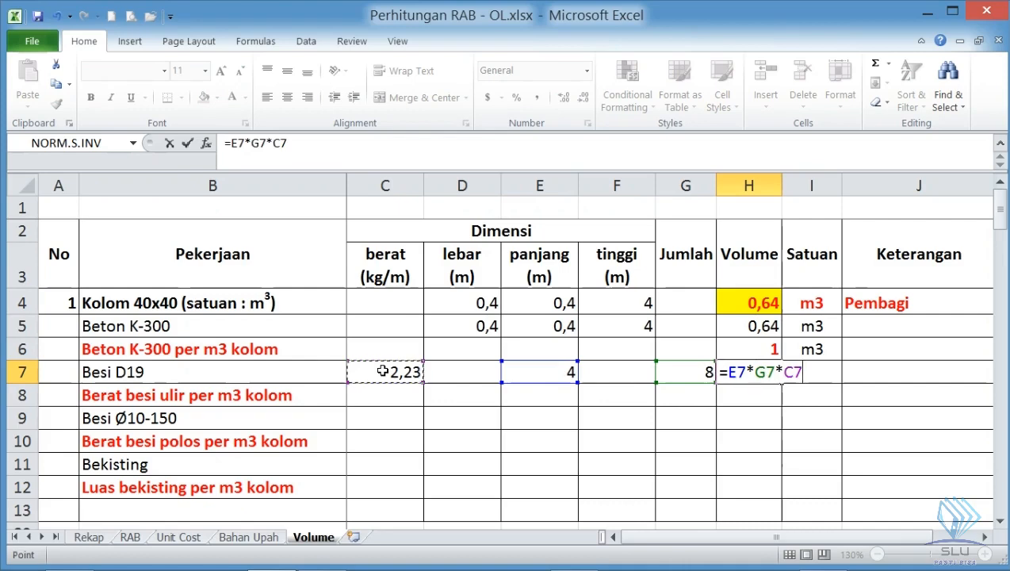
{"action": "key", "text": "Return"}
- Enter kg as the Besi D19 unit in I7
{"action": "left_click", "coordinate": [793, 372]}
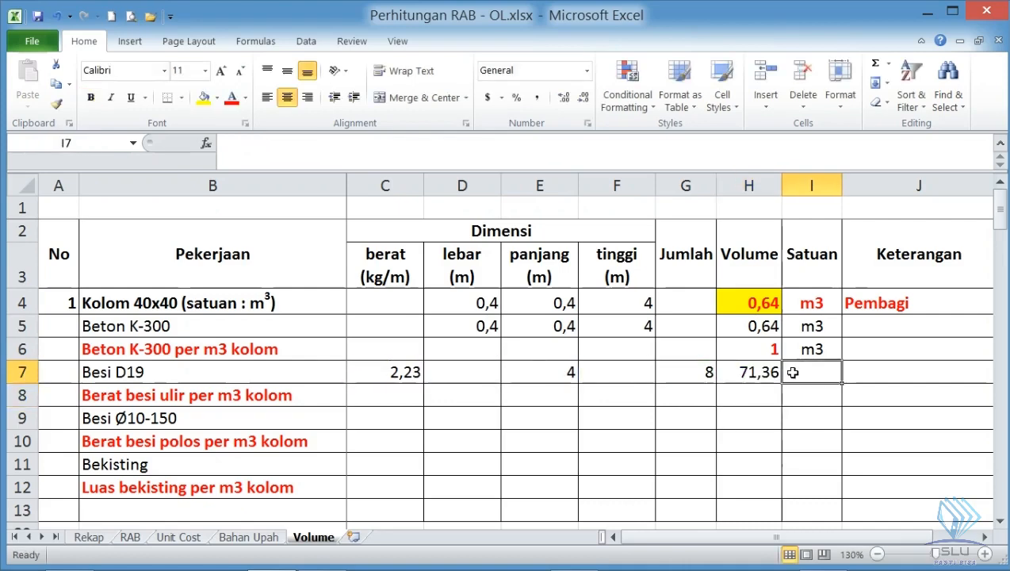
{"action": "type", "text": "kg"}
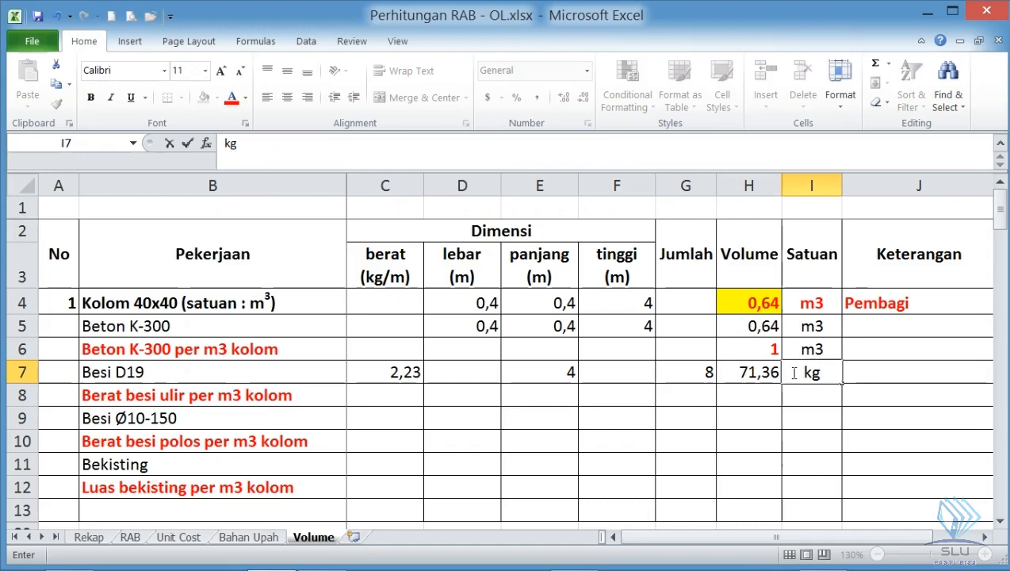
{"action": "key", "text": "Return"}
- Review the Besi D19 weight against the 1 m3 Kolom 40x40 item on the Unit Cost sheet and return to the Volume sheet
{"action": "left_click", "coordinate": [762, 371]}
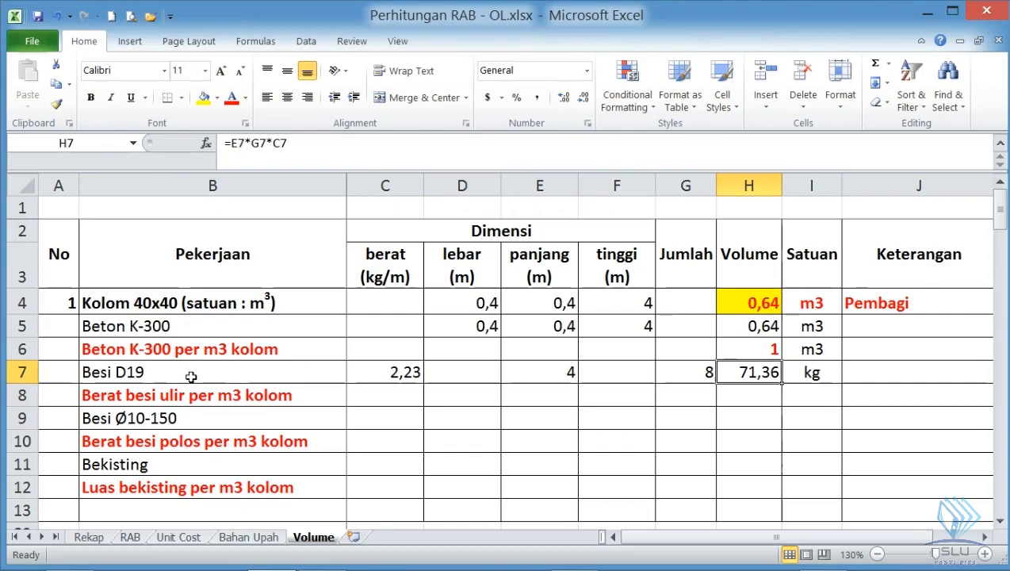
{"action": "left_click", "coordinate": [147, 304]}
{"action": "left_click", "coordinate": [765, 371]}
{"action": "left_click", "coordinate": [783, 373]}
{"action": "left_click", "coordinate": [764, 372]}
{"action": "left_click", "coordinate": [170, 394]}
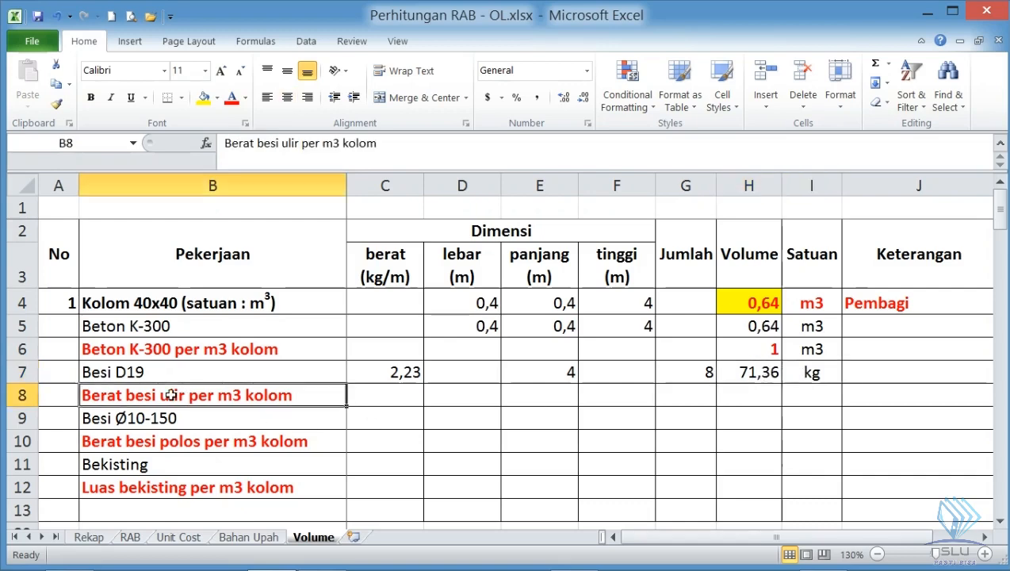
{"action": "left_click", "coordinate": [158, 538]}
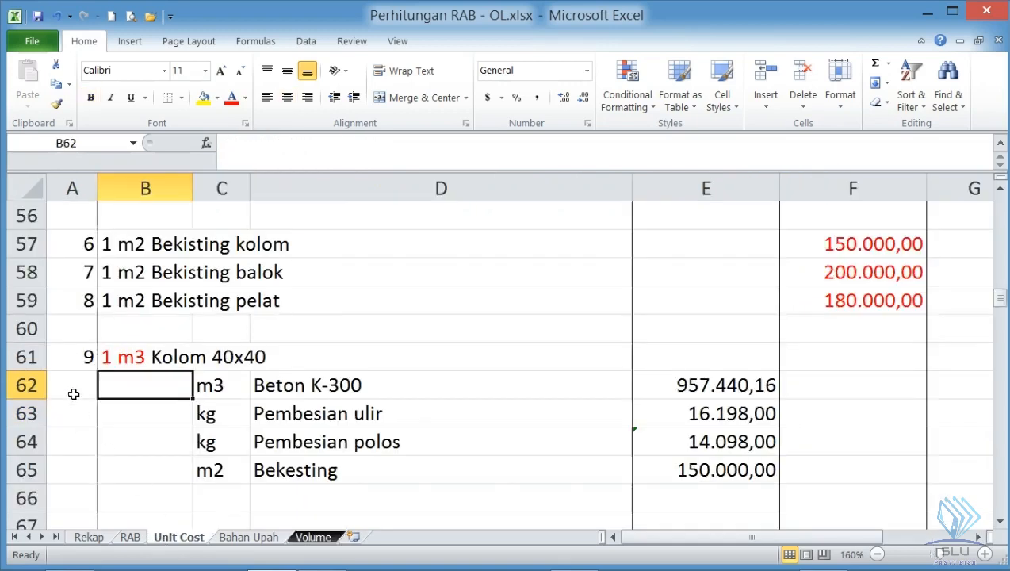
{"action": "left_click", "coordinate": [113, 358]}
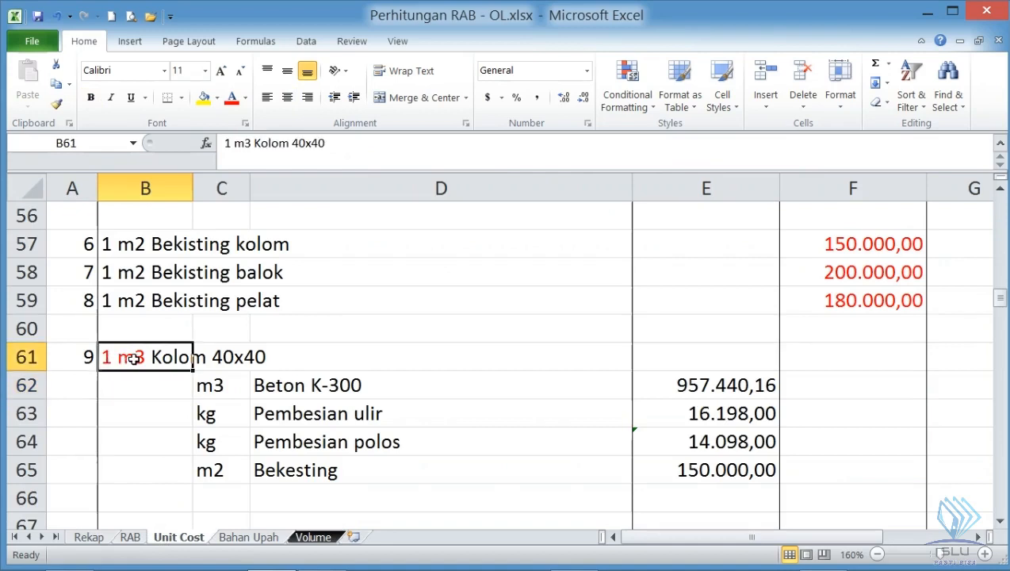
{"action": "left_click", "coordinate": [294, 542]}
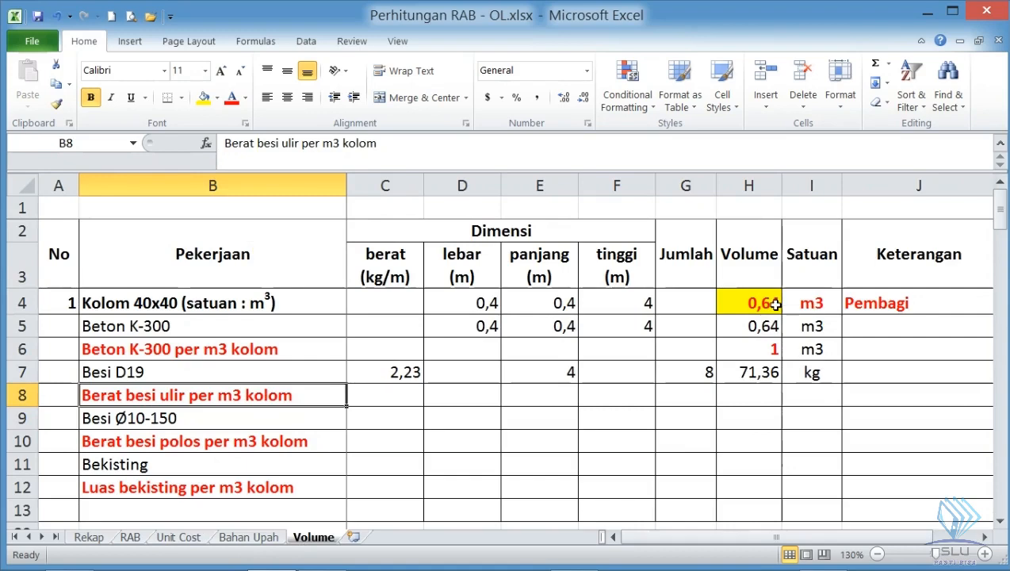
- Calculate the deformed rebar weight per m3 of column in H8 as =H7/H4 and enter kg as its unit in I8
{"action": "left_click", "coordinate": [751, 391]}
{"action": "type", "text": "="}
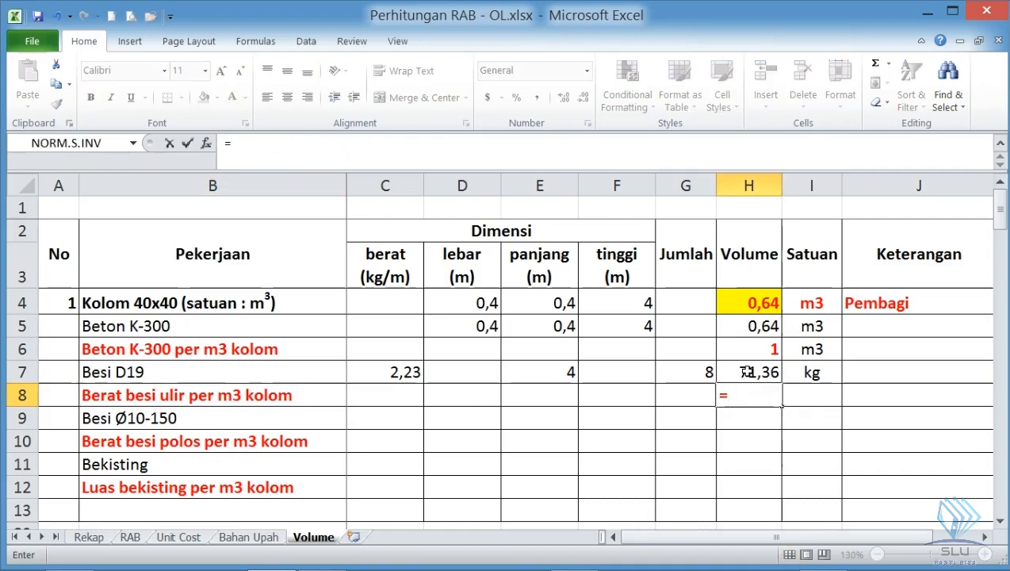
{"action": "left_click", "coordinate": [747, 374]}
{"action": "type", "text": "/"}
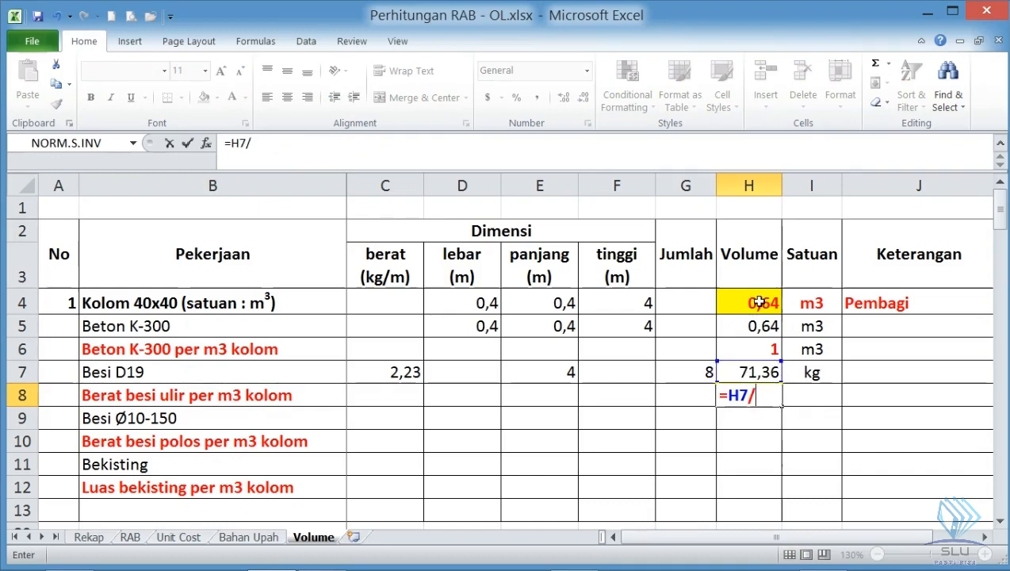
{"action": "left_click", "coordinate": [759, 302]}
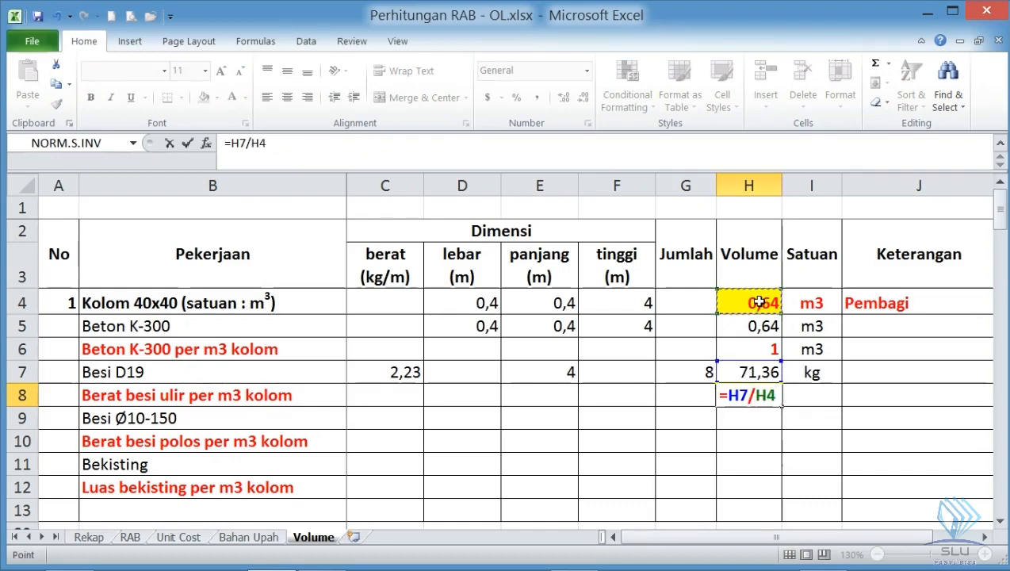
{"action": "key", "text": "Return"}
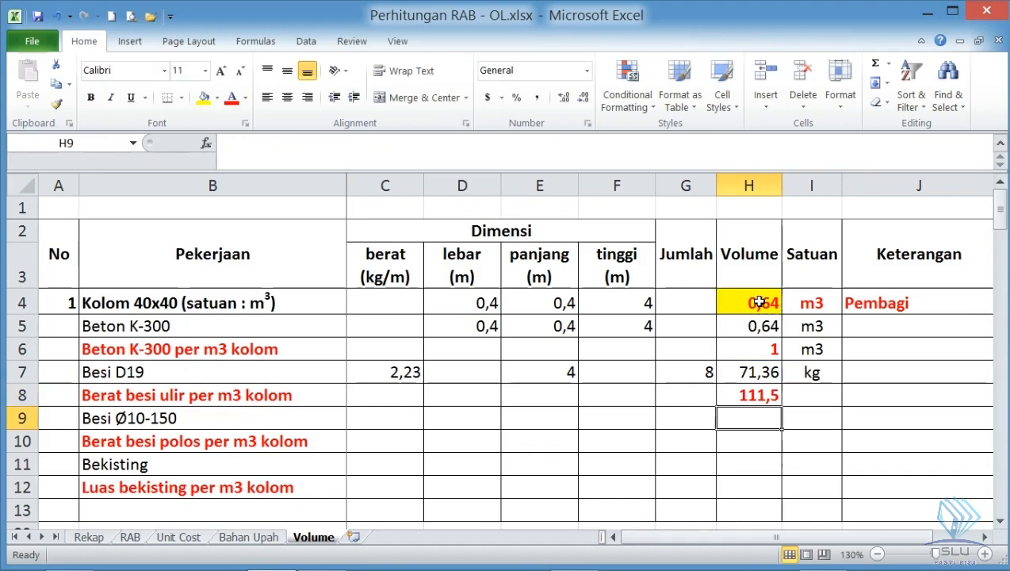
{"action": "left_click", "coordinate": [826, 394]}
{"action": "type", "text": "kg"}
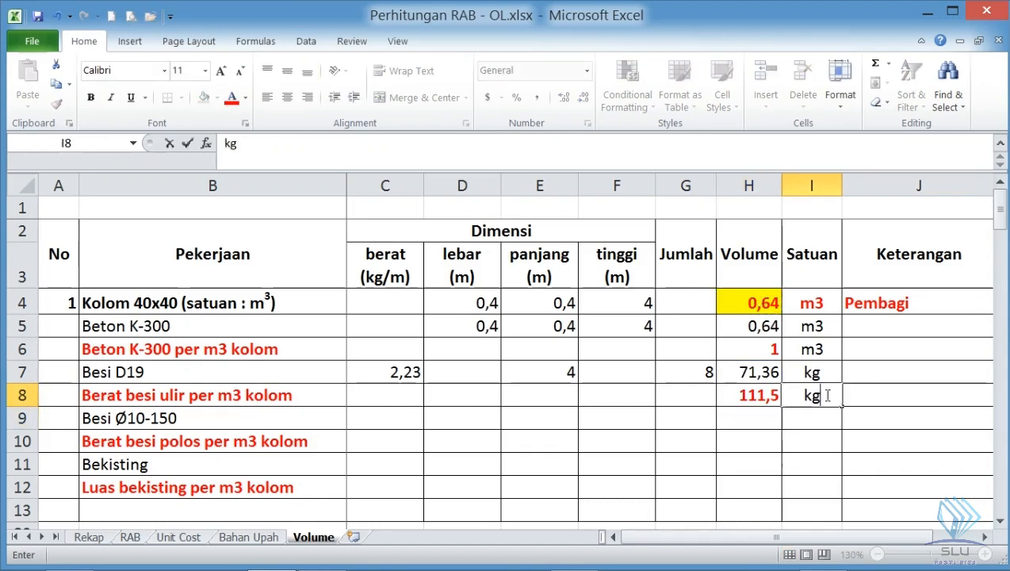
{"action": "key", "text": "Return"}
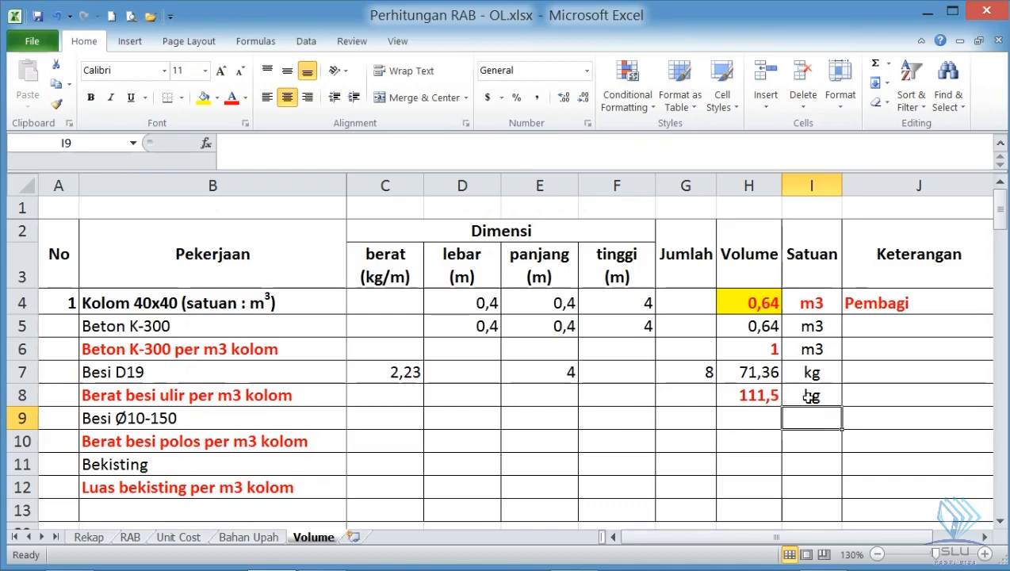
- Select the Besi Ø10-150 weight cell C9 and inspect the Ø10-150 stirrups at the top of the front column in SketchUp
{"action": "left_click", "coordinate": [762, 400]}
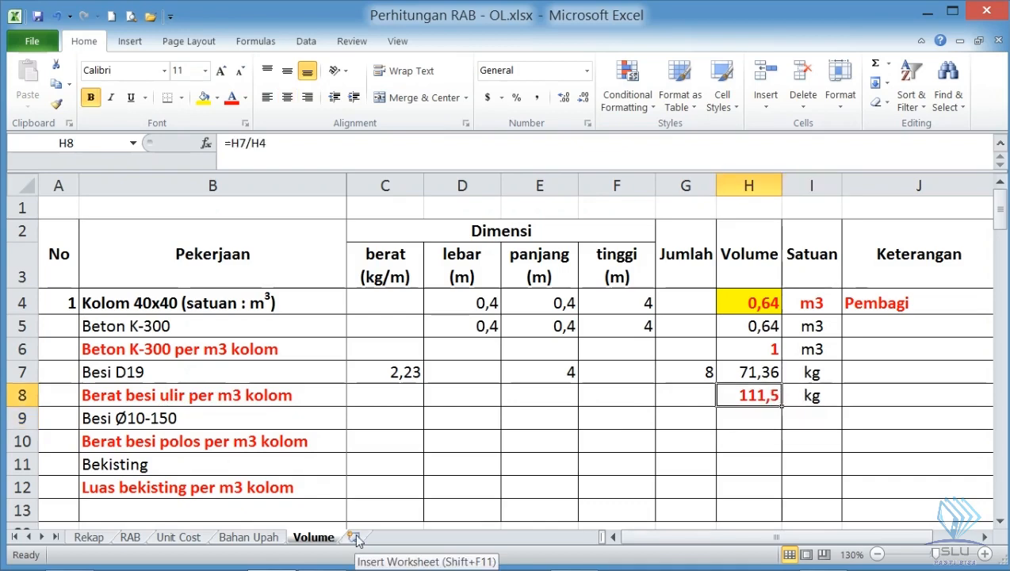
{"action": "left_click", "coordinate": [391, 416]}
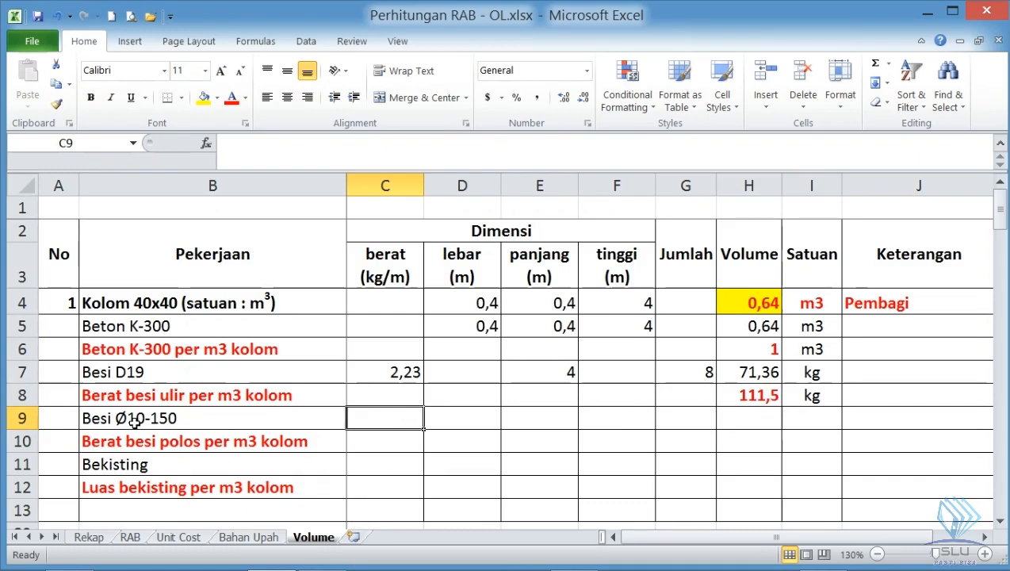
{"action": "key", "text": "alt+Tab"}
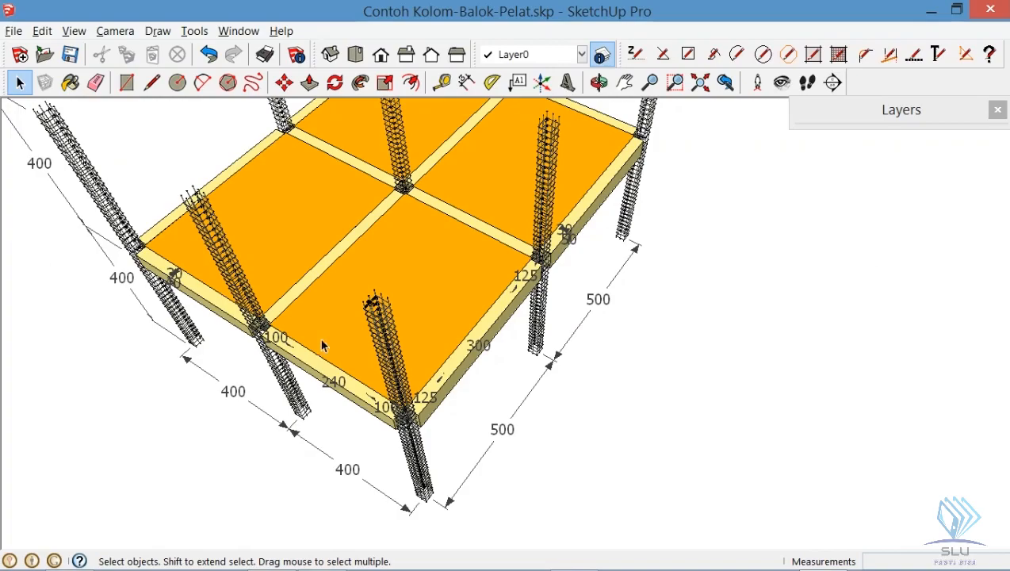
{"action": "scroll", "coordinate": [387, 317], "scroll_direction": "up", "scroll_amount": 5}
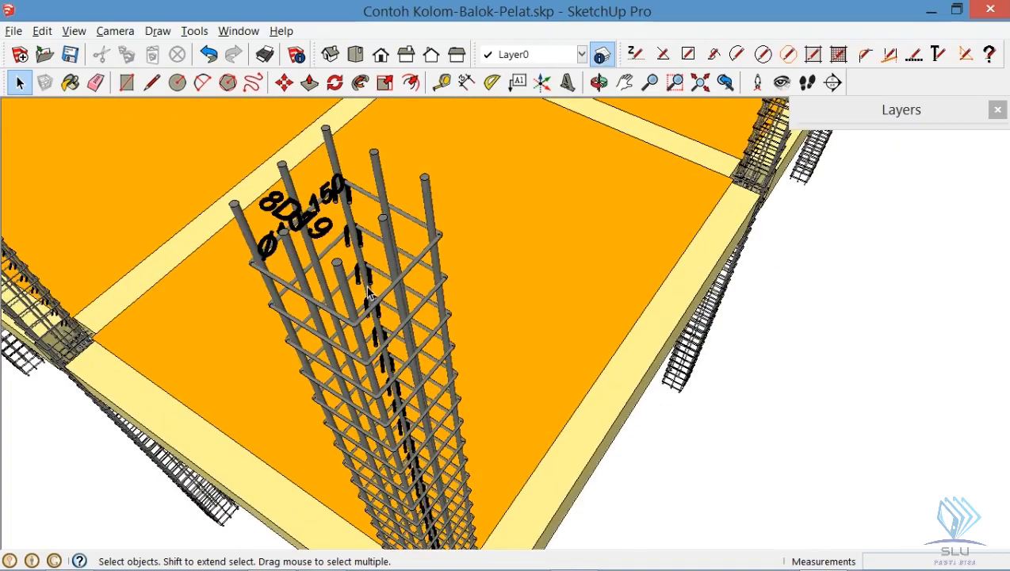
{"action": "scroll", "coordinate": [368, 289], "scroll_direction": "up", "scroll_amount": 1}
{"action": "left_click_drag", "start_coordinate": [271, 244], "coordinate": [261, 248]}
{"action": "left_click_drag", "start_coordinate": [248, 241], "coordinate": [250, 151]}
{"action": "key", "text": "space"}
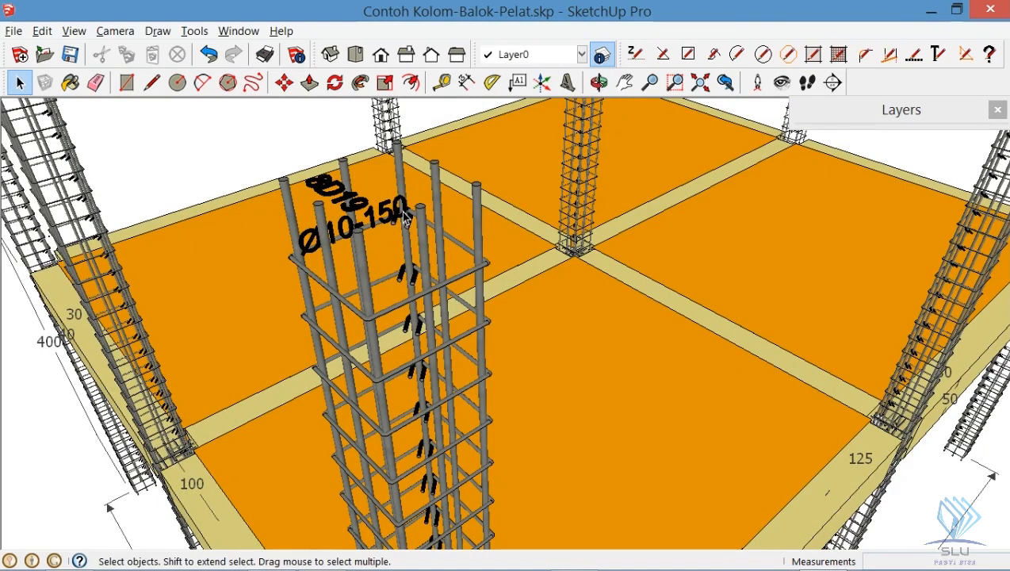
- Switch to Foxit Reader and look up the P.10 plain rebar's nominal weight per meter in Tabel 1 of Daftar Tulangan - SNI.pdf
{"action": "key", "text": "alt+Tab"}
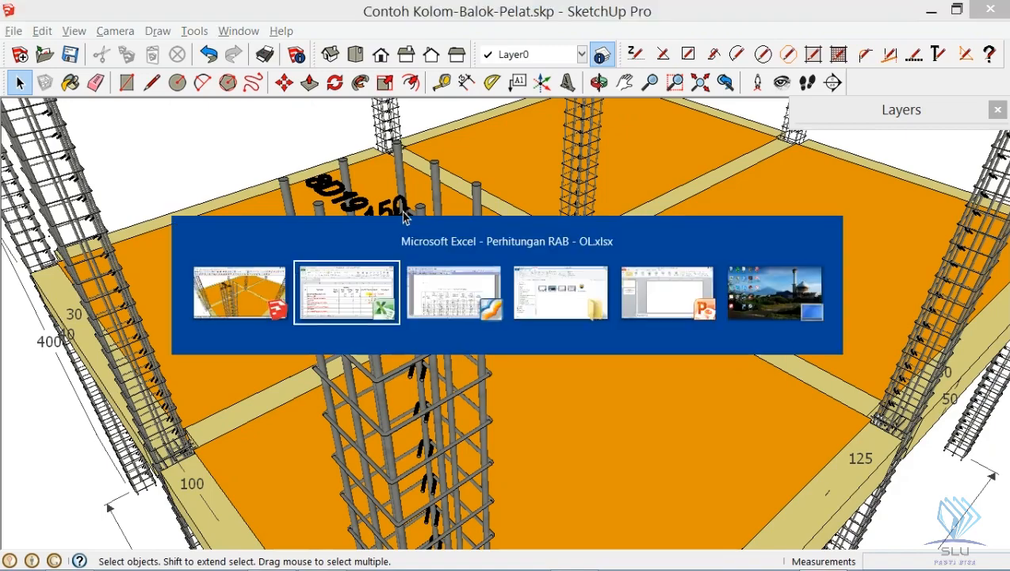
{"action": "key", "text": "alt+Tab"}
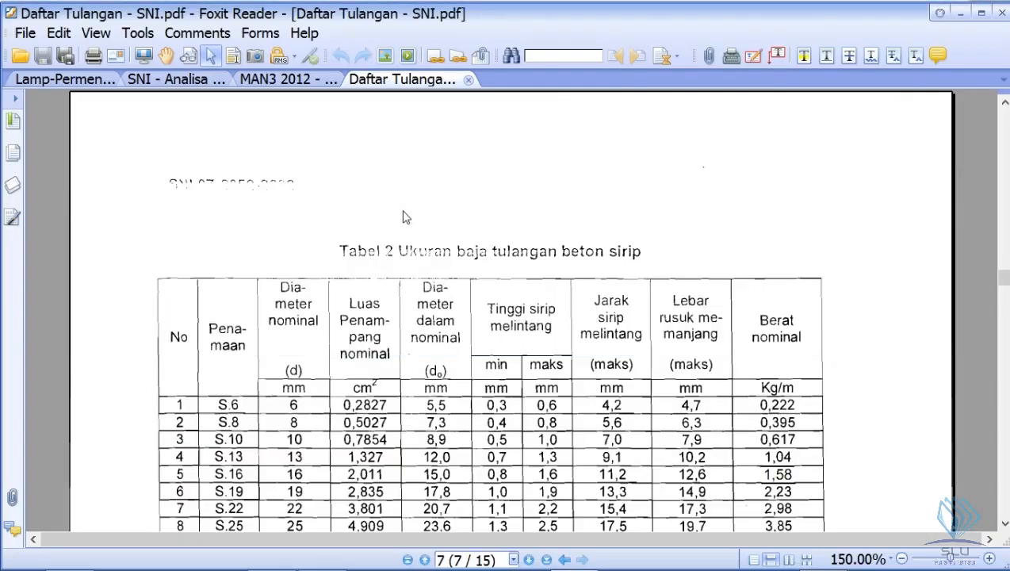
{"action": "scroll", "coordinate": [448, 229], "scroll_direction": "up", "scroll_amount": 10}
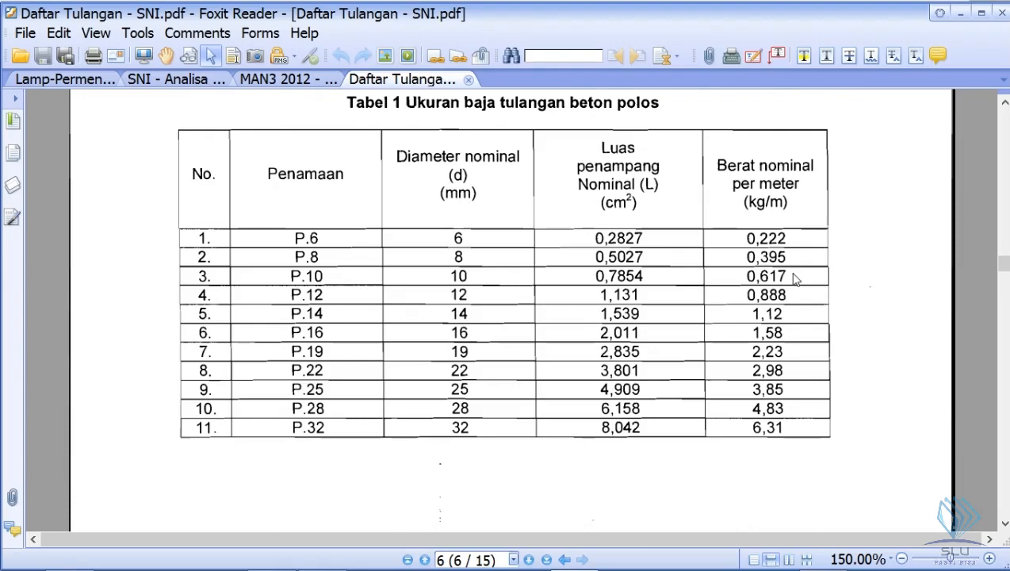
- Switch back to Excel and enter 0,617 as the Besi Ø10-150 weight per meter in C9
{"action": "key", "text": "alt+Tab"}
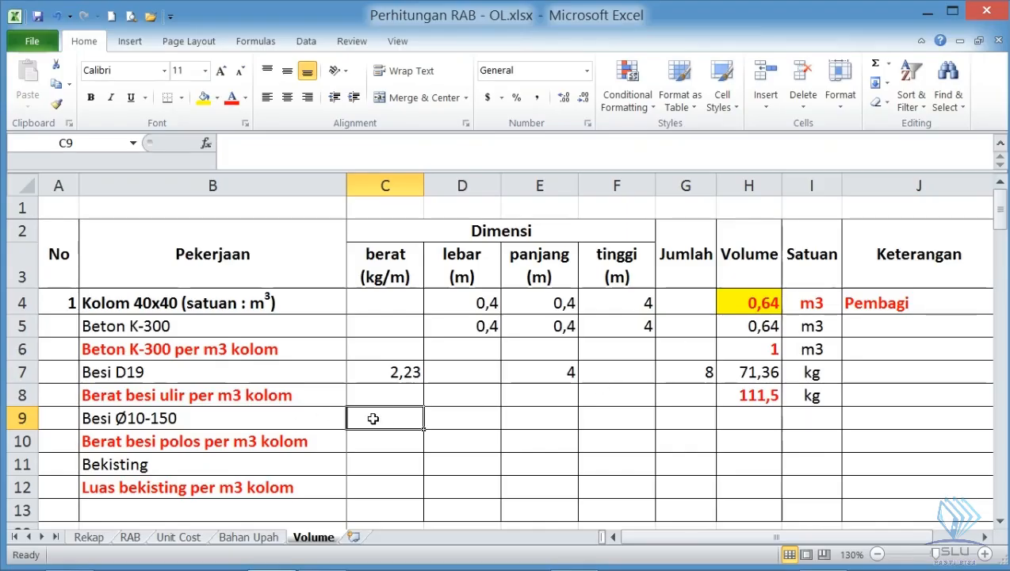
{"action": "type", "text": "0,617"}
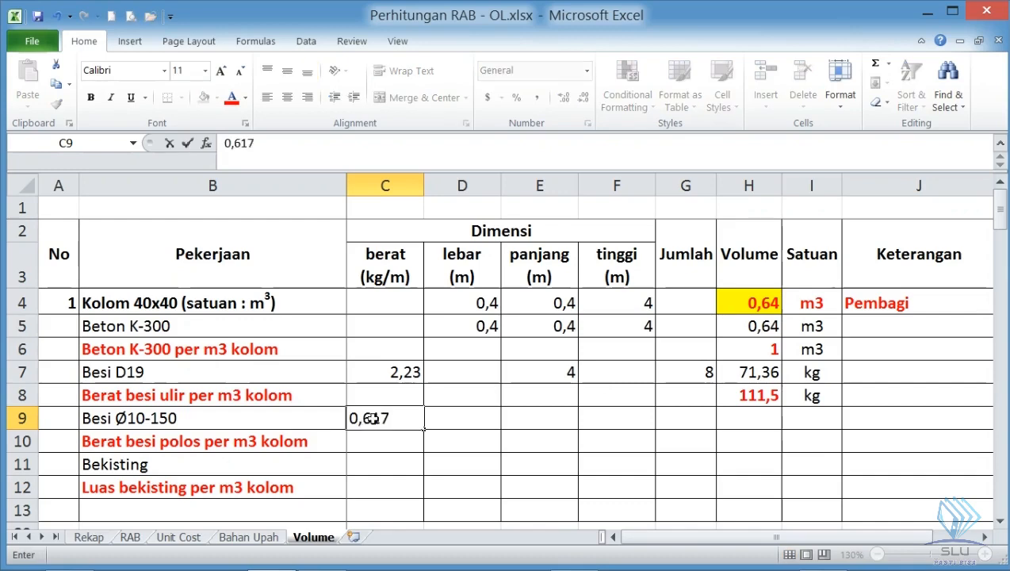
{"action": "key", "text": "Return"}
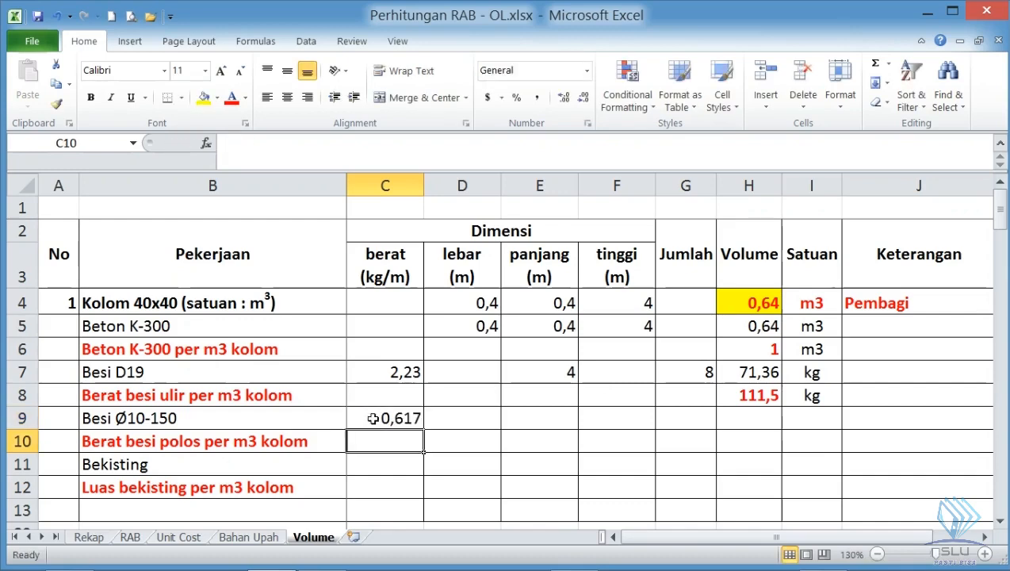
{"action": "left_click", "coordinate": [393, 421]}
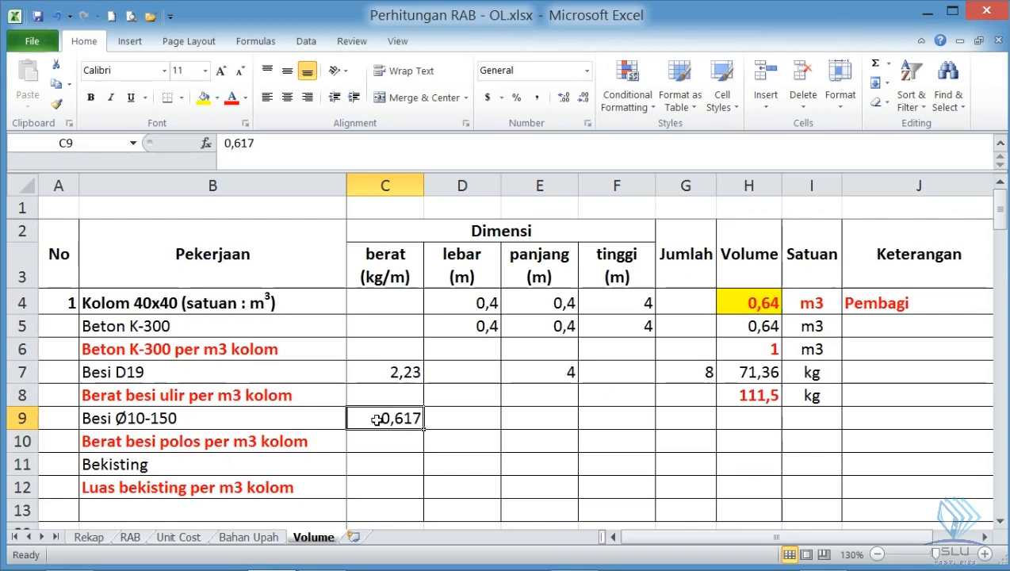
- Select the Besi Ø10-150 length cell E9 and inspect the top stirrup's sides and hooks on the front column in SketchUp
{"action": "left_click", "coordinate": [545, 419]}
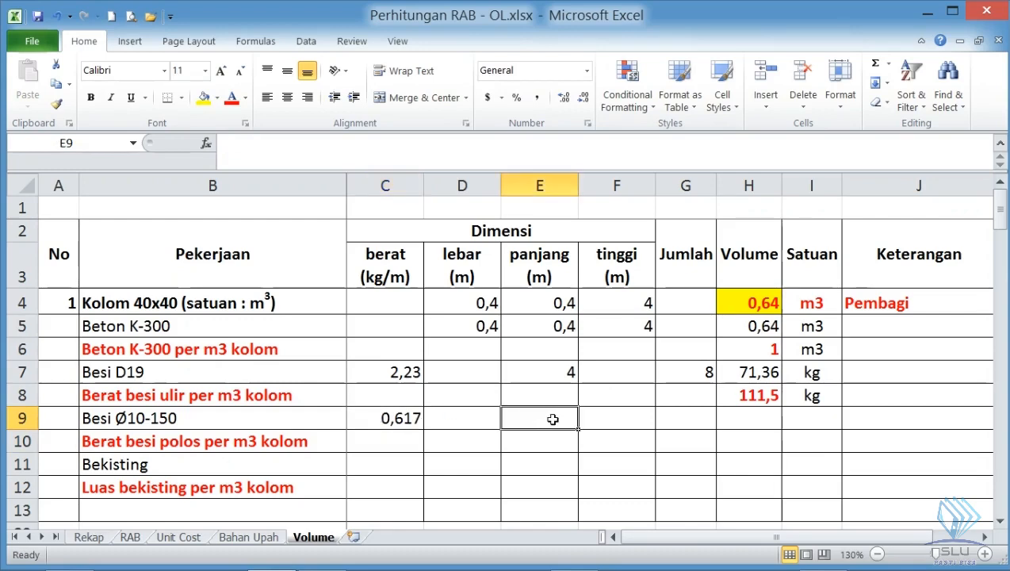
{"action": "key", "text": "alt+Tab"}
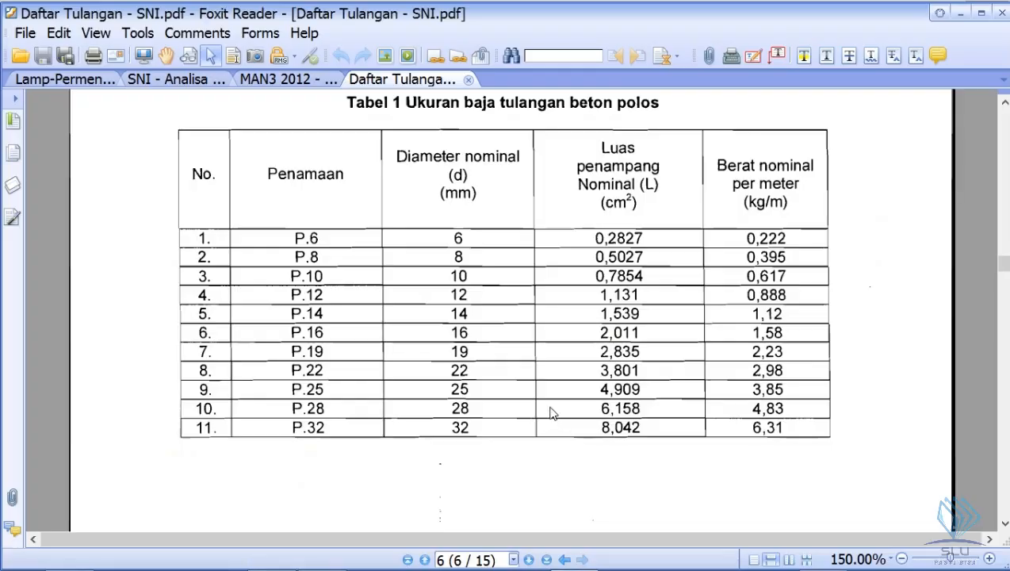
{"action": "key", "text": "alt+Tab"}
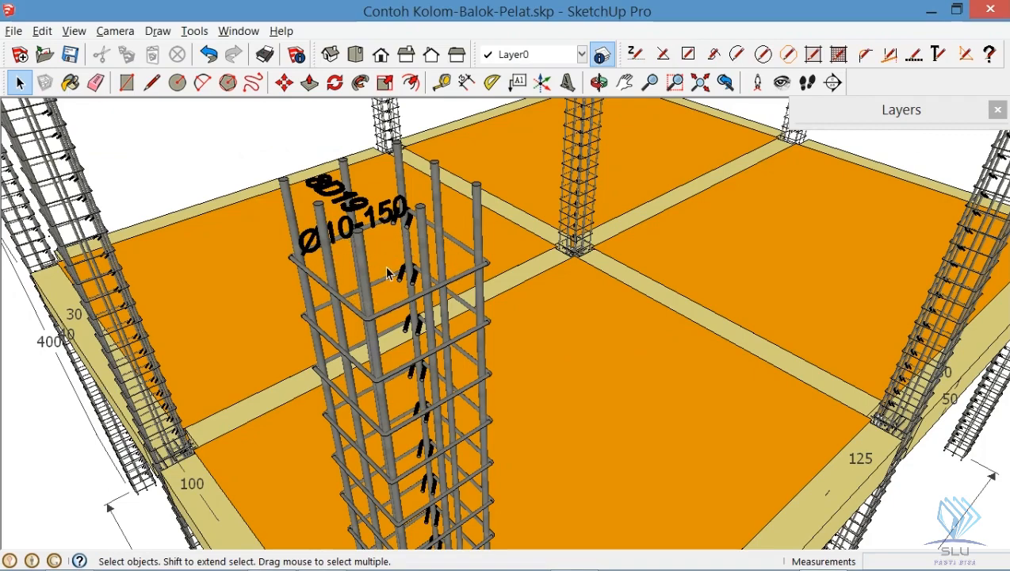
{"action": "scroll", "coordinate": [410, 239], "scroll_direction": "up", "scroll_amount": 3}
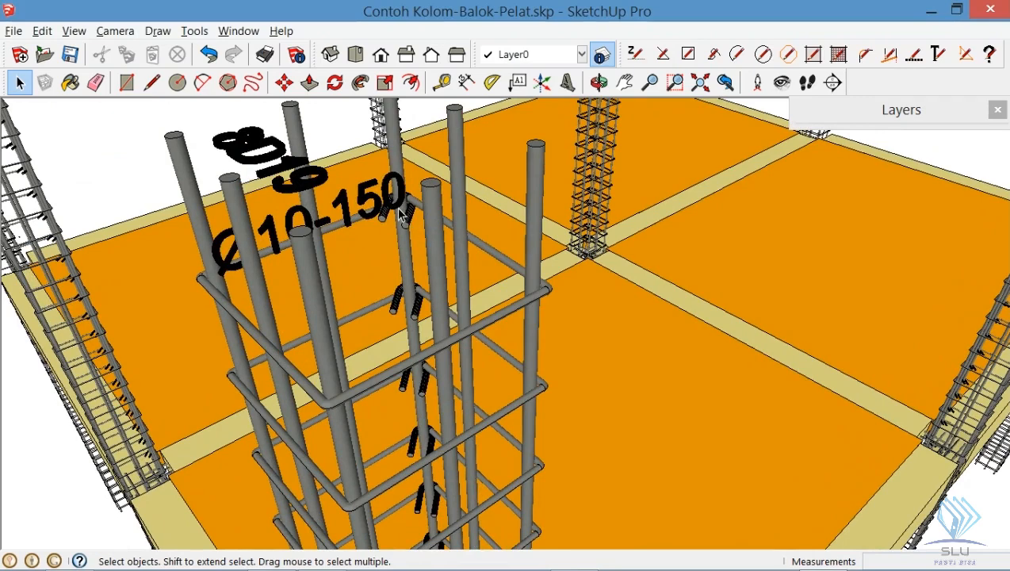
{"action": "scroll", "coordinate": [402, 216], "scroll_direction": "up", "scroll_amount": 1}
{"action": "scroll", "coordinate": [400, 214], "scroll_direction": "up", "scroll_amount": 1}
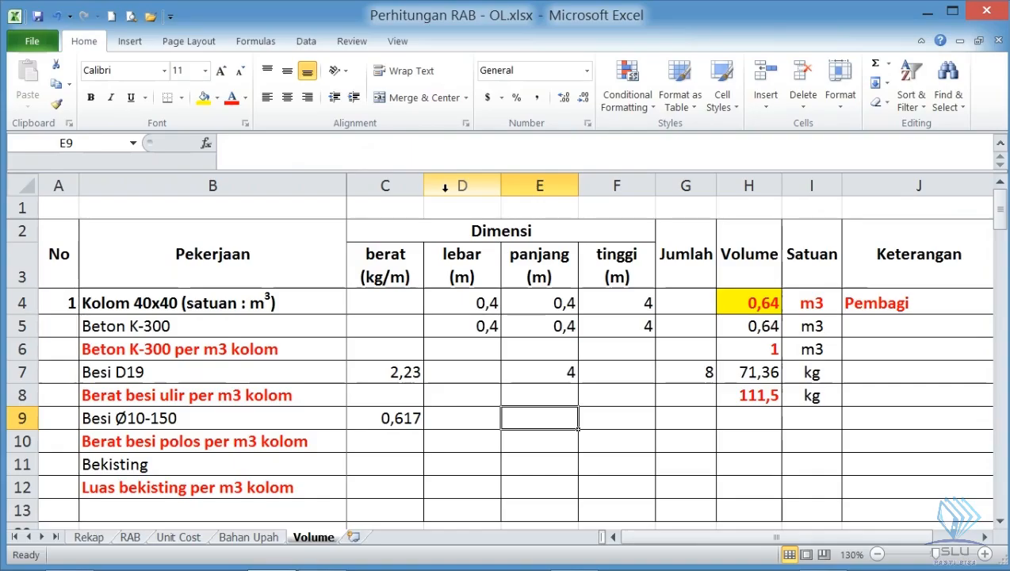
- Return to Excel and calculate the stirrup length in E9 as =4*0,3+2*0,05, checking the stirrup hooks in SketchUp for the second term
{"action": "type", "text": "=4"}
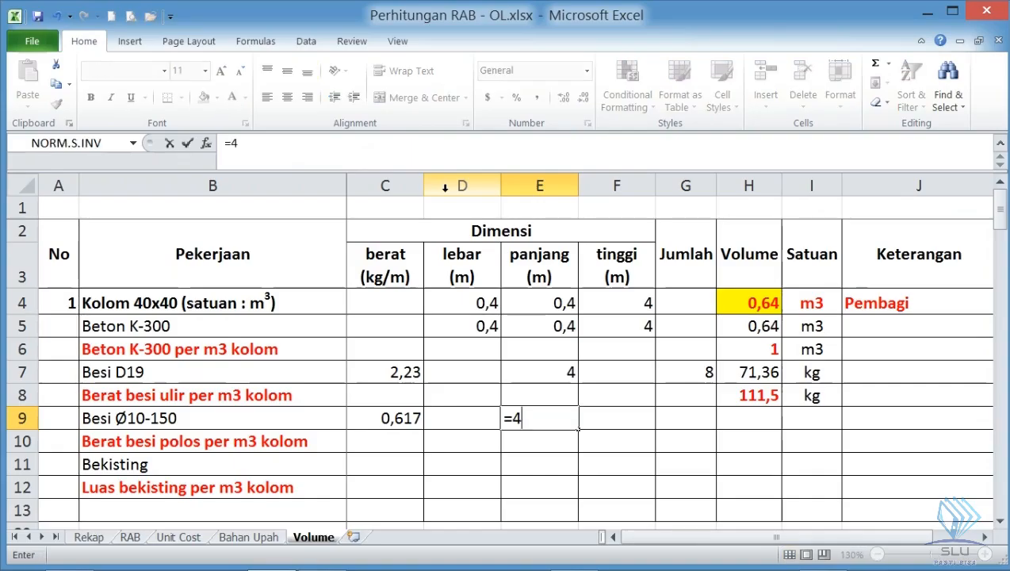
{"action": "type", "text": "*0,3"}
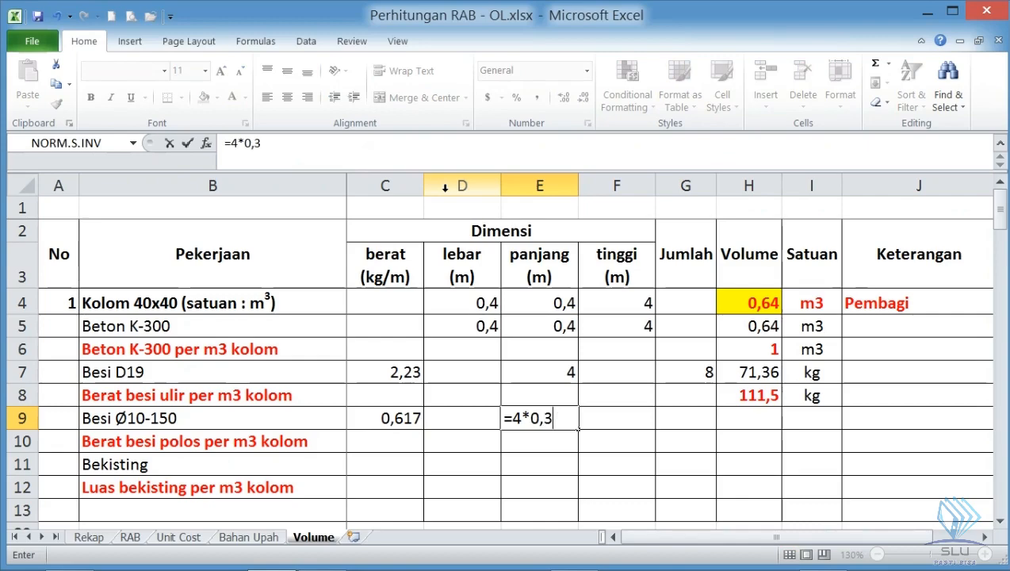
{"action": "key", "text": "alt+Tab"}
{"action": "key", "text": "alt+Tab"}
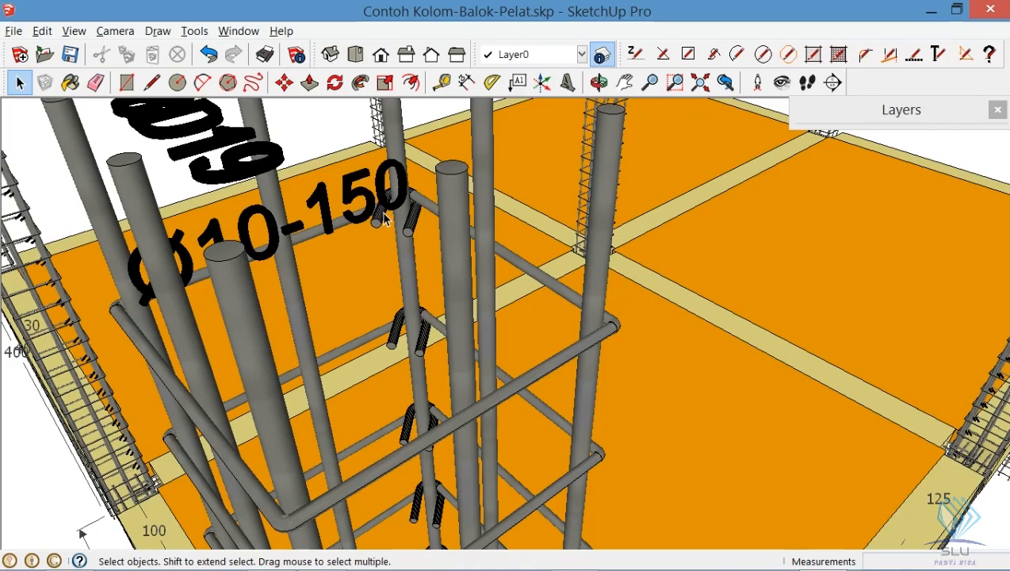
{"action": "key", "text": "alt+Tab"}
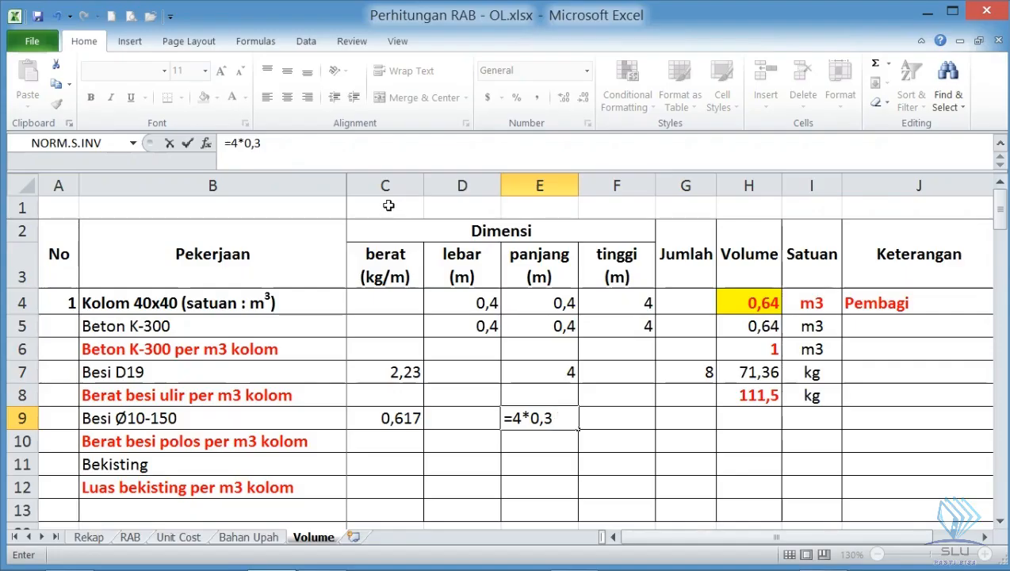
{"action": "type", "text": "+2*0,05"}
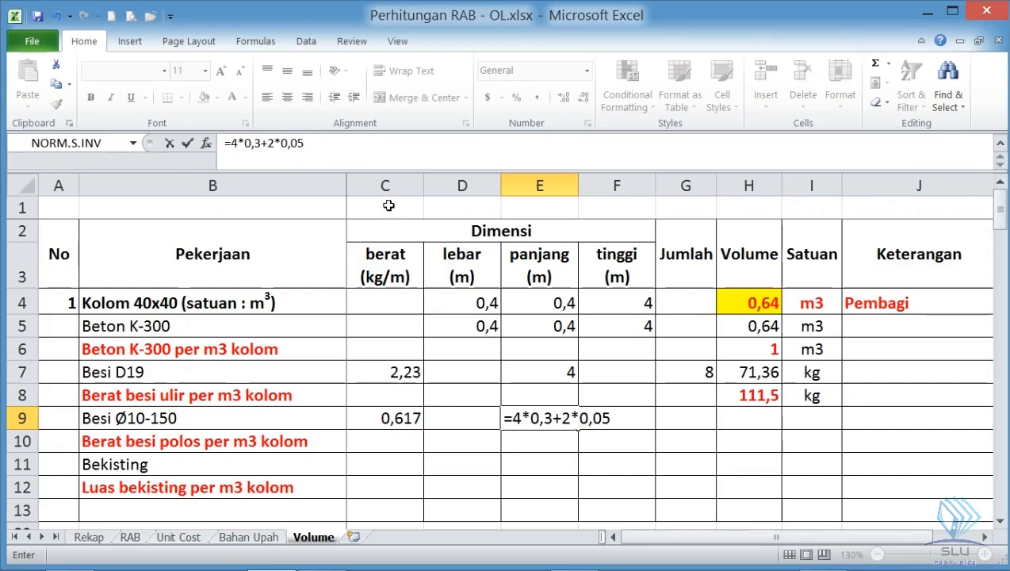
{"action": "key", "text": "Return"}
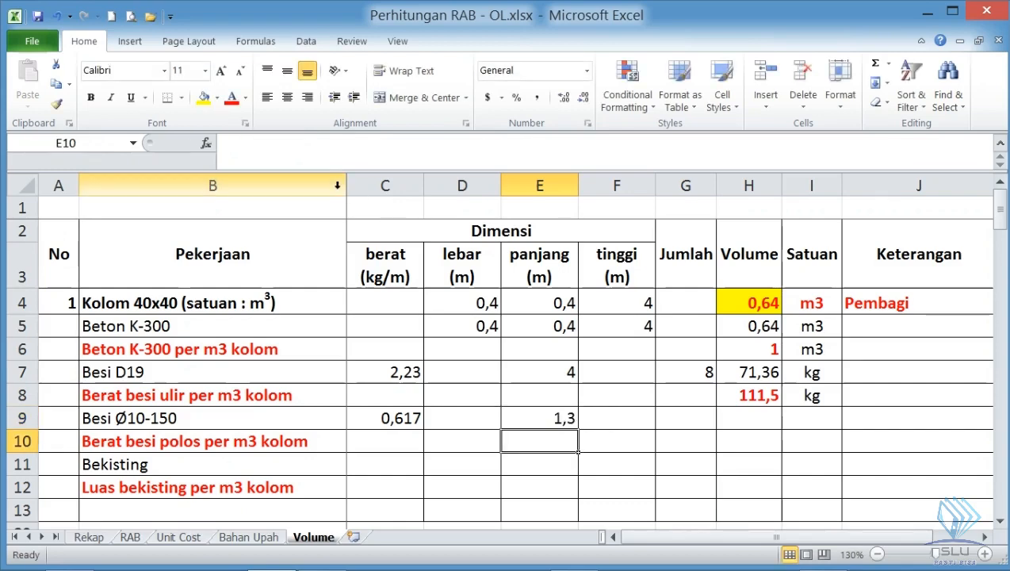
{"action": "left_click", "coordinate": [552, 417]}
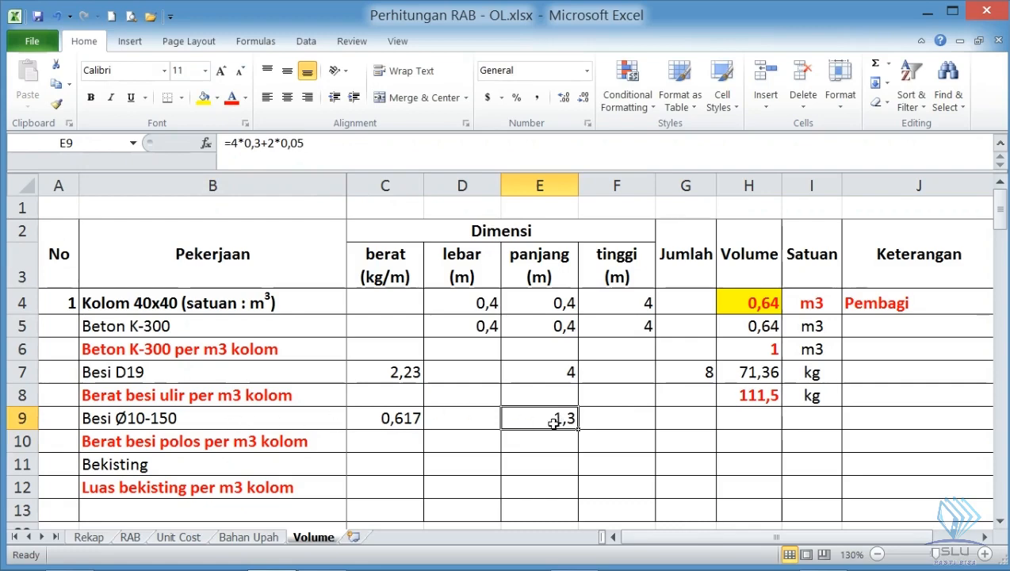
- Select the Besi Ø10-150 quantity cell G9 and examine the stirrup spacing along the front column in SketchUp
{"action": "left_click", "coordinate": [705, 414]}
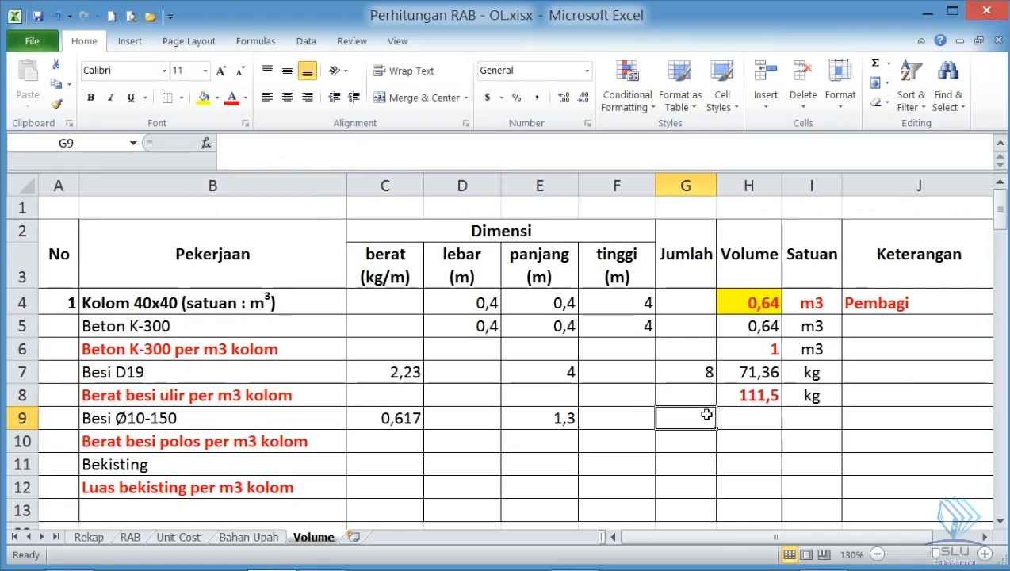
{"action": "key", "text": "alt+Tab"}
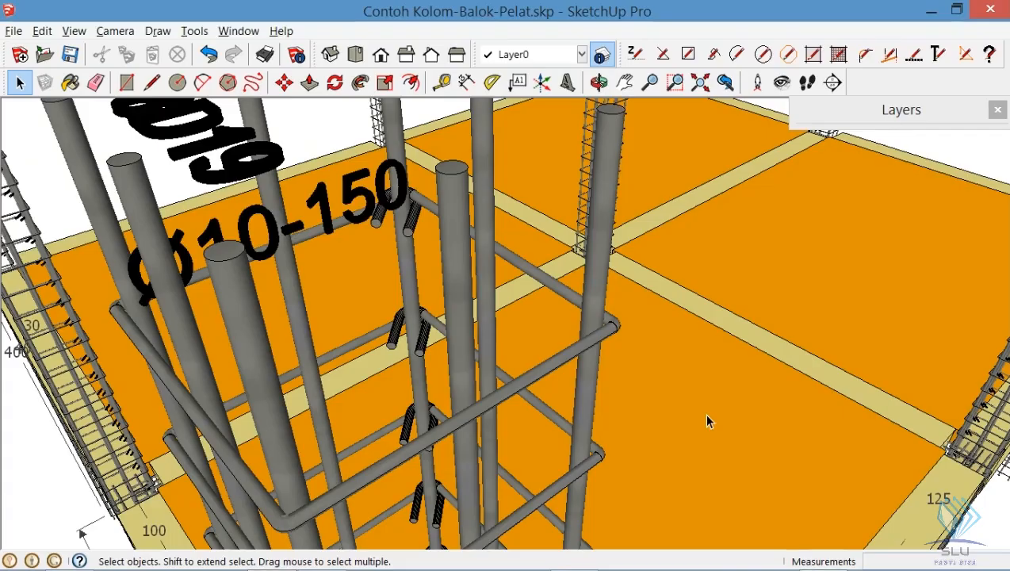
{"action": "scroll", "coordinate": [415, 246], "scroll_direction": "down", "scroll_amount": 3}
{"action": "scroll", "coordinate": [416, 244], "scroll_direction": "down", "scroll_amount": 6}
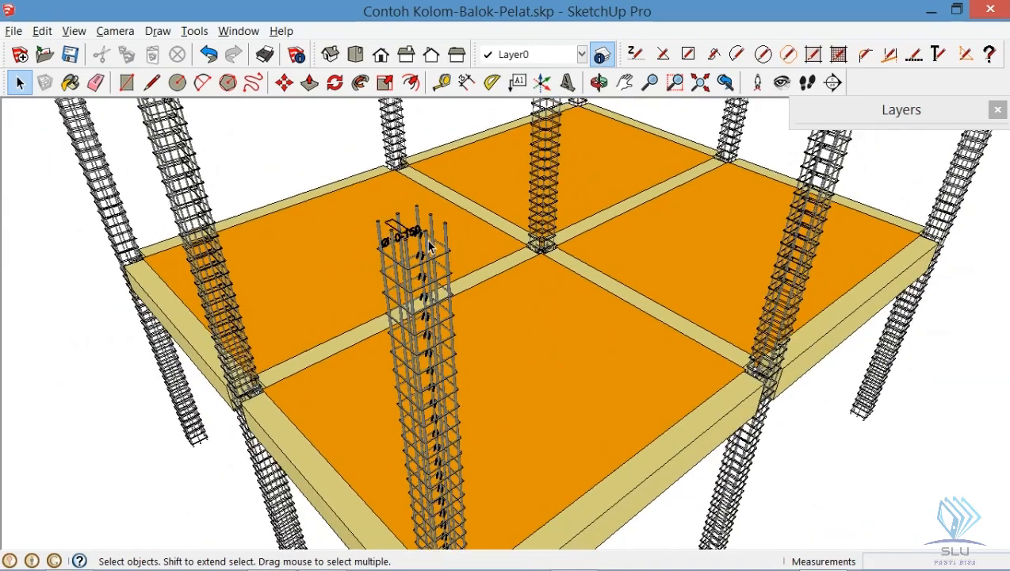
{"action": "scroll", "coordinate": [428, 247], "scroll_direction": "up", "scroll_amount": 5}
{"action": "scroll", "coordinate": [410, 226], "scroll_direction": "up", "scroll_amount": 3}
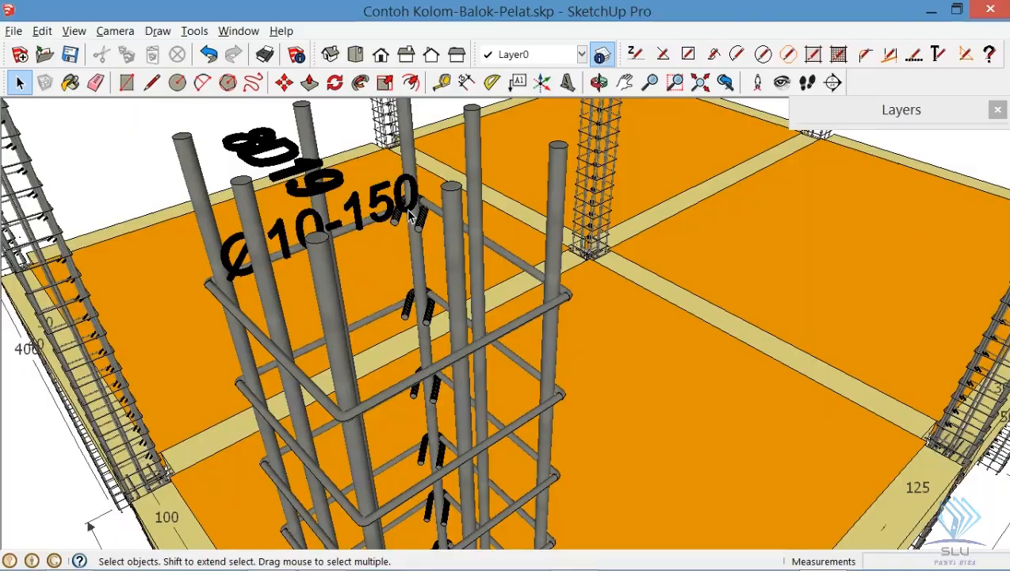
- Switch back to Excel and calculate the number of stirrups in G9 as =4/0,15
{"action": "key", "text": "alt+Tab"}
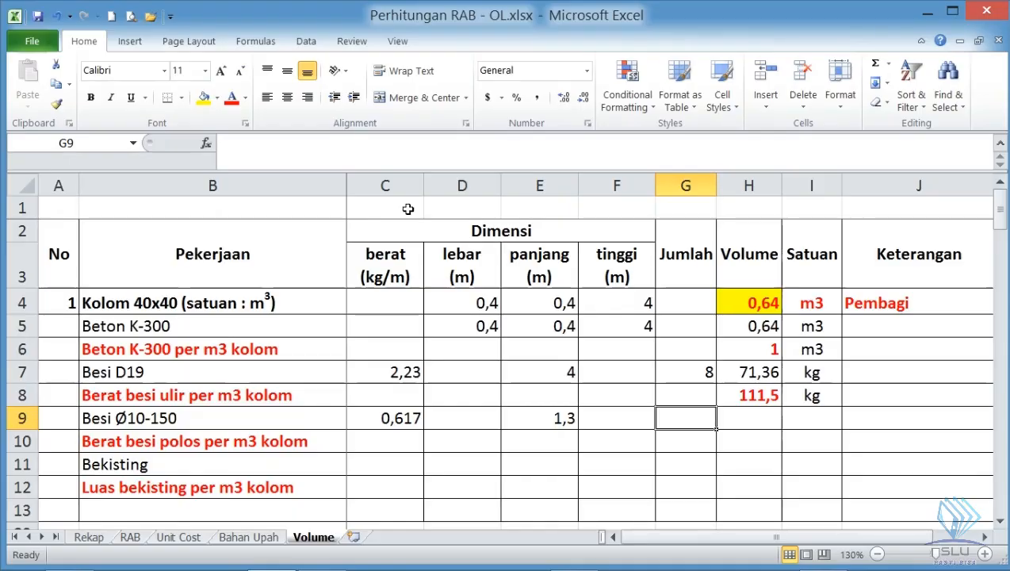
{"action": "type", "text": "="}
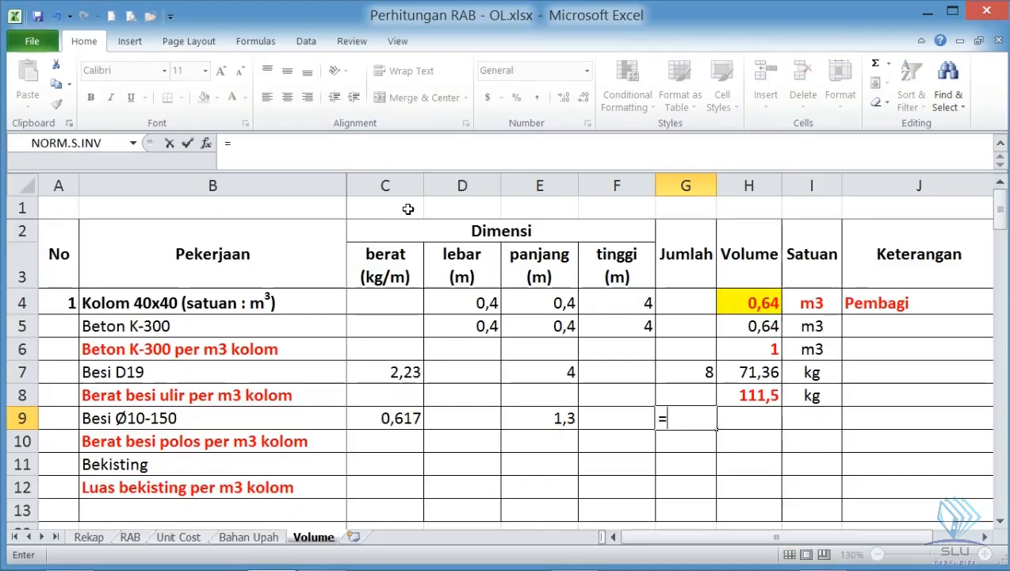
{"action": "type", "text": "4/0,15"}
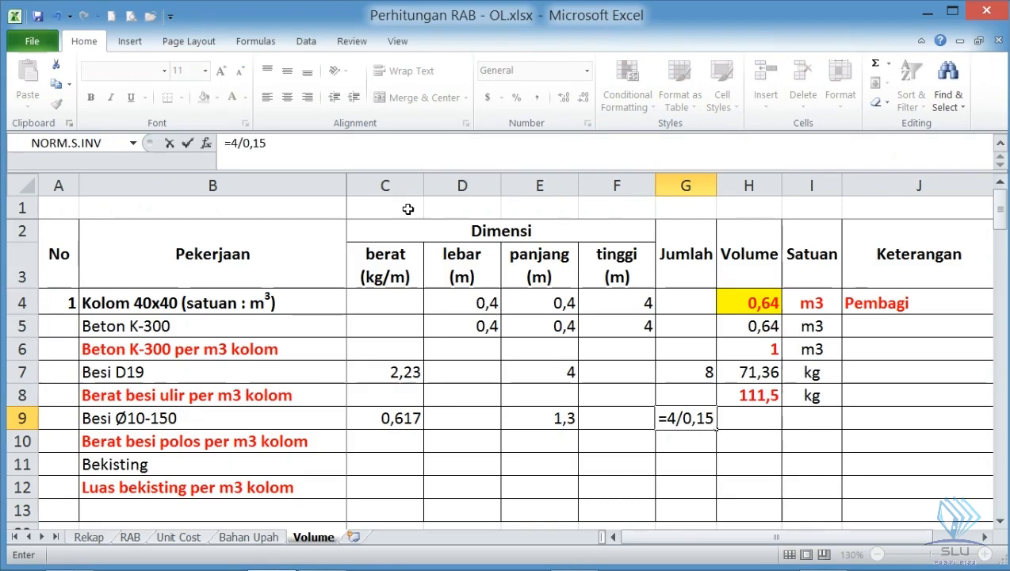
{"action": "key", "text": "Return"}
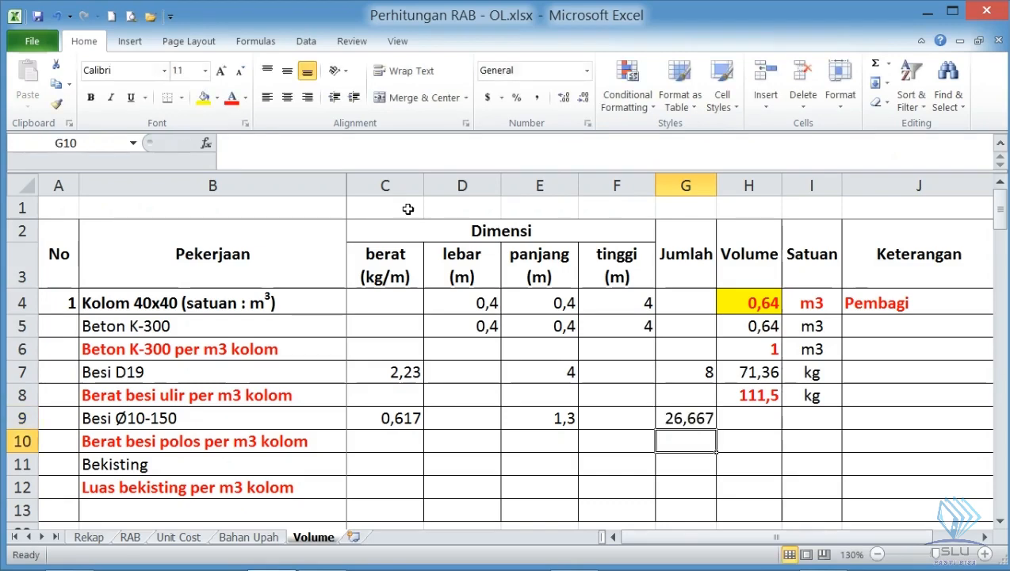
- Calculate the total Besi Ø10-150 weight in H9 as =E9*G9*C9
{"action": "left_click", "coordinate": [752, 421]}
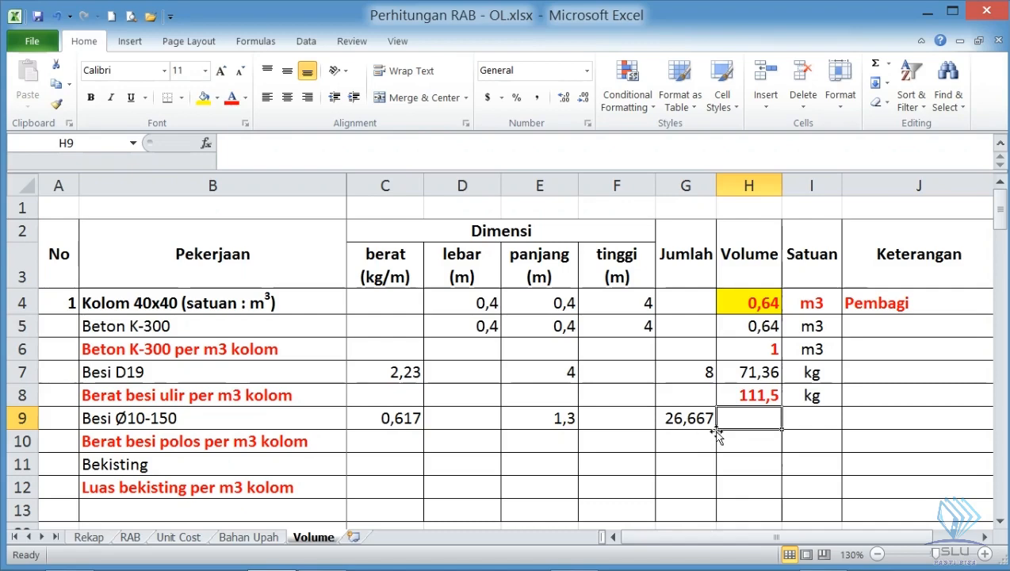
{"action": "type", "text": "="}
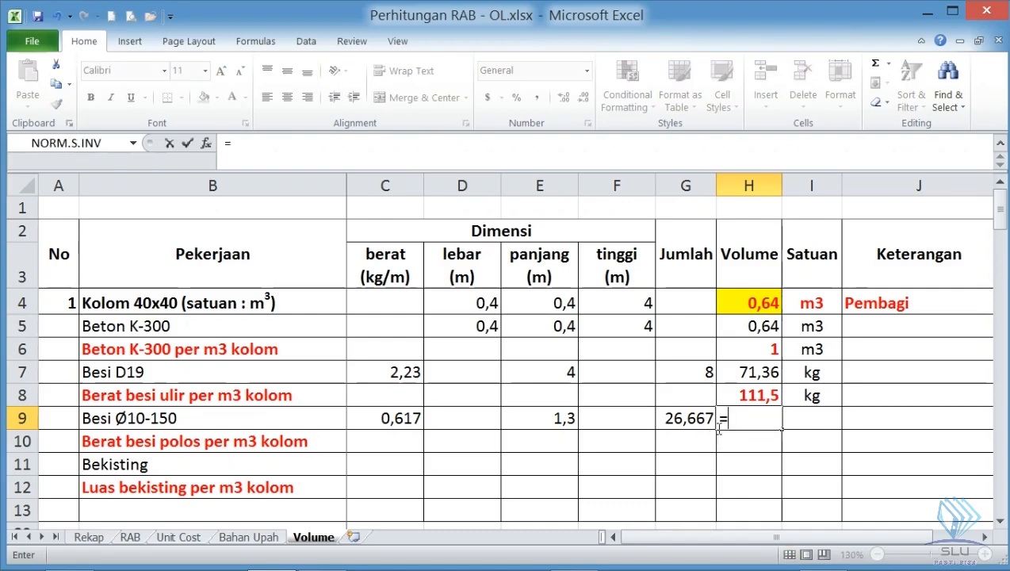
{"action": "left_click", "coordinate": [565, 420]}
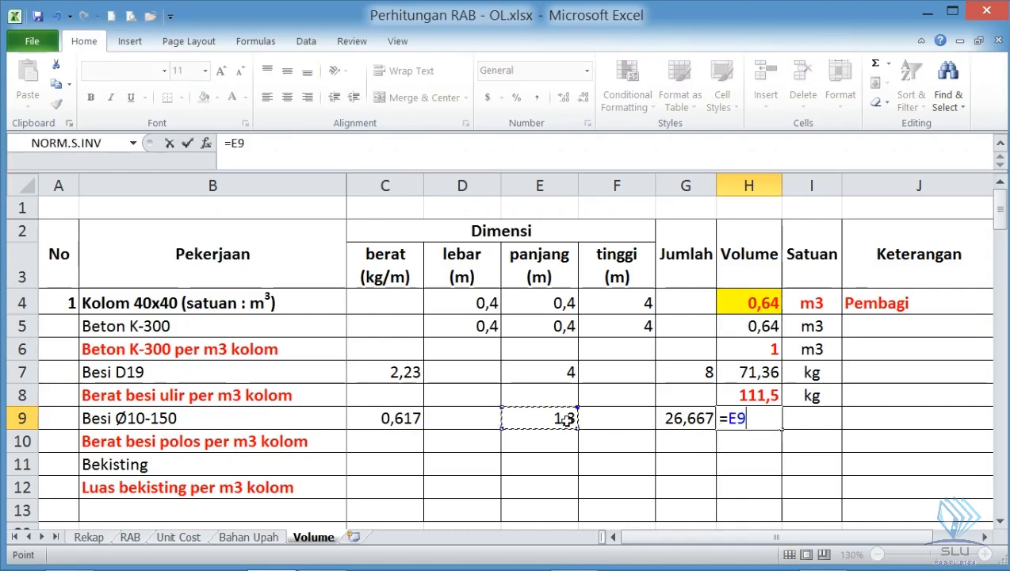
{"action": "type", "text": "*"}
{"action": "left_click", "coordinate": [703, 418]}
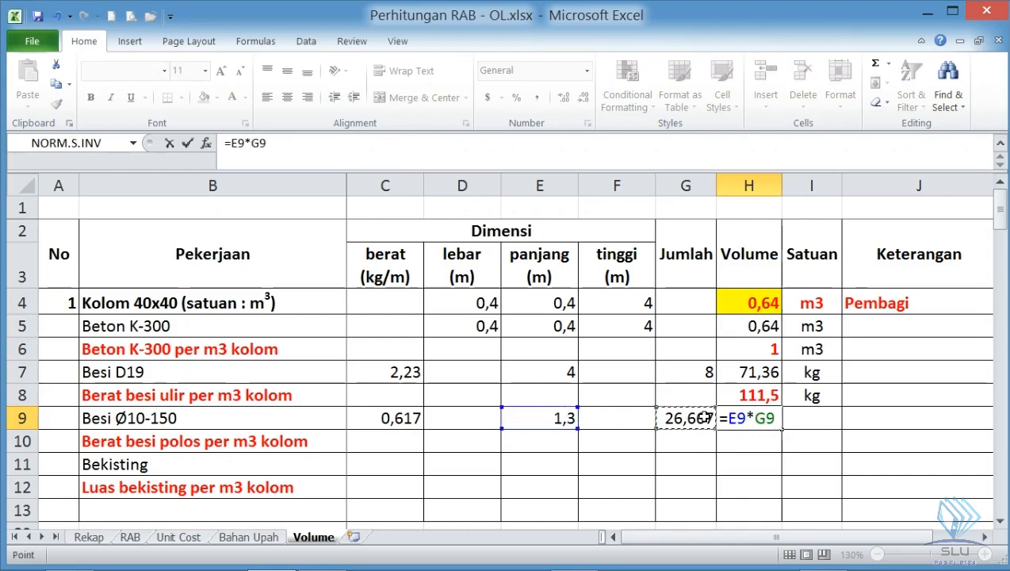
{"action": "type", "text": "*"}
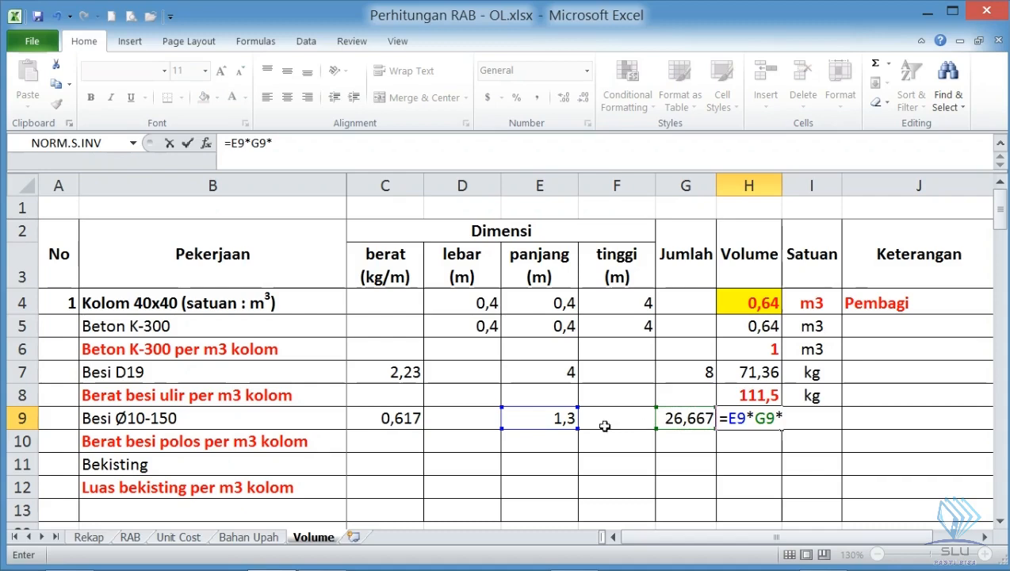
{"action": "left_click", "coordinate": [403, 418]}
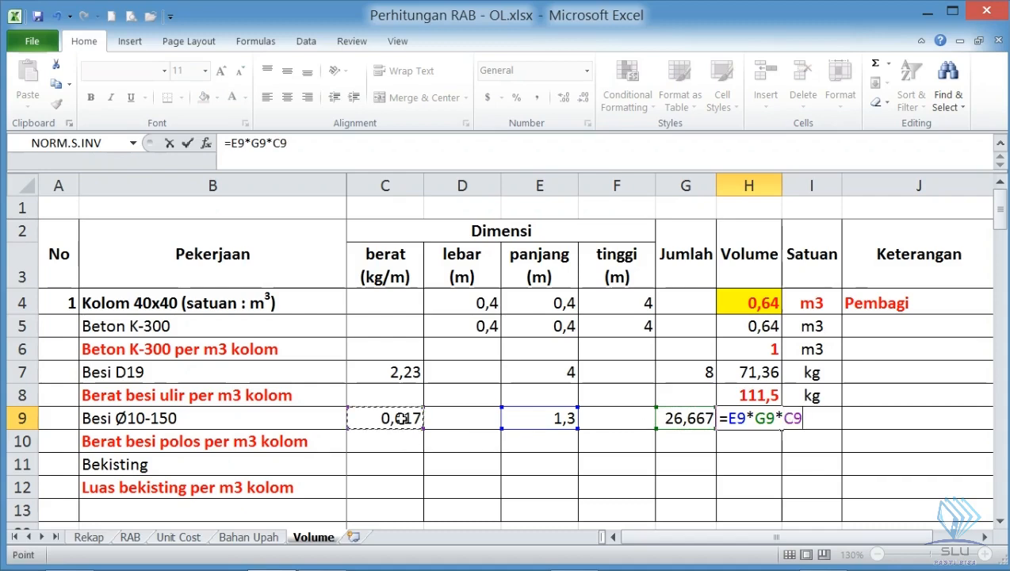
{"action": "key", "text": "Return"}
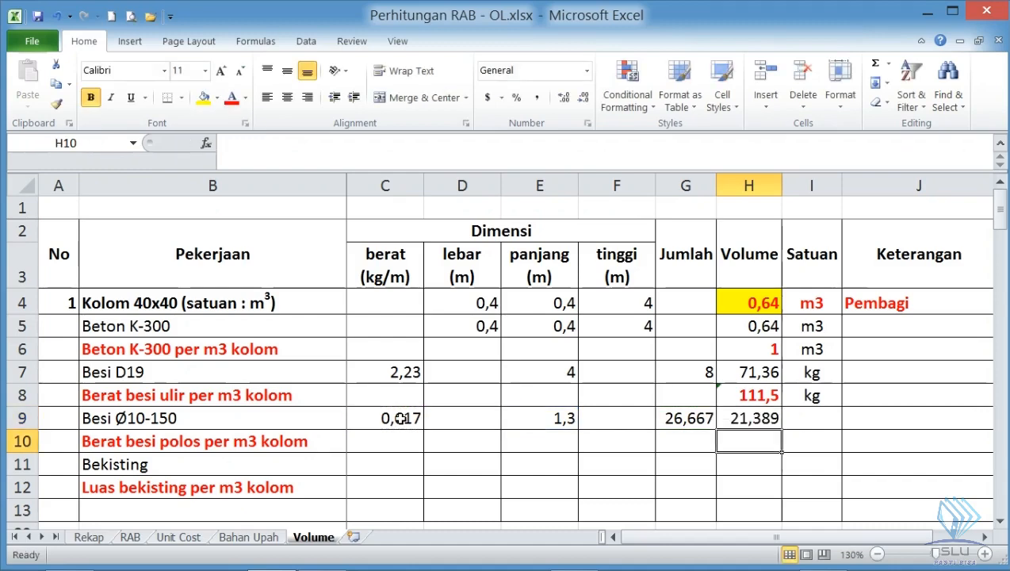
- Enter kg as the Besi Ø10-150 unit in I9 and select its weight cell H9
{"action": "left_click", "coordinate": [801, 414]}
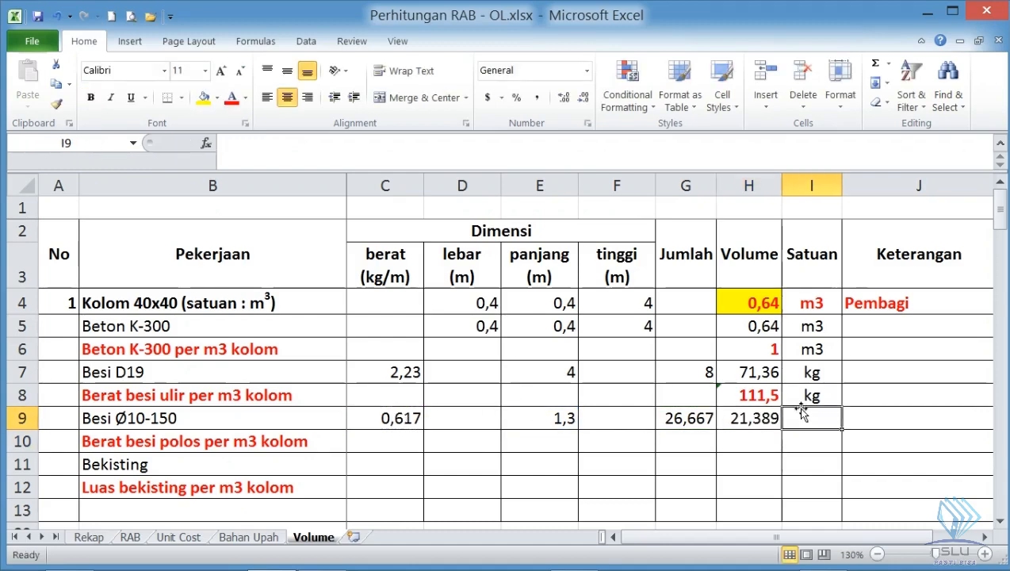
{"action": "type", "text": "kg"}
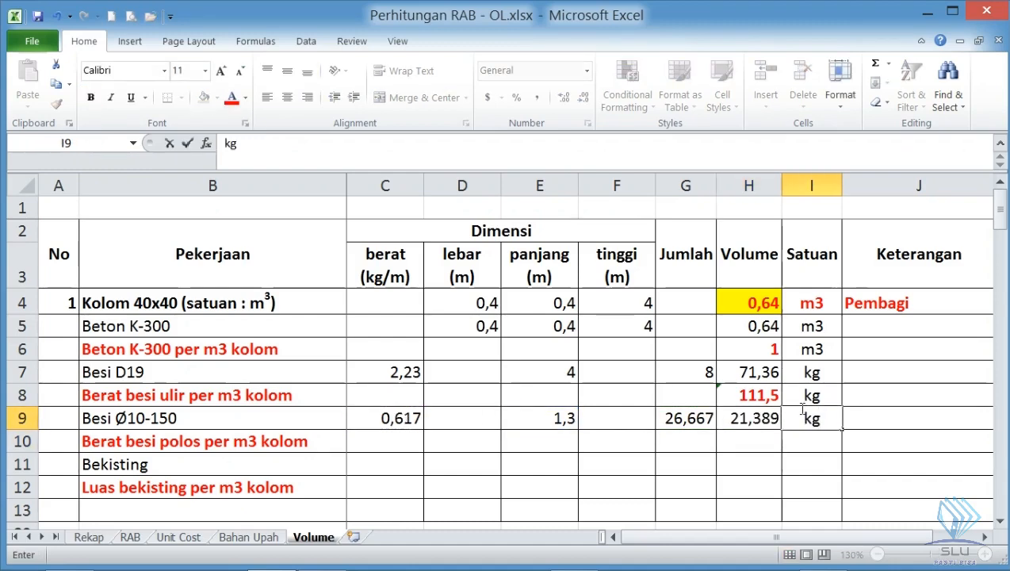
{"action": "key", "text": "Return"}
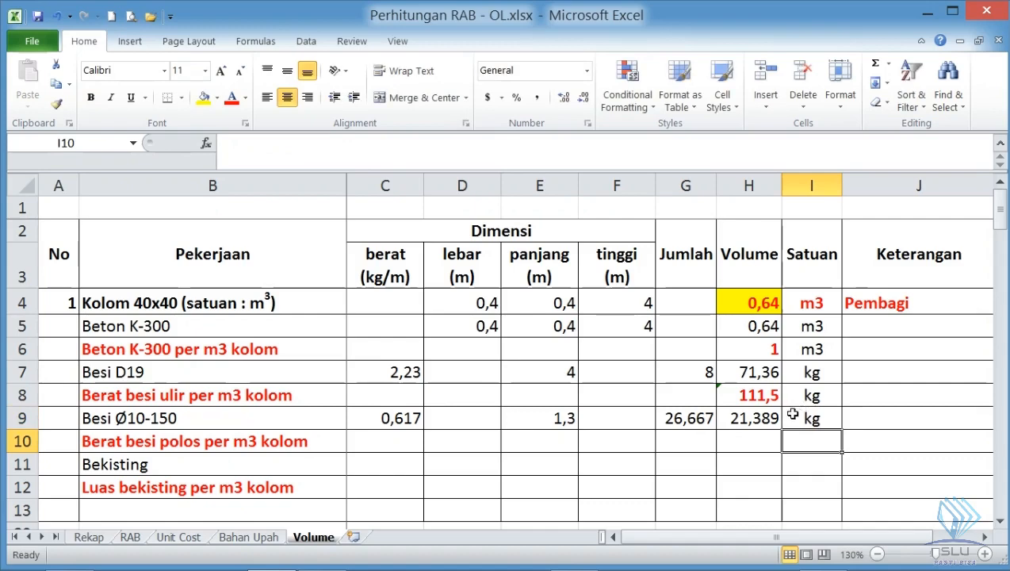
{"action": "left_click", "coordinate": [765, 414]}
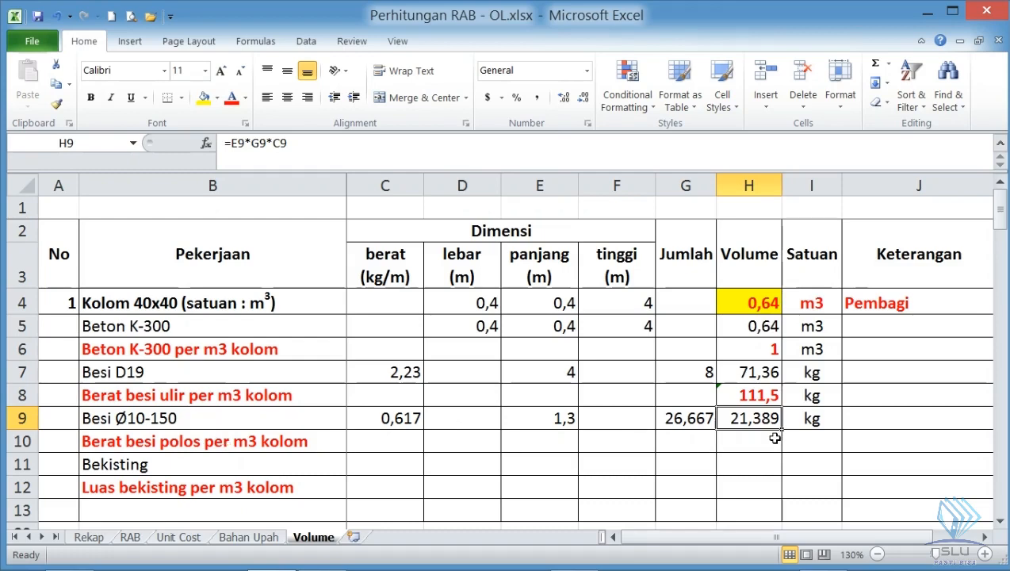
- Calculate the plain rebar weight per m3 of column in H10 as =H9/H4 and enter kg as its unit in I10
{"action": "left_click", "coordinate": [749, 439]}
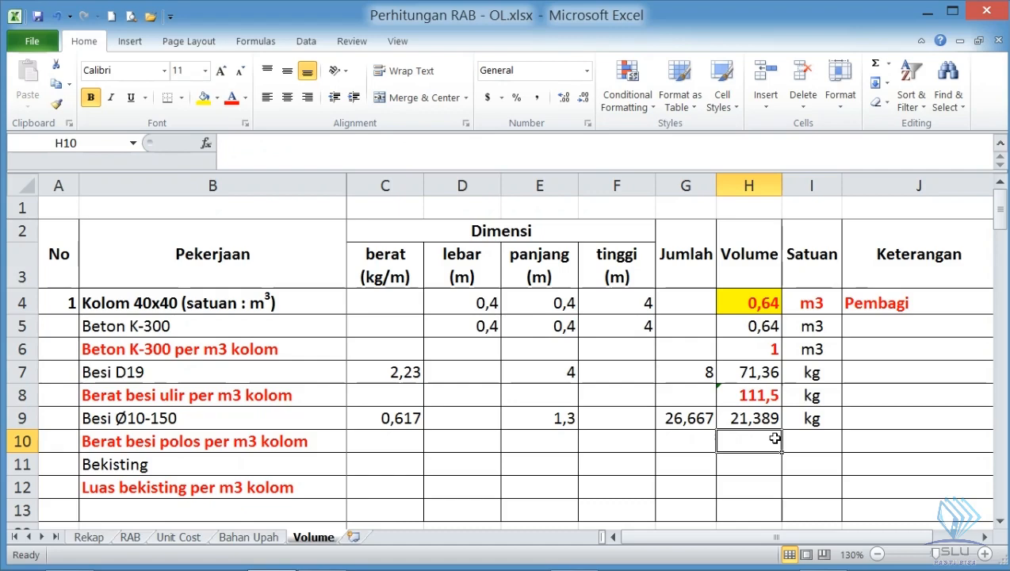
{"action": "type", "text": "="}
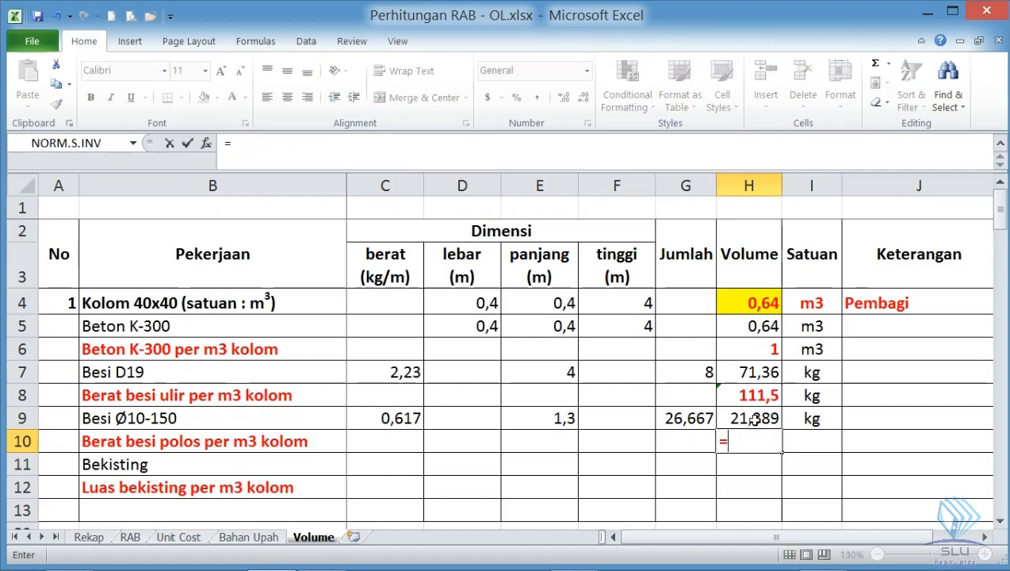
{"action": "left_click", "coordinate": [753, 420]}
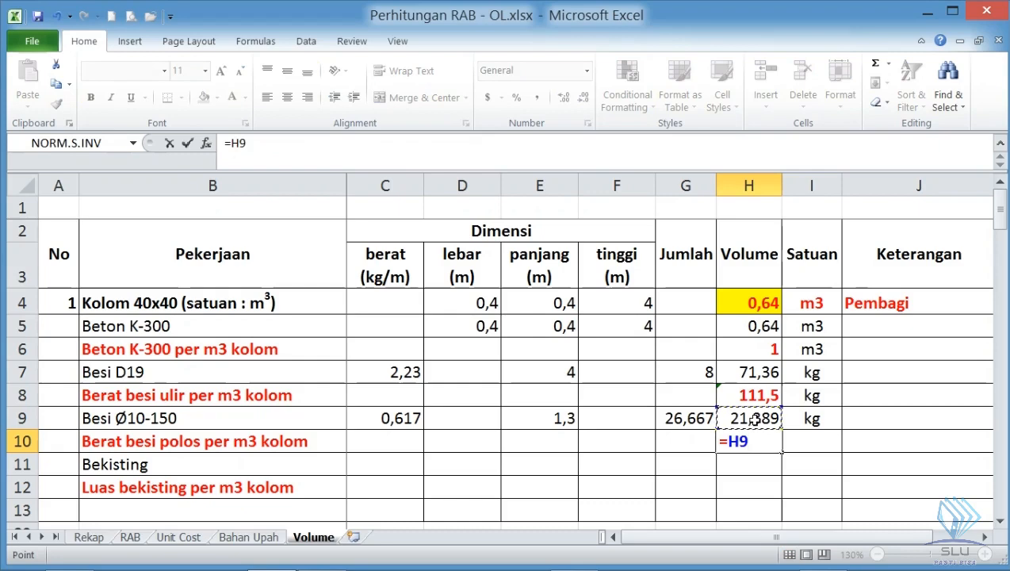
{"action": "type", "text": "/"}
{"action": "left_click", "coordinate": [760, 302]}
{"action": "key", "text": "Return"}
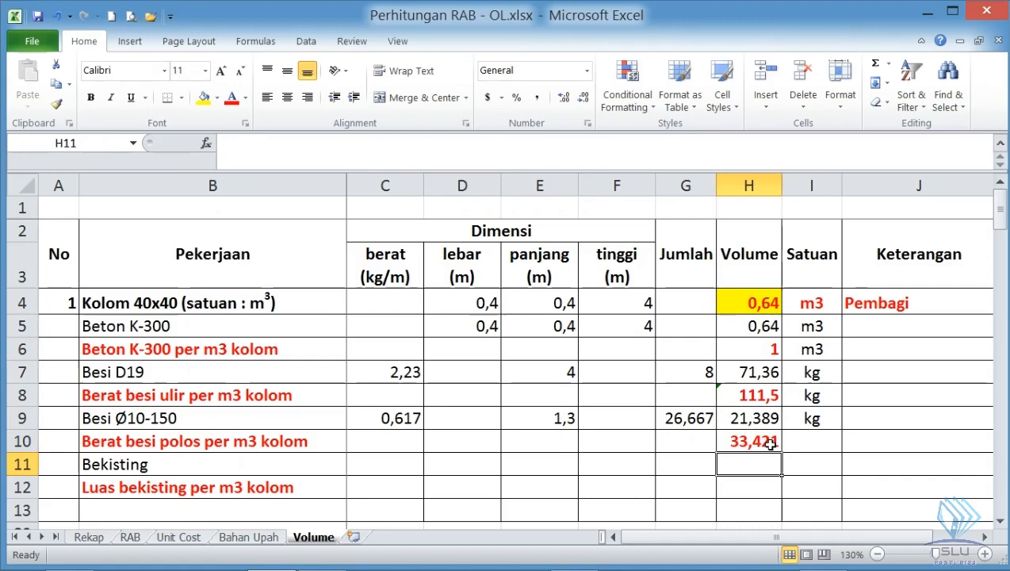
{"action": "left_click", "coordinate": [801, 433]}
{"action": "type", "text": "kg"}
{"action": "key", "text": "Return"}
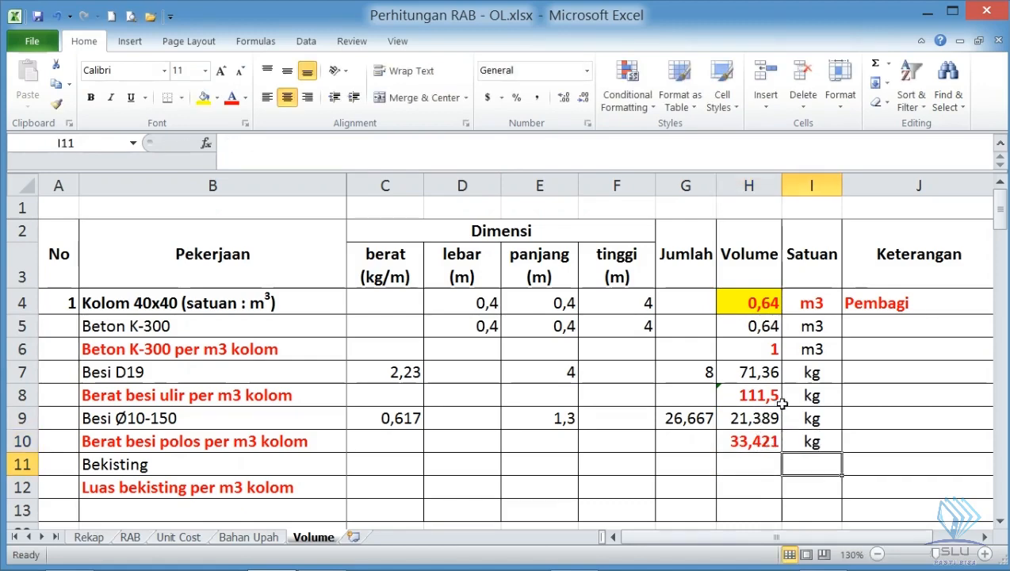
- Add the remark "Tebal selimut 5 cm" to the Besi Ø10-150 row in J9
{"action": "left_click", "coordinate": [896, 417]}
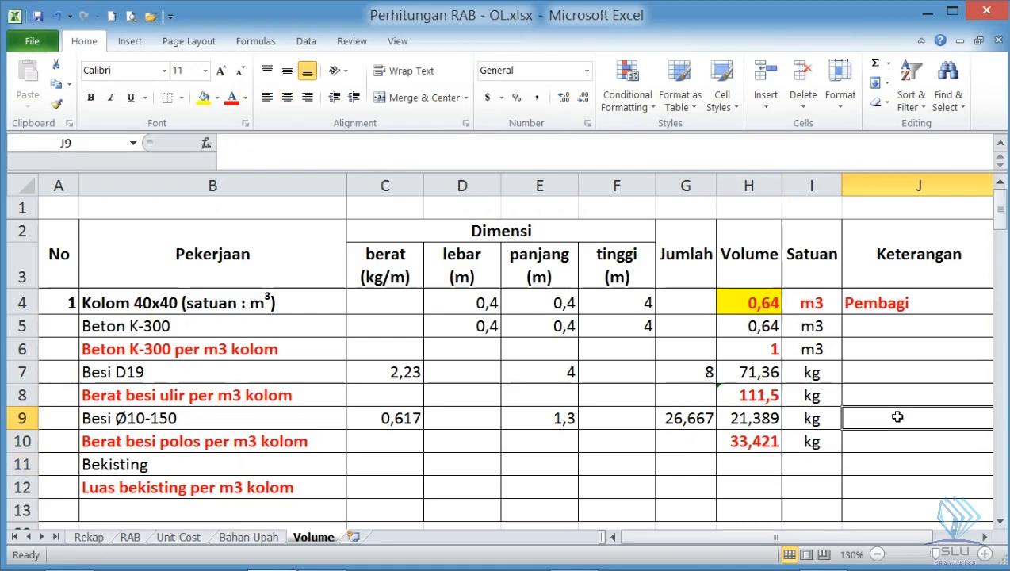
{"action": "type", "text": "Tebal selimut"}
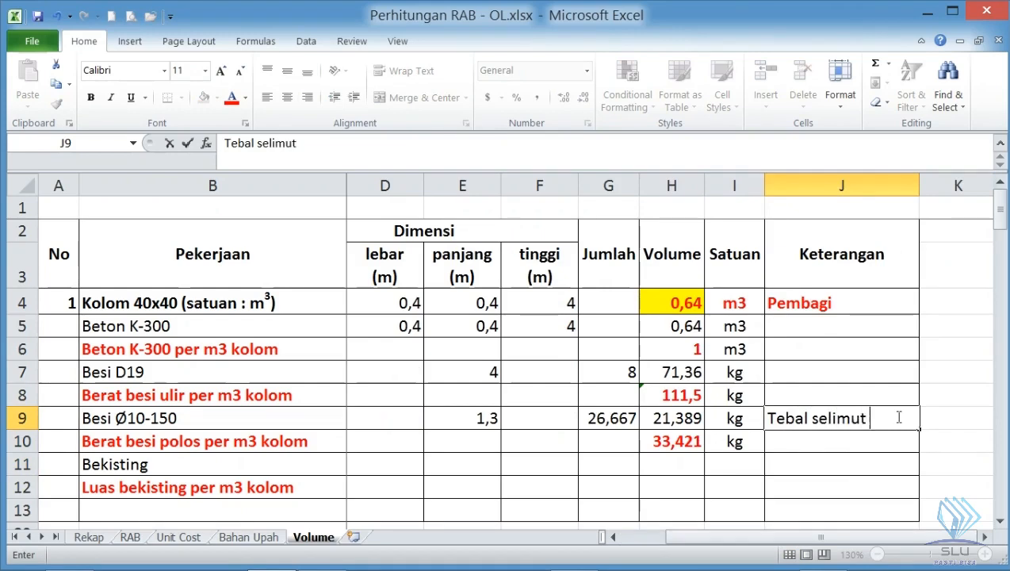
{"action": "type", "text": " 5 cm"}
{"action": "key", "text": "Return"}
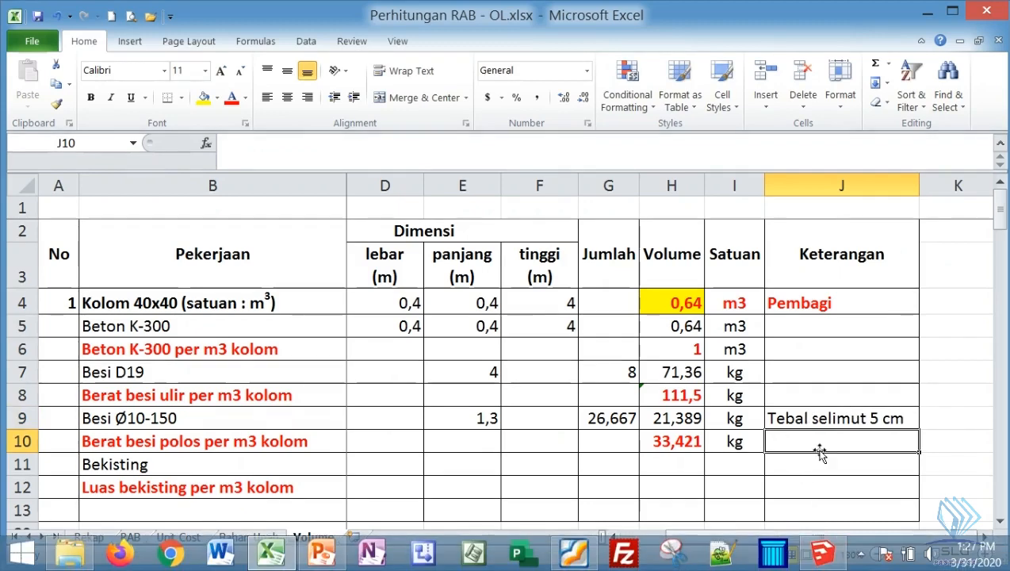
- Select the Bekisting cell D11, switch to SketchUp and make the Kolom layer visible to examine the front column's faces
{"action": "left_click", "coordinate": [406, 464]}
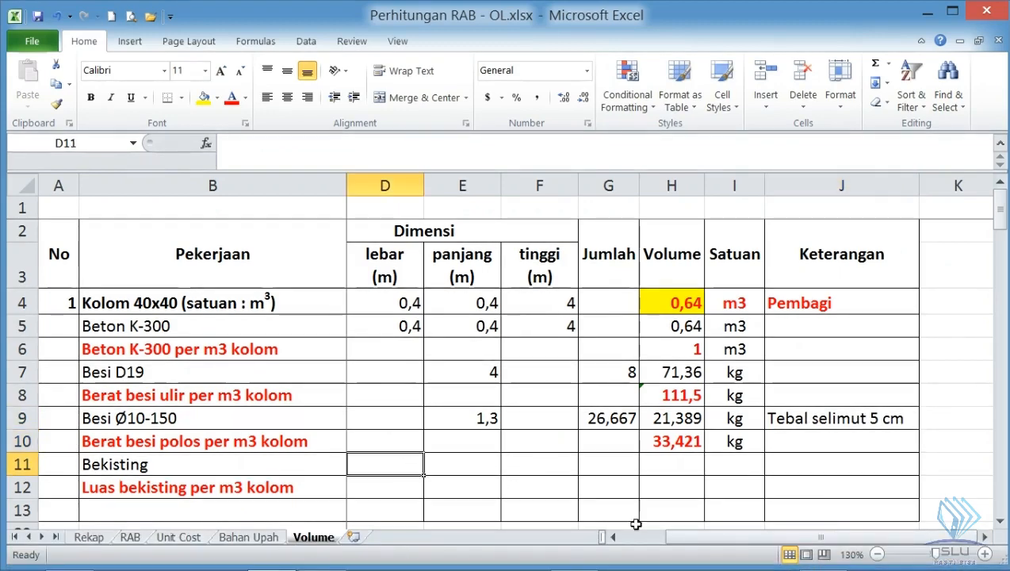
{"action": "left_click", "coordinate": [614, 537]}
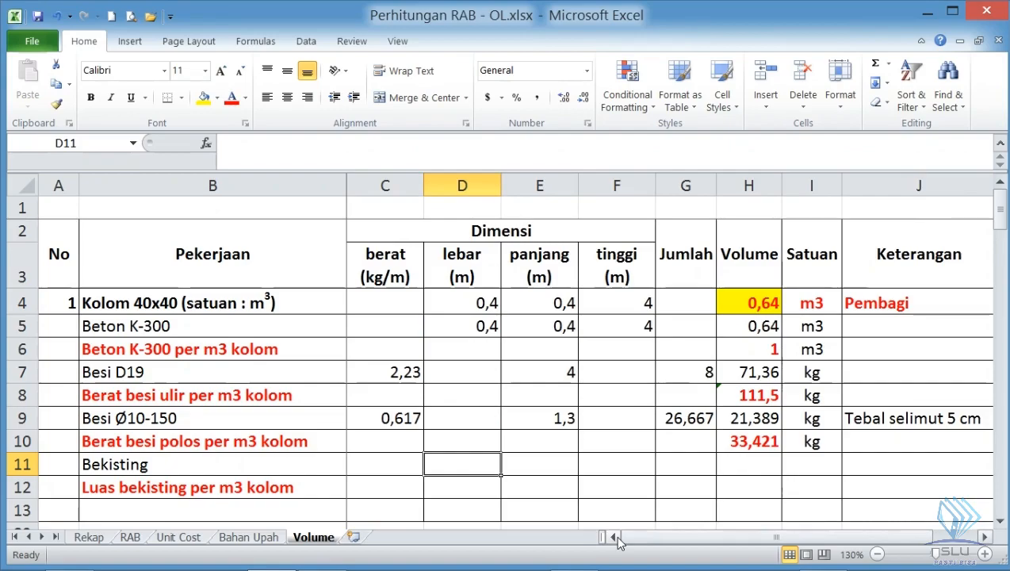
{"action": "key", "text": "alt+Tab"}
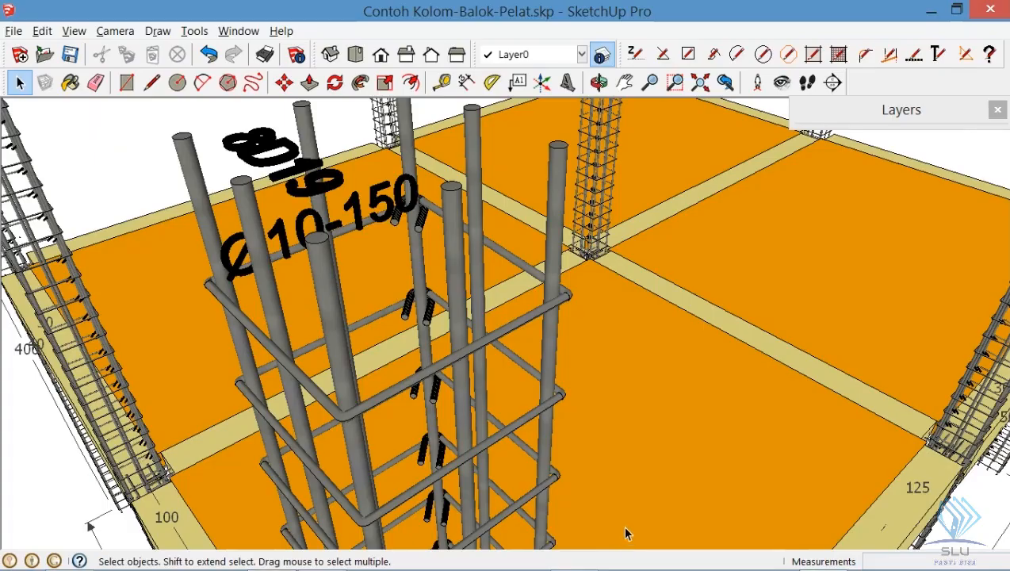
{"action": "left_click", "coordinate": [949, 109]}
{"action": "left_click", "coordinate": [960, 284]}
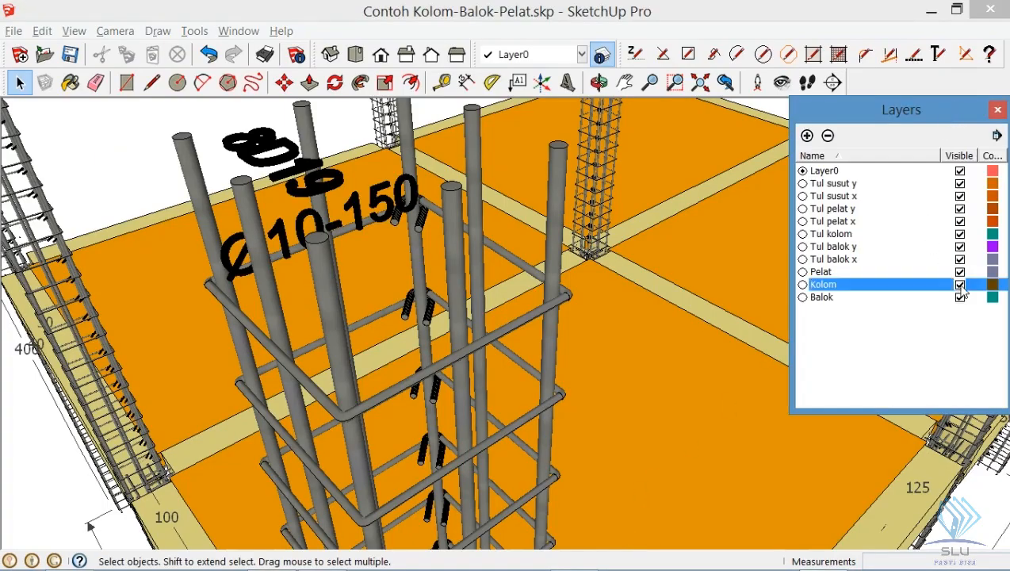
{"action": "left_click", "coordinate": [882, 113]}
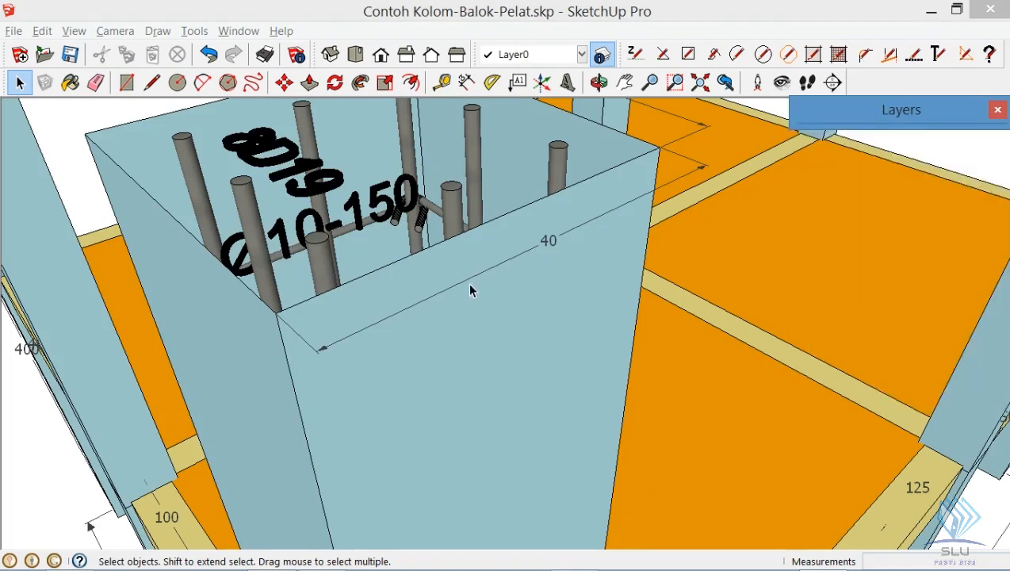
{"action": "left_click", "coordinate": [762, 23]}
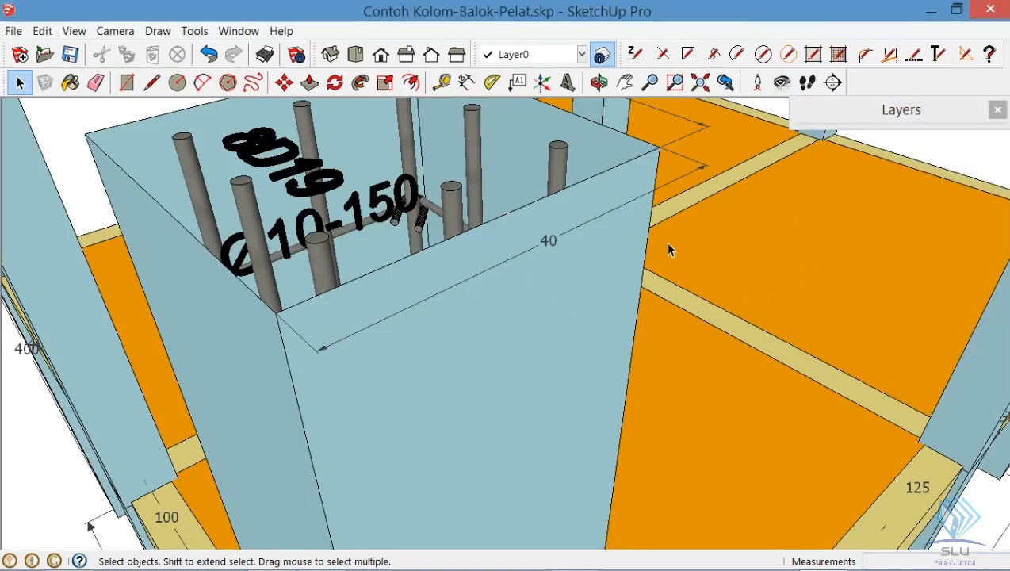
{"action": "scroll", "coordinate": [587, 337], "scroll_direction": "down", "scroll_amount": 10}
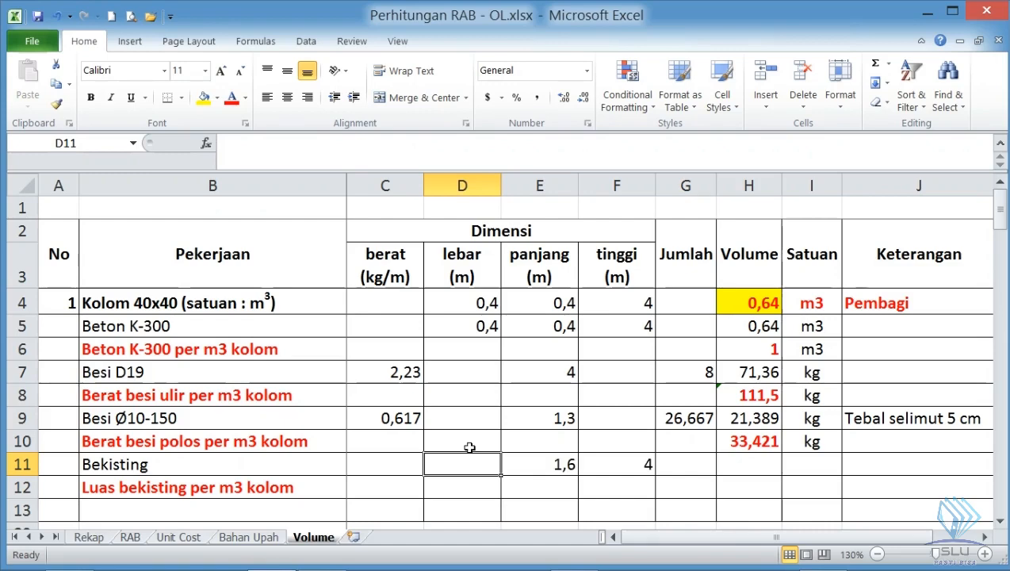
- Set the Bekisting width in D11 and length in E11 to 0,4 m each
{"action": "type", "text": "0,4"}
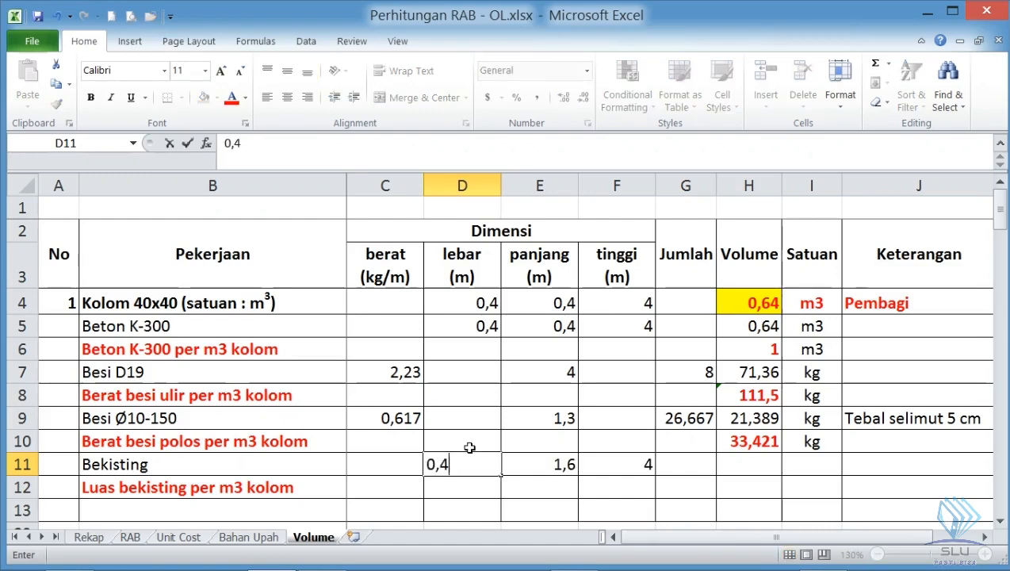
{"action": "key", "text": "Tab"}
{"action": "type", "text": "0,4"}
{"action": "key", "text": "Return"}
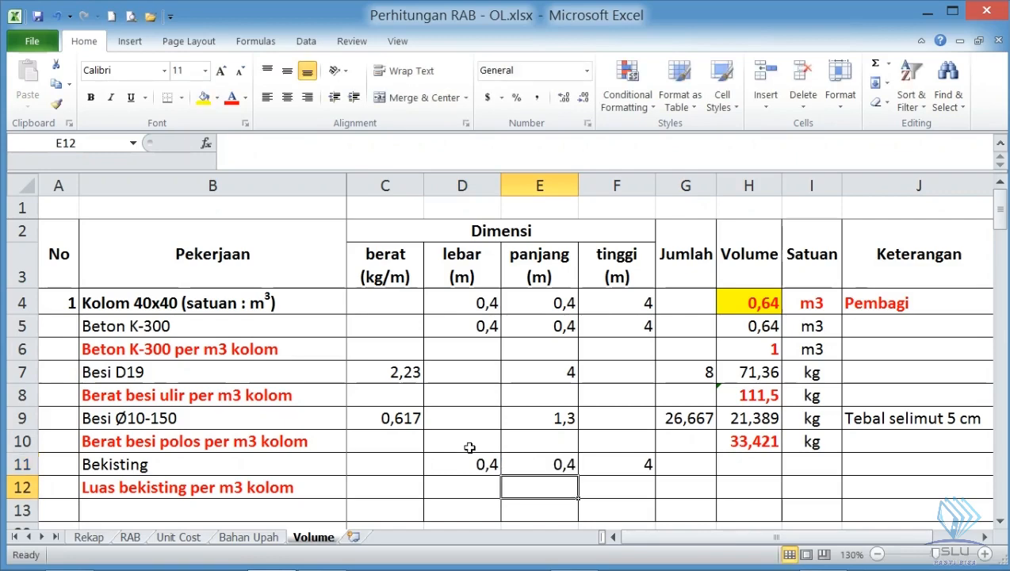
- Calculate the total Bekisting area of the four column faces in H11 as =4*E11*F11
{"action": "left_click", "coordinate": [626, 459]}
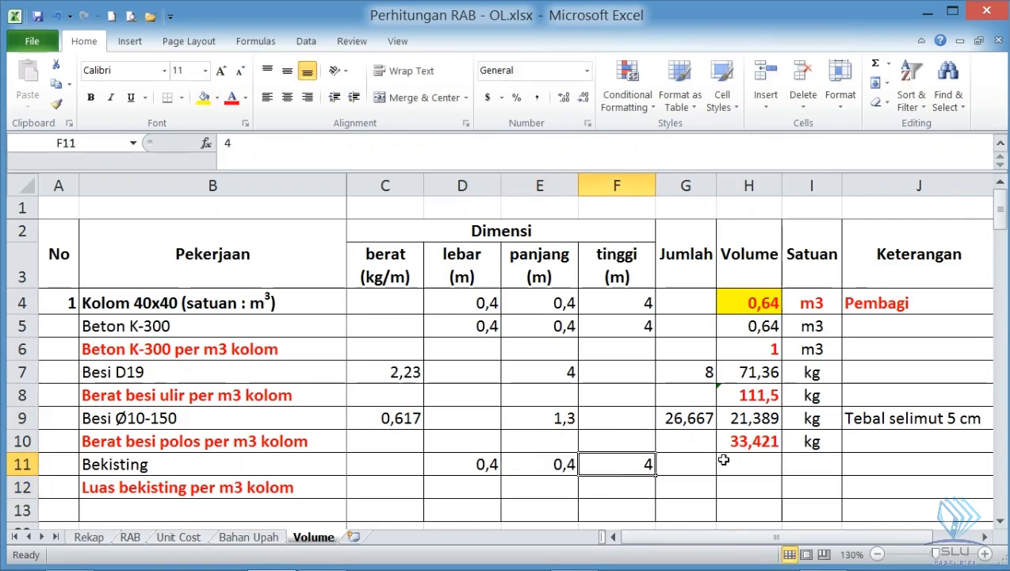
{"action": "left_click", "coordinate": [750, 461]}
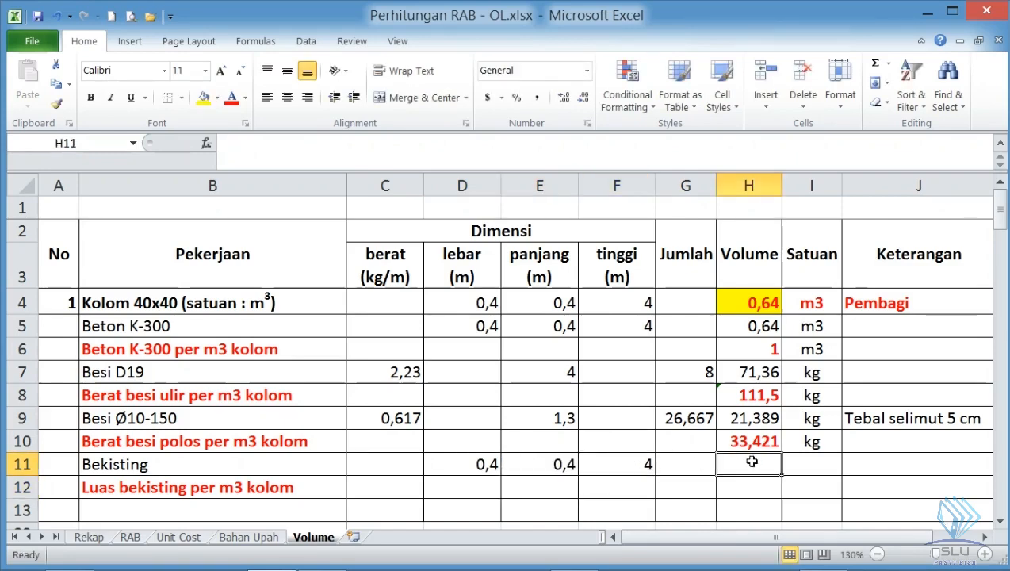
{"action": "type", "text": "="}
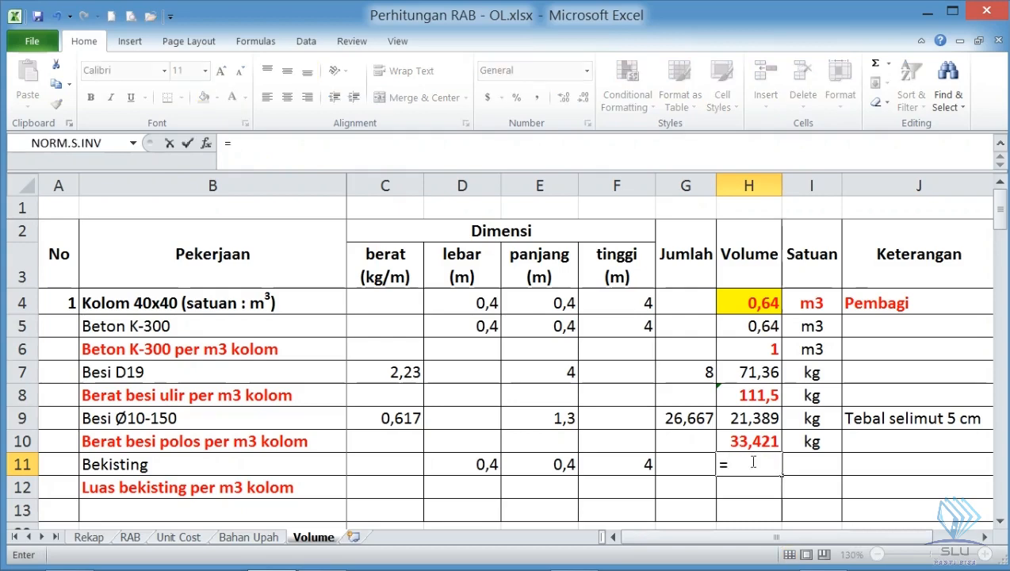
{"action": "type", "text": "4*"}
{"action": "left_click", "coordinate": [558, 464]}
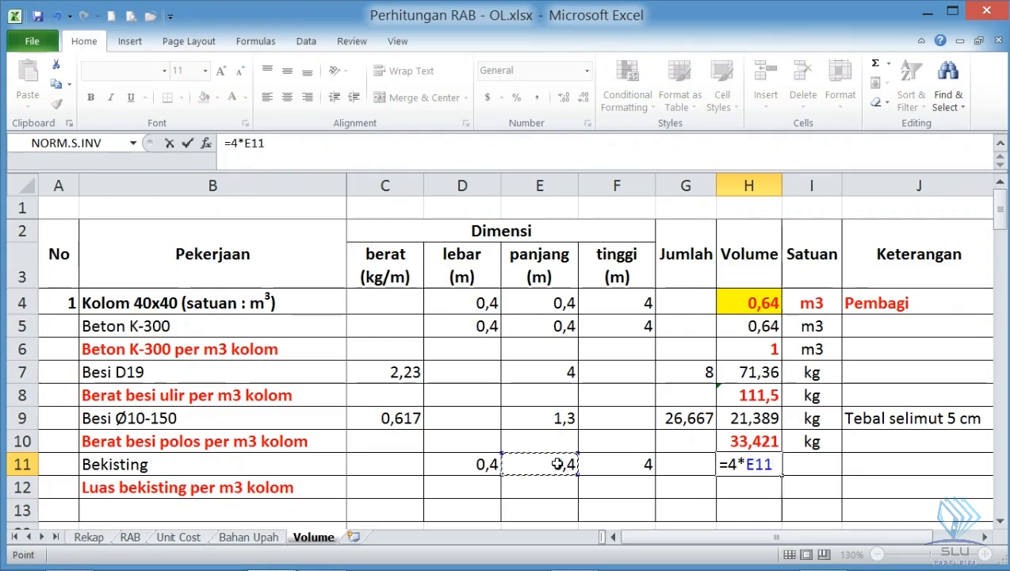
{"action": "type", "text": "*"}
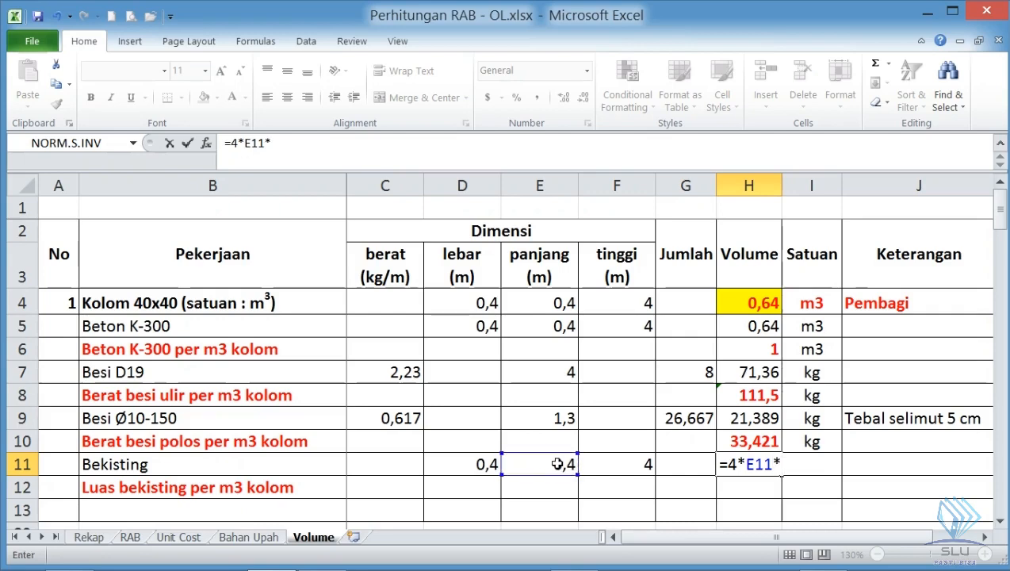
{"action": "left_click", "coordinate": [634, 468]}
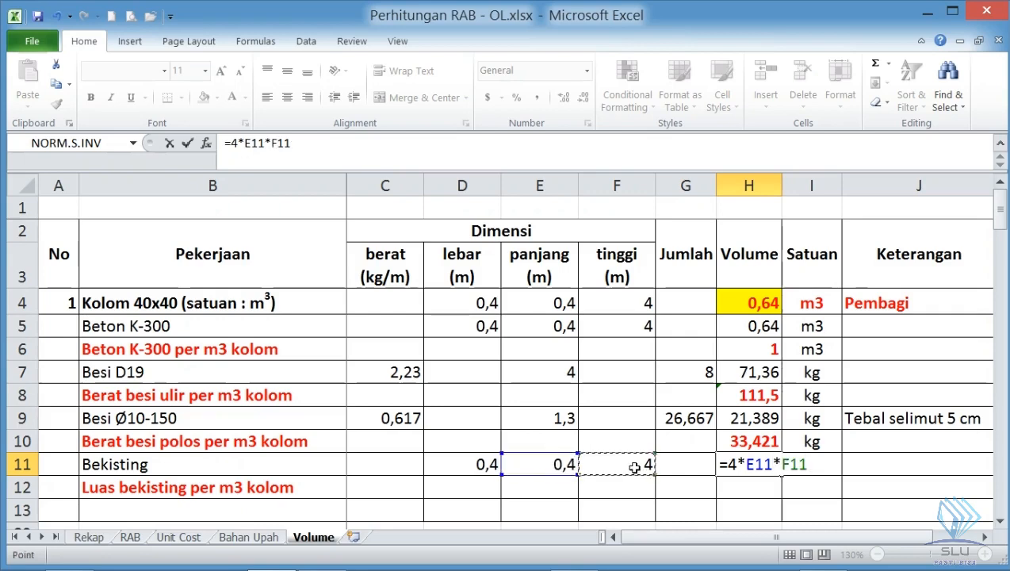
{"action": "key", "text": "Return"}
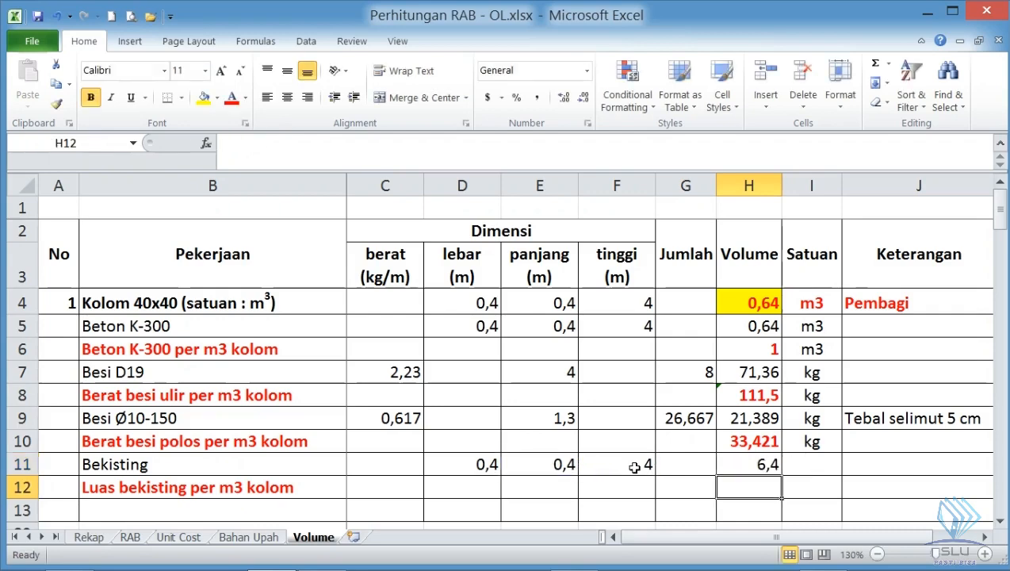
- Enter m2 as the Bekisting unit in I11
{"action": "left_click", "coordinate": [823, 466]}
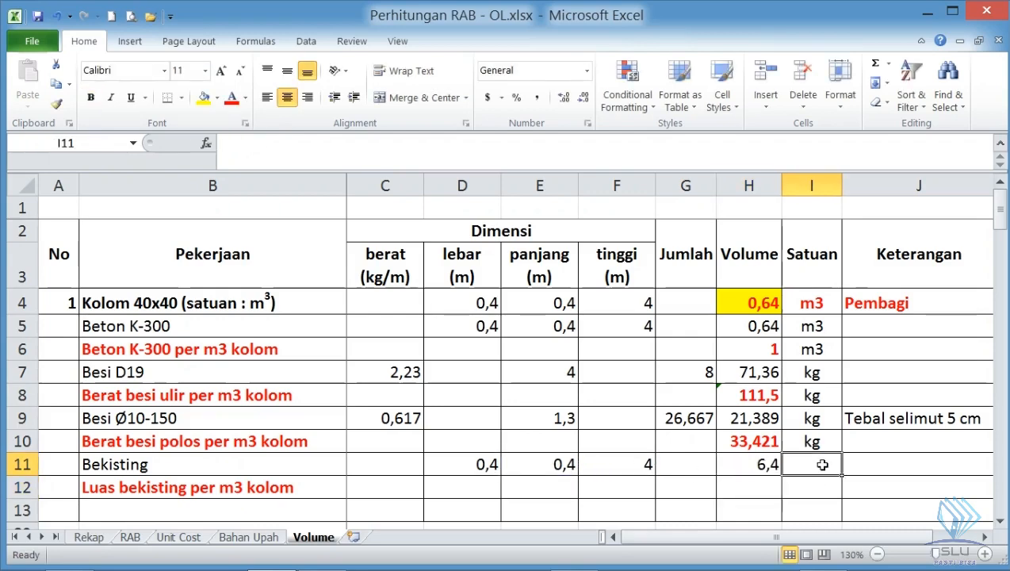
{"action": "type", "text": "m3"}
{"action": "key", "text": "Return"}
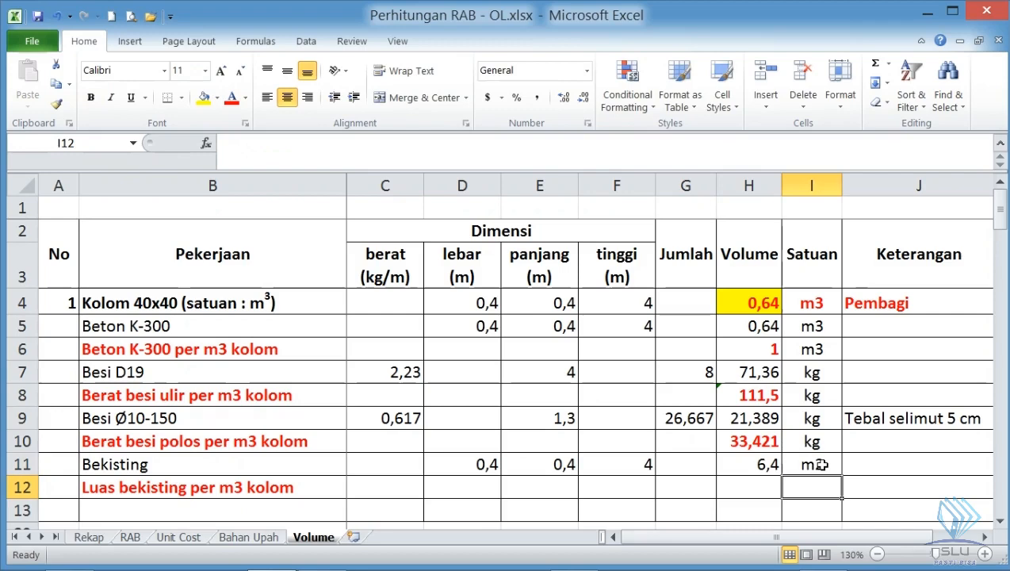
- Review the formwork area in H11 and divisor in H4, and calculate the formwork area per m3 of column in H12 as =H11/H4
{"action": "left_click", "coordinate": [763, 479]}
{"action": "left_click", "coordinate": [762, 465]}
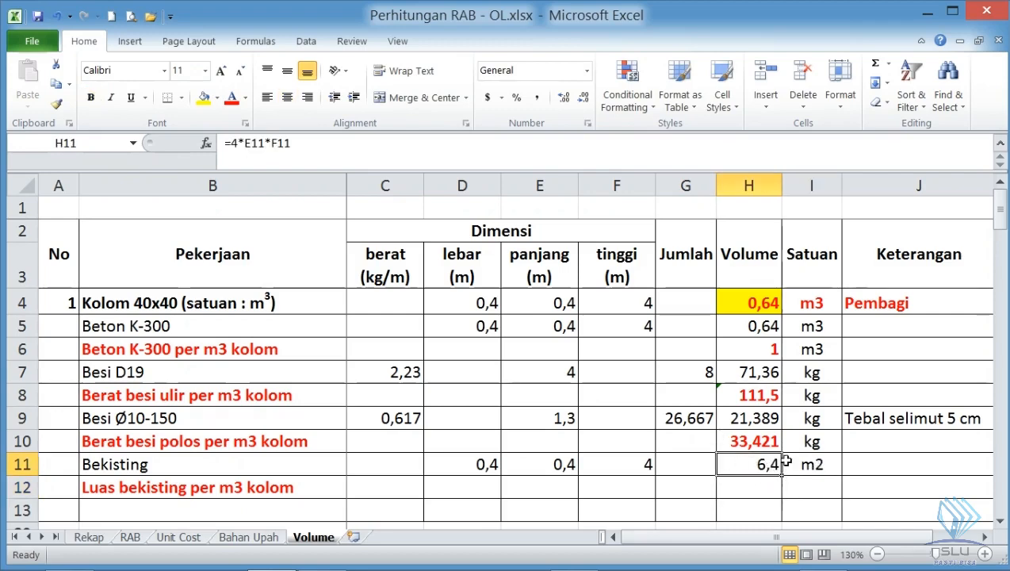
{"action": "left_click", "coordinate": [748, 303]}
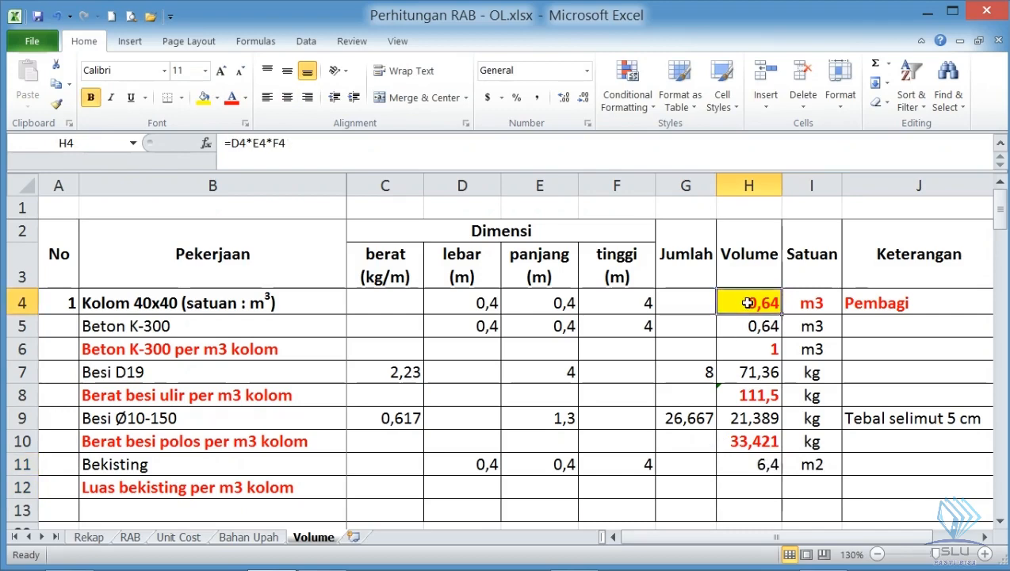
{"action": "left_click", "coordinate": [766, 486]}
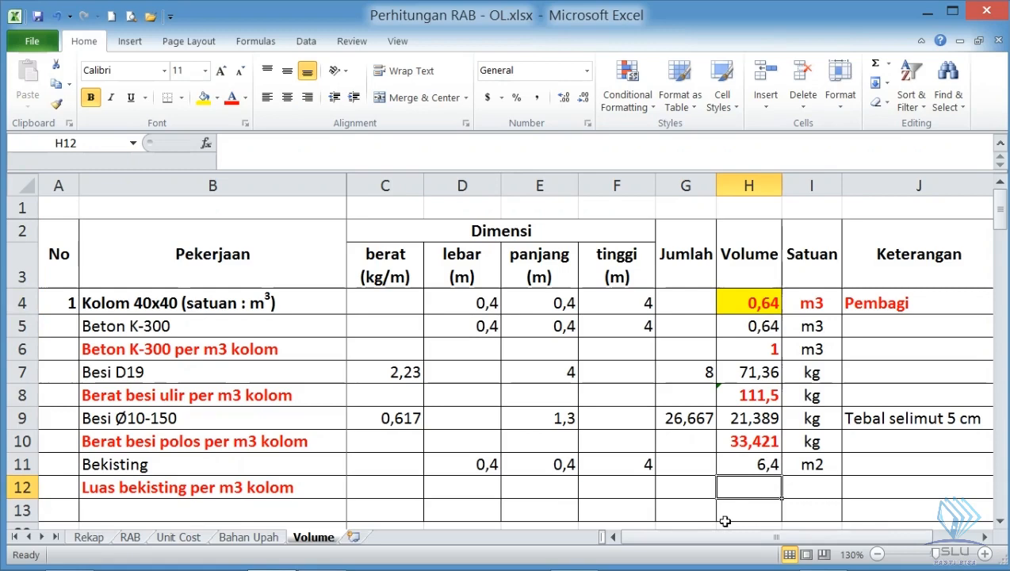
{"action": "type", "text": "="}
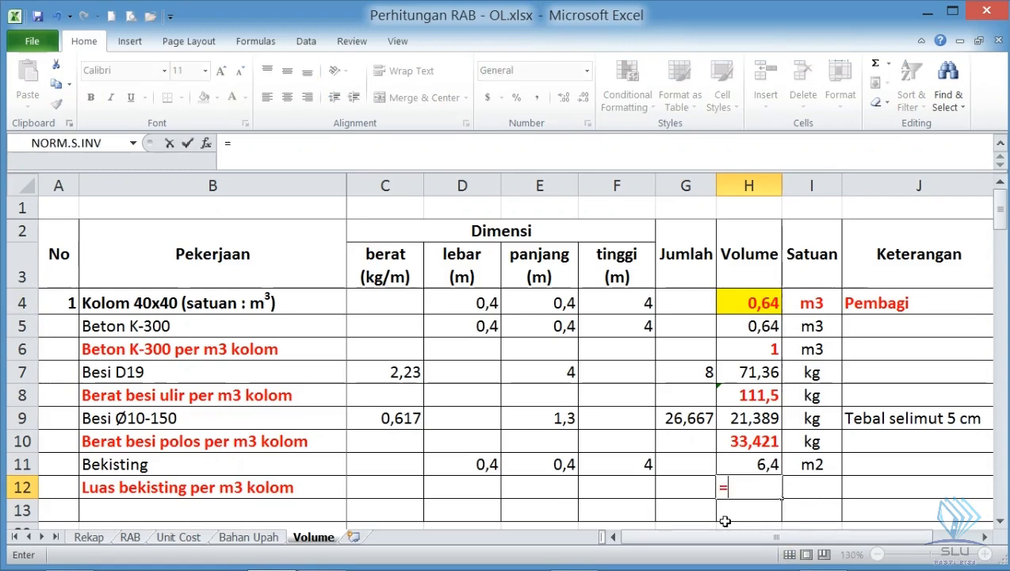
{"action": "left_click", "coordinate": [760, 466]}
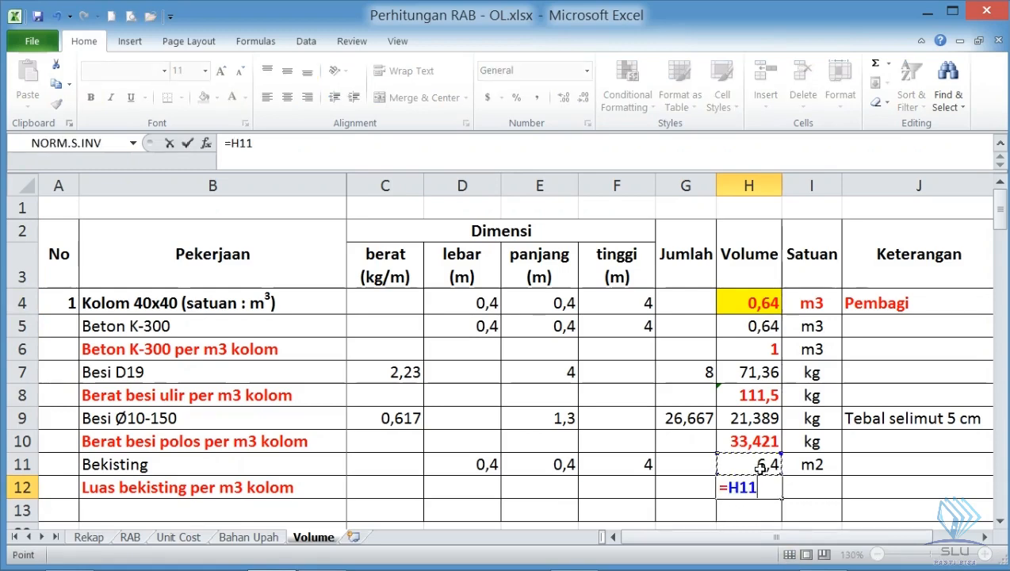
{"action": "type", "text": "/"}
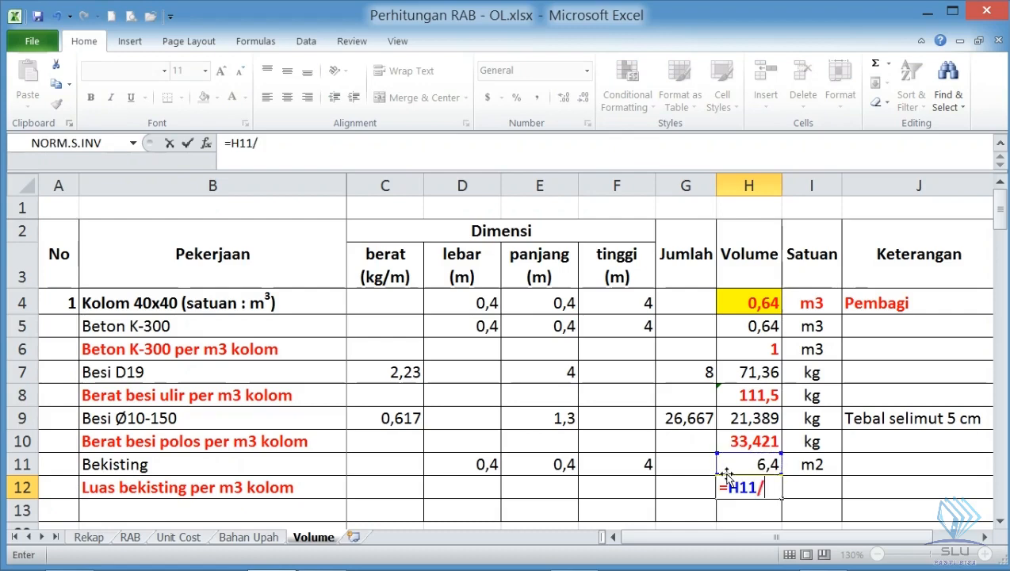
{"action": "left_click", "coordinate": [753, 303]}
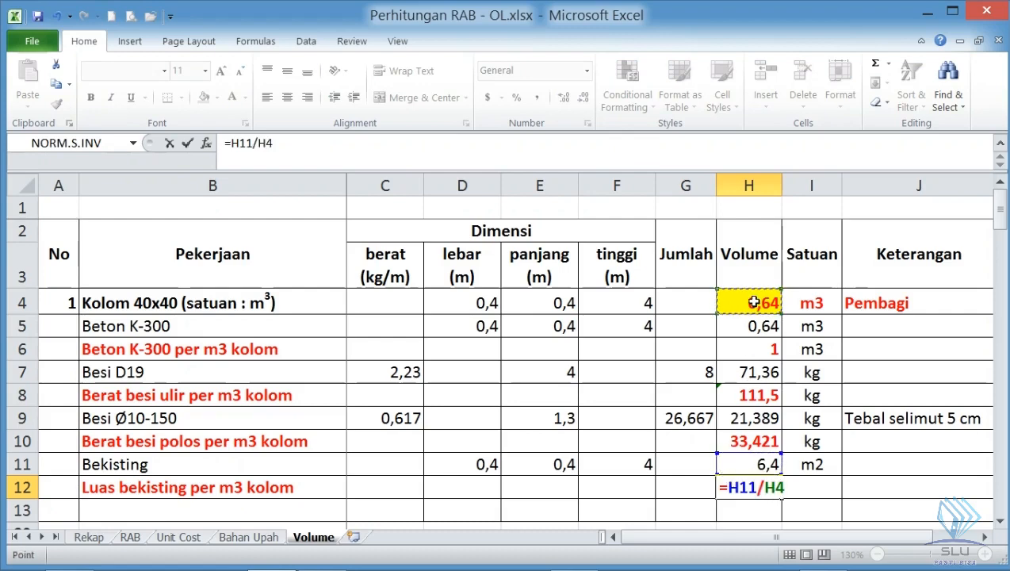
{"action": "key", "text": "Return"}
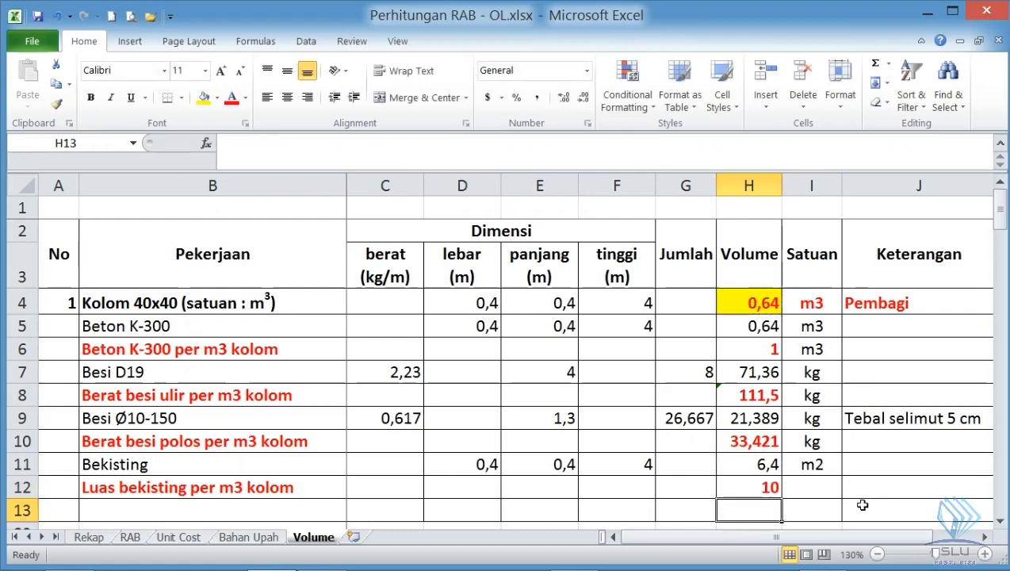
- Enter m2 as the unit for Luas bekisting per m3 kolom in I12
{"action": "left_click", "coordinate": [818, 485]}
{"action": "double_click", "coordinate": [815, 486]}
{"action": "type", "text": "m2"}
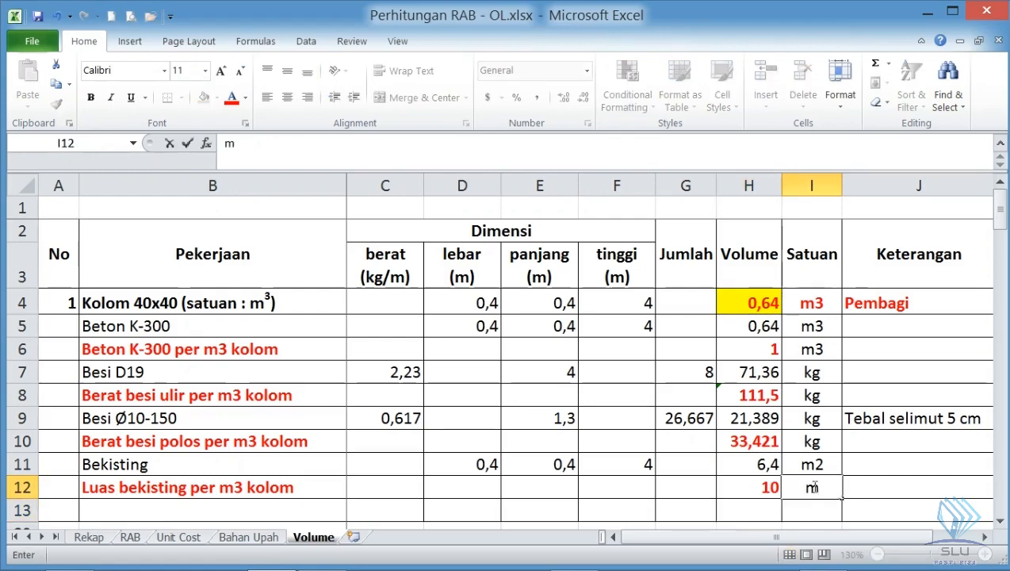
{"action": "key", "text": "Return"}
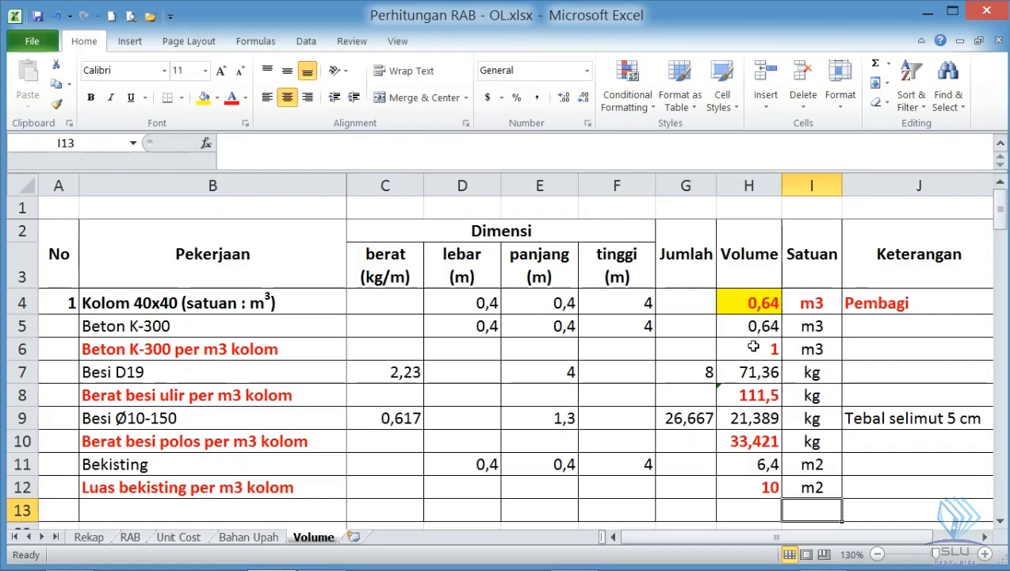
- Review the per-m3 column labels and quantities for concrete, deformed rebar, plain rebar and formwork in rows 6, 8, 10 and 12
{"action": "left_click", "coordinate": [248, 351]}
{"action": "left_click", "coordinate": [763, 343]}
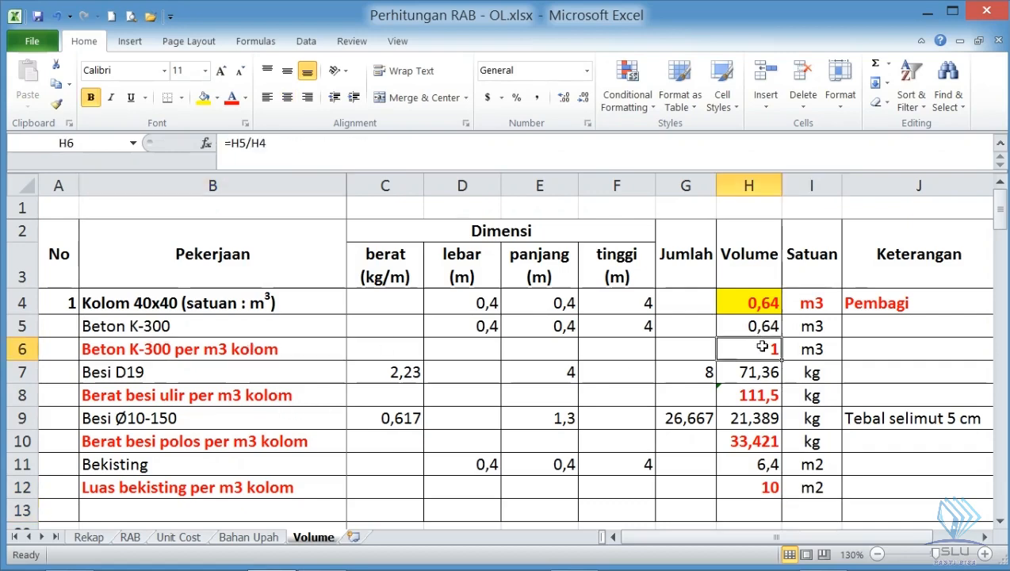
{"action": "left_click", "coordinate": [149, 349]}
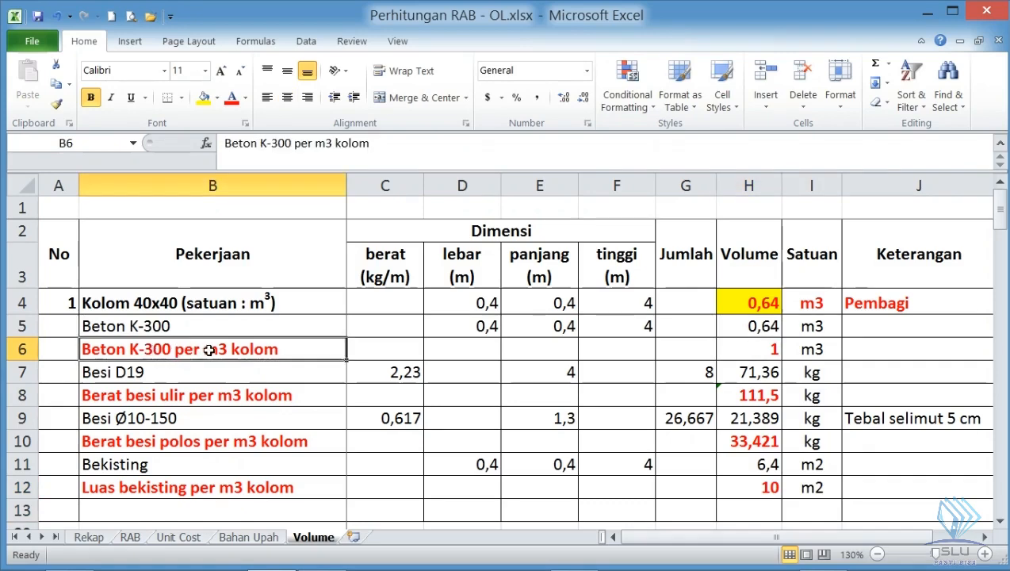
{"action": "left_click", "coordinate": [188, 397]}
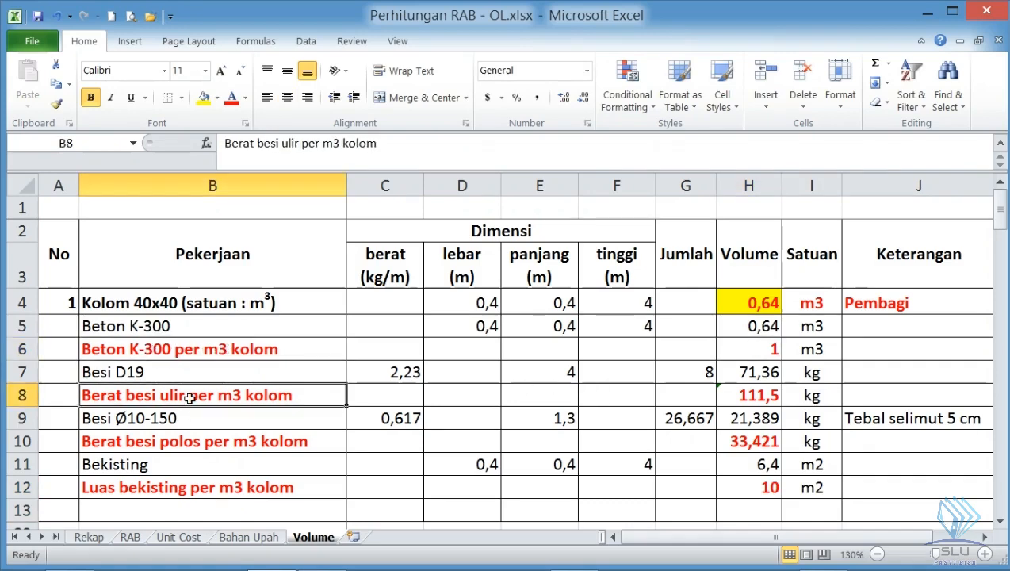
{"action": "left_click", "coordinate": [188, 443]}
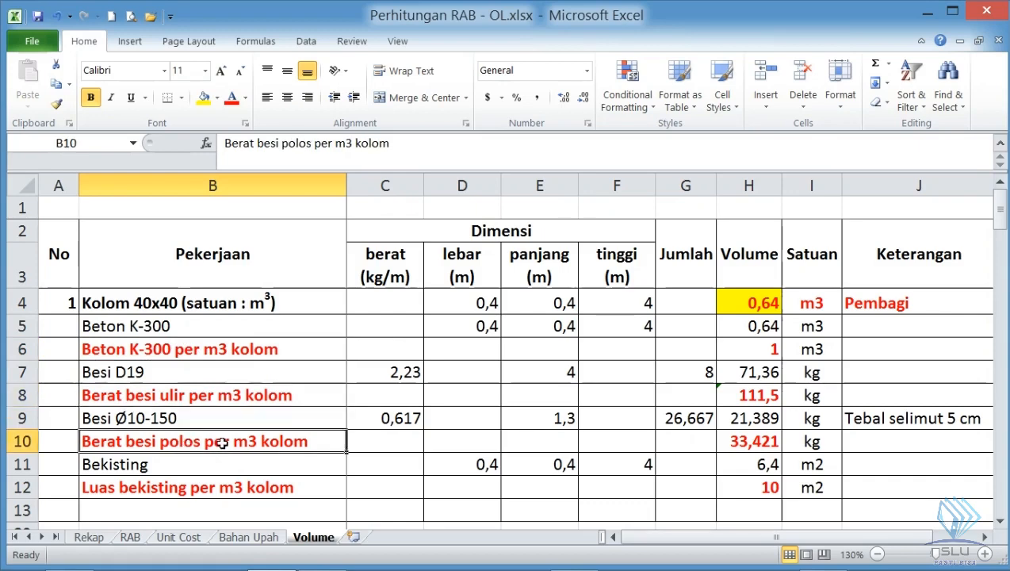
{"action": "left_click", "coordinate": [225, 489]}
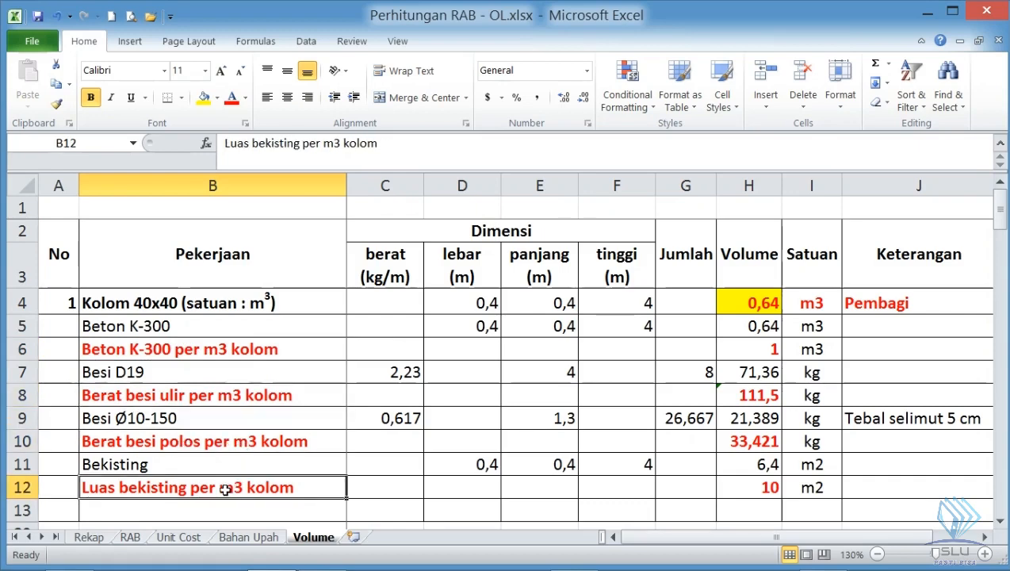
{"action": "left_click", "coordinate": [745, 487]}
{"action": "left_click", "coordinate": [735, 448]}
{"action": "left_click", "coordinate": [730, 400]}
{"action": "left_click", "coordinate": [728, 350]}
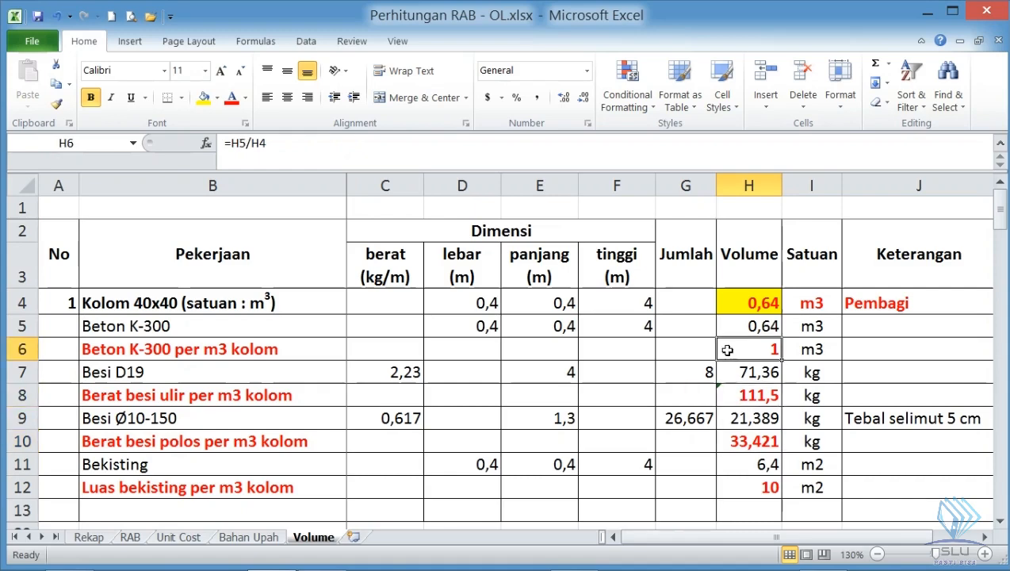
- On the Unit Cost sheet, link the Beton K-300 quantity in B62 to the Volume sheet as =Volume!H6
{"action": "left_click", "coordinate": [172, 538]}
{"action": "left_click", "coordinate": [143, 385]}
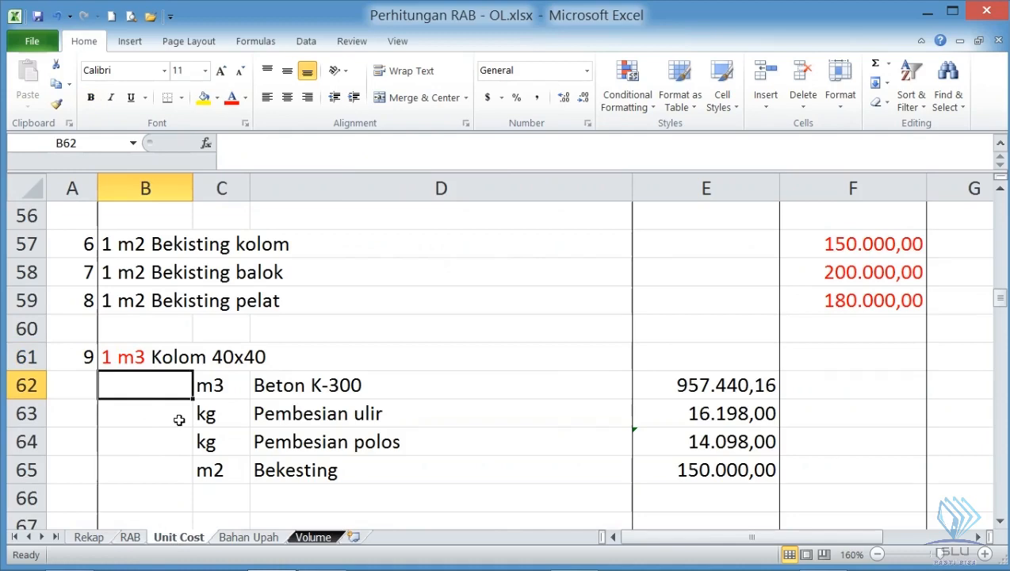
{"action": "type", "text": "="}
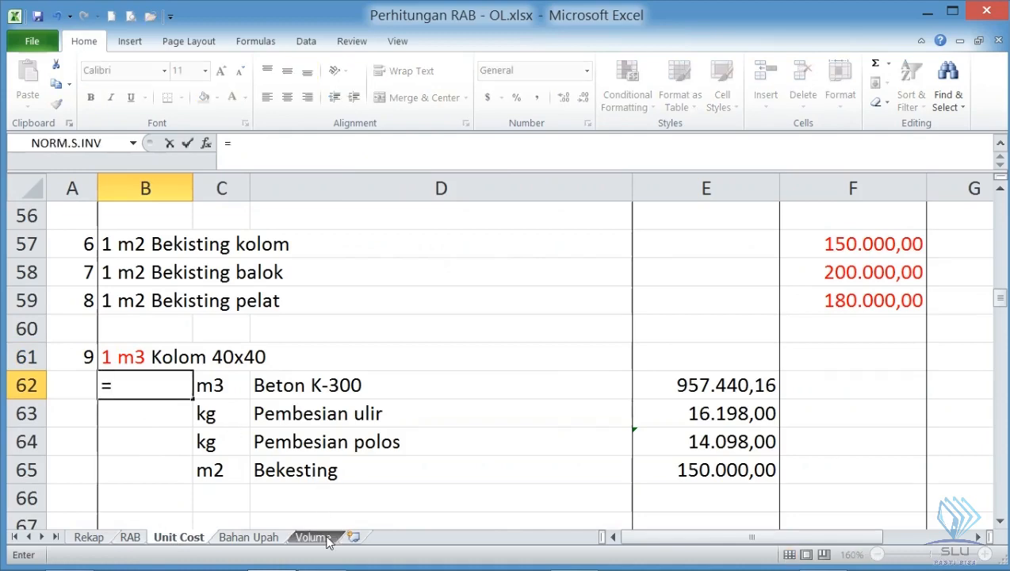
{"action": "left_click", "coordinate": [325, 539]}
{"action": "left_click", "coordinate": [771, 349]}
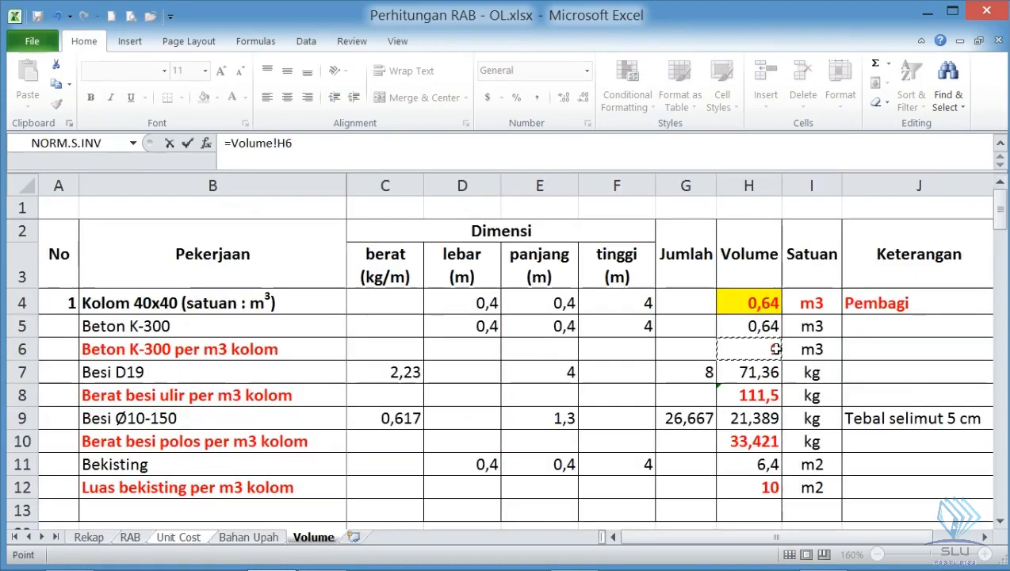
{"action": "key", "text": "Return"}
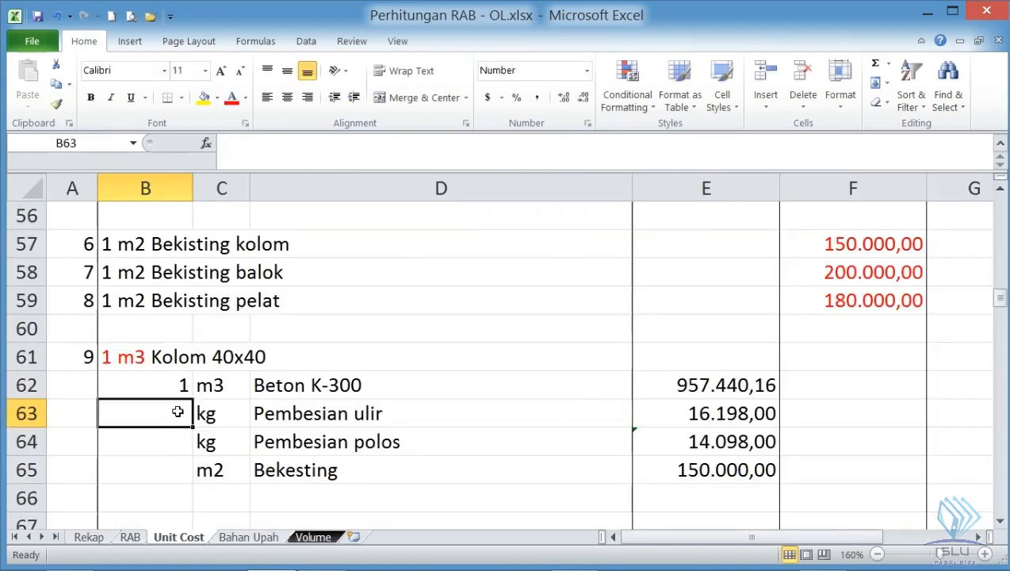
- Link the Pembesian ulir quantity in B63 to =Volume!H8 and the Pembesian polos quantity in B64 to =Volume!H10
{"action": "type", "text": "="}
{"action": "left_click", "coordinate": [313, 537]}
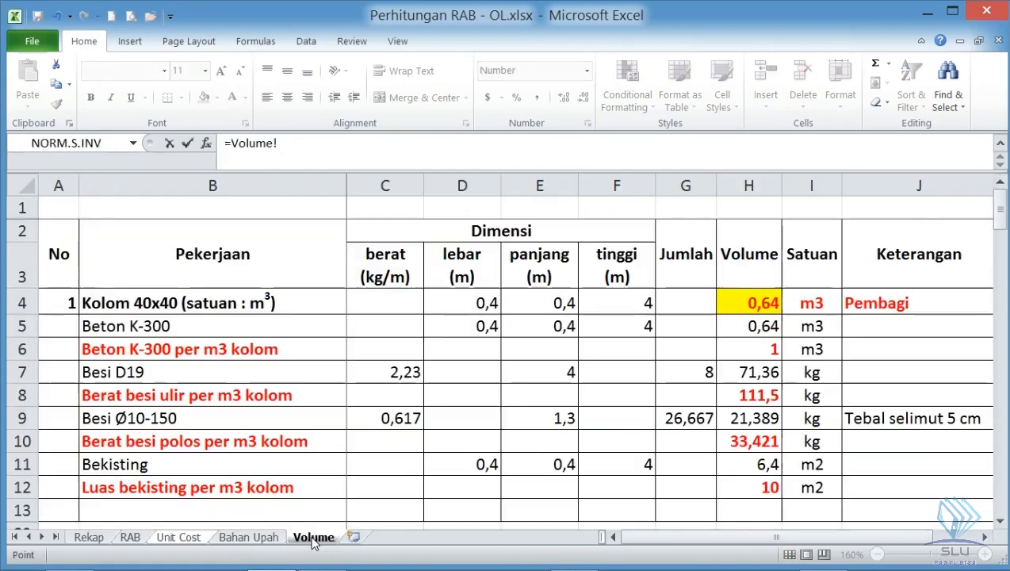
{"action": "left_click", "coordinate": [746, 393]}
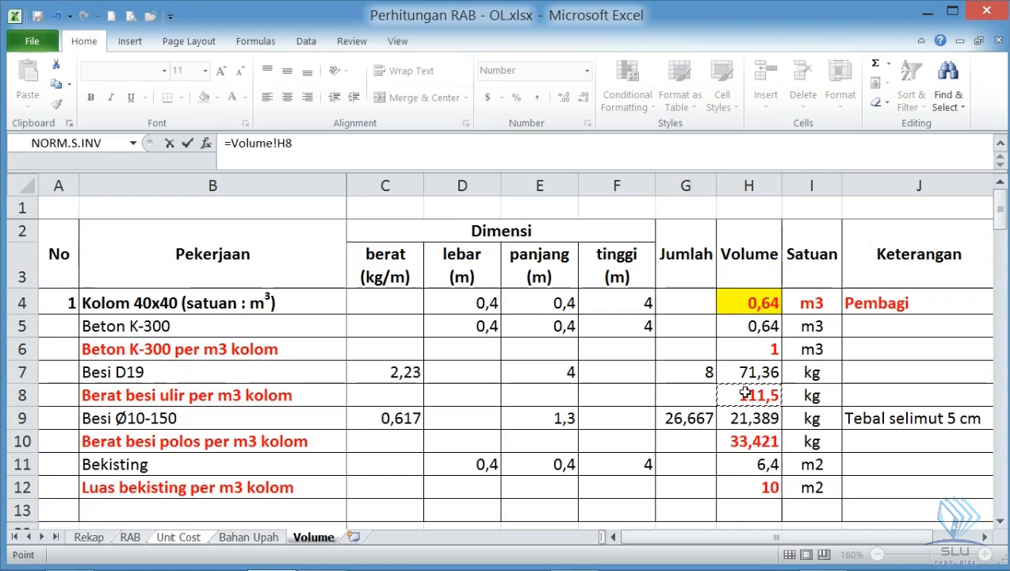
{"action": "key", "text": "Return"}
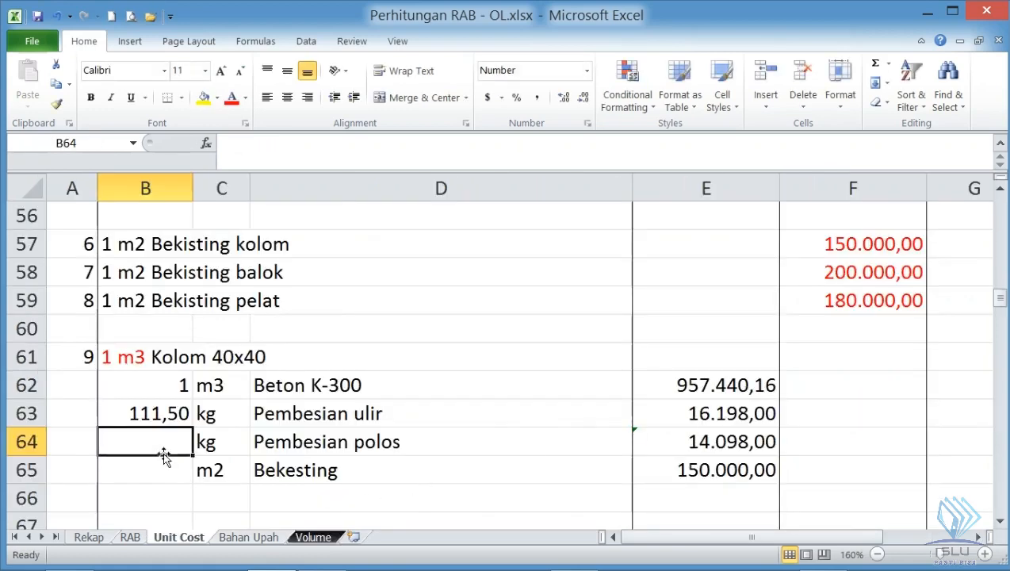
{"action": "type", "text": "="}
{"action": "left_click", "coordinate": [313, 536]}
{"action": "left_click", "coordinate": [746, 441]}
{"action": "key", "text": "Return"}
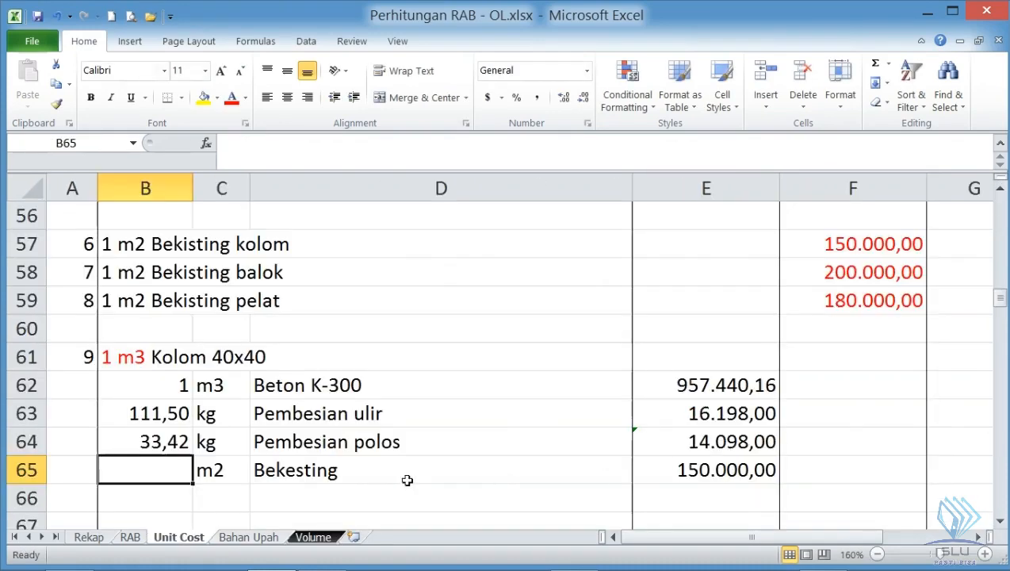
- Link the Bekesting quantity in B65 to the formwork area per m3 as =Volume!H12
{"action": "type", "text": "="}
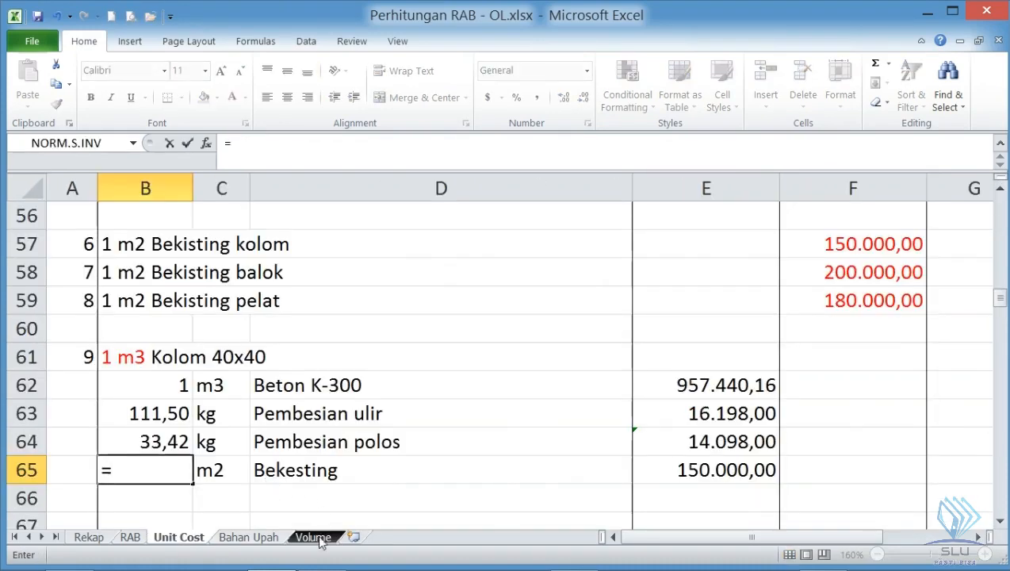
{"action": "left_click", "coordinate": [314, 536]}
{"action": "left_click", "coordinate": [759, 486]}
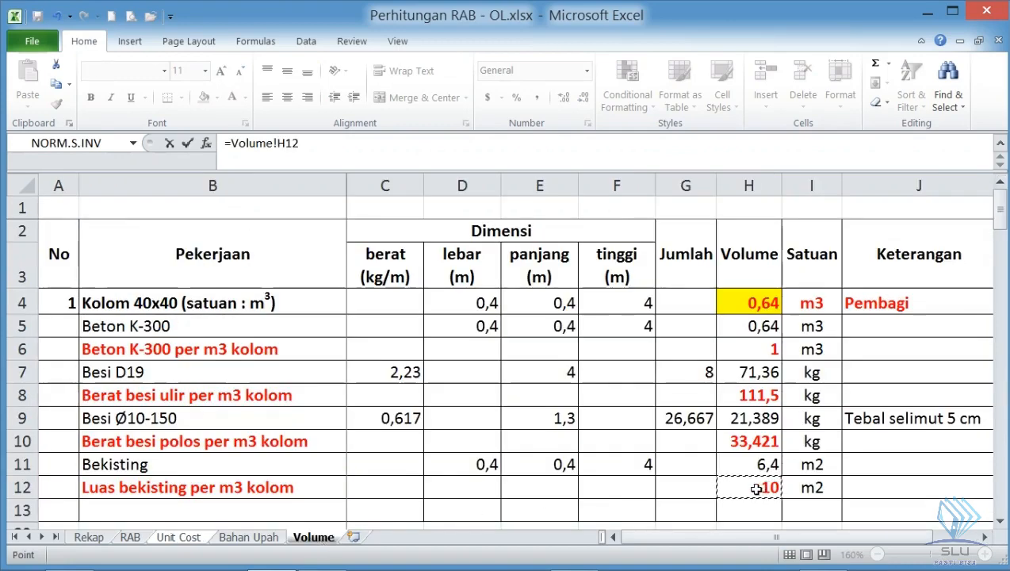
{"action": "key", "text": "Return"}
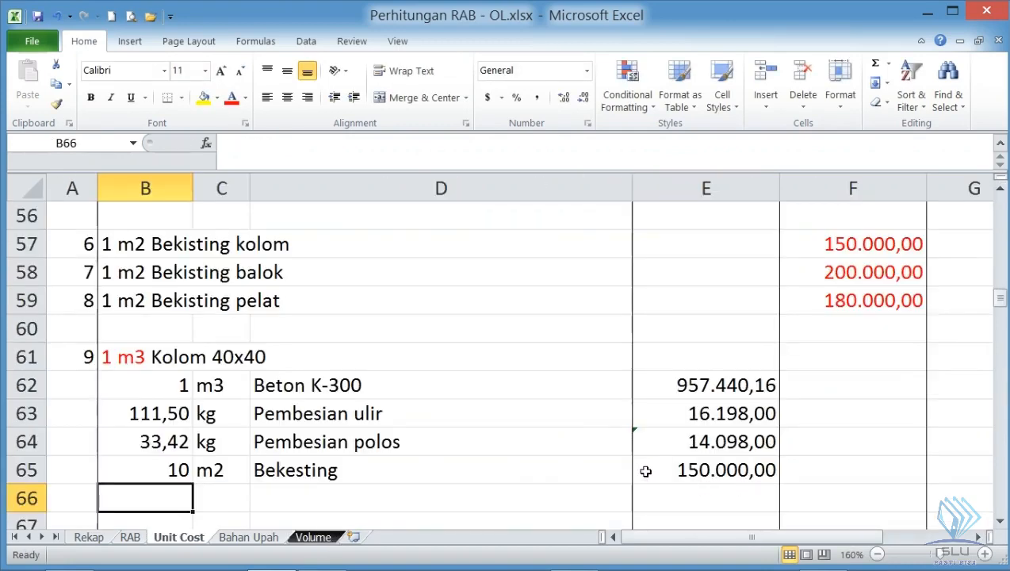
- Calculate the Beton K-300 cost in F62 as =B62*E62 and fill the formula down to F65
{"action": "scroll", "coordinate": [563, 432], "scroll_direction": "down", "scroll_amount": 1}
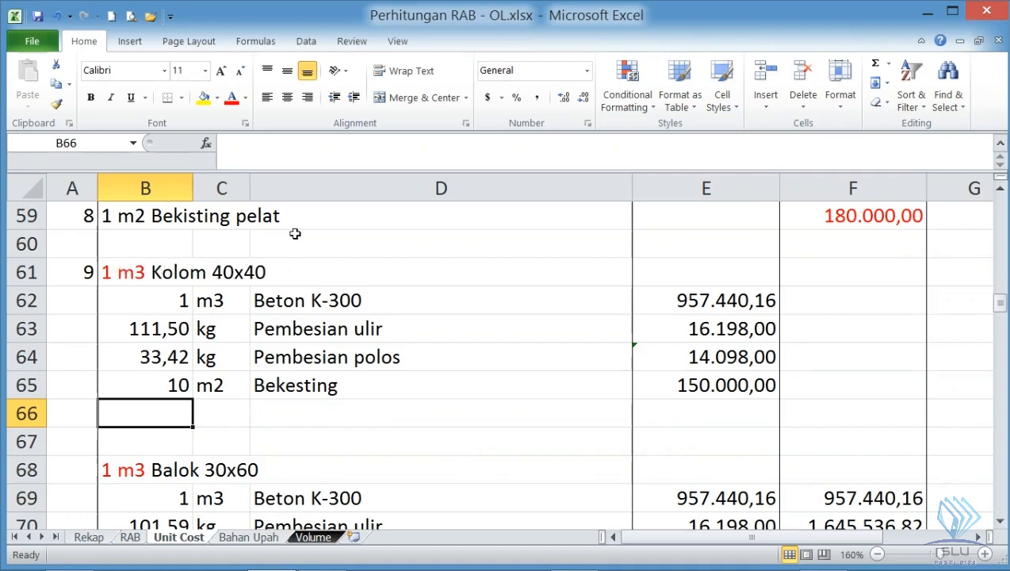
{"action": "left_click", "coordinate": [814, 298]}
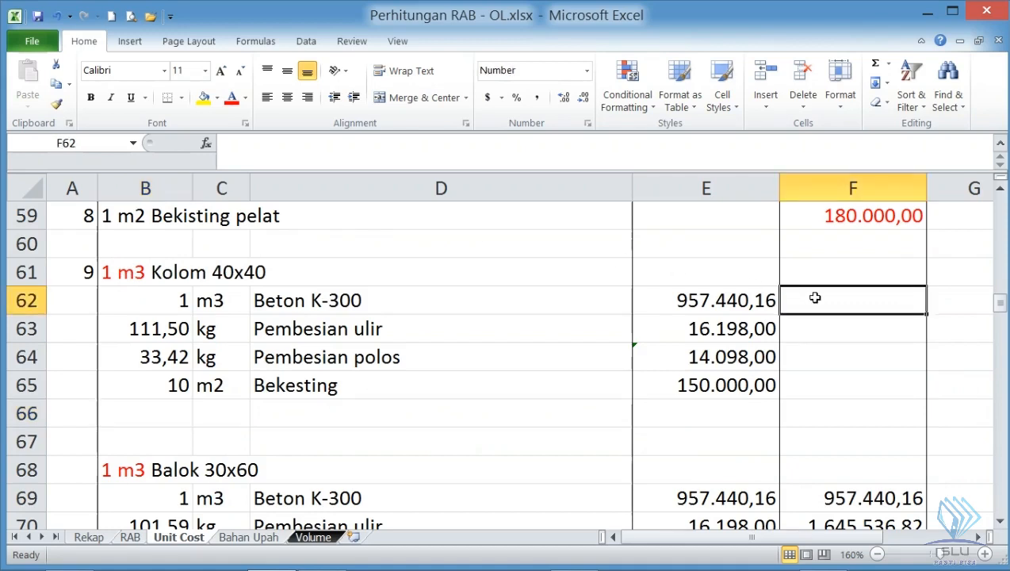
{"action": "type", "text": "="}
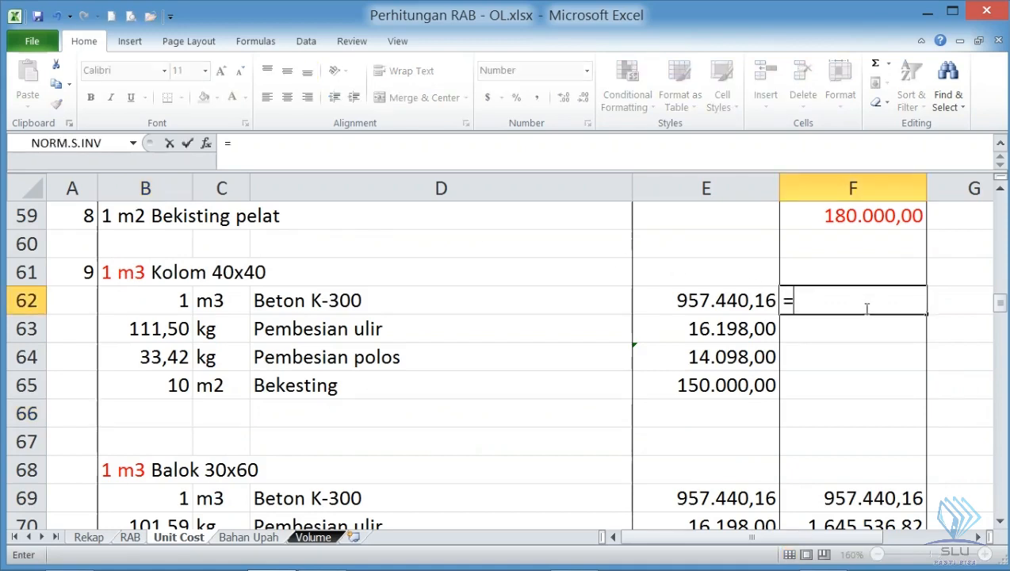
{"action": "left_click", "coordinate": [151, 304]}
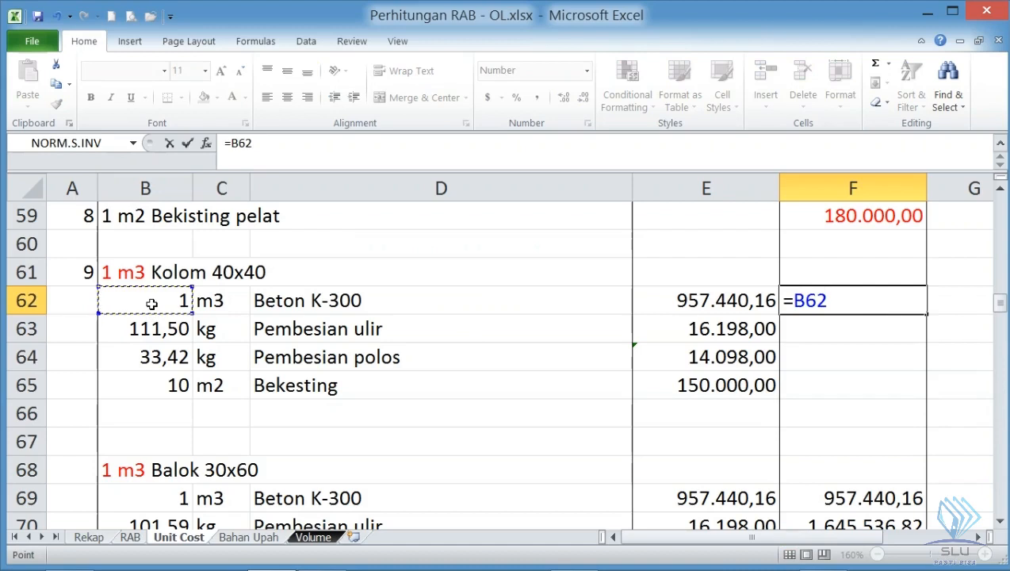
{"action": "type", "text": "*"}
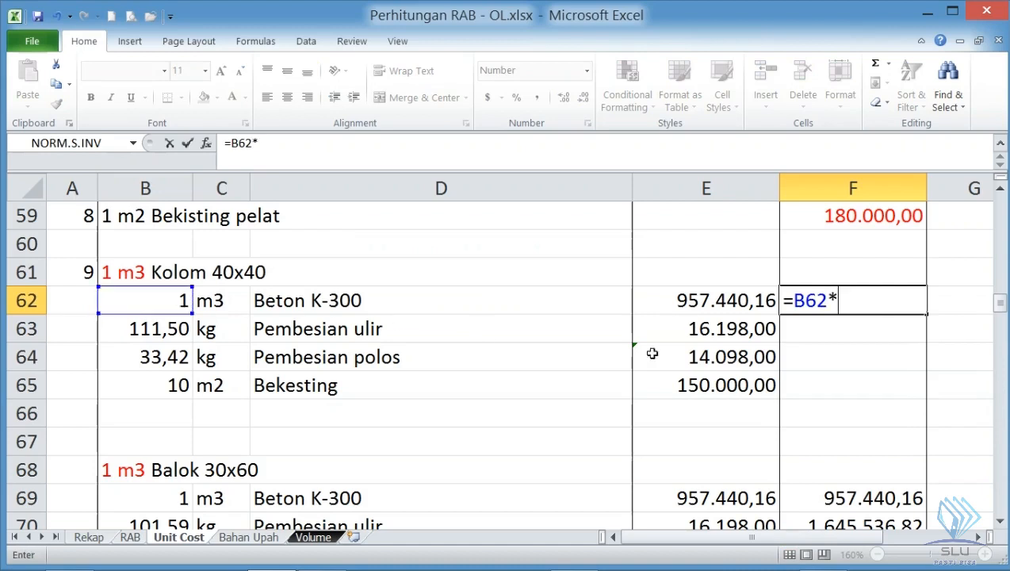
{"action": "left_click", "coordinate": [686, 295]}
{"action": "key", "text": "Return"}
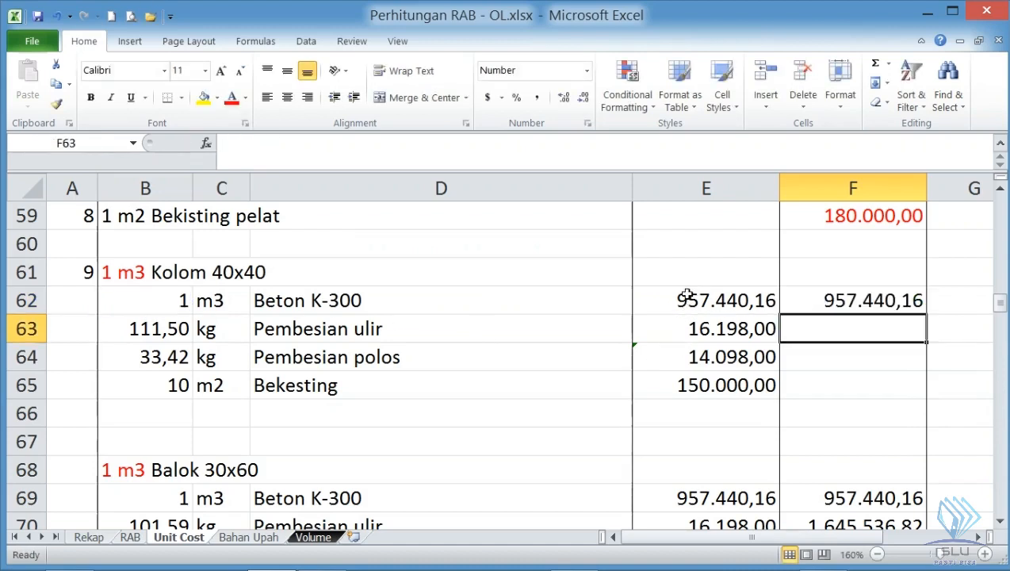
{"action": "left_click", "coordinate": [851, 294]}
{"action": "left_click_drag", "start_coordinate": [925, 315], "coordinate": [924, 396]}
- Total the four Kolom 40x40 costs in F66 as =SUM(F62:F65) and add a bottom border to F65
{"action": "left_click", "coordinate": [903, 408]}
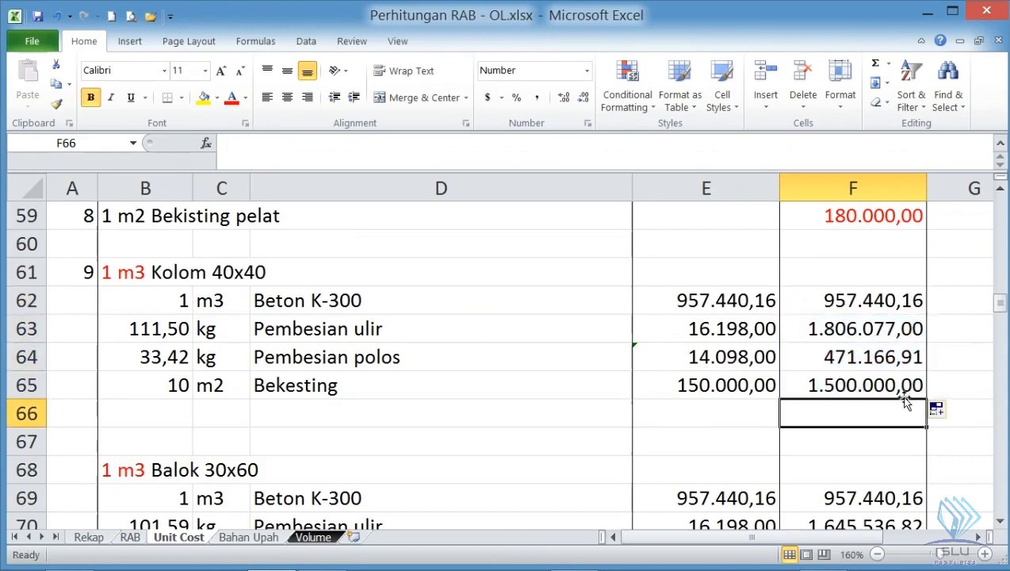
{"action": "left_click", "coordinate": [875, 64]}
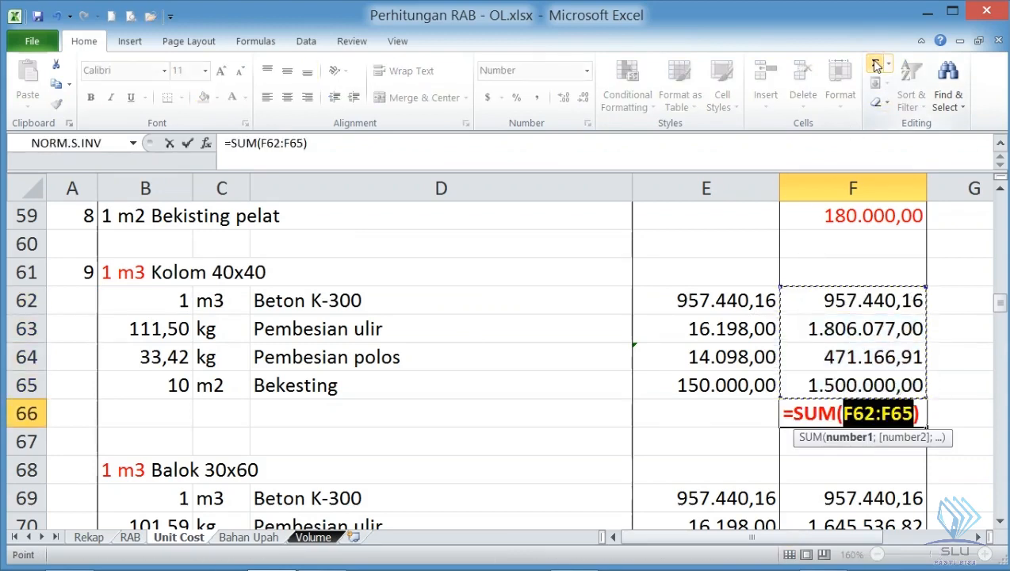
{"action": "key", "text": "Return"}
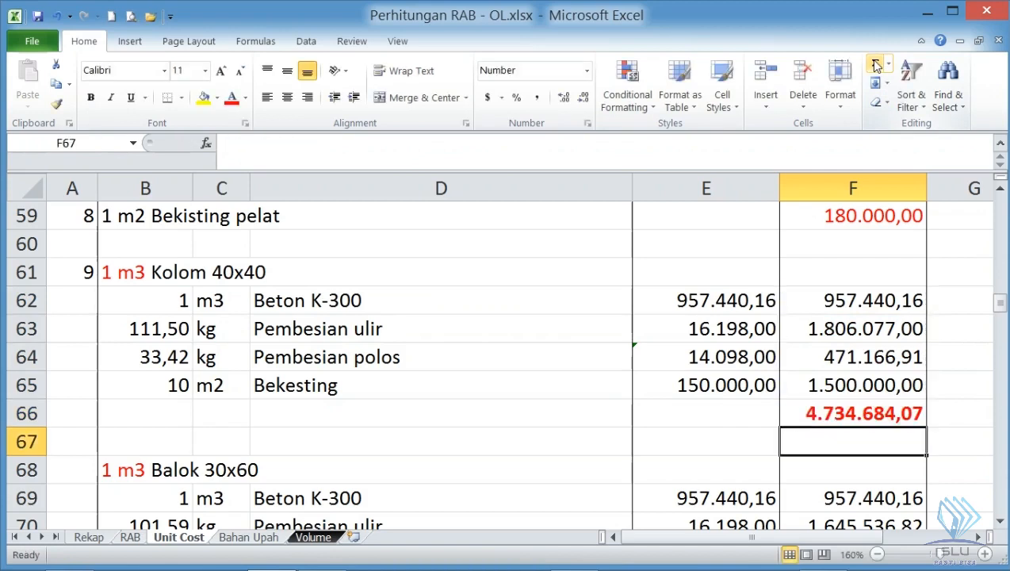
{"action": "left_click", "coordinate": [877, 379]}
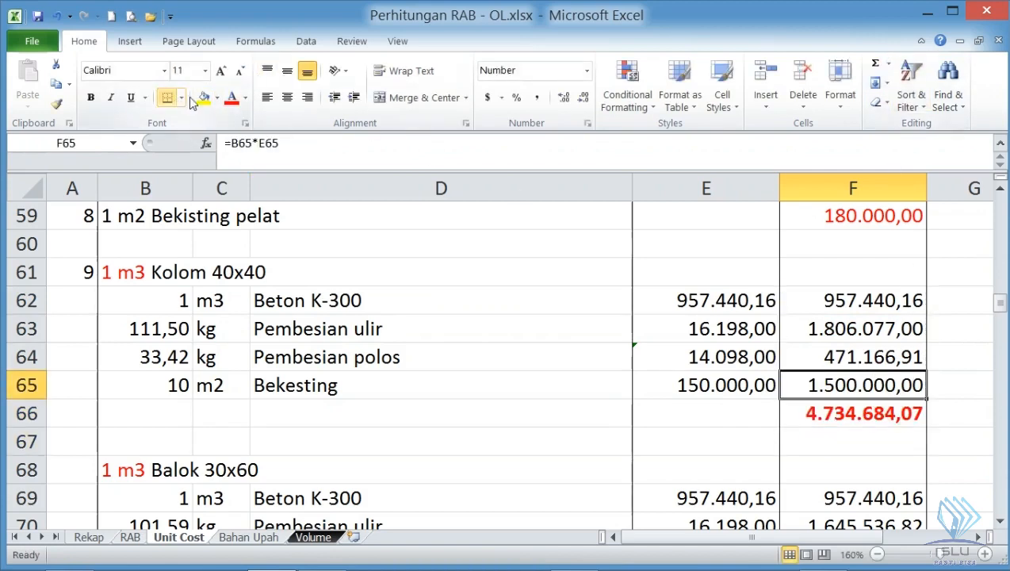
{"action": "left_click", "coordinate": [876, 418]}
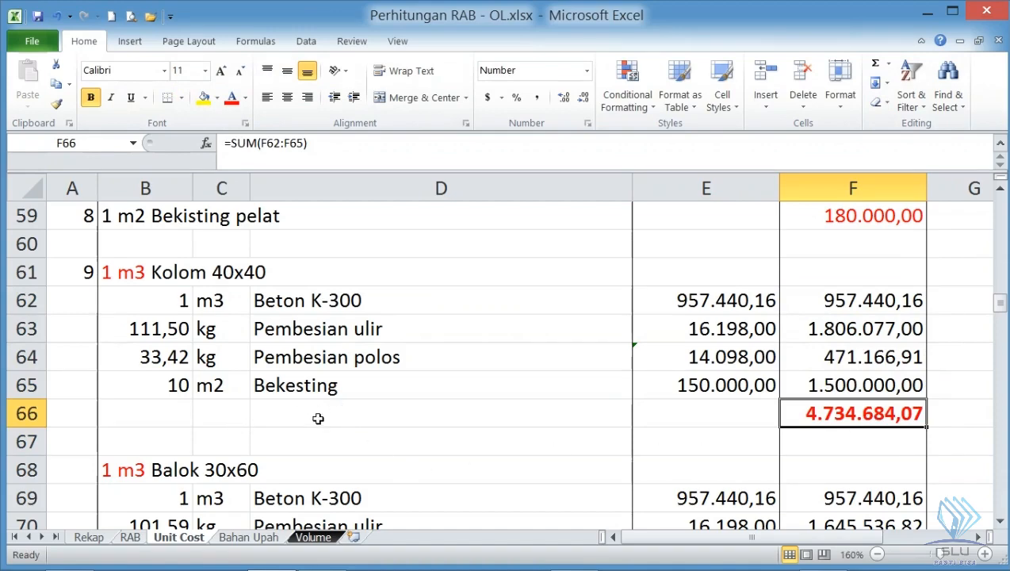
- Label the Kolom 40x40 total row with Jumlah in D66
{"action": "scroll", "coordinate": [319, 418], "scroll_direction": "up", "scroll_amount": 2}
{"action": "scroll", "coordinate": [317, 418], "scroll_direction": "down", "scroll_amount": 2}
{"action": "left_click", "coordinate": [308, 420]}
{"action": "type", "text": "Jumlah"}
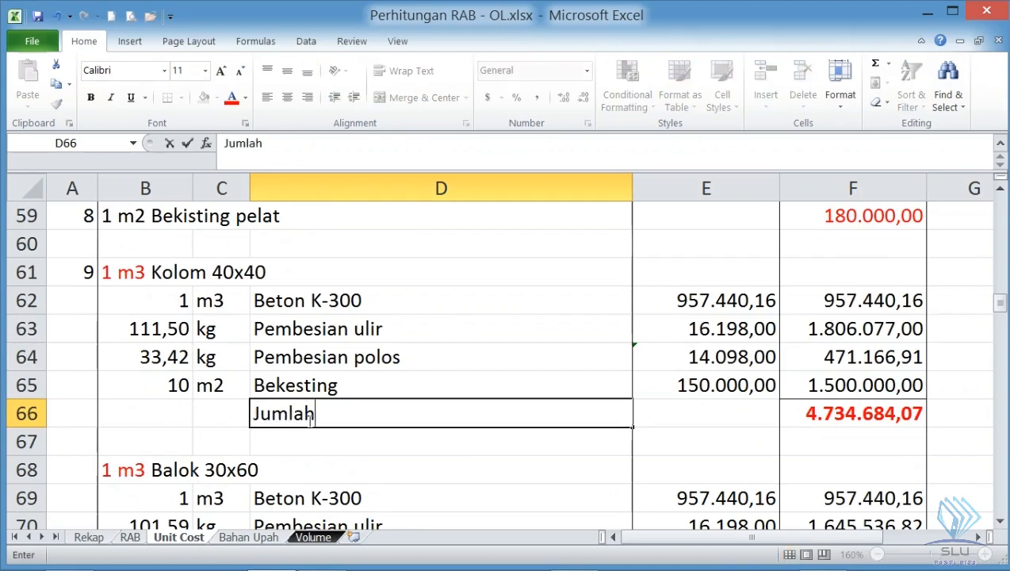
{"action": "key", "text": "Return"}
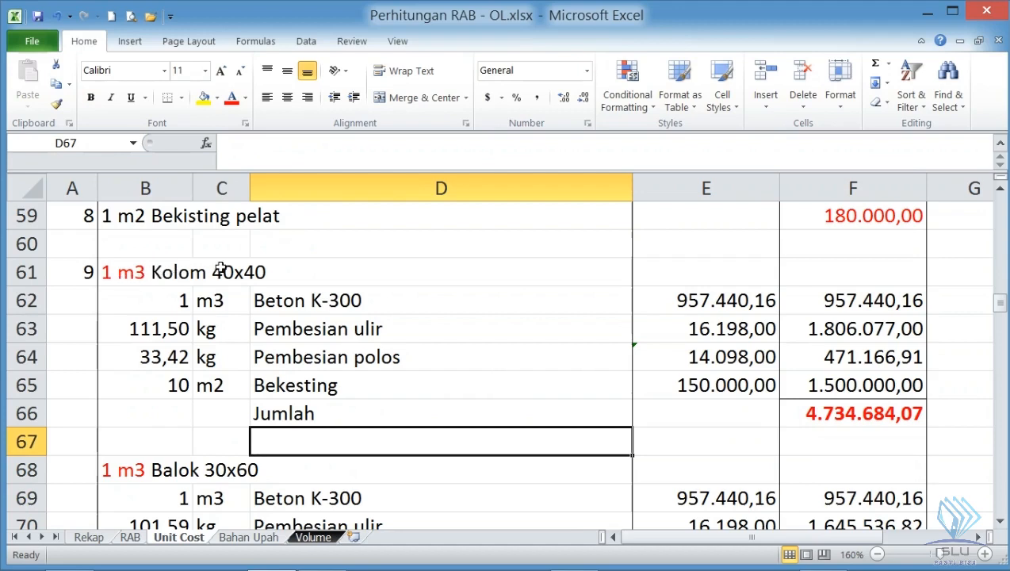
- Link the Kolom 40x40 unit price in E15 of the RAB sheet to its Jumlah total as ='Unit Cost'!F66
{"action": "left_click", "coordinate": [852, 420]}
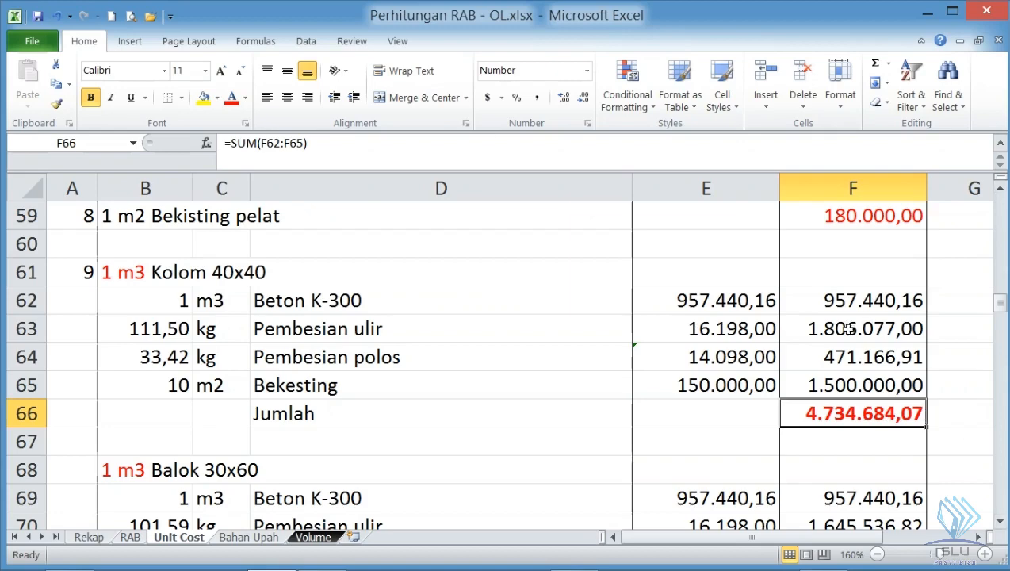
{"action": "left_click", "coordinate": [139, 277]}
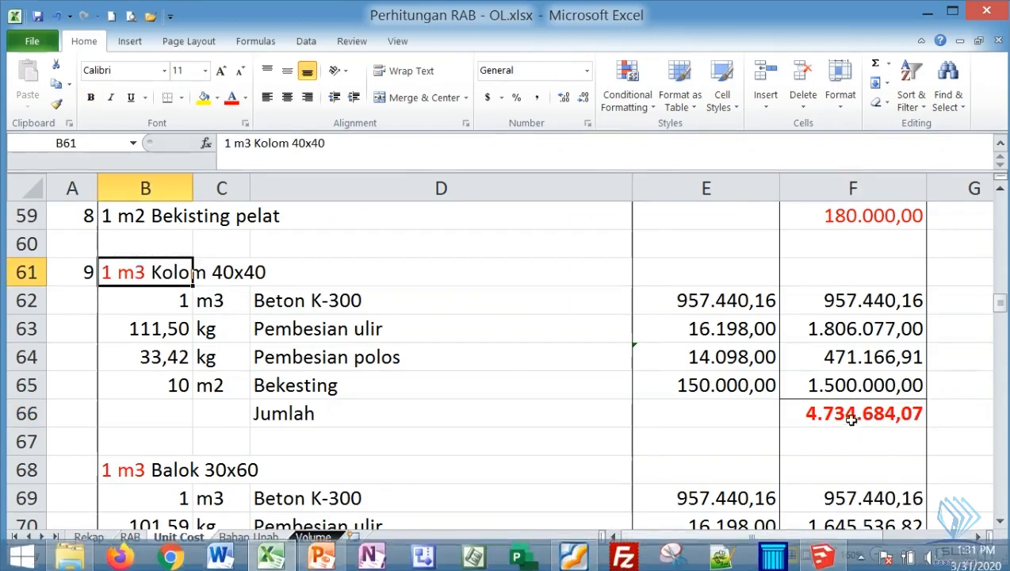
{"action": "left_click", "coordinate": [130, 538]}
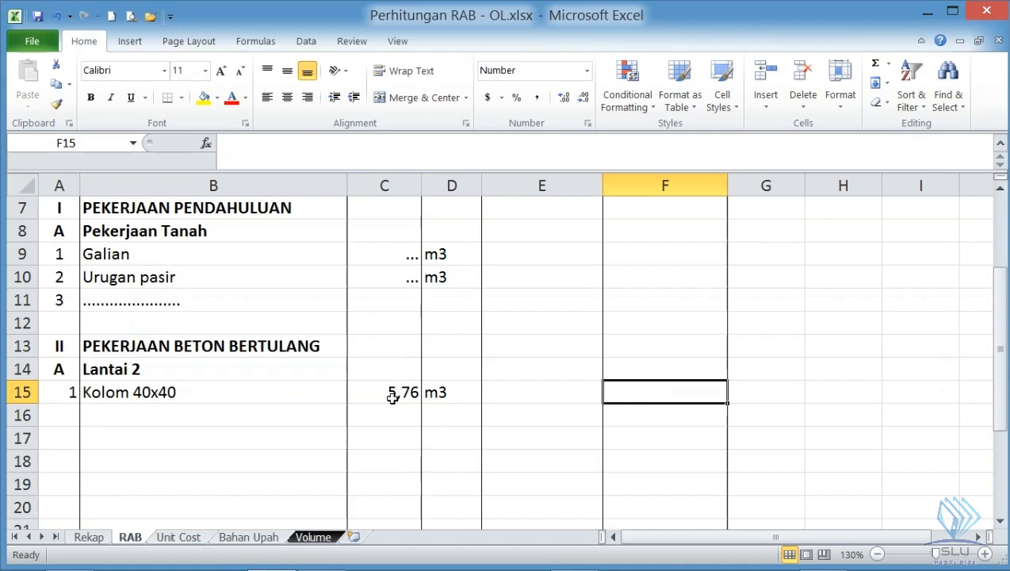
{"action": "left_click", "coordinate": [498, 393]}
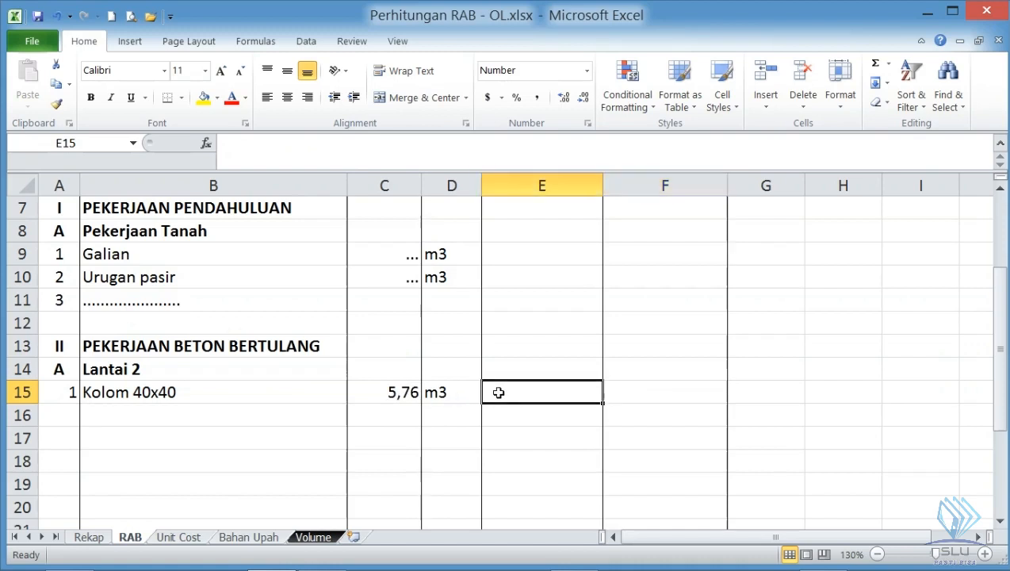
{"action": "type", "text": "="}
{"action": "left_click", "coordinate": [182, 539]}
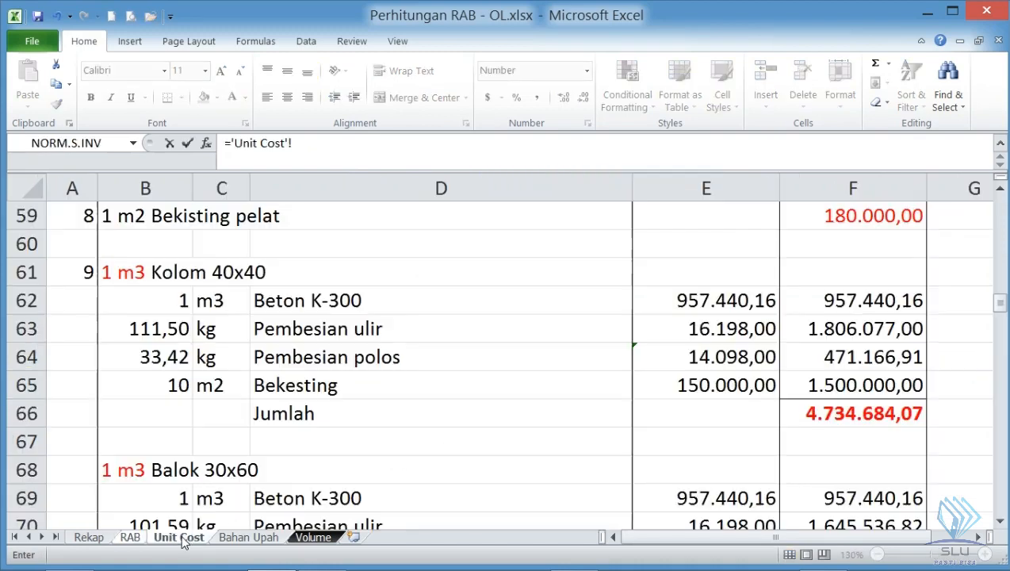
{"action": "left_click", "coordinate": [862, 415]}
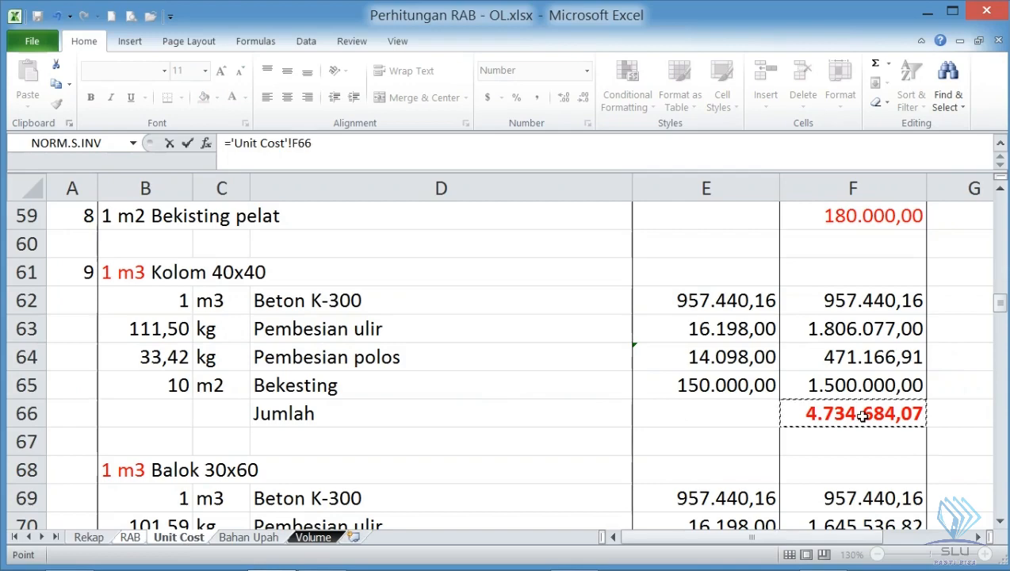
{"action": "key", "text": "Return"}
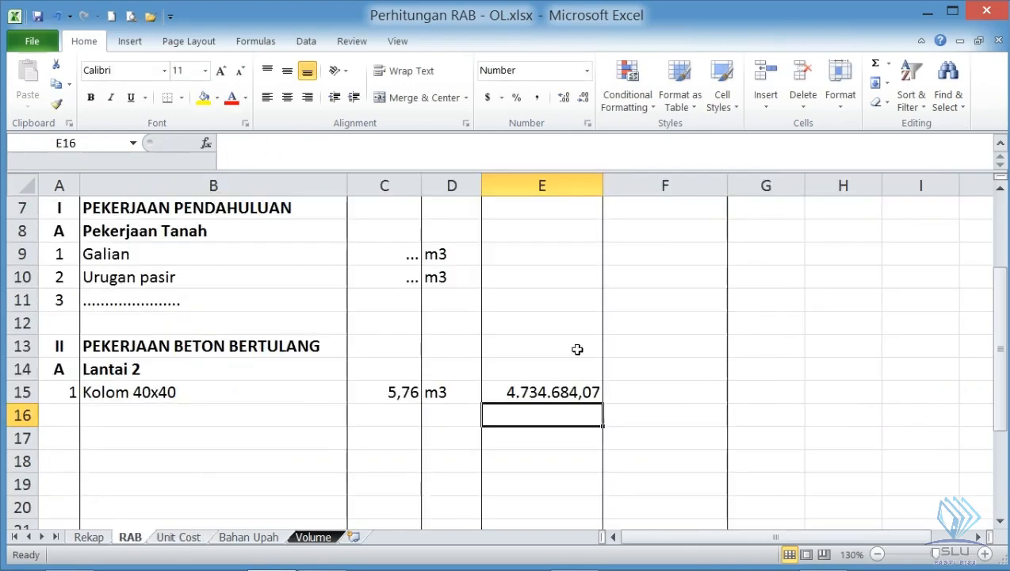
- Calculate the total Kolom 40x40 price in F15 of the RAB sheet as =C15*E15
{"action": "left_click", "coordinate": [642, 392]}
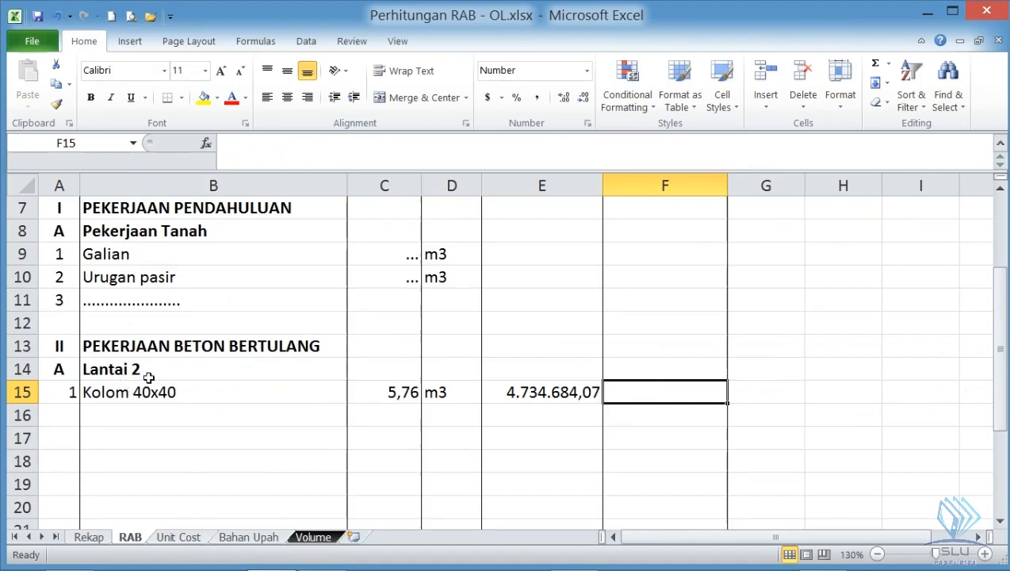
{"action": "type", "text": "="}
{"action": "left_click", "coordinate": [382, 394]}
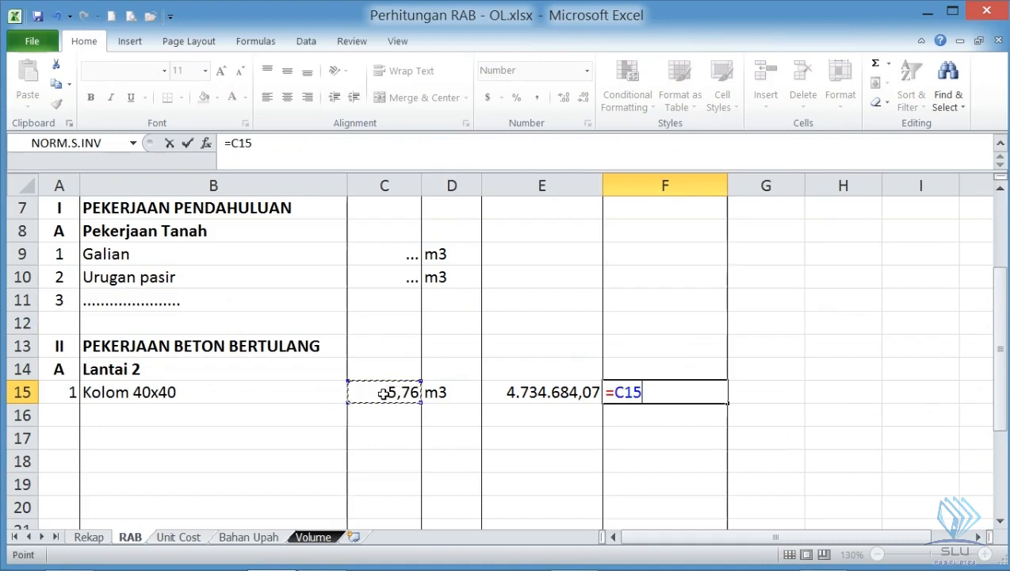
{"action": "type", "text": "*"}
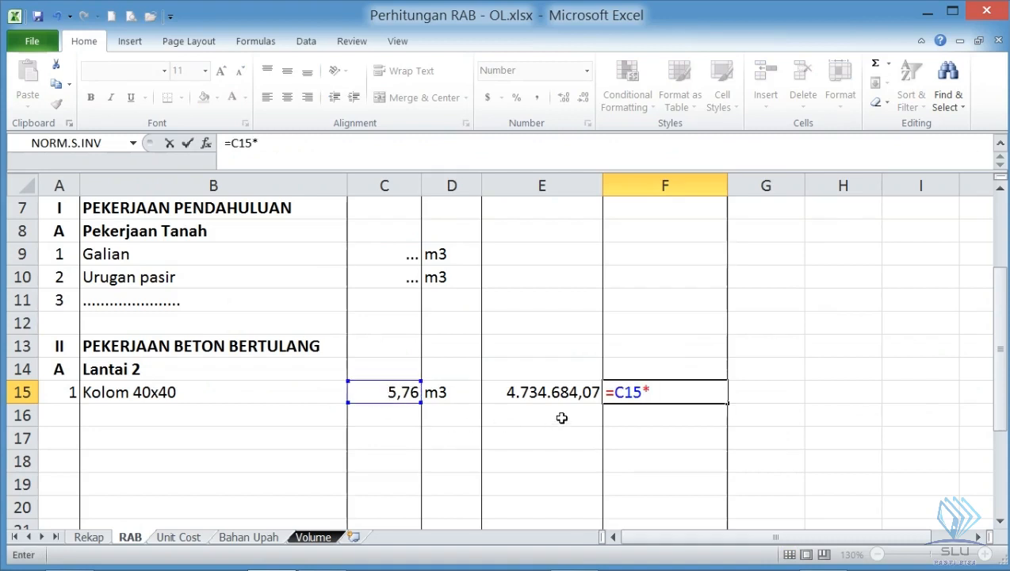
{"action": "left_click", "coordinate": [577, 392]}
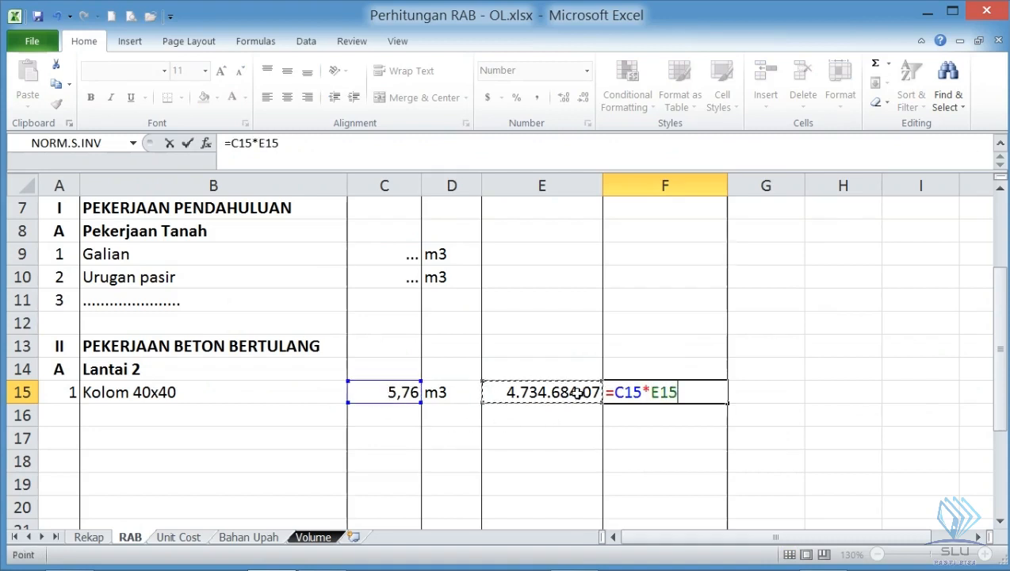
{"action": "key", "text": "Return"}
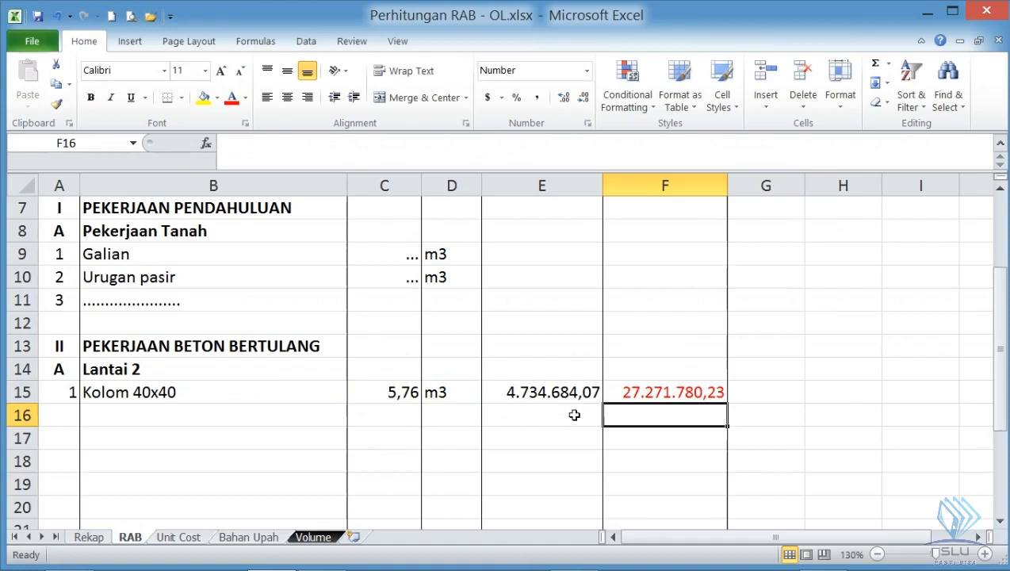
{"action": "left_click", "coordinate": [627, 392]}
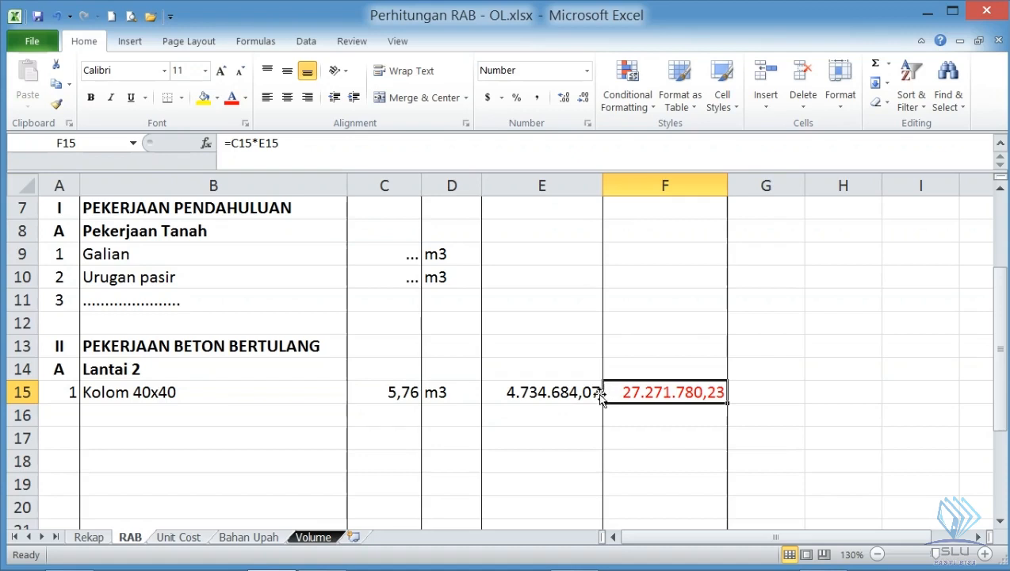
{"action": "left_click", "coordinate": [129, 389]}
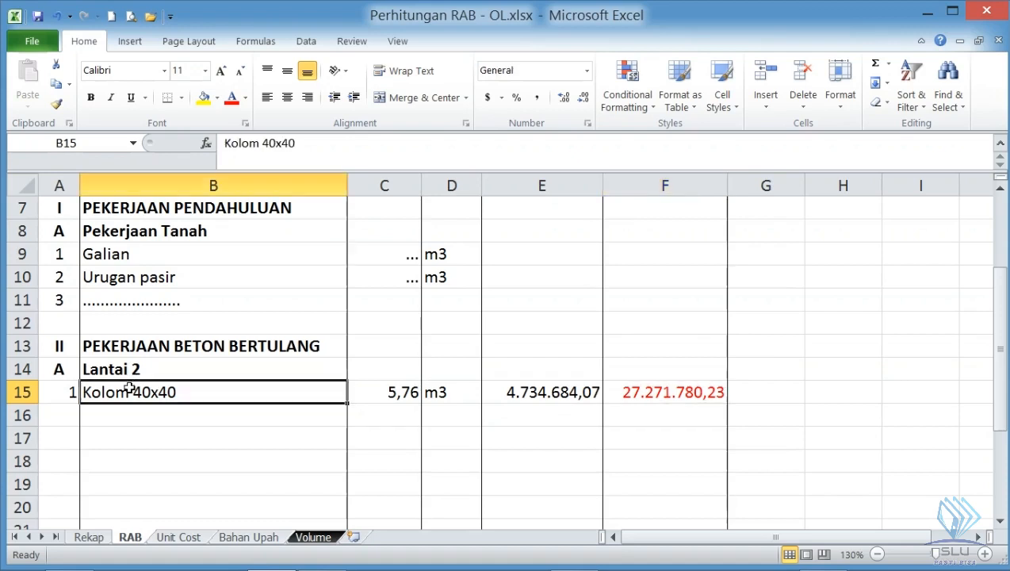
{"action": "left_click", "coordinate": [434, 394]}
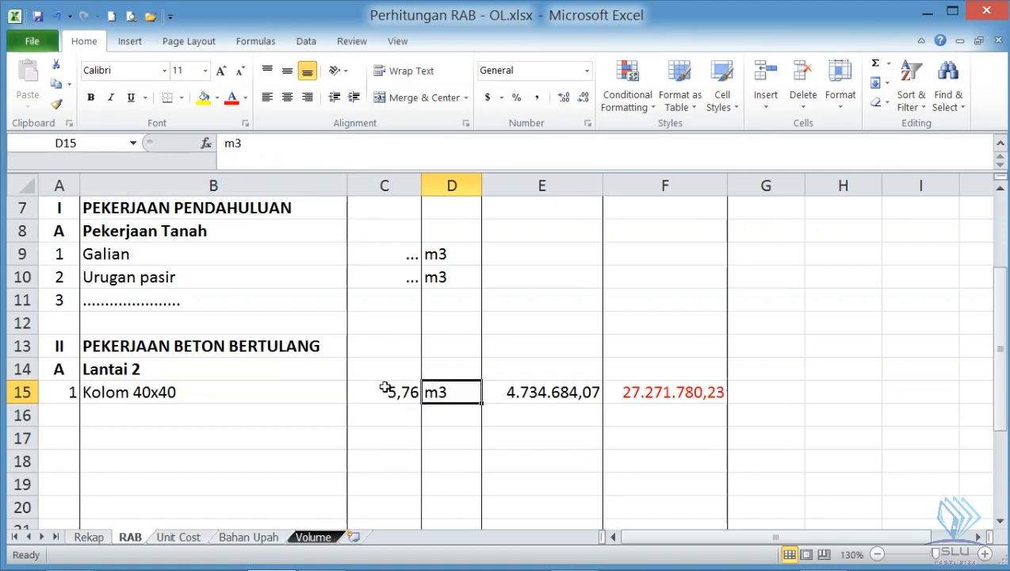
{"action": "left_click", "coordinate": [315, 445]}
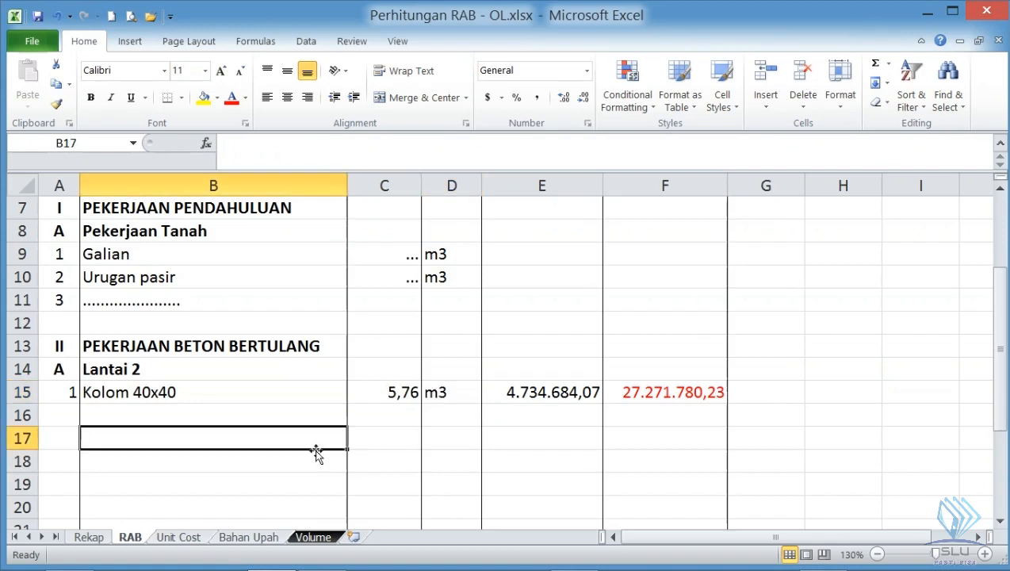